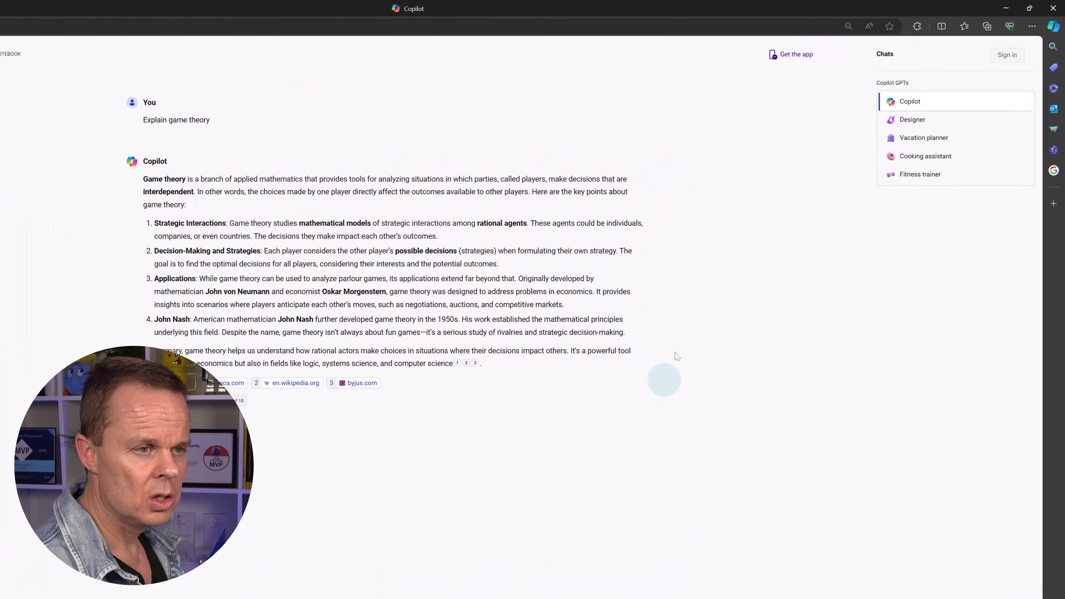
Choose to sign in to Copilot with a personal account and start creating a Microsoft account with a new outlook.com address.
click(1009, 58)
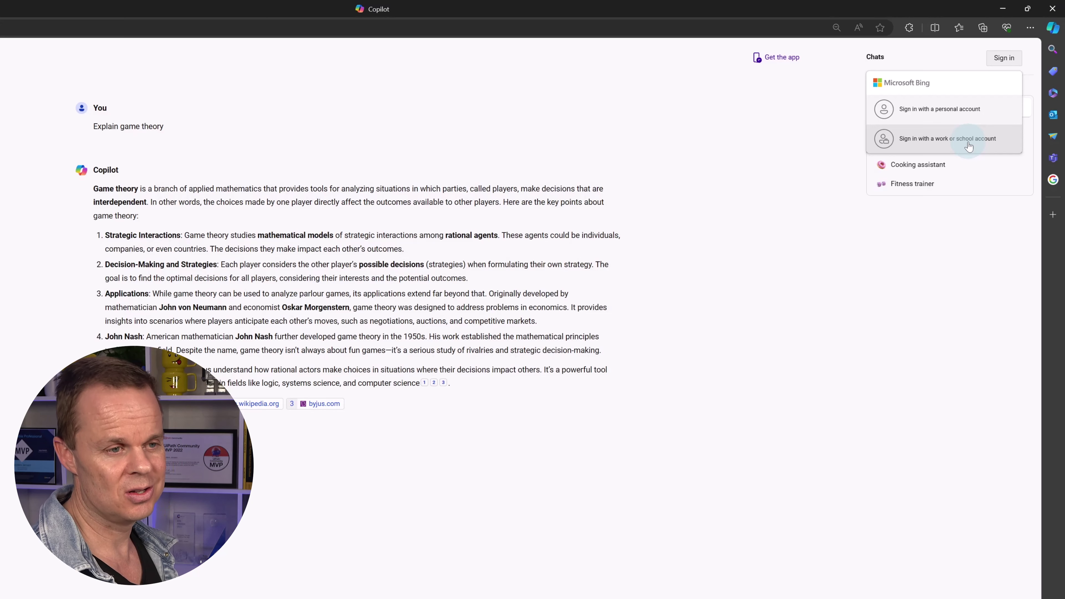
click(967, 121)
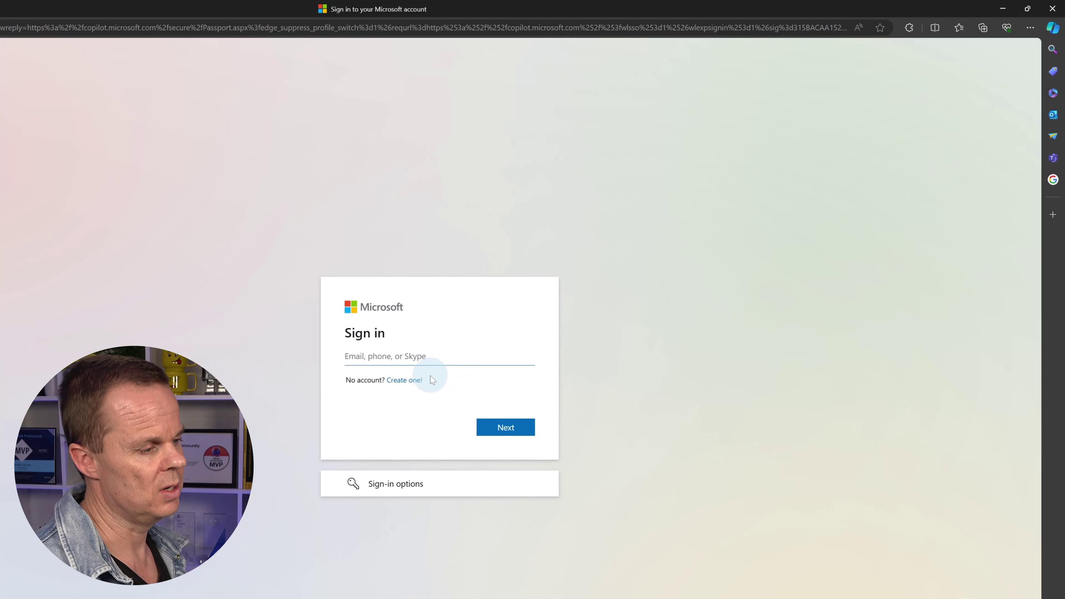
click(410, 381)
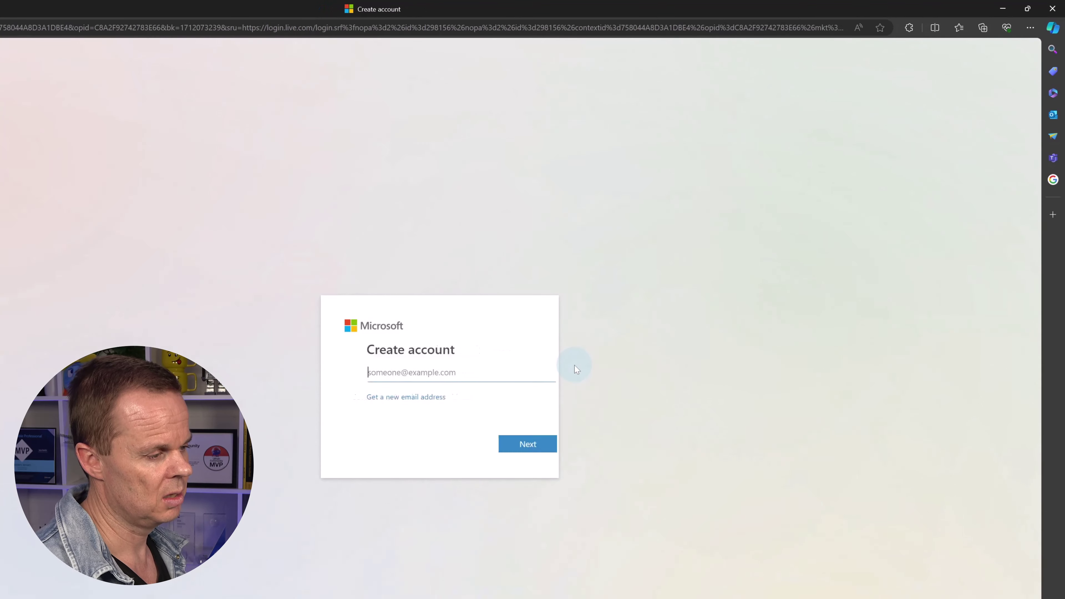
click(419, 402)
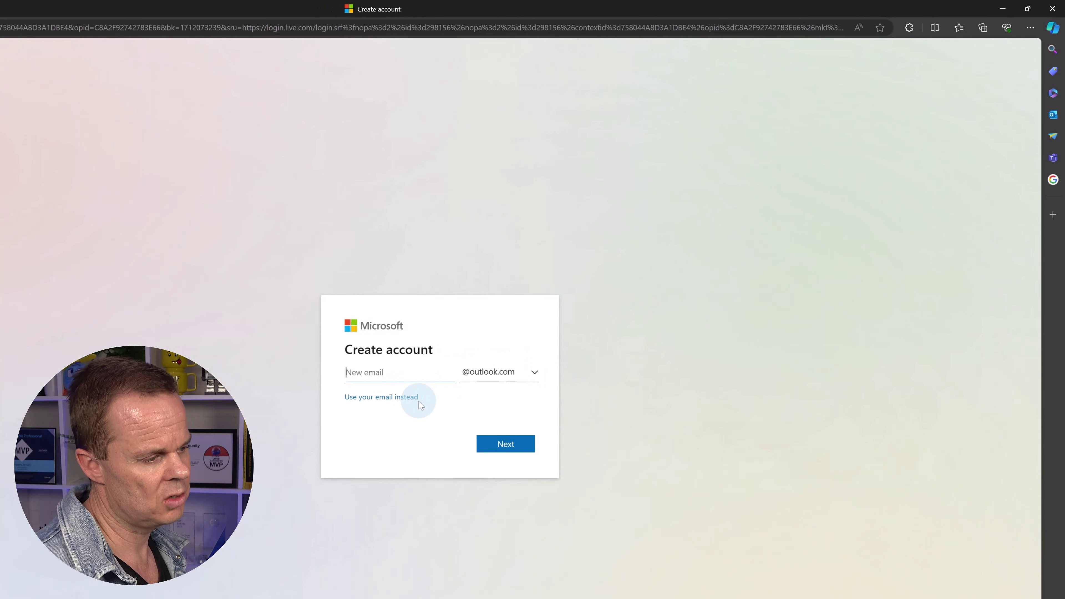
click(481, 375)
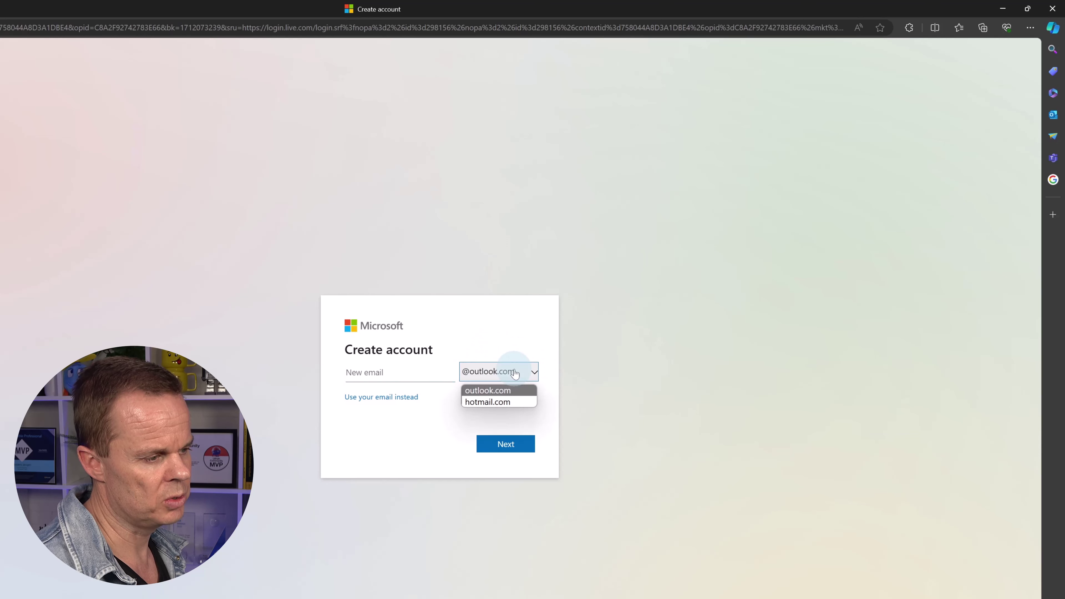
click(506, 354)
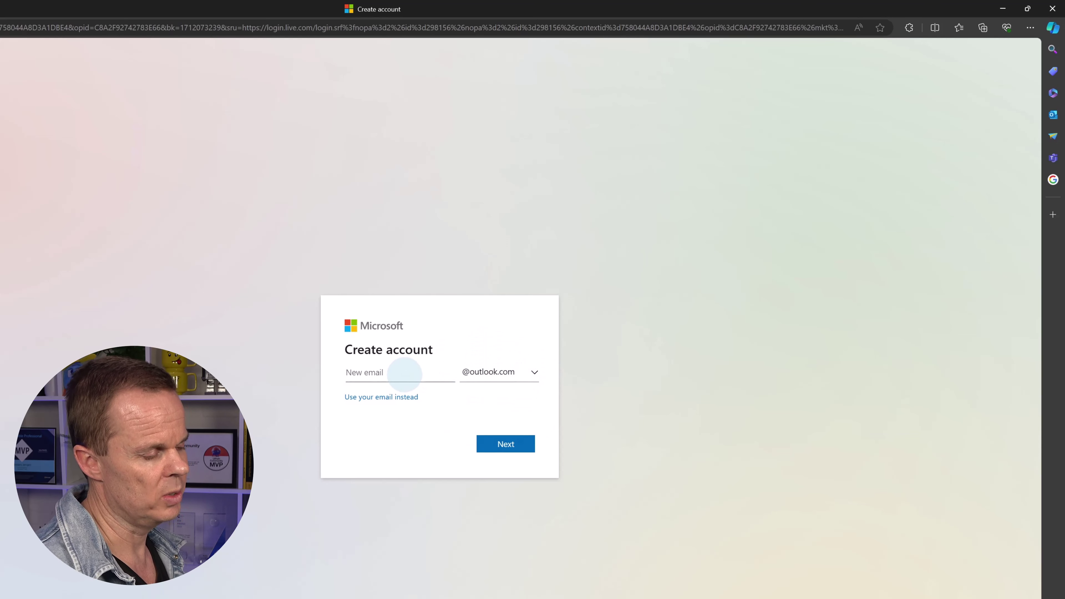
click(405, 373)
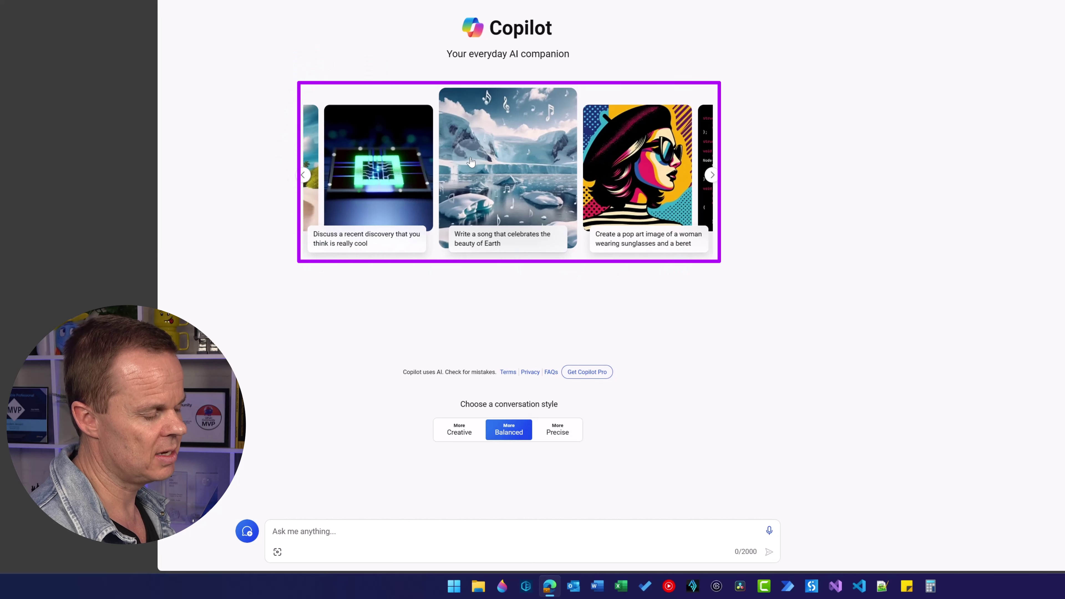
Browse the suggested prompts and submit the one asking for linked list code in C with add, delete and find functionalities.
click(712, 176)
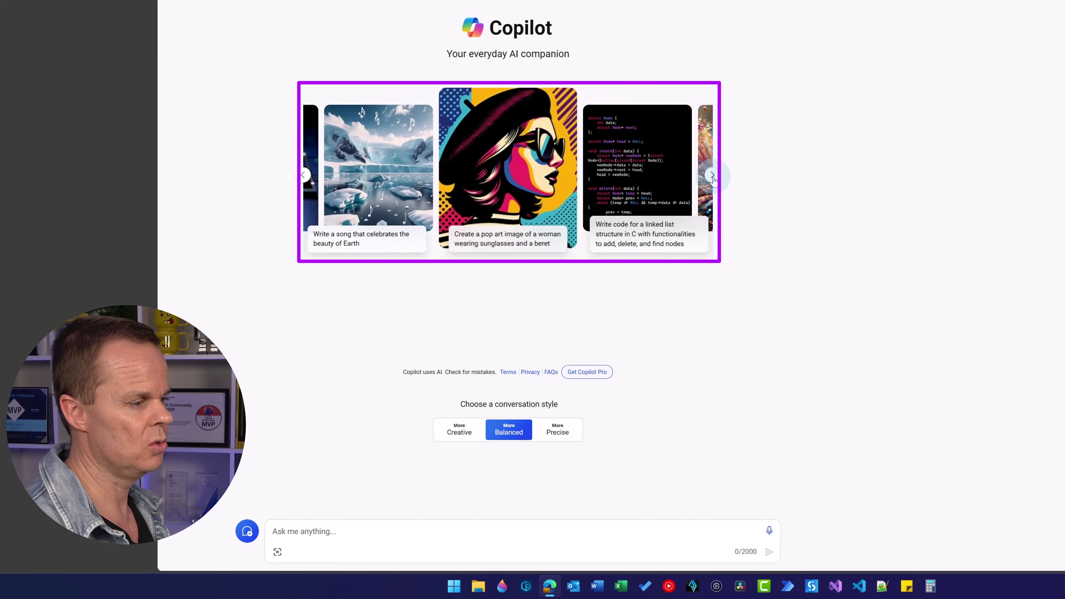
click(712, 176)
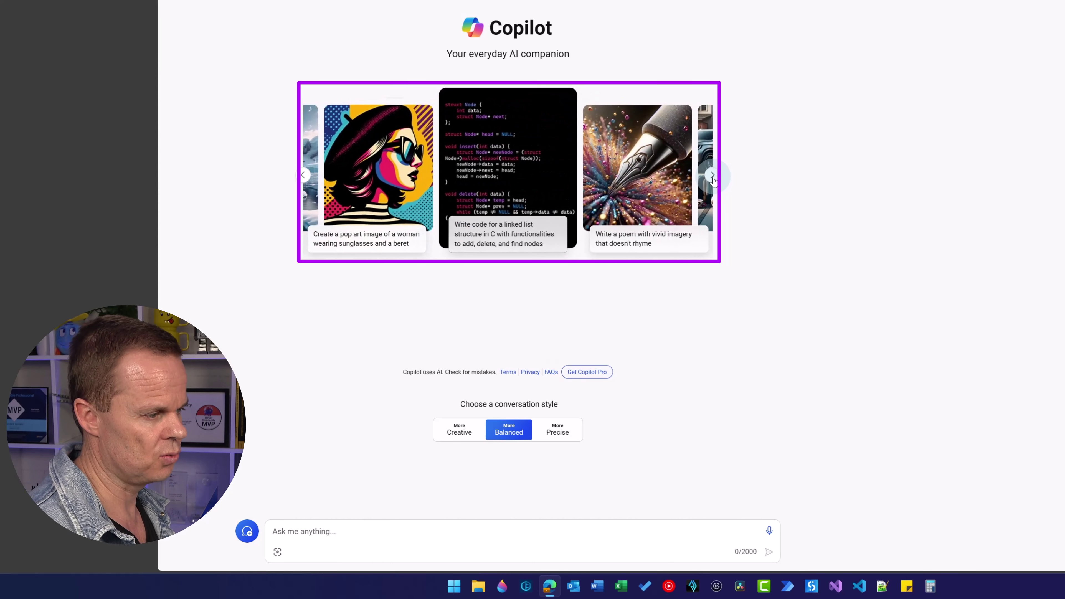
click(712, 176)
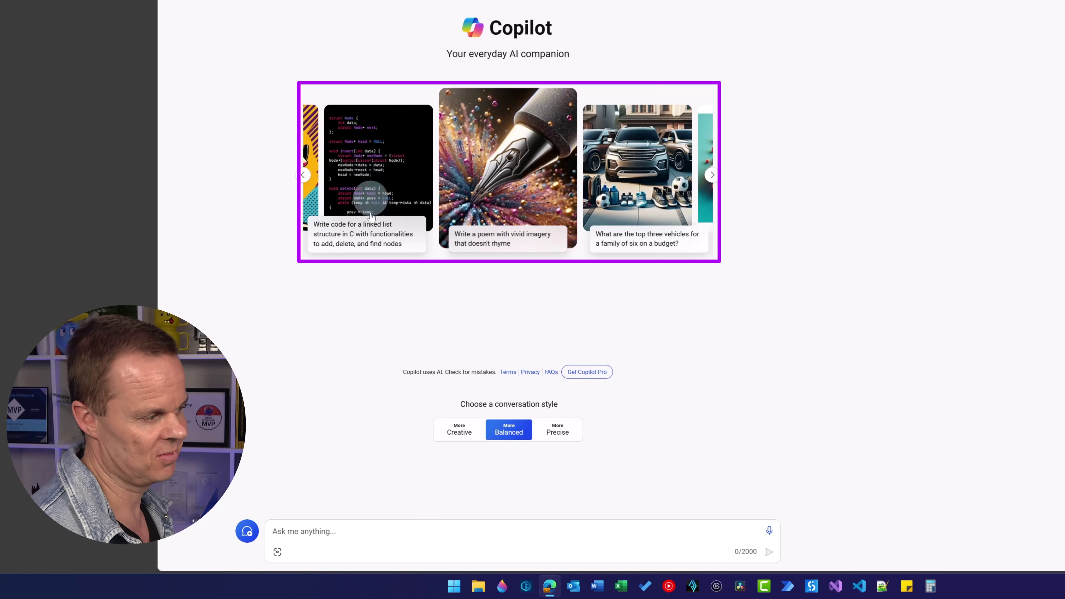
click(367, 242)
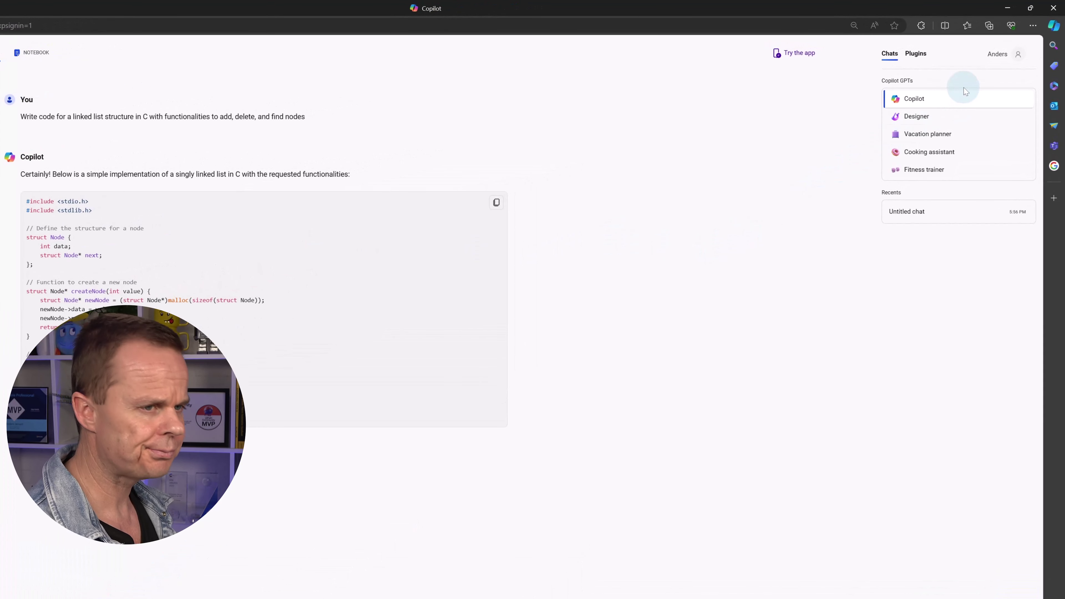
View the signed-in account's details and switching options, then close them.
click(1002, 56)
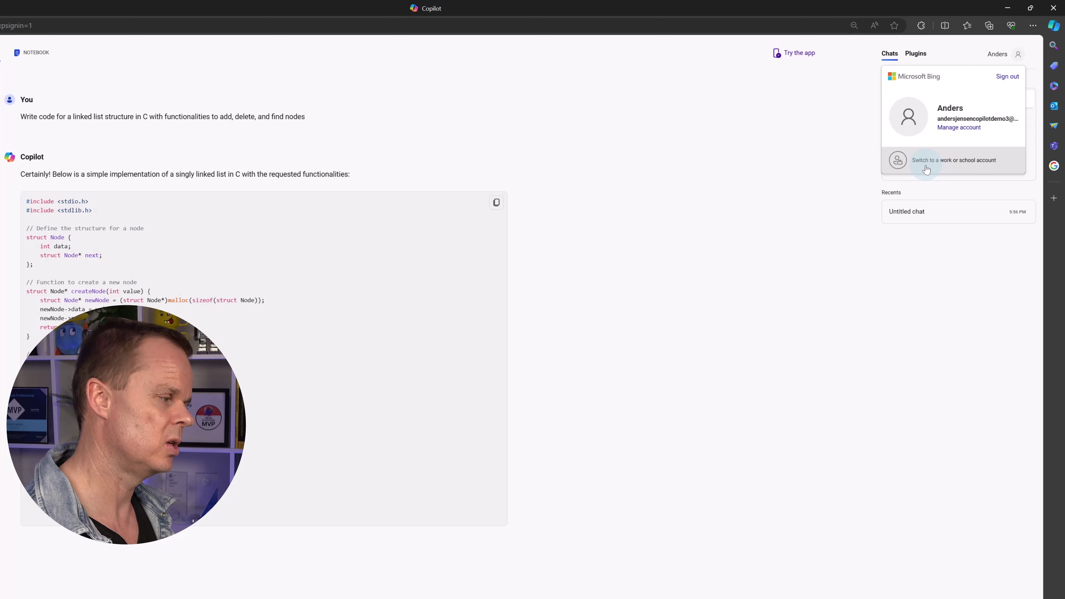
click(907, 276)
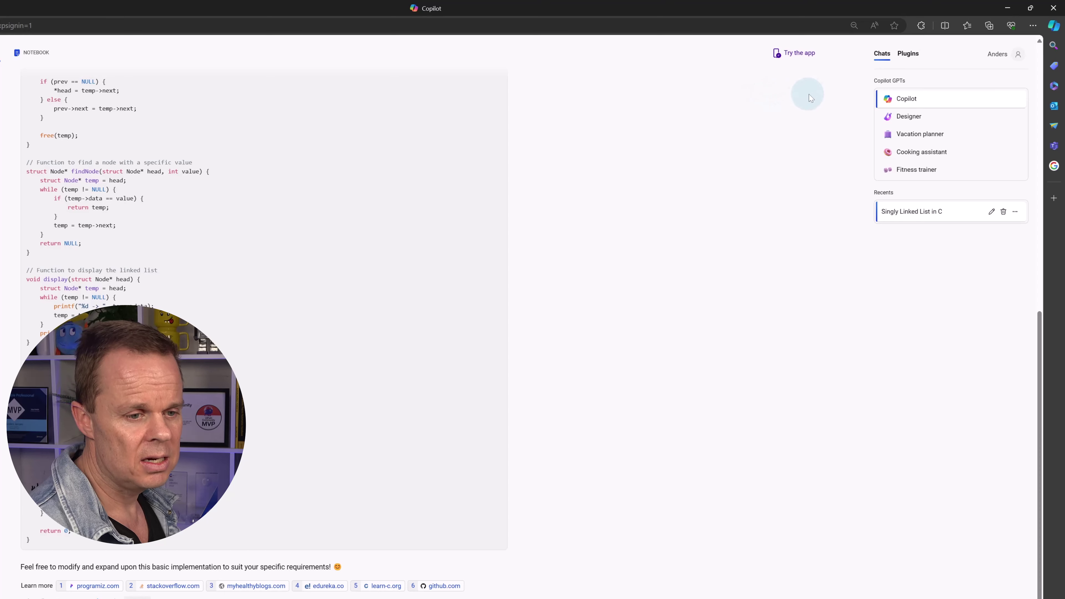
Open the Edge browser settings and add a new browser profile.
click(1033, 26)
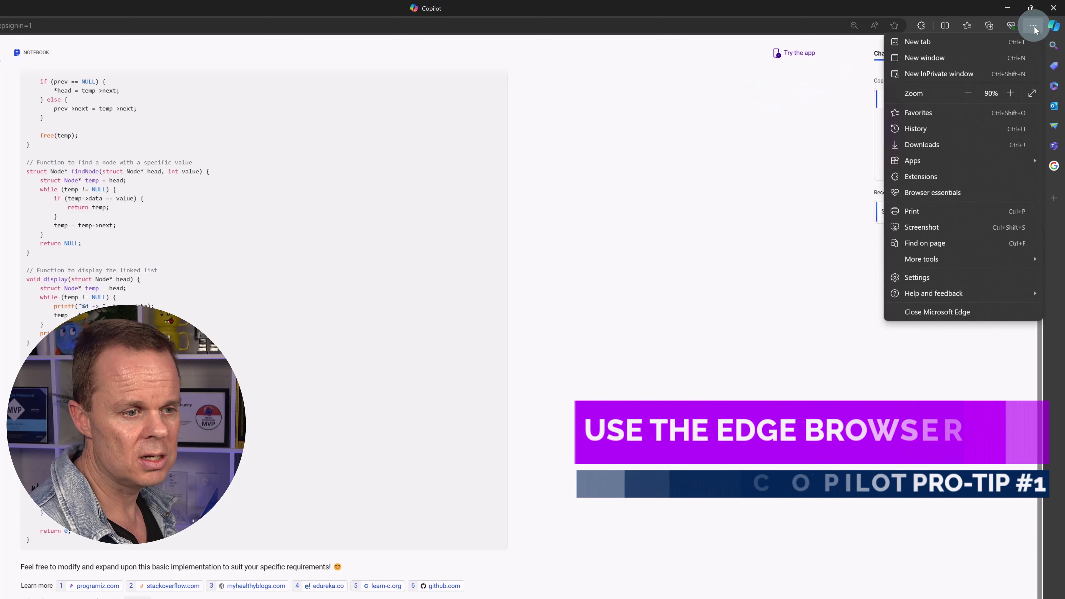
click(945, 277)
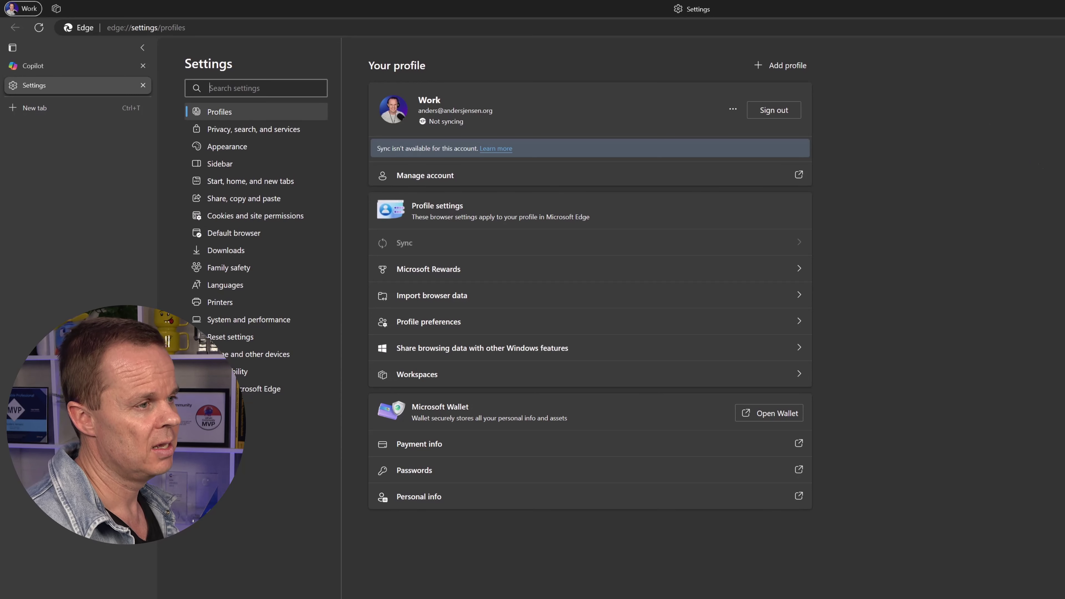
click(789, 67)
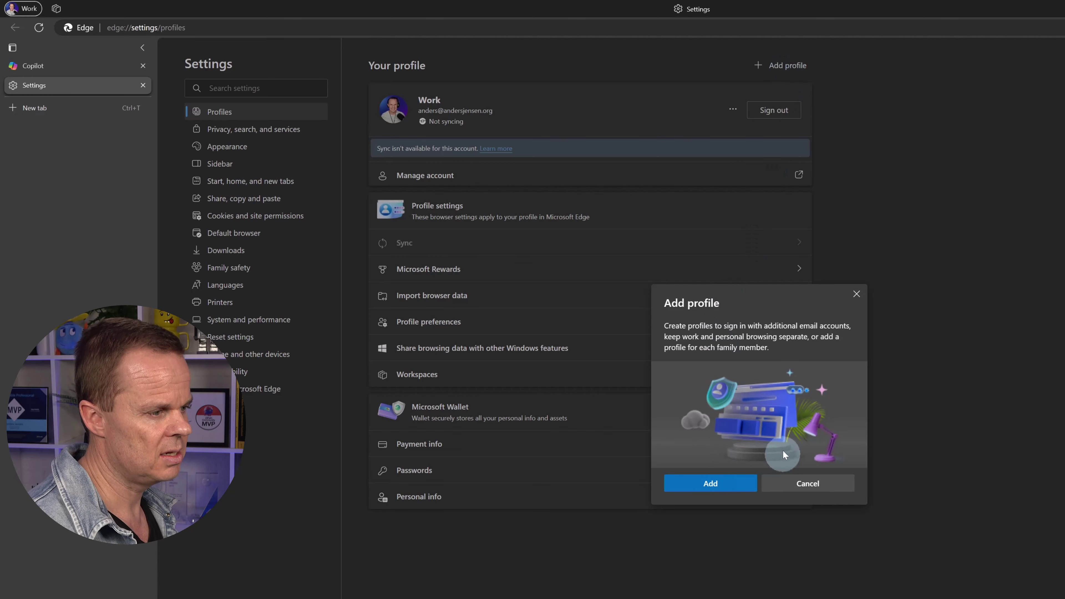
click(725, 483)
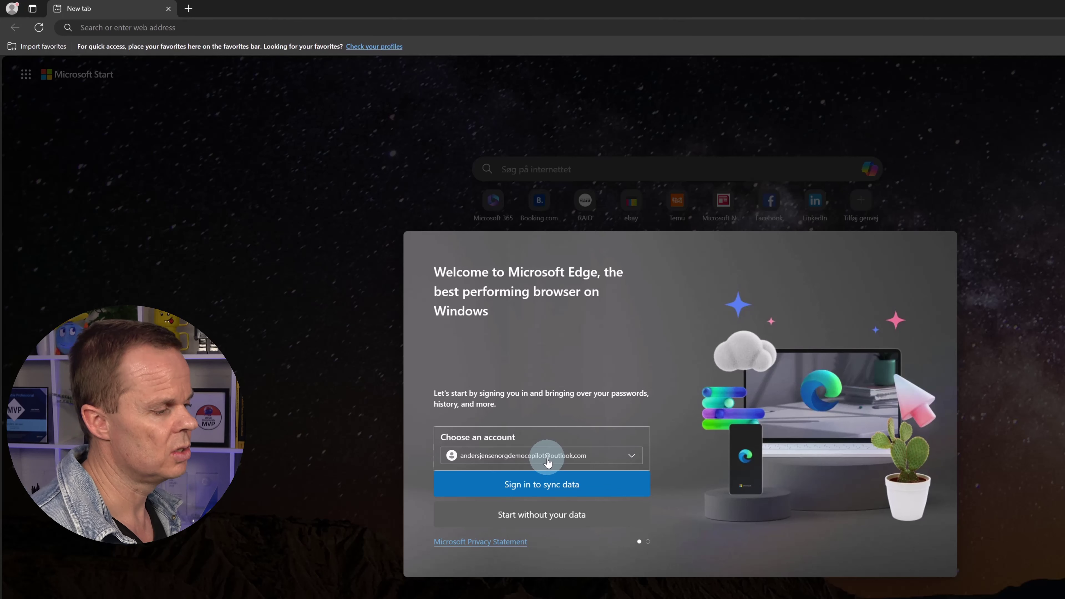
Choose to add a new account for the new profile, start signing in to sync data, and submit the account's email address.
click(630, 454)
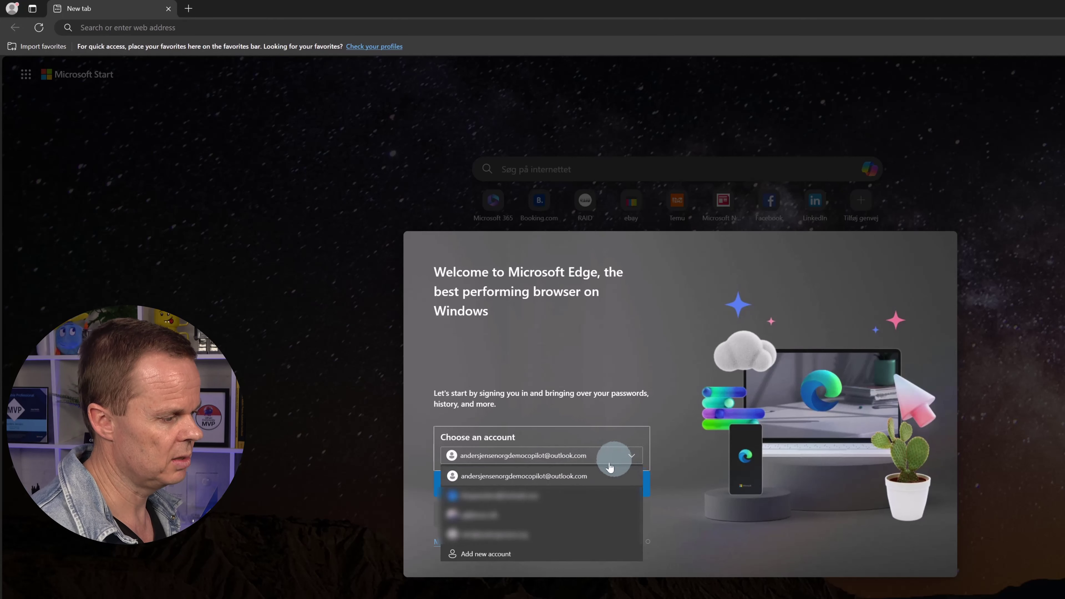
click(511, 551)
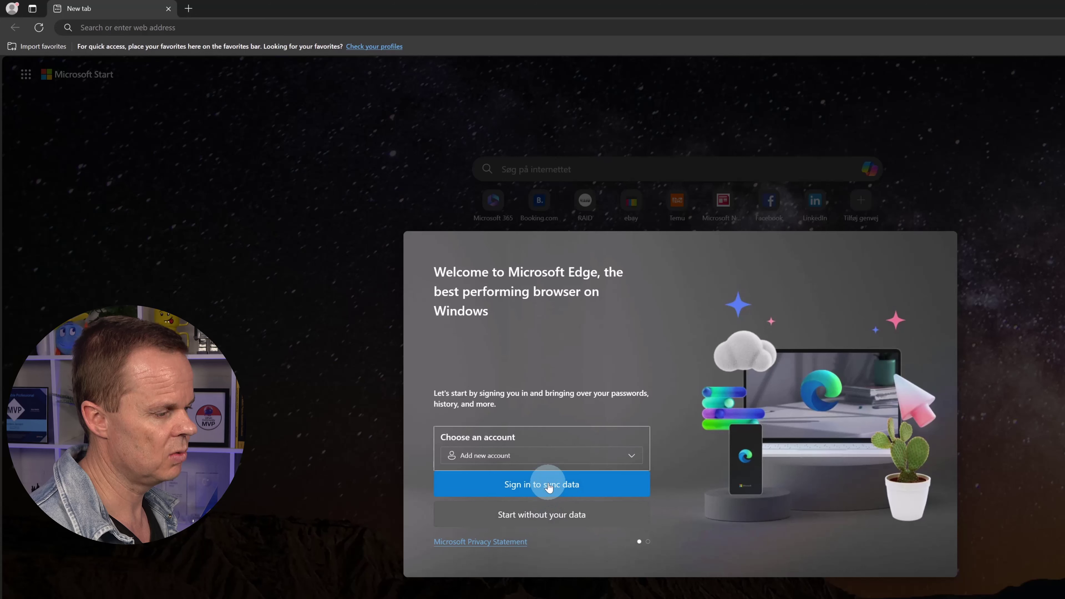
click(548, 486)
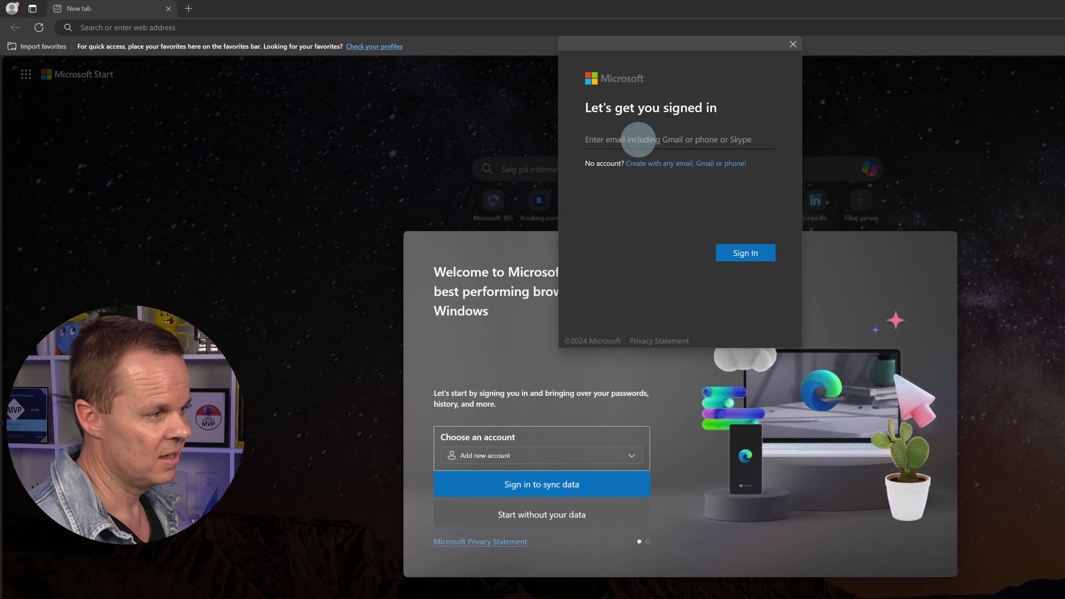
key(ctrl+v)
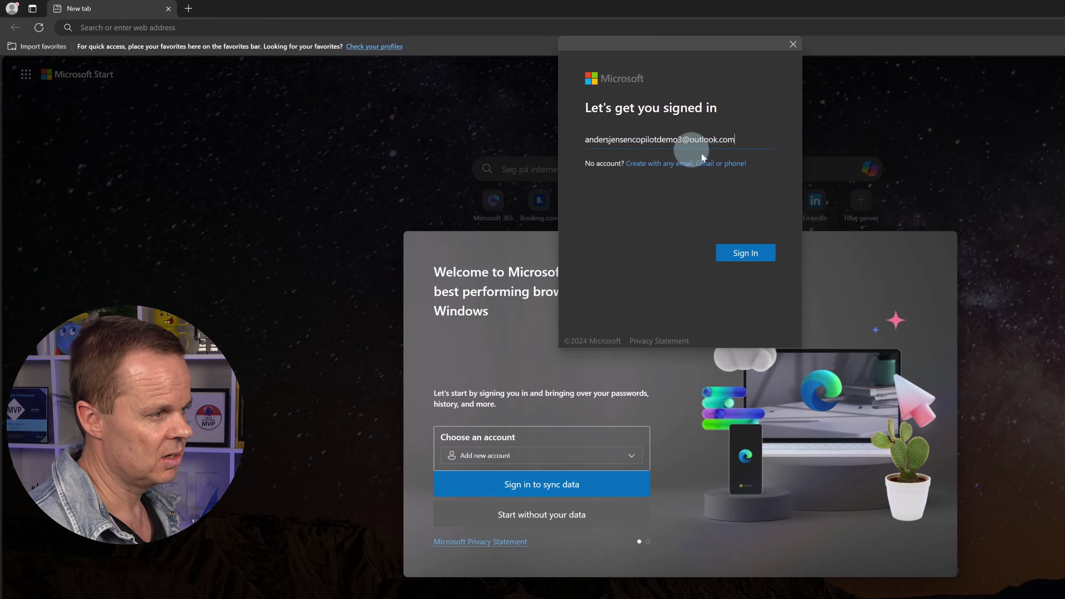
click(748, 257)
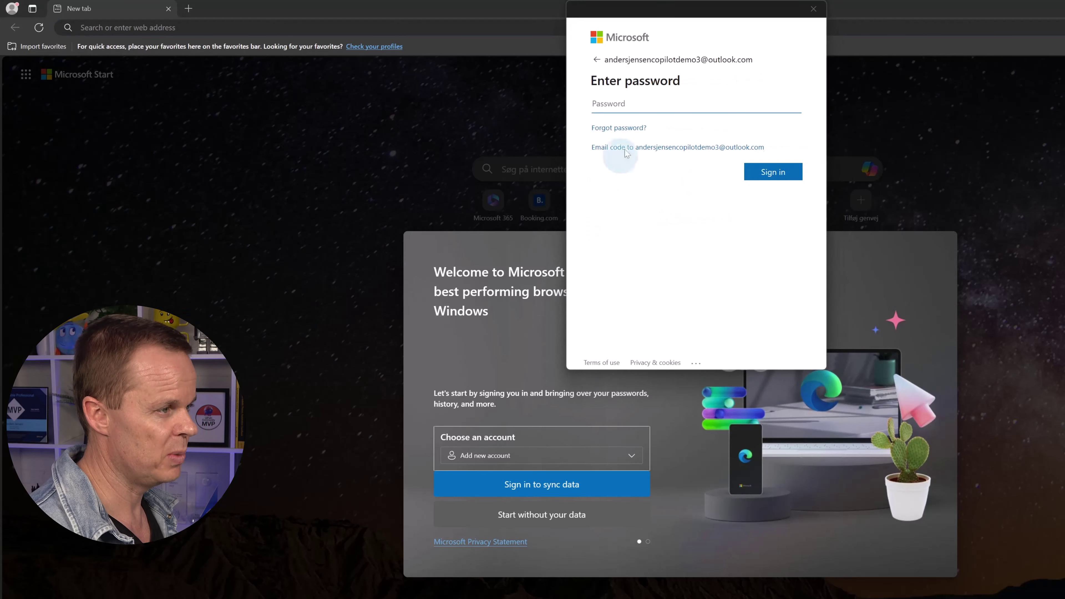
Enter the account password and sign in to the new profile.
click(637, 104)
key(ctrl+v)
click(783, 172)
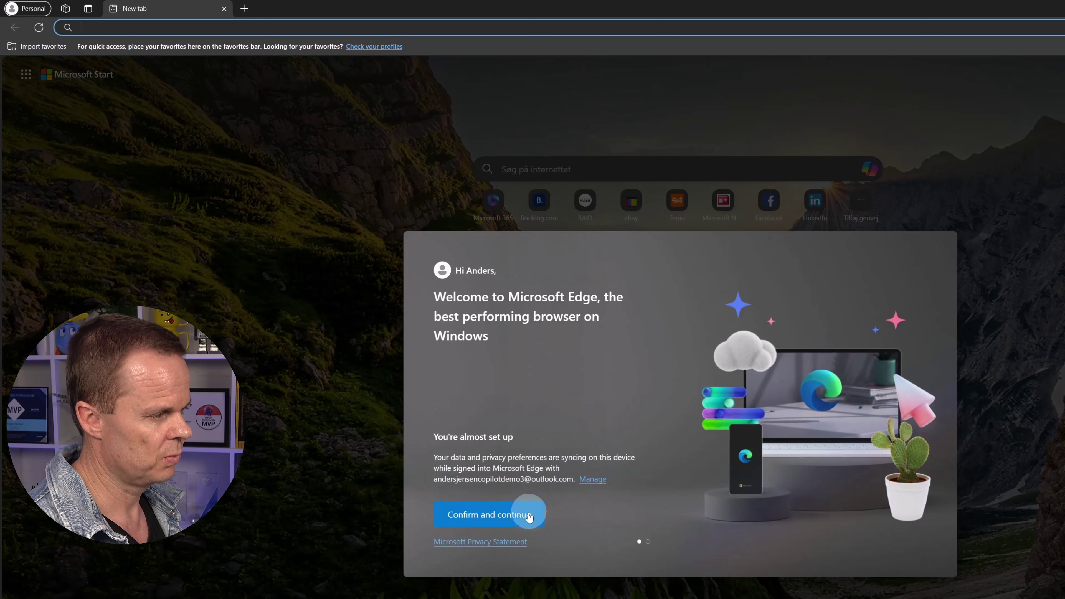
Complete the new profile's welcome setup with personalization allowed and default appearance, and accept the Microsoft Start privacy notice.
click(528, 517)
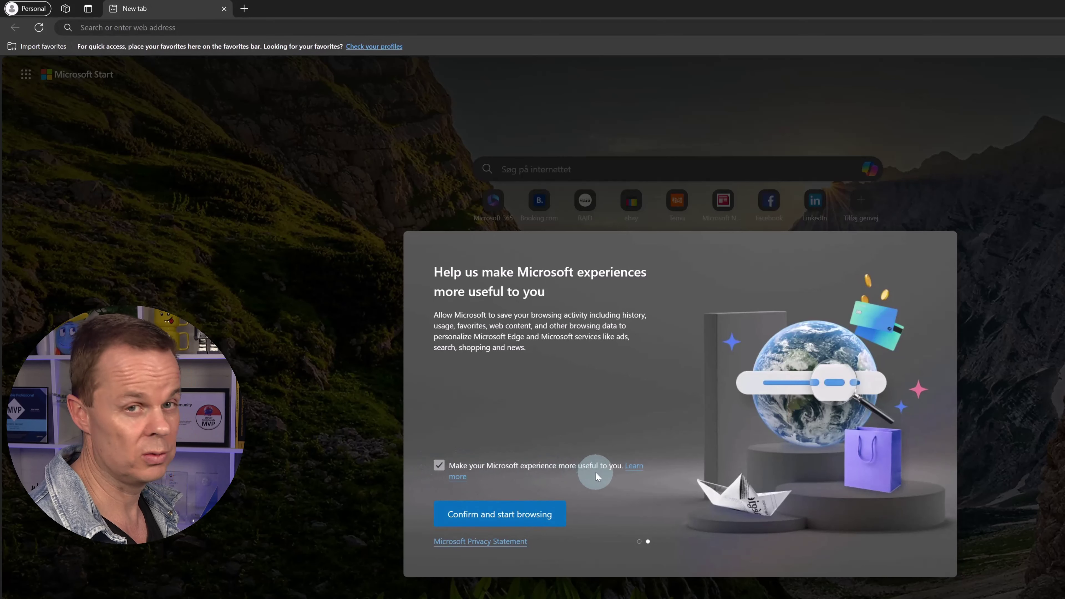
click(513, 520)
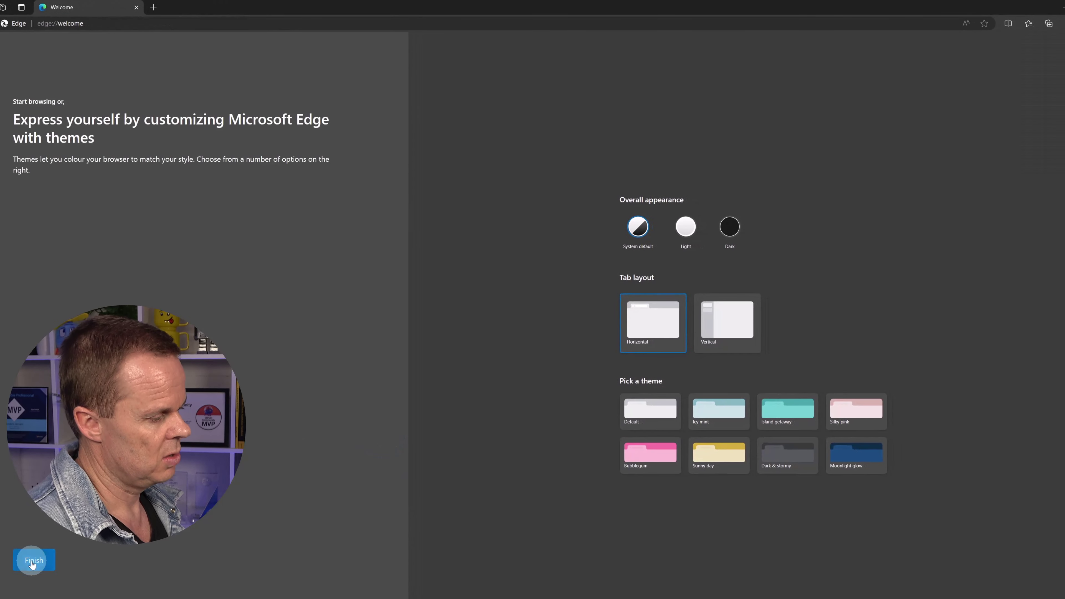
click(33, 561)
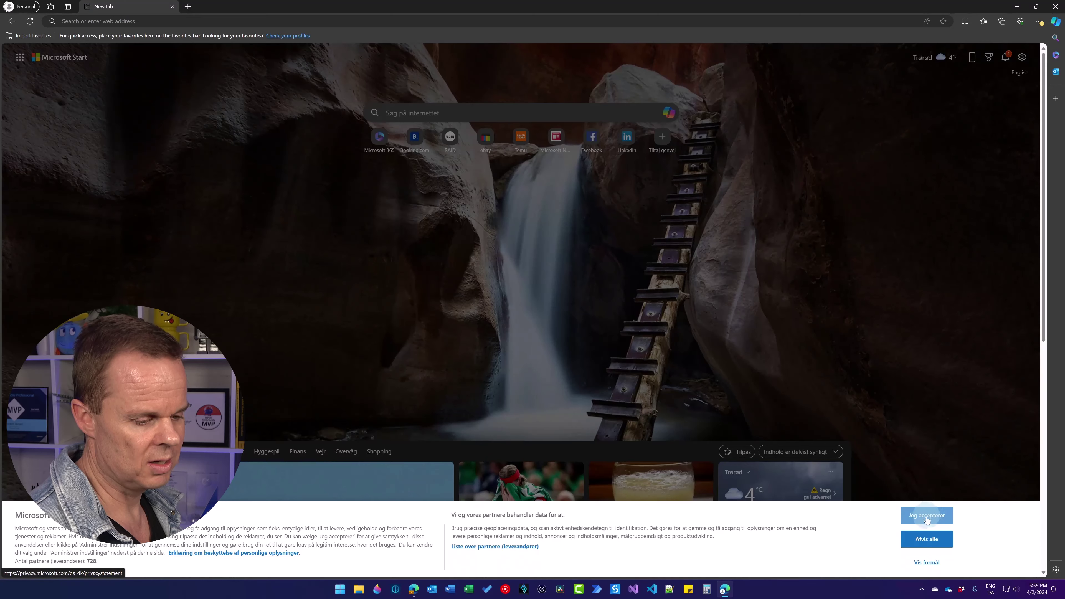
click(927, 517)
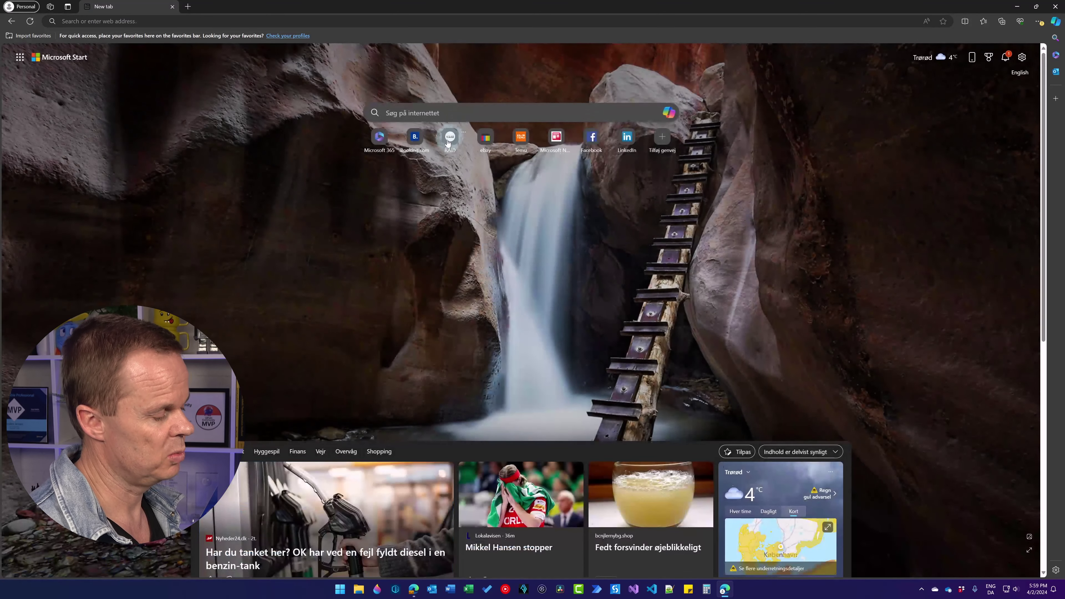
click(801, 148)
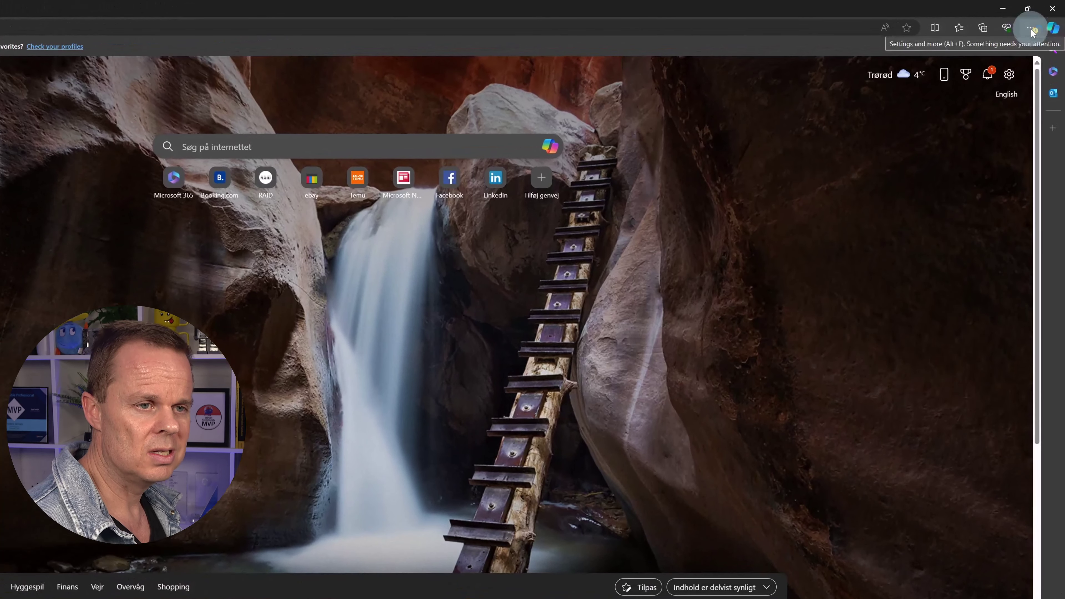
Open the Copilot app settings within the new profile's sidebar settings.
click(1038, 22)
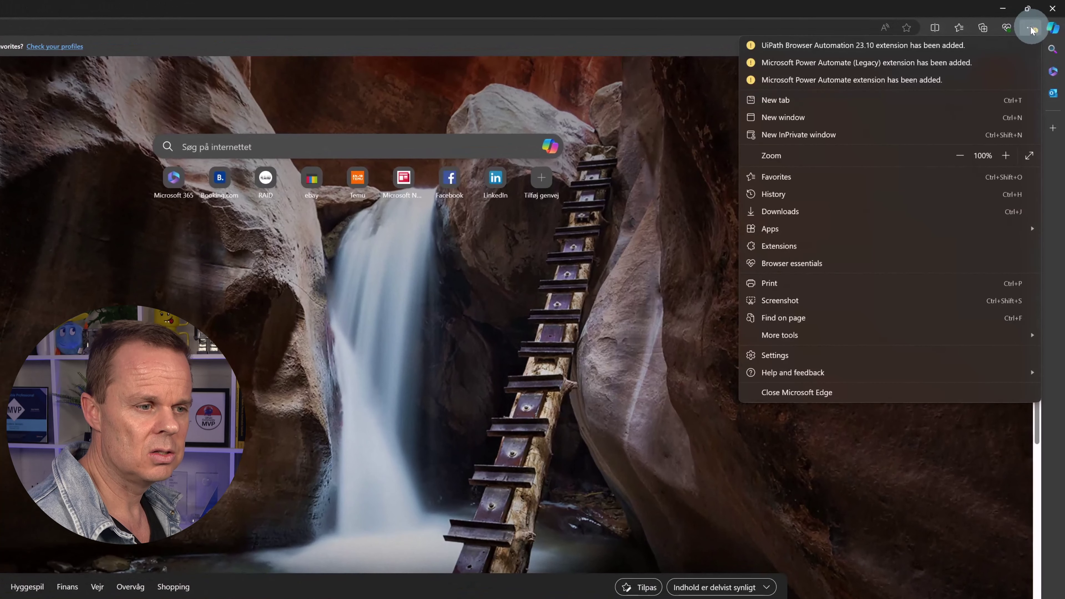
click(821, 352)
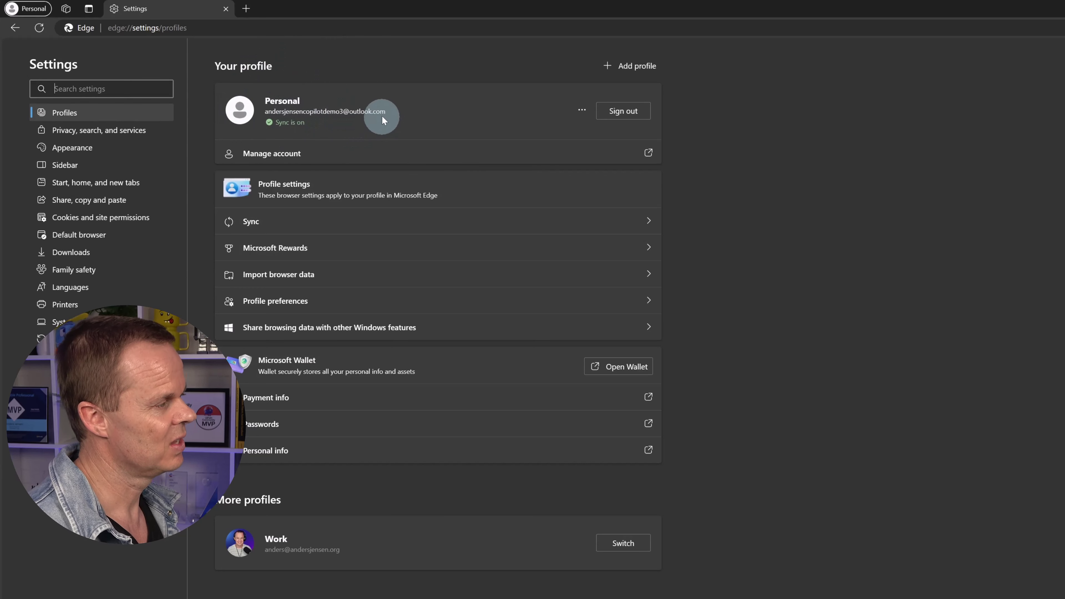
click(127, 171)
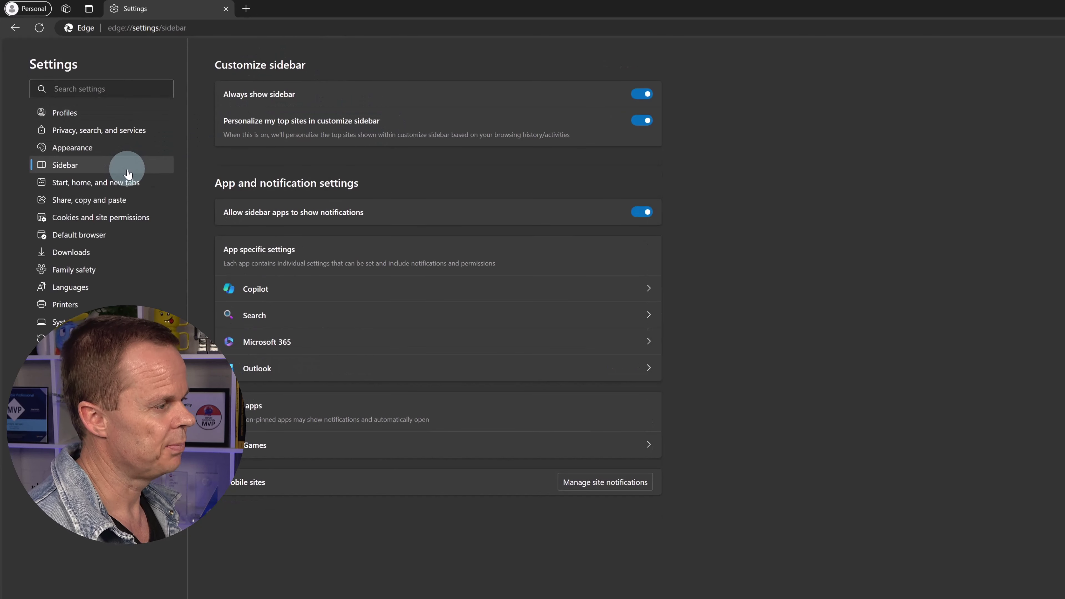
click(273, 297)
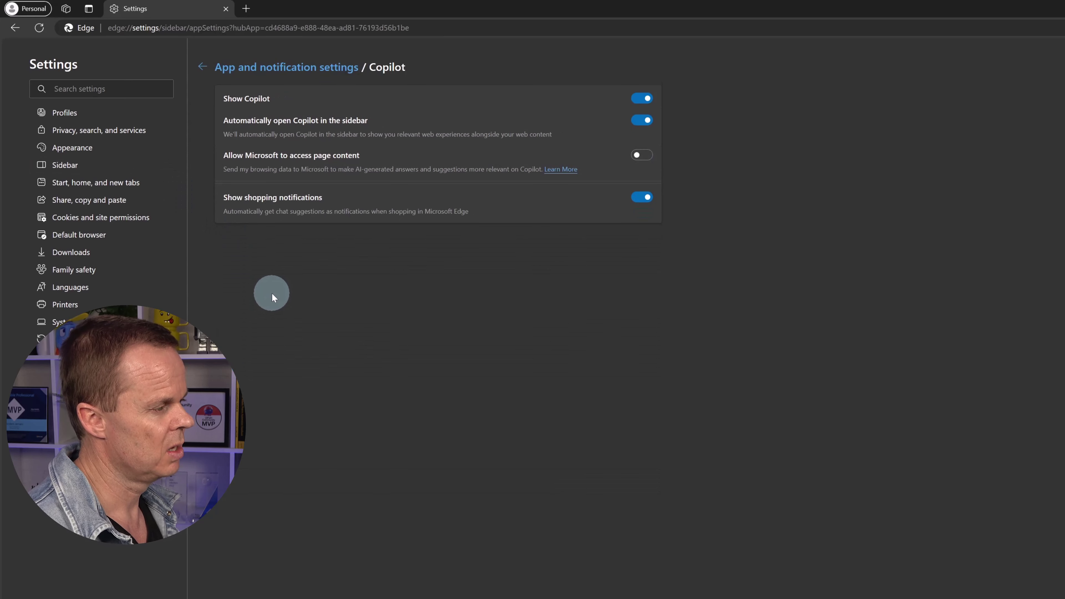
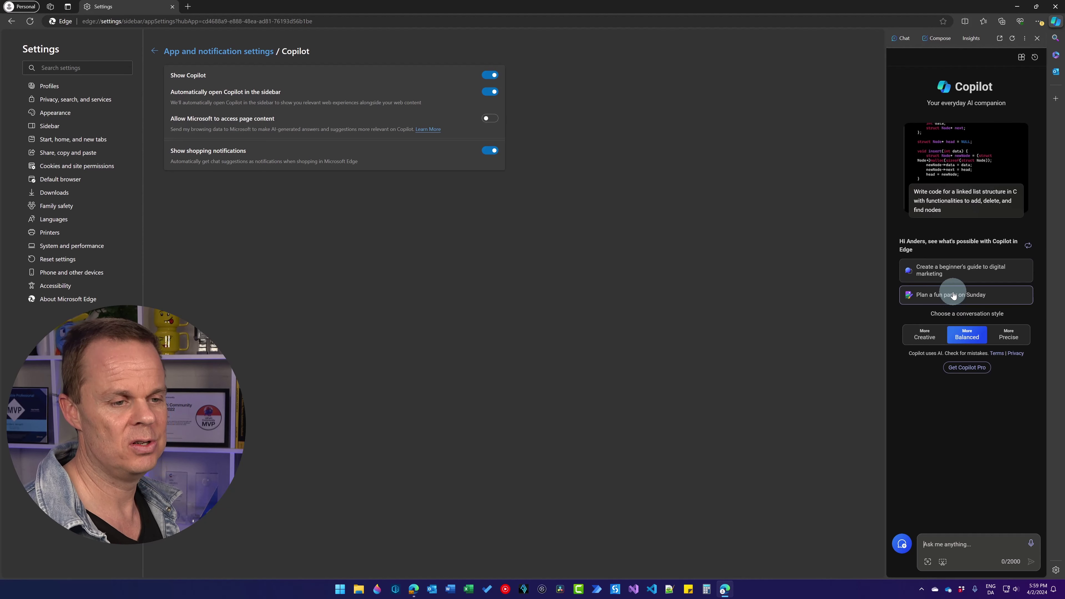
Close the Copilot pane and turn off the Show Copilot setting.
click(1056, 22)
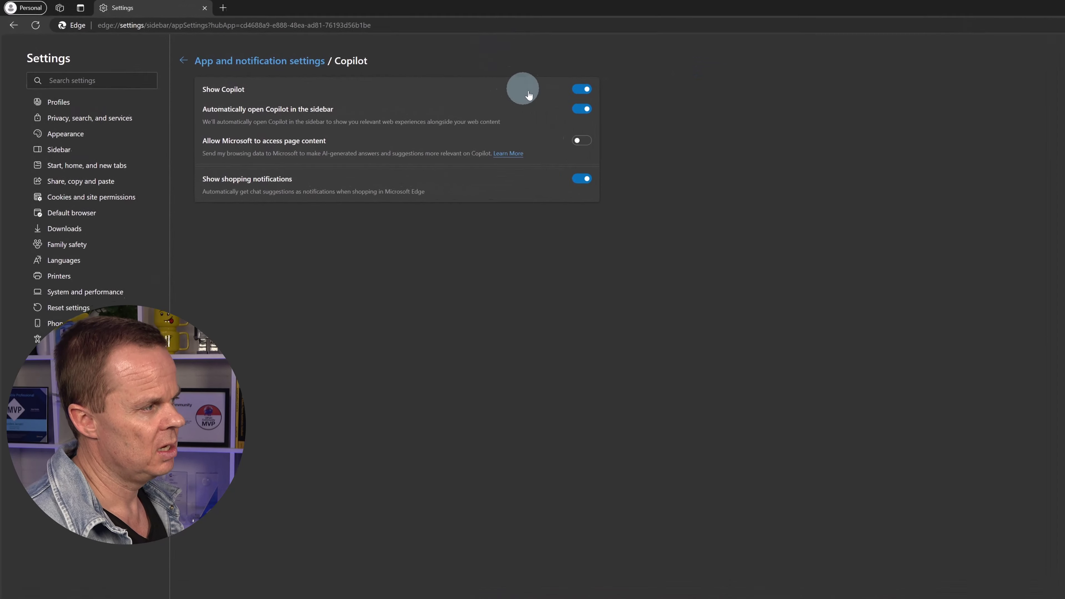
click(638, 97)
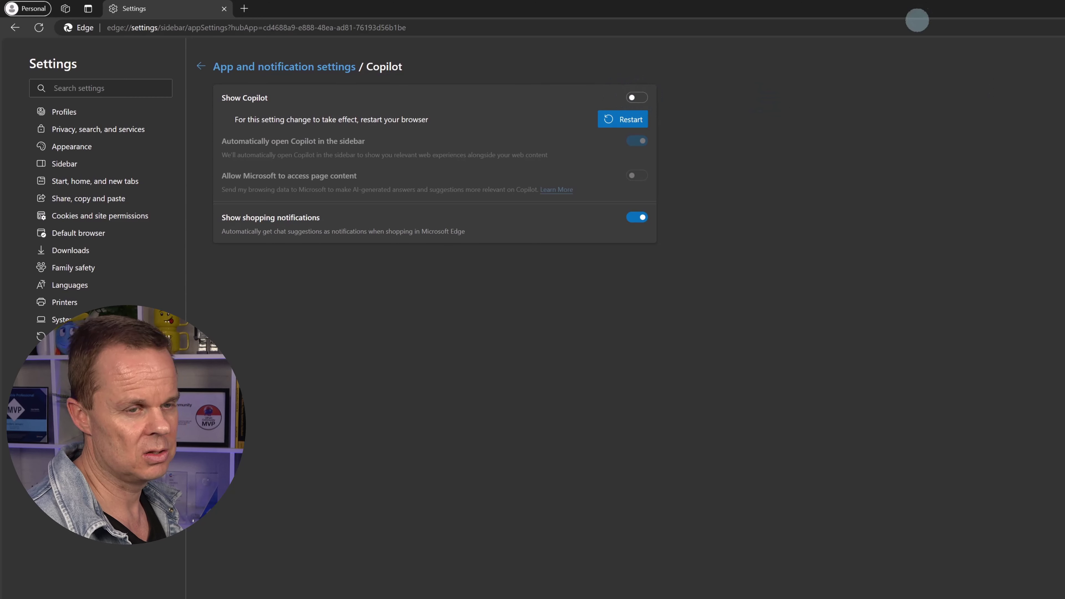
Turn the Show Copilot setting back on and allow Microsoft to access page content.
click(637, 97)
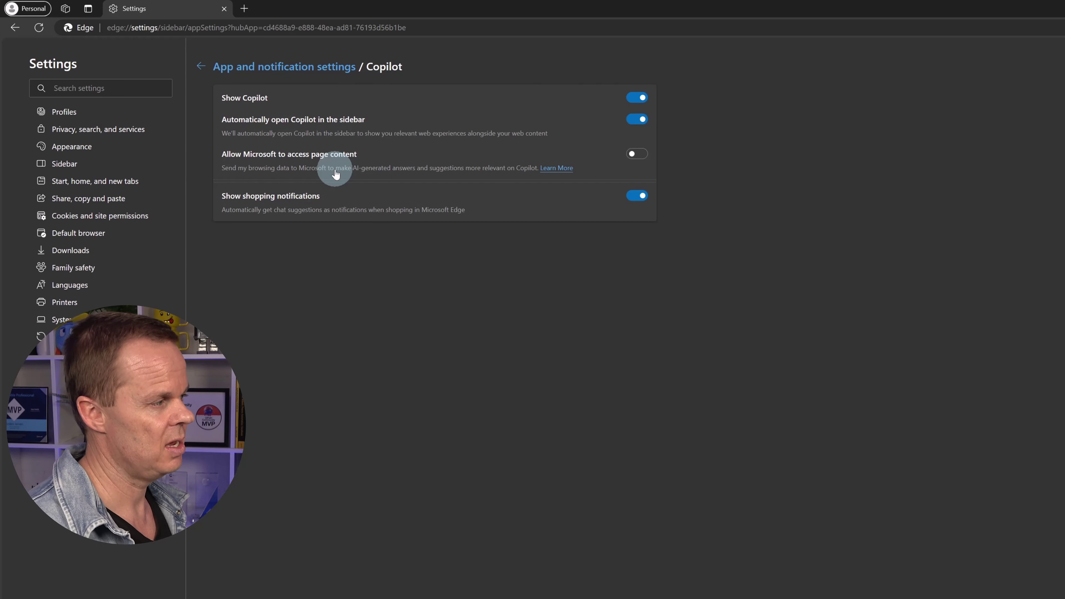
click(634, 155)
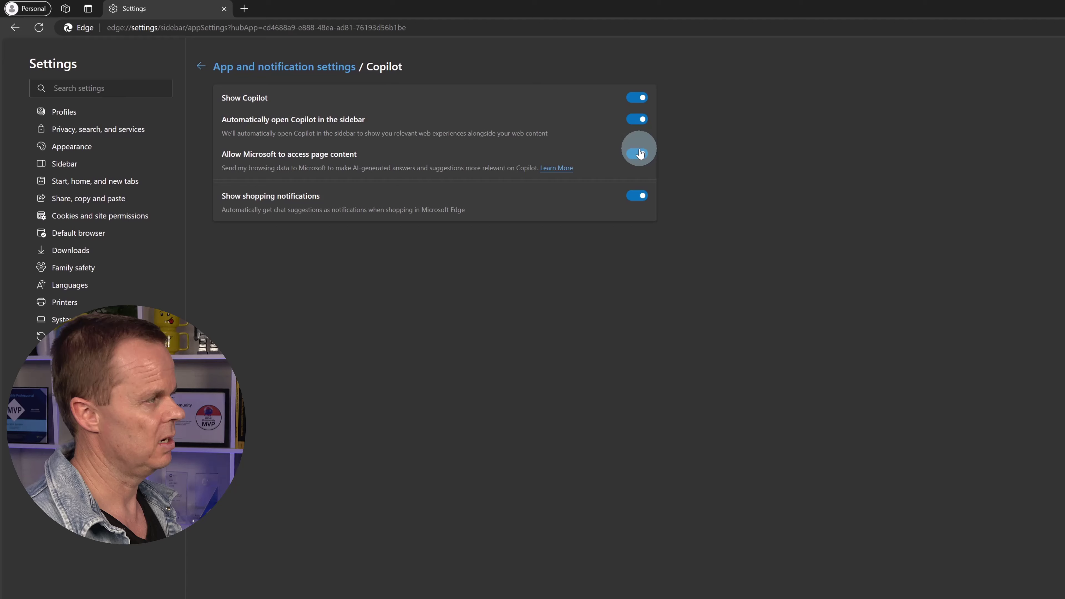
Leave the browser settings and open copilot.microsoft.com.
click(15, 27)
click(15, 28)
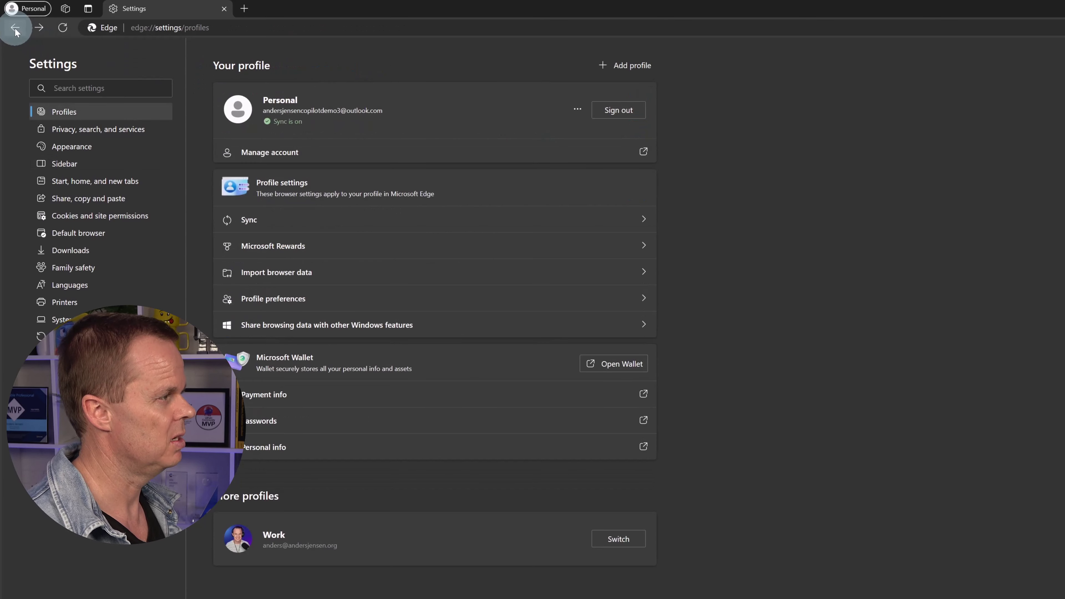
click(15, 27)
click(15, 28)
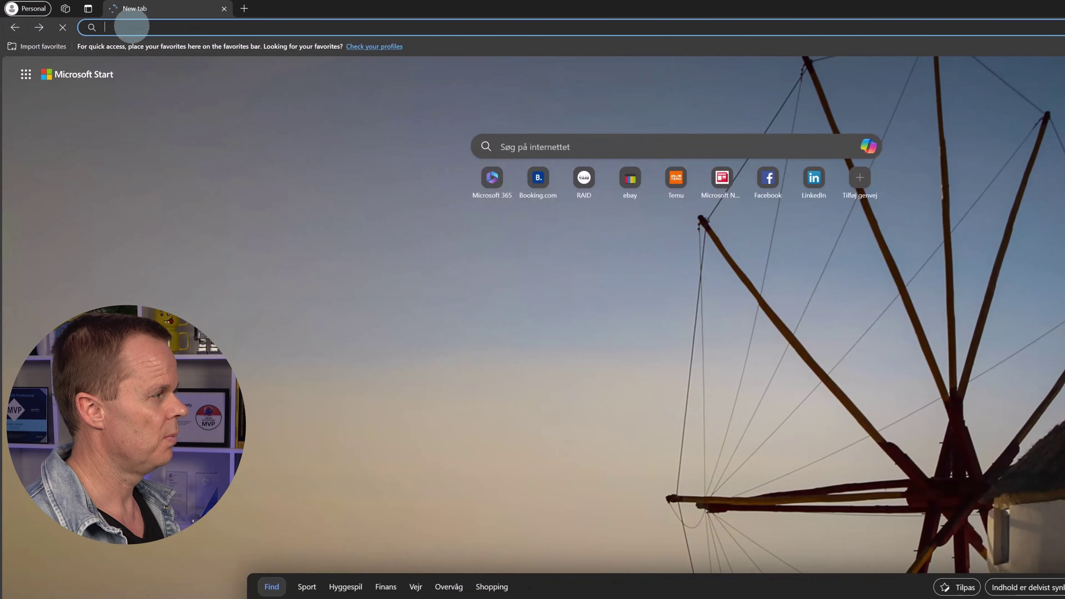
text(copilot.microsof)
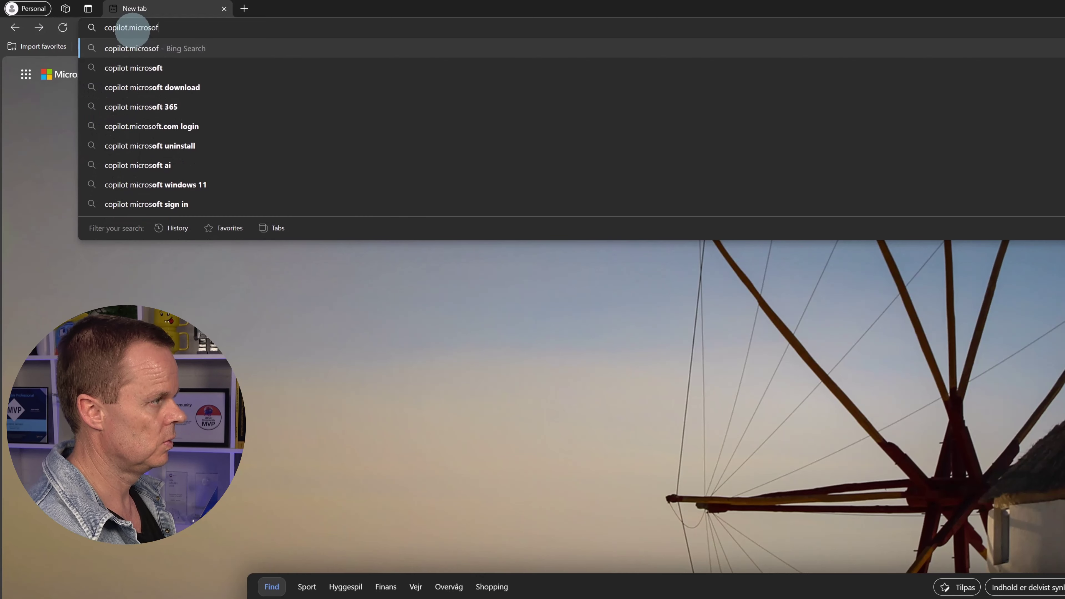
text(t.com)
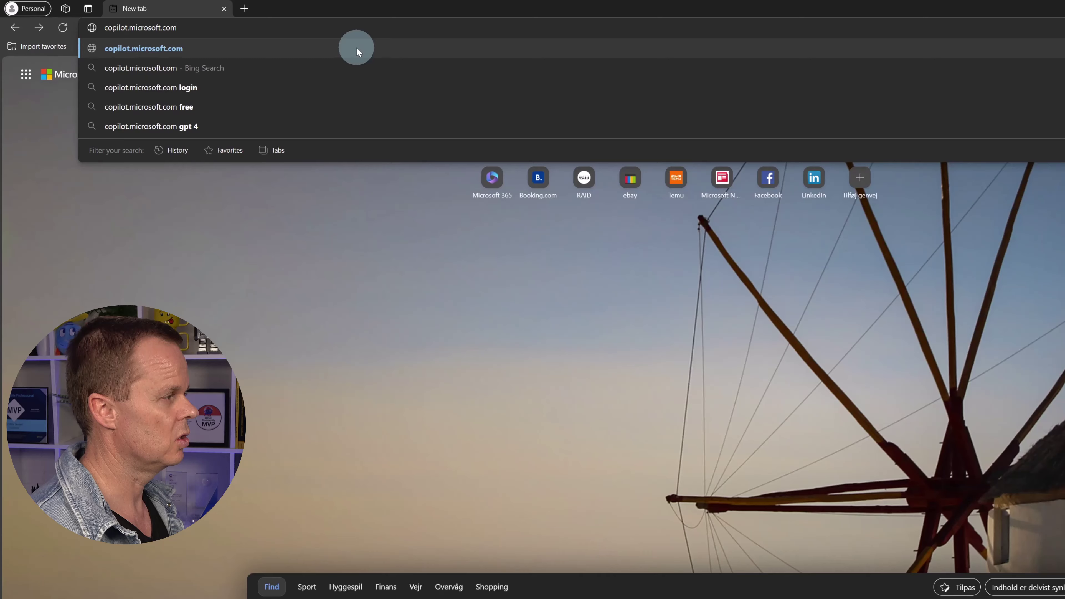
click(356, 49)
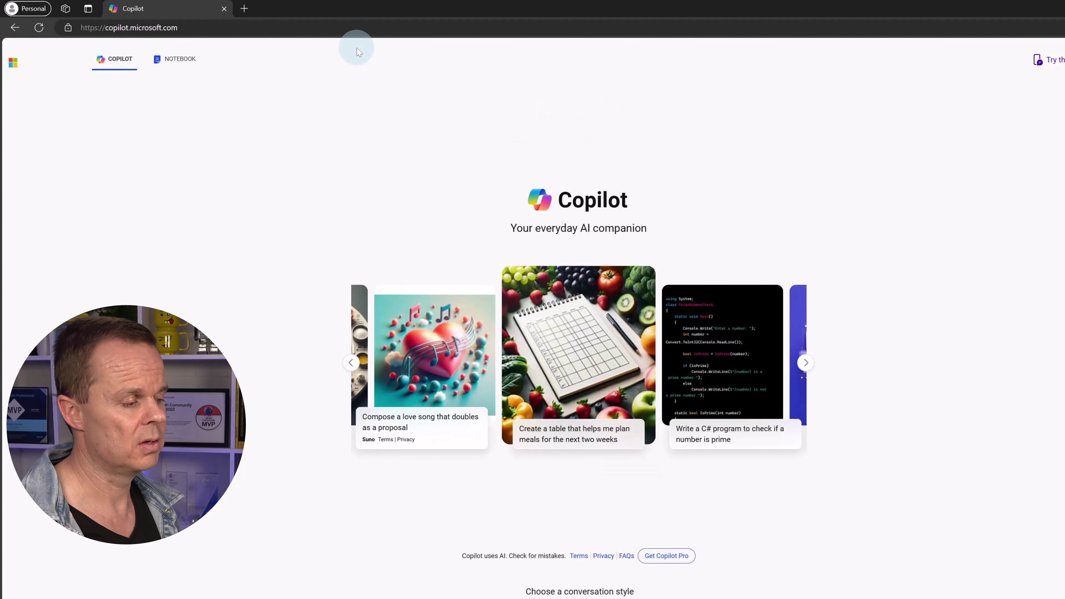
Ask Copilot "Whats the capital of Denmark" in the More Balanced conversation style.
click(603, 514)
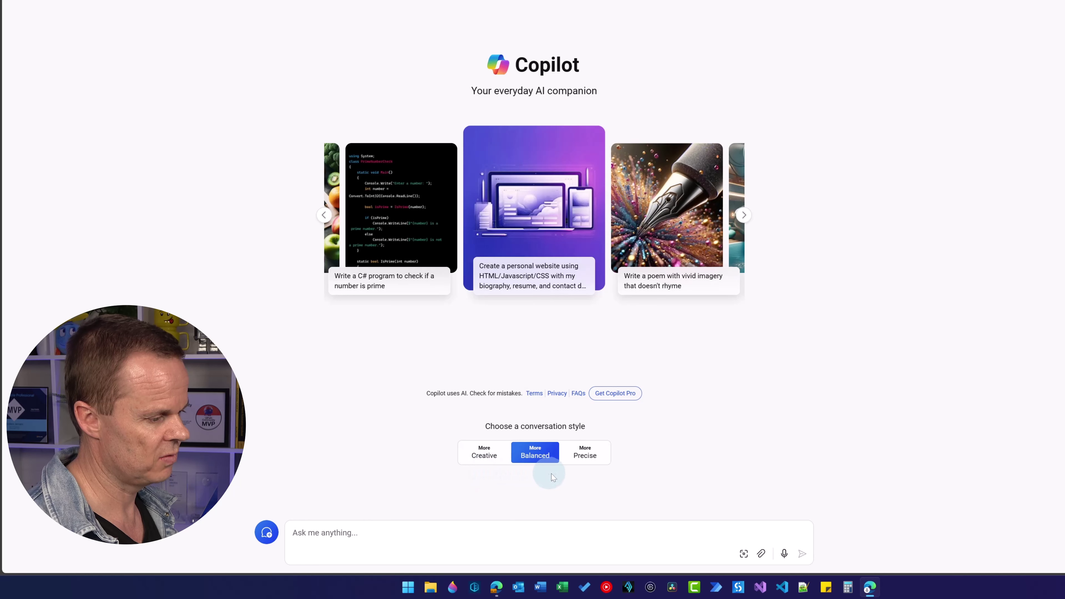
click(449, 524)
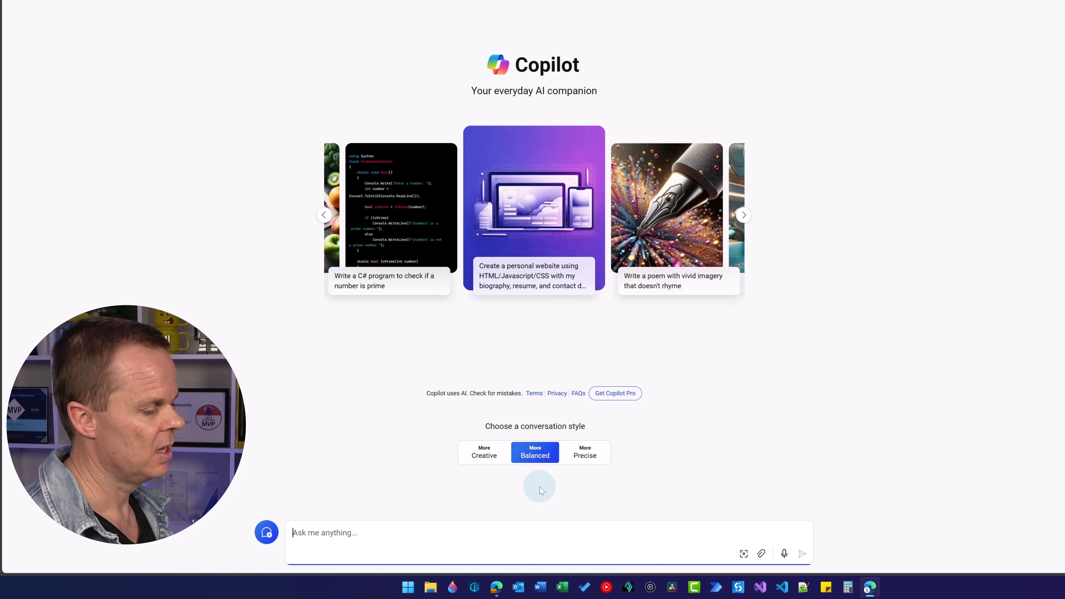
text(Whats the capital of Denmark)
key(Return)
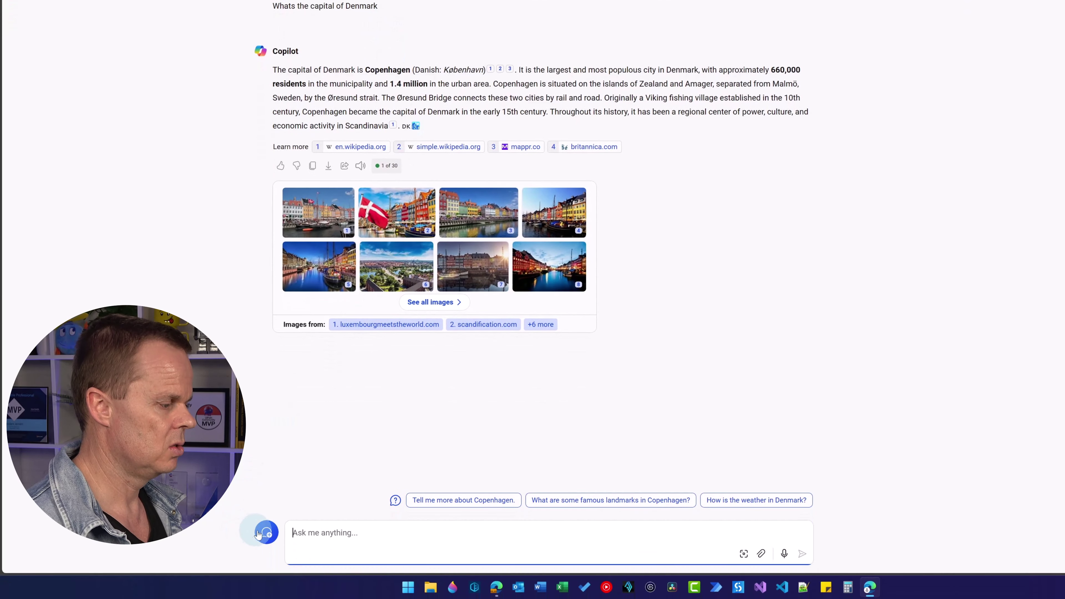
Start a new topic and try the More Creative conversation style before choosing More Precise.
click(284, 538)
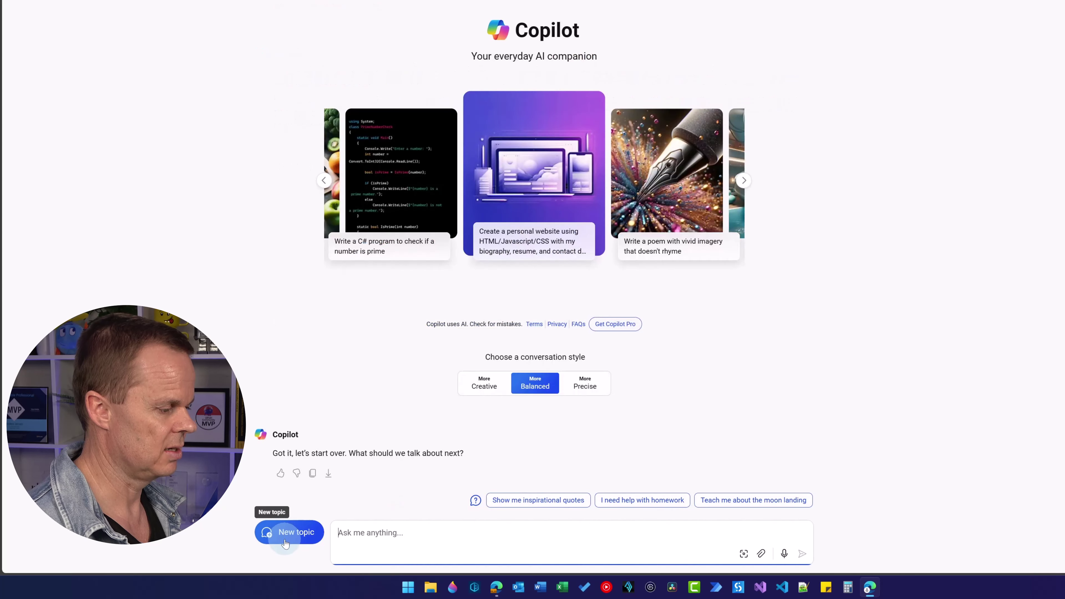
click(404, 545)
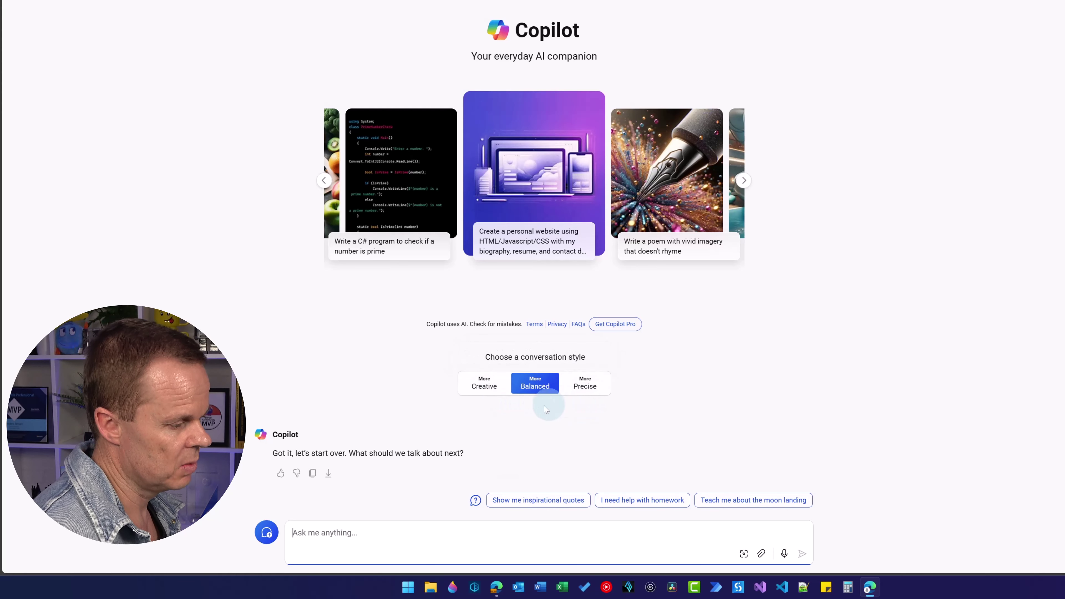
click(487, 388)
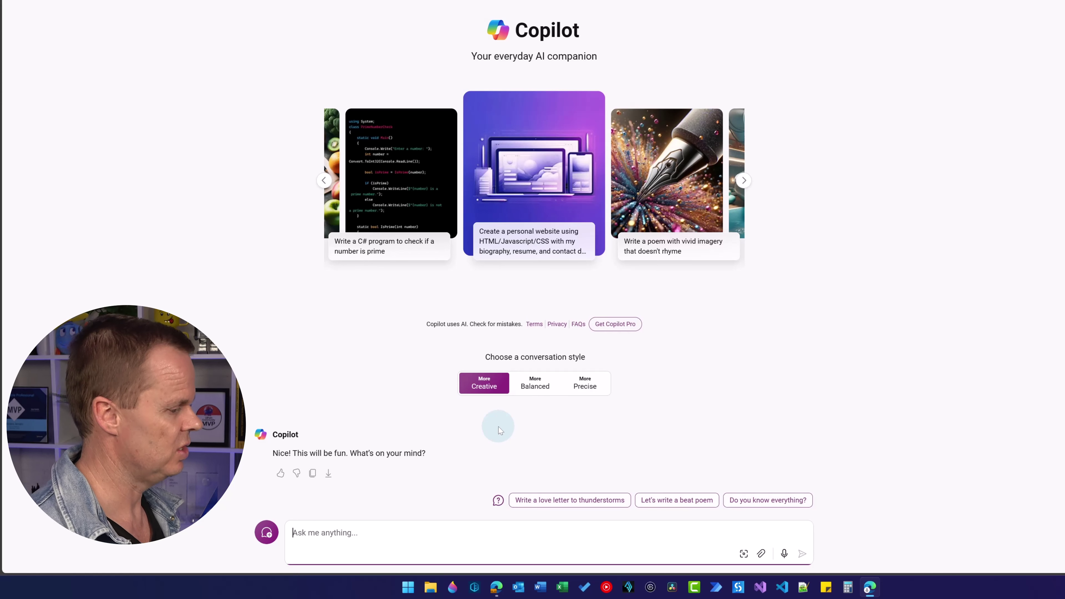
click(591, 388)
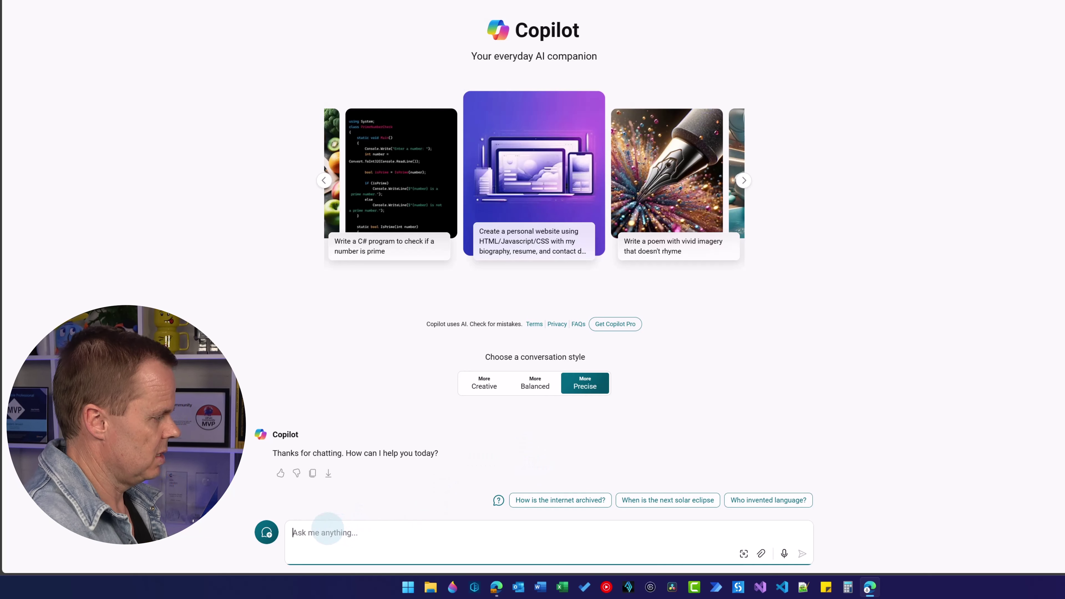
Ask Copilot "What are the main elements of a contract".
text(W)
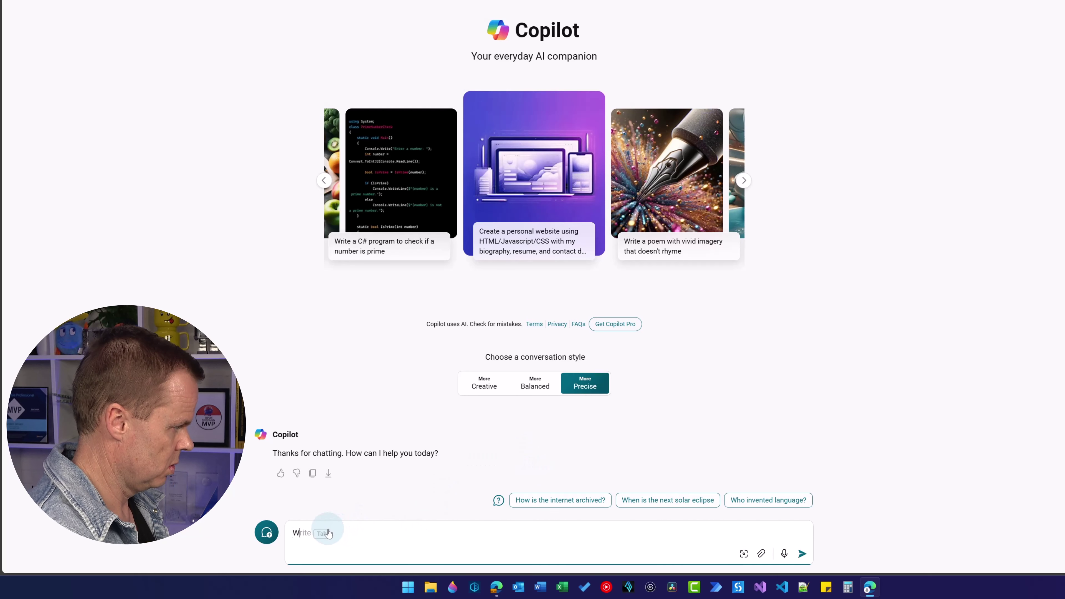
key(BackSpace)
text(What are the )
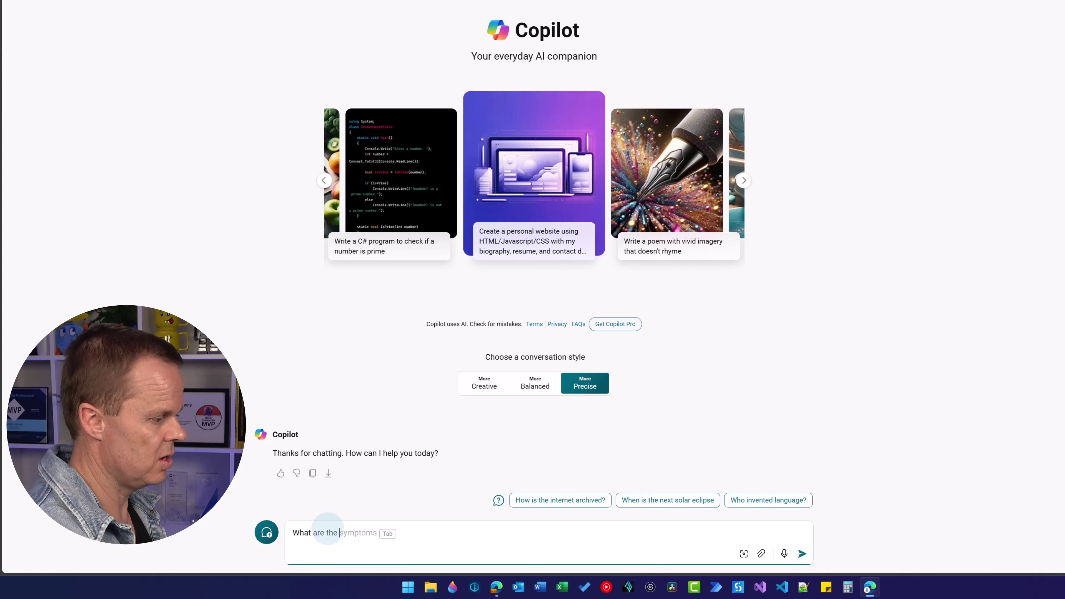
text(main elements of a contract)
key(Return)
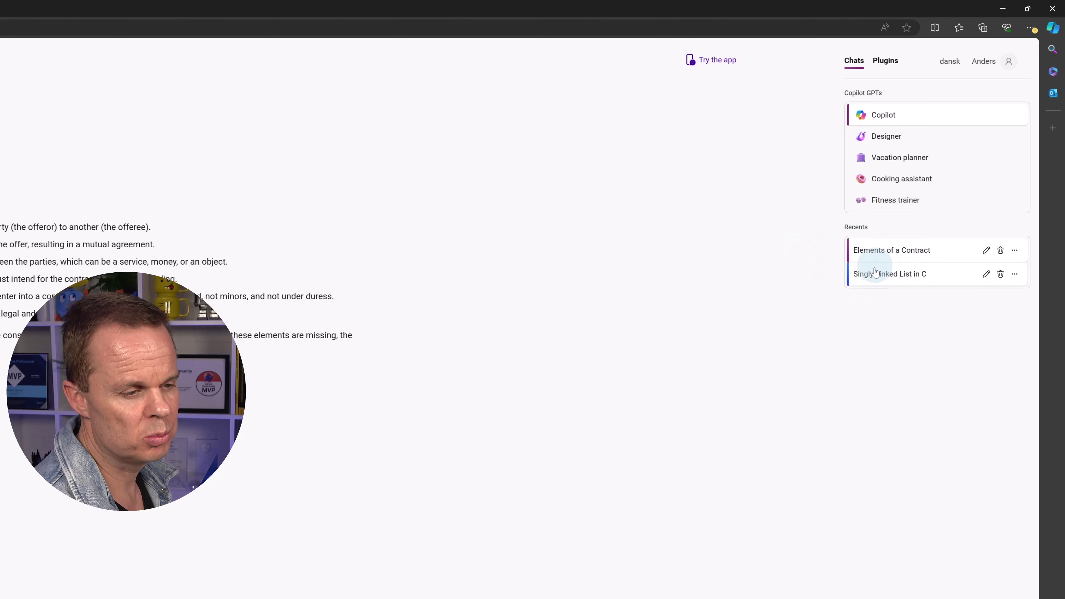
View the recent chat "Singly Linked List in C", then return to "Elements of a Contract".
click(902, 278)
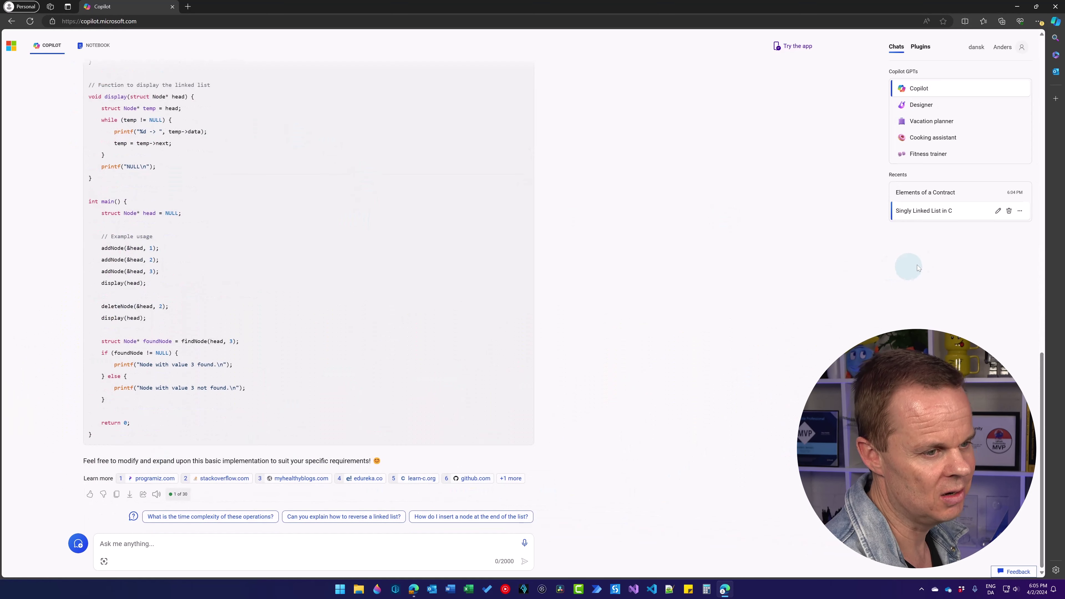
click(946, 197)
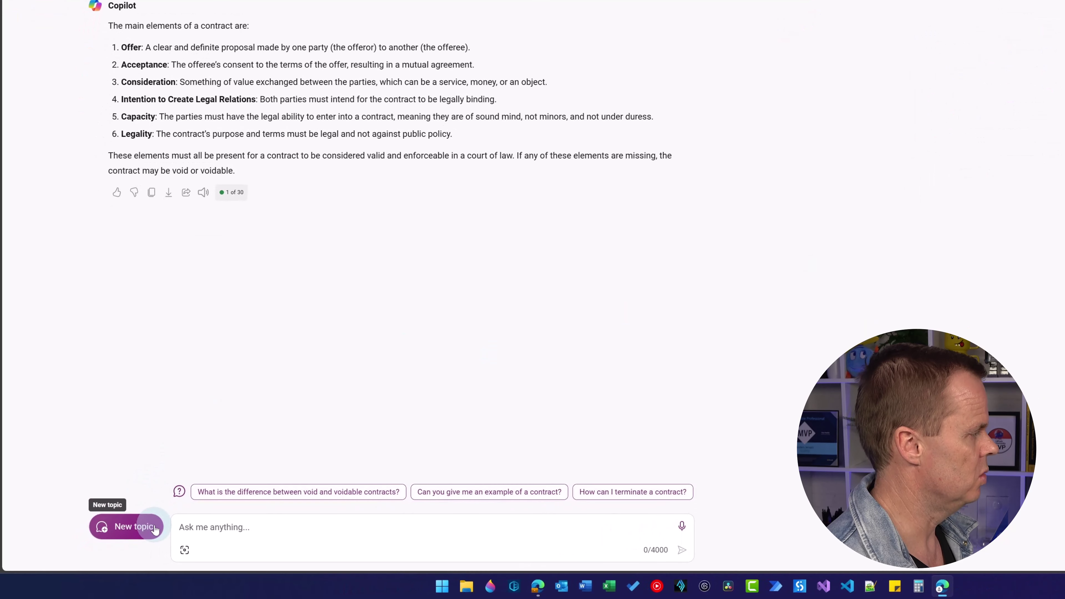
Start a new topic and ask Copilot "How do I copy data in most software programs".
click(154, 528)
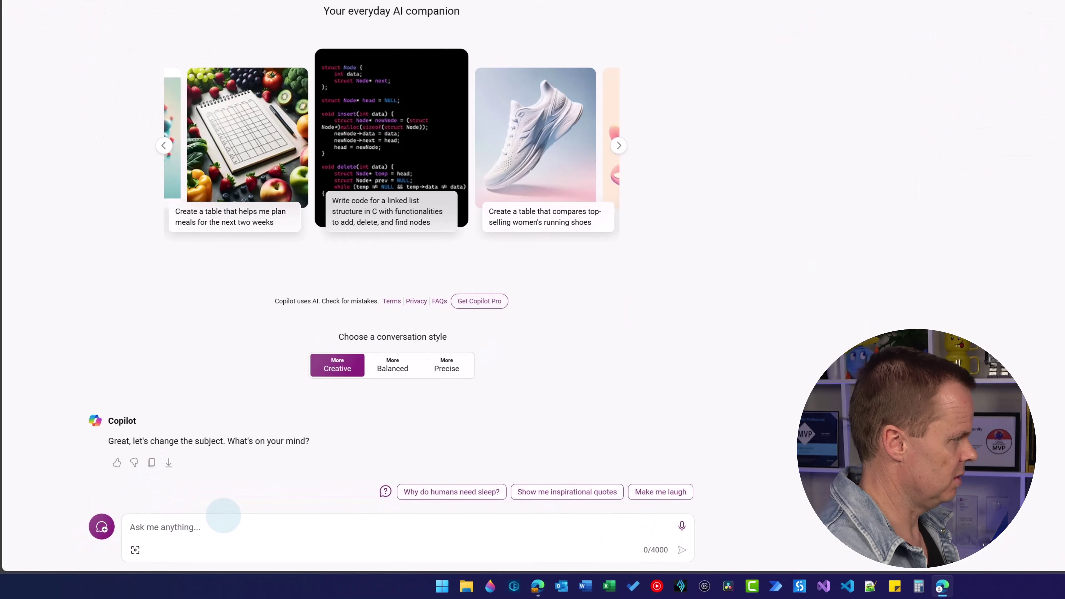
text(How do I cop)
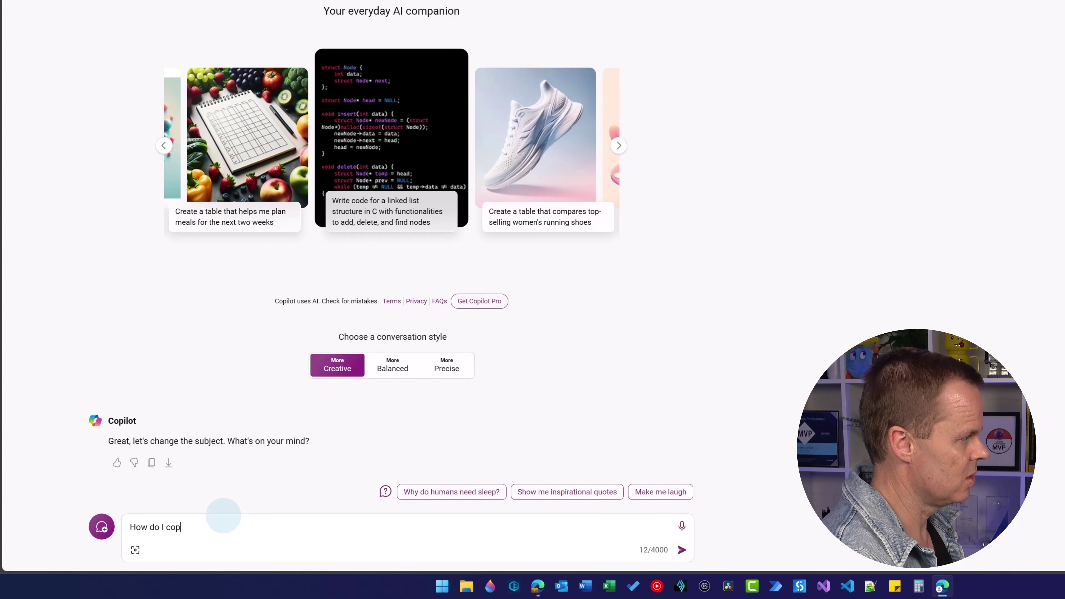
text(y data )
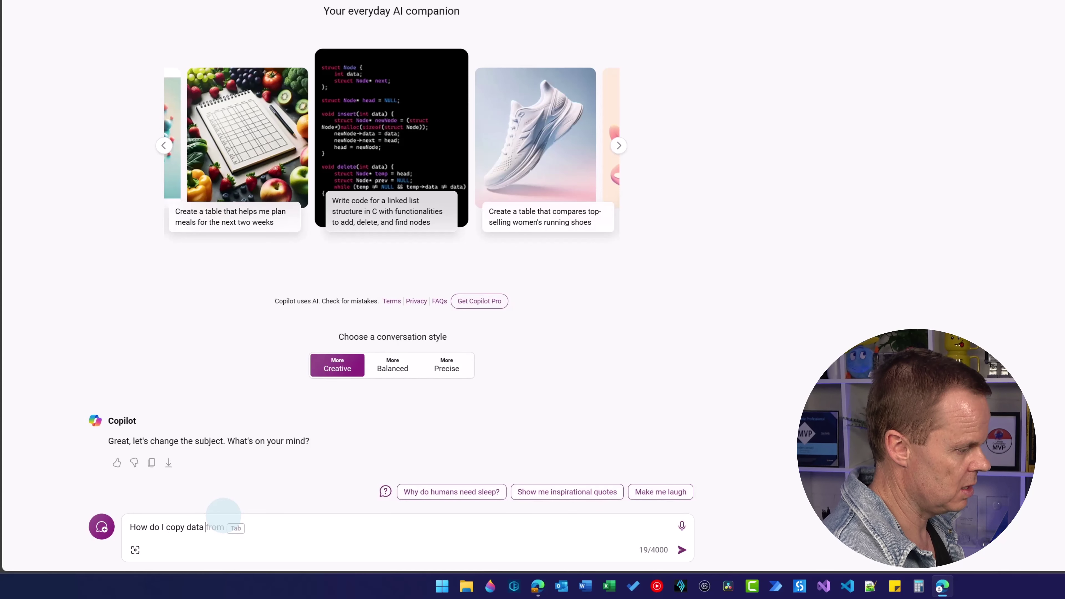
text(in most )
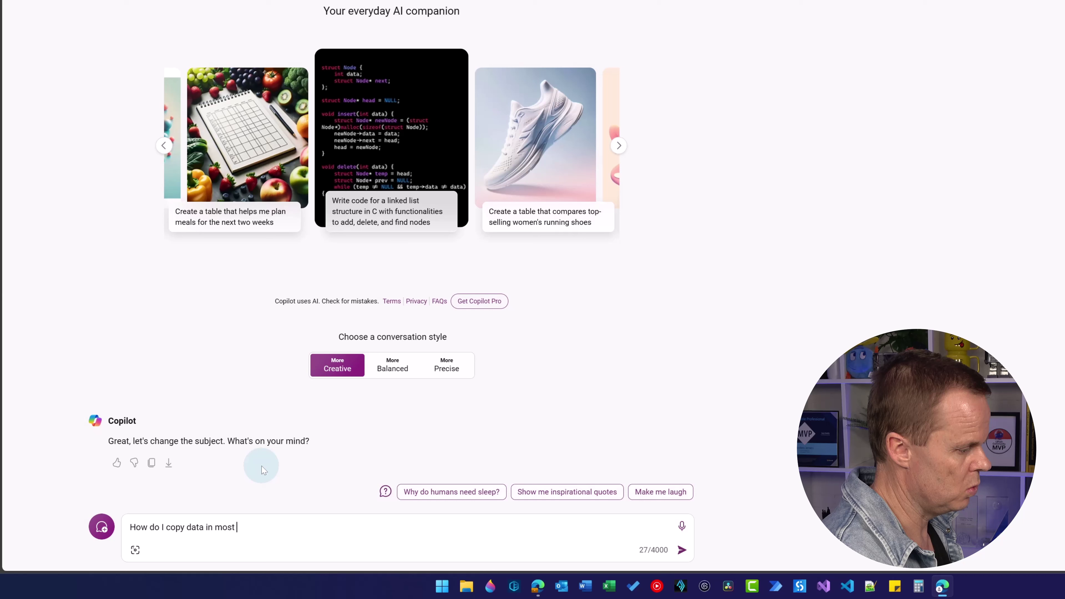
text(software pro)
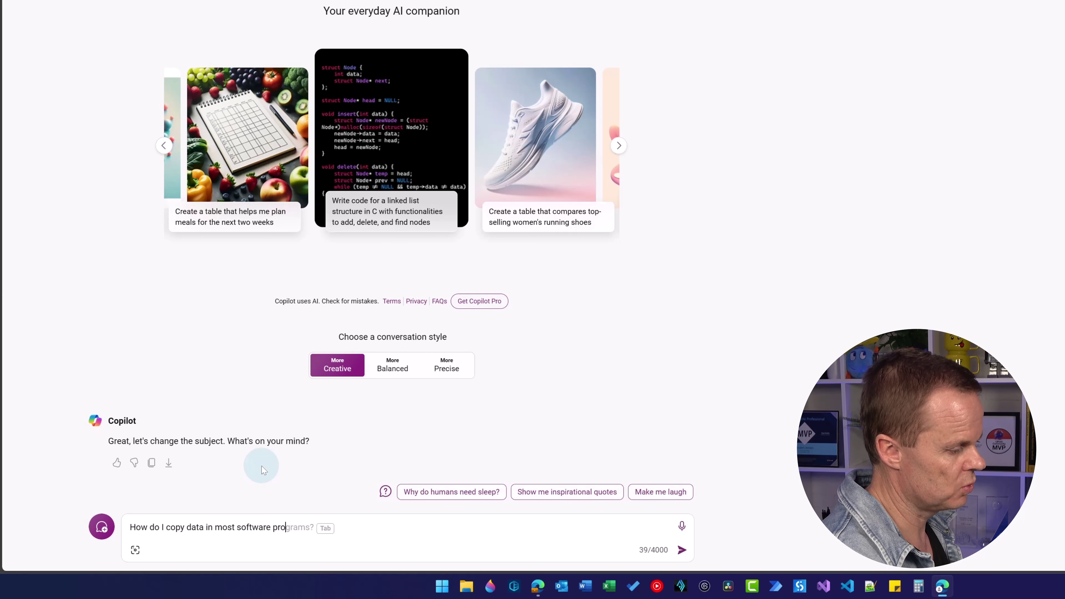
text(grams)
key(Return)
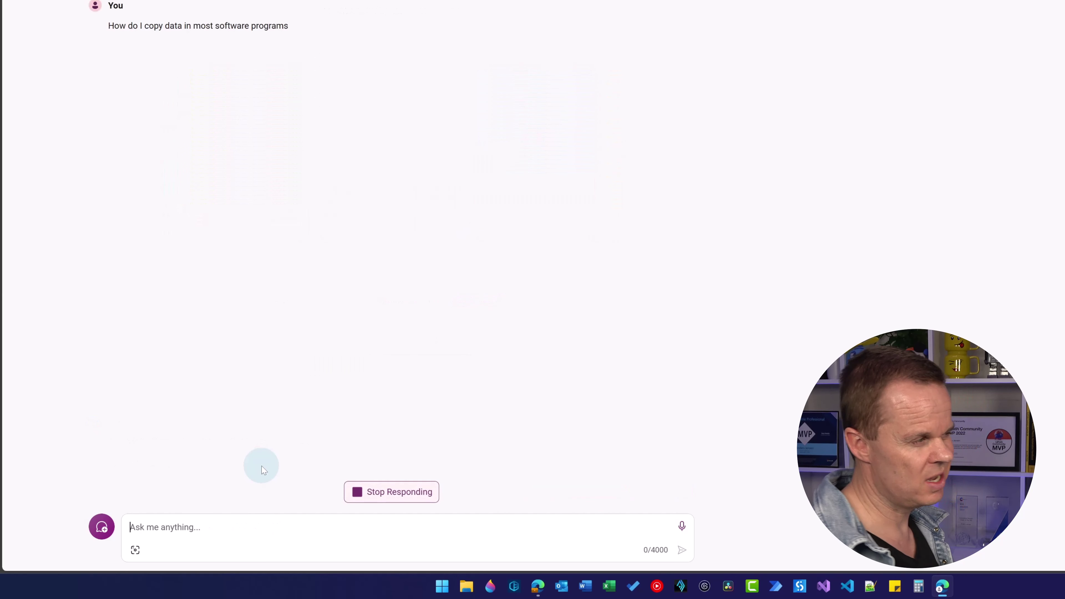
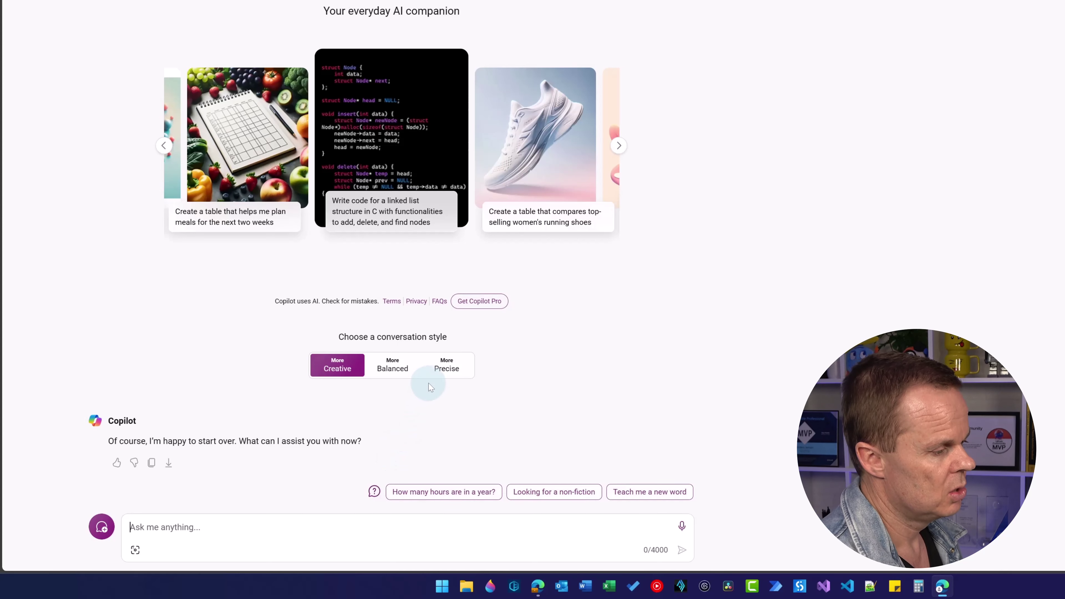
Choose the More Precise conversation style and ask Copilot "What is the VAT rate in Denmark".
click(445, 380)
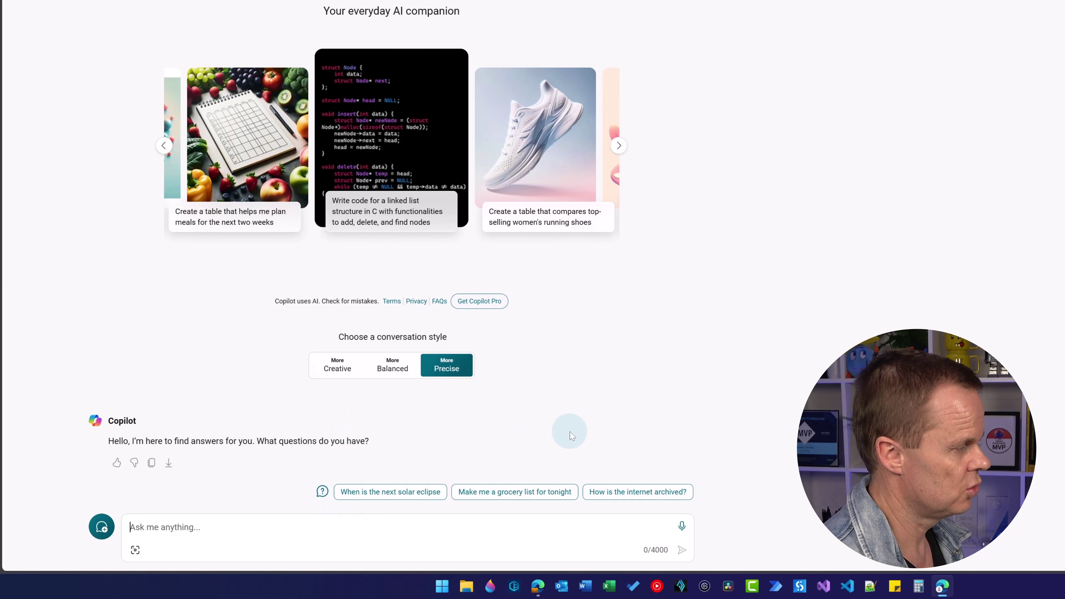
text(What )
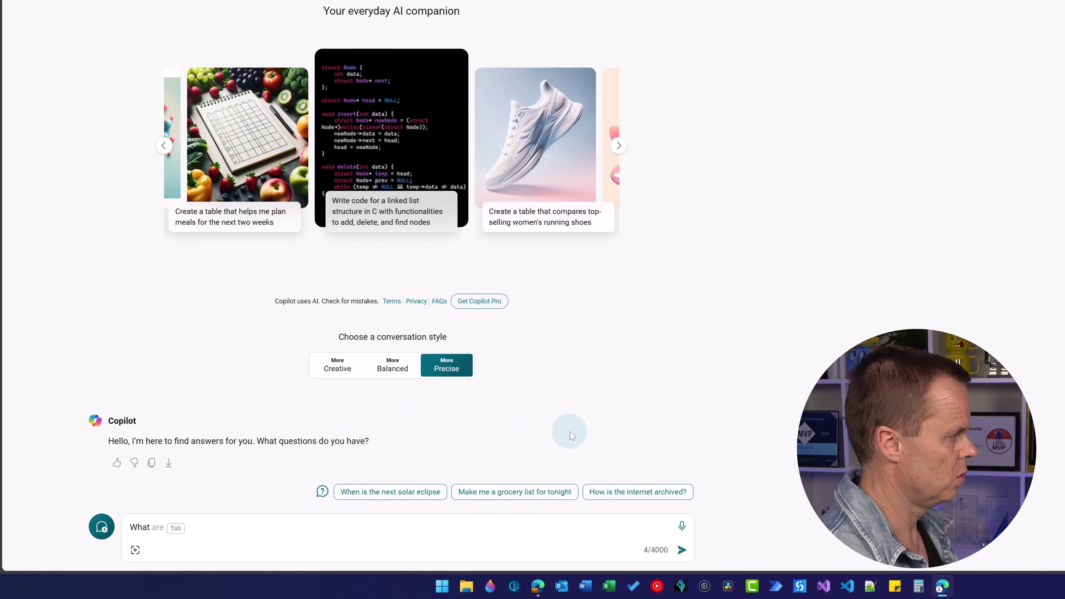
text(is the )
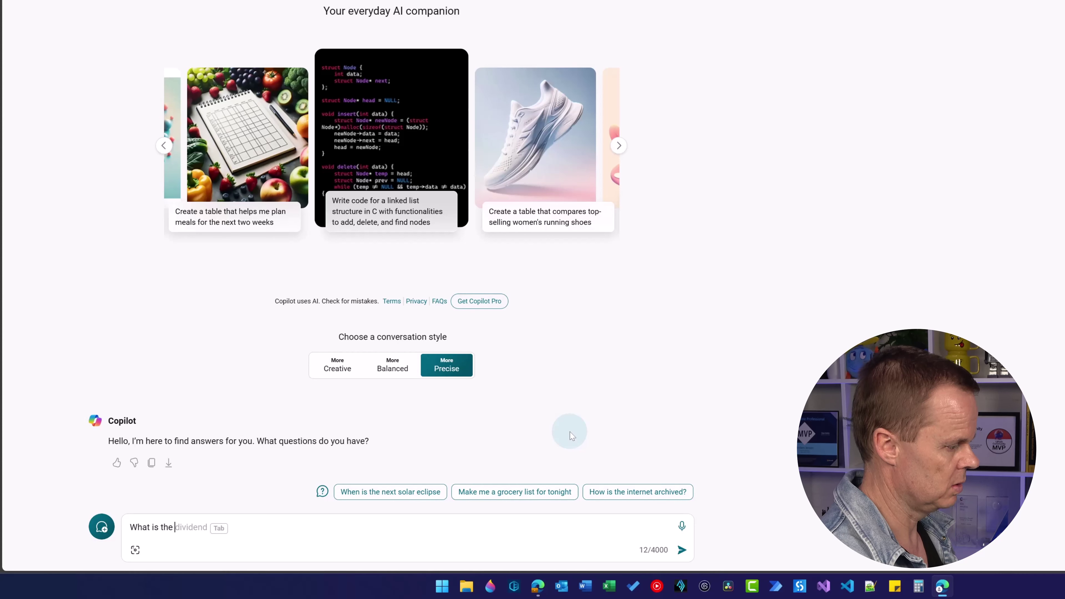
text(VAT rate in De)
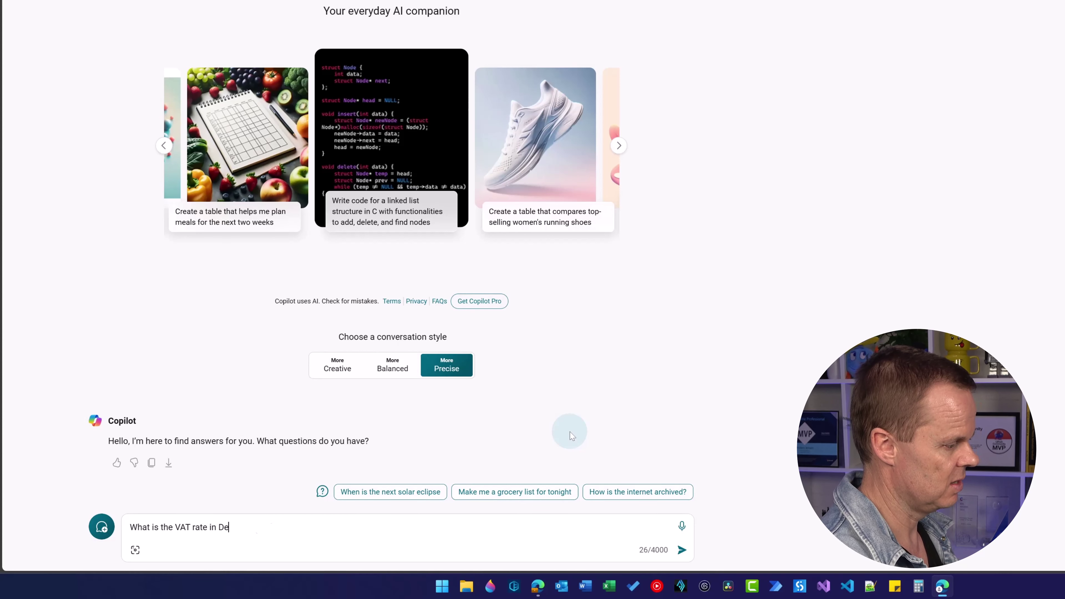
text(mark)
key(BackSpace)
key(BackSpace)
key(BackSpace)
key(BackSpace)
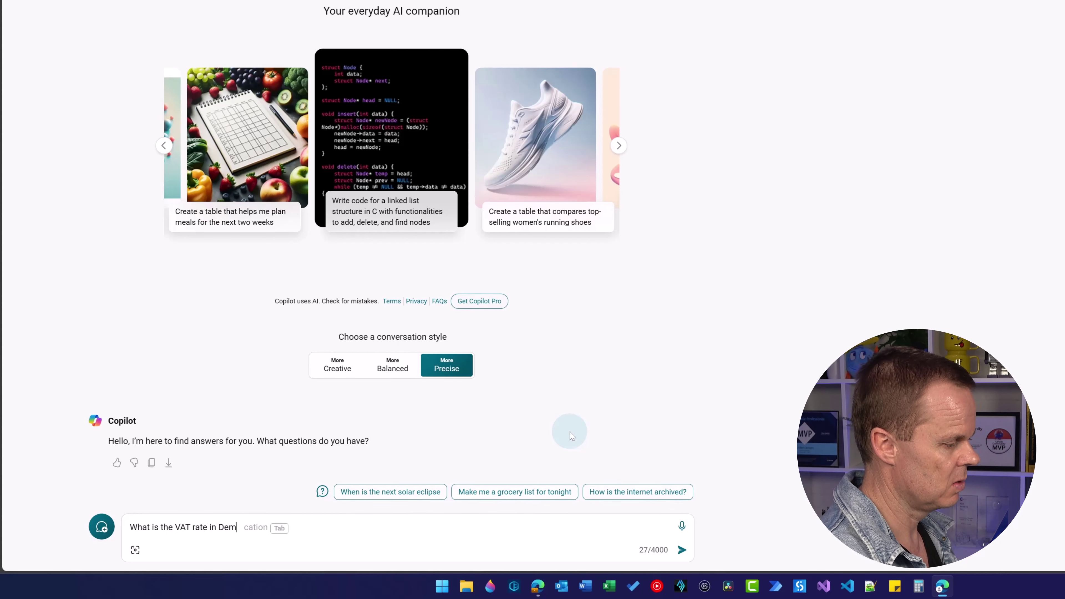
text(nmark)
key(Return)
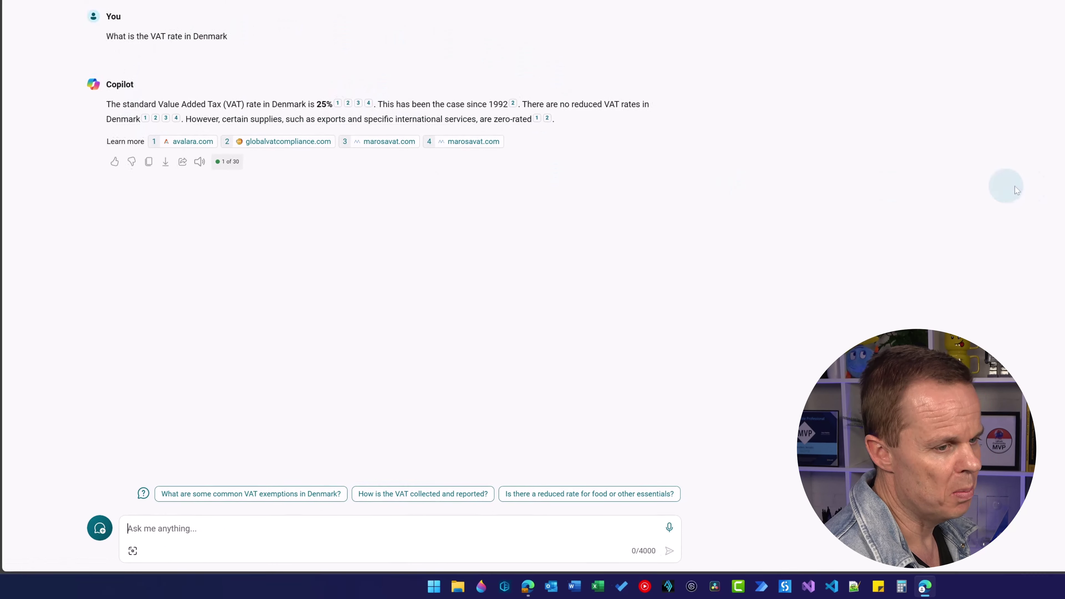
Reopen the earlier chats "Singly Linked List in C" and "Elements of a Contract" from the recent chats.
click(993, 223)
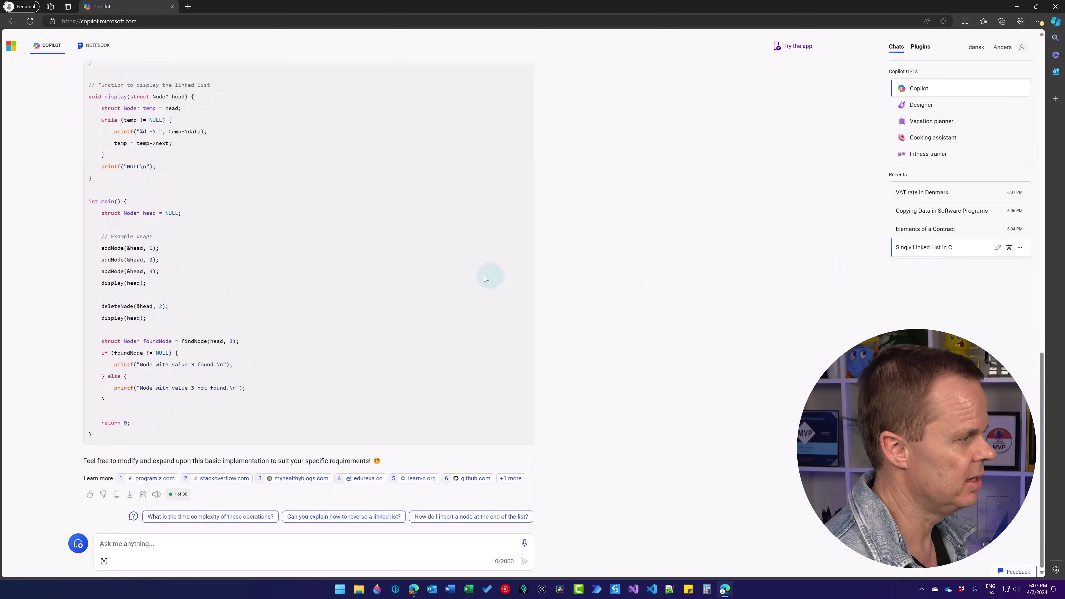
click(919, 229)
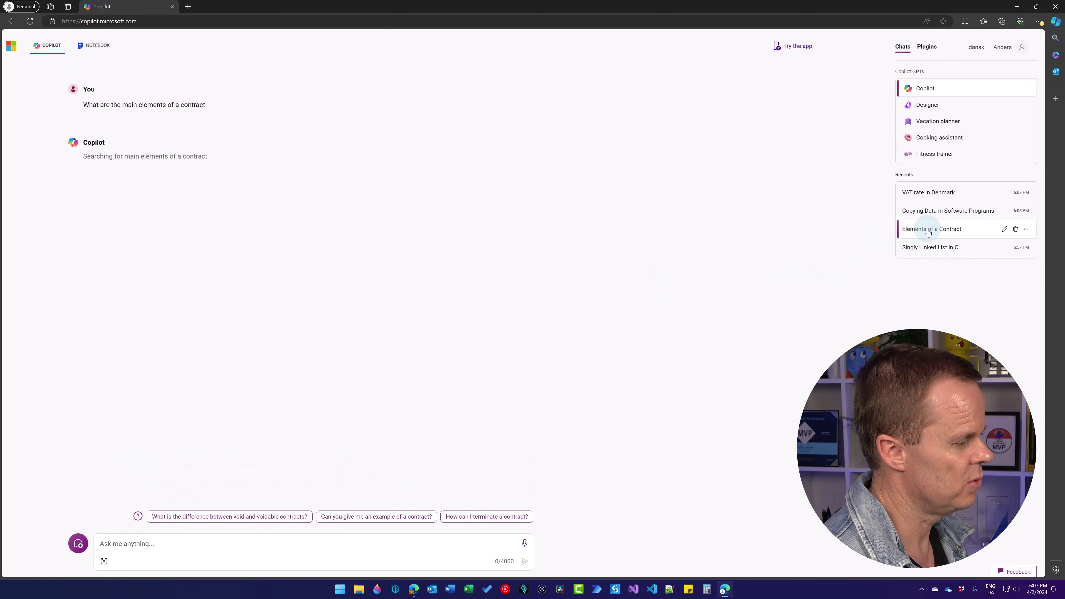
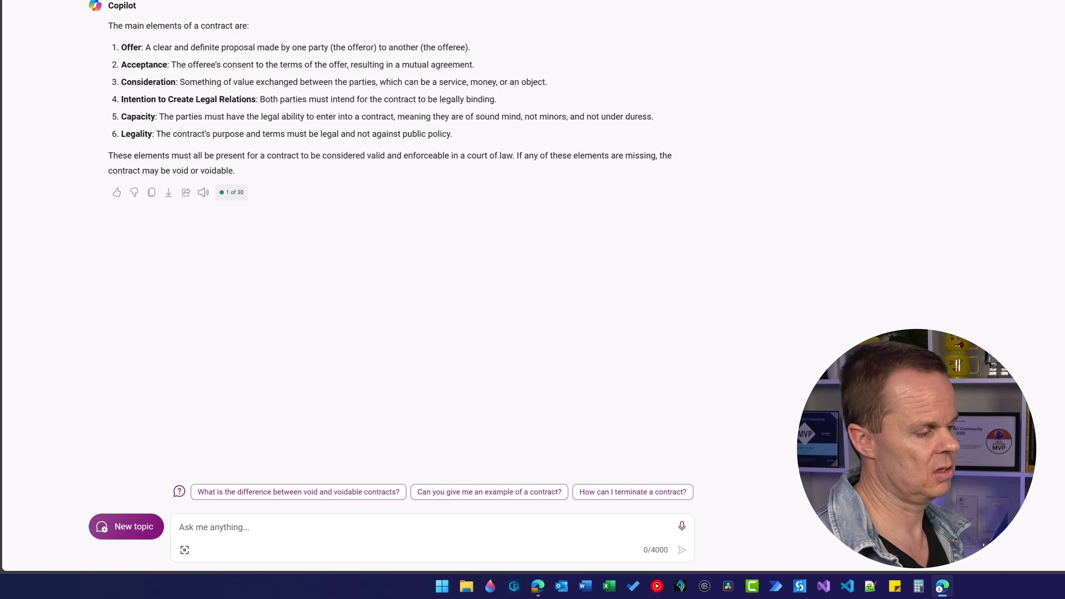
Start a new topic and set the conversation style to More Creative after trying More Precise.
click(124, 527)
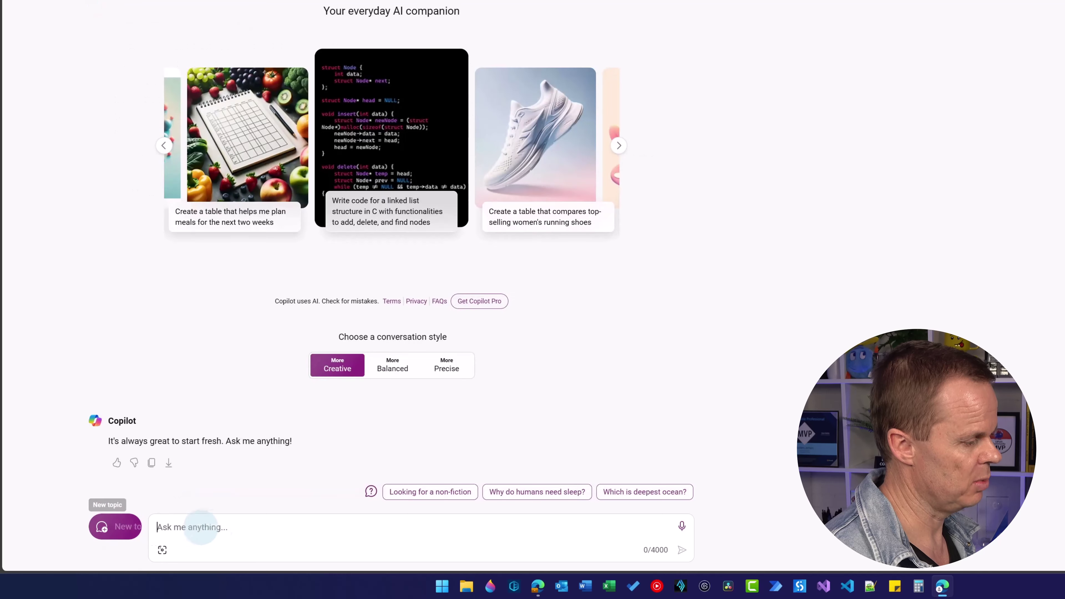
click(448, 366)
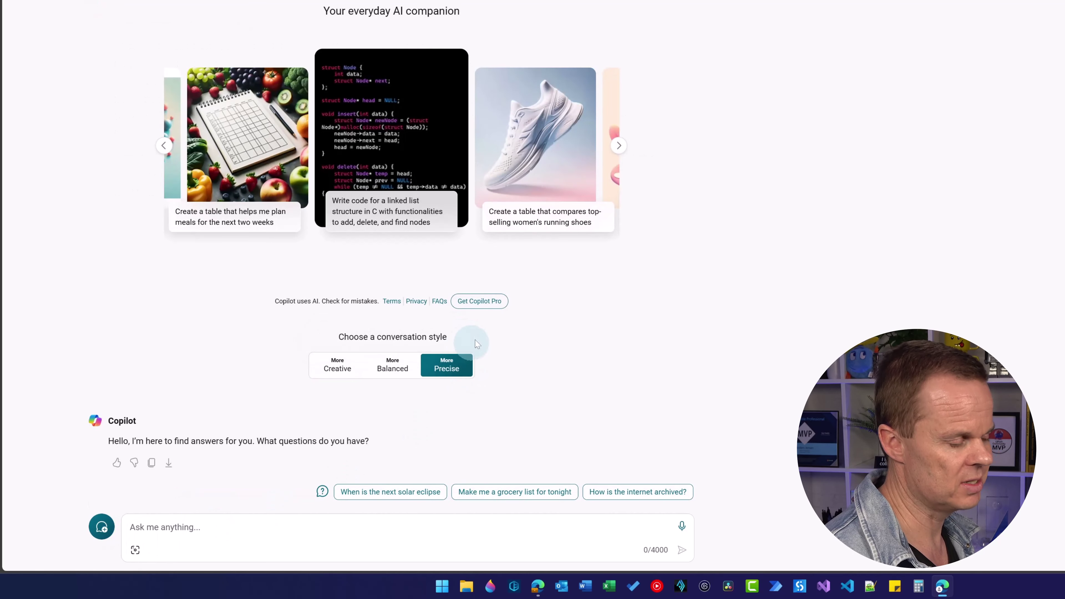
click(356, 362)
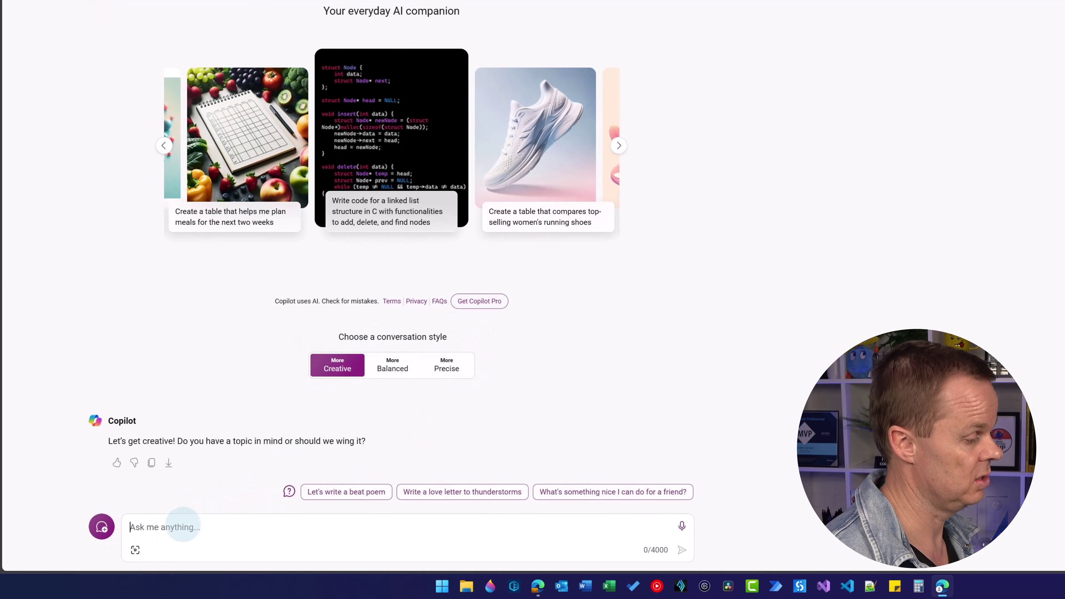
Begin the prompt with "Translate the following into English:" followed by an empty line, without sending it.
click(179, 515)
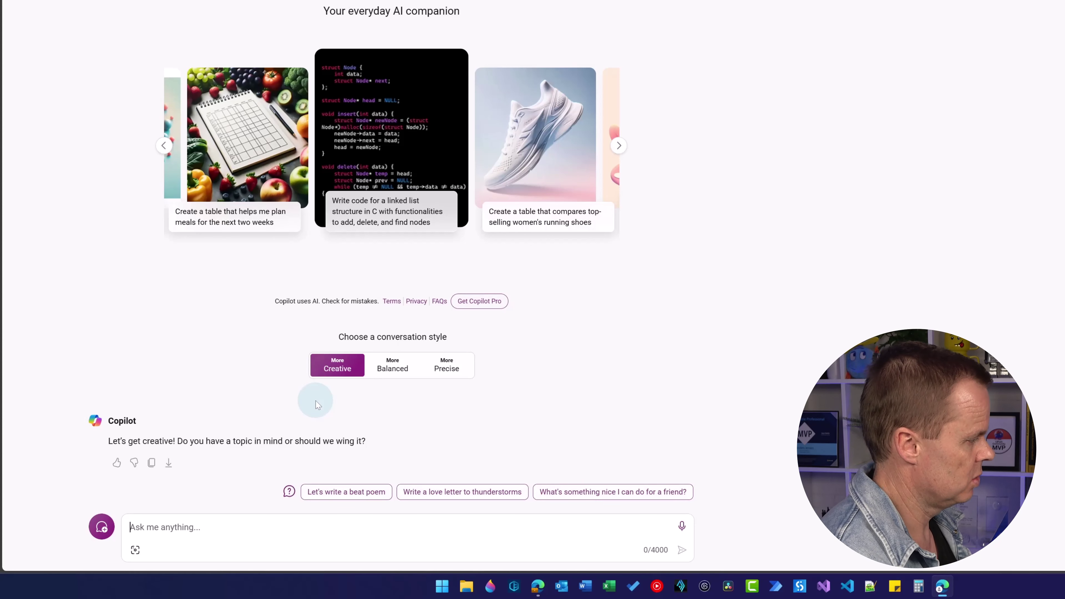
text(Tran)
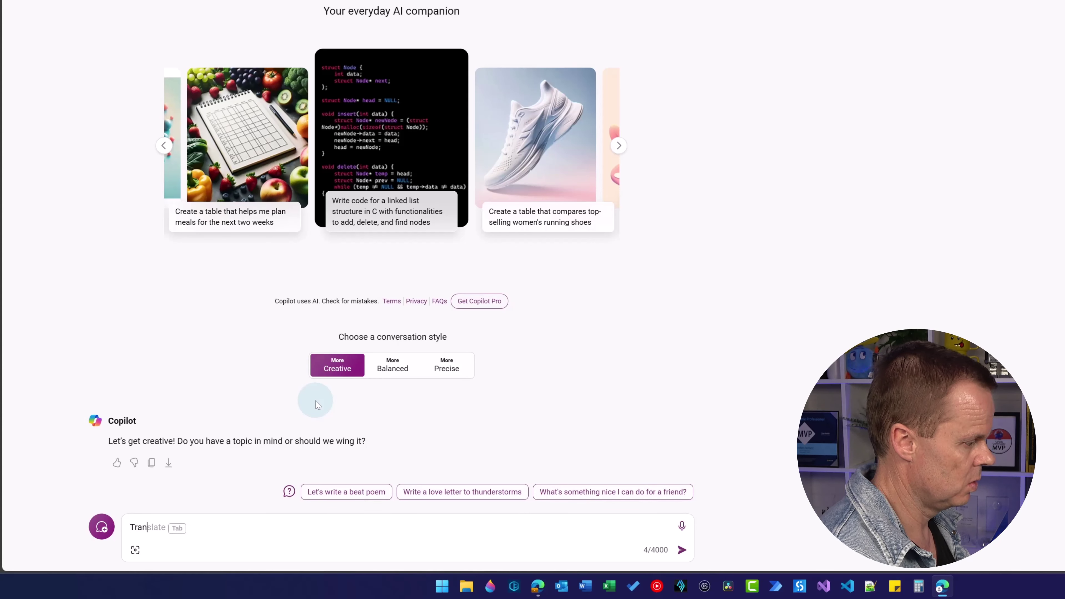
text(slate the )
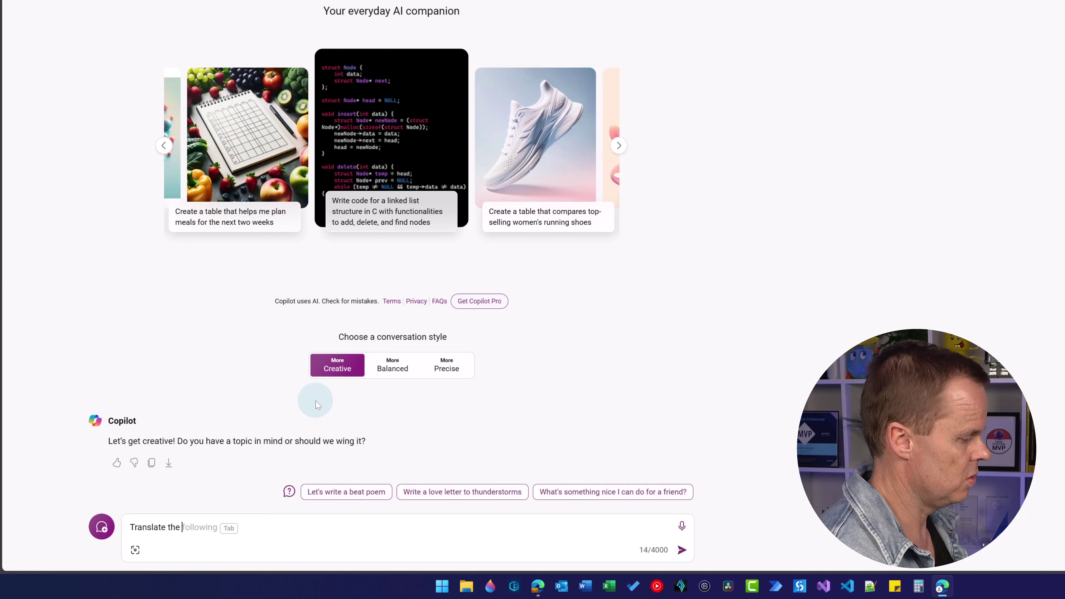
text(following into English:)
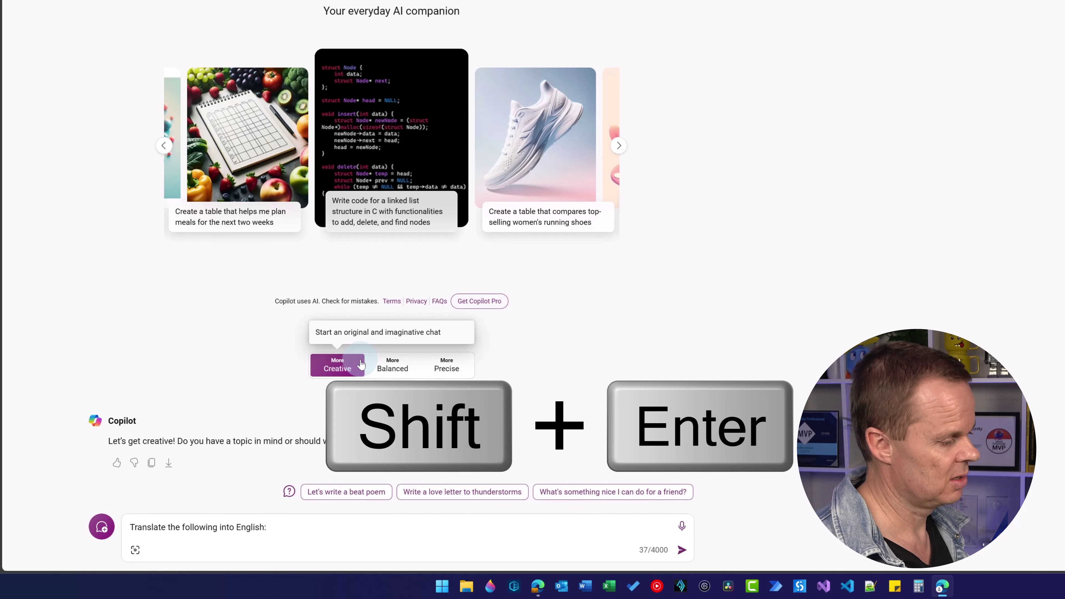
key(shift+Return)
key(shift+Return)
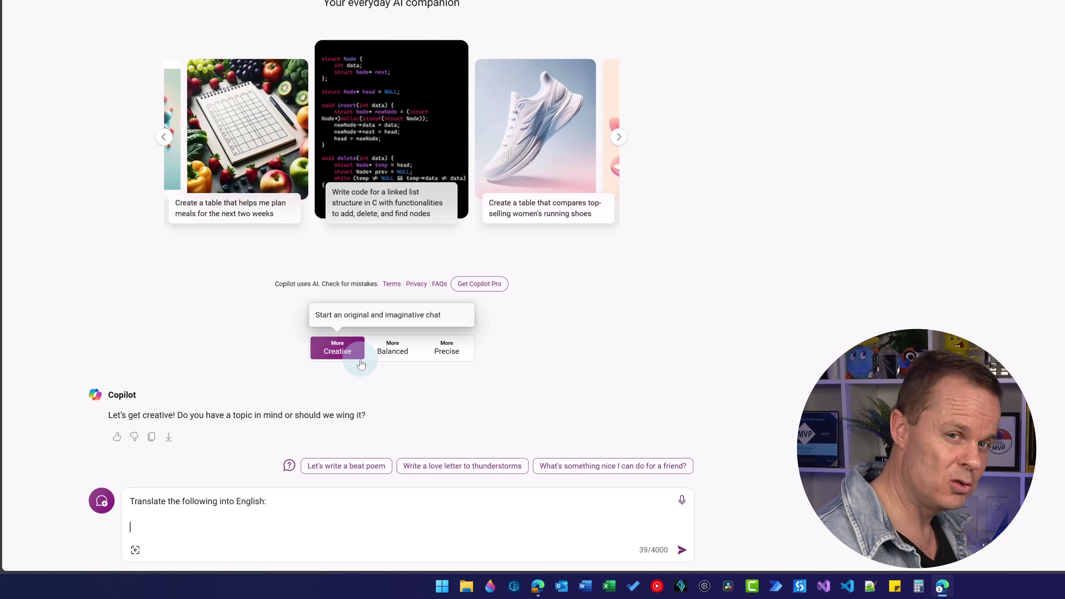
Add the Danish sentence "GDPR-regler skal overholdes, som beskrevet i personalehaandbogen" to the prompt as the text to translate.
text(GDP)
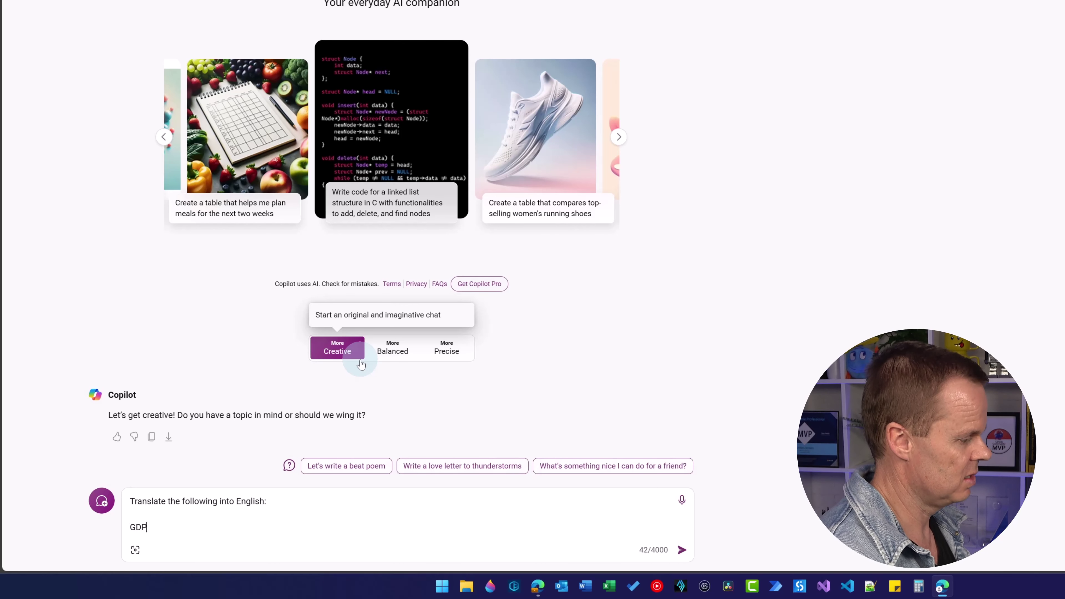
text(R-regler)
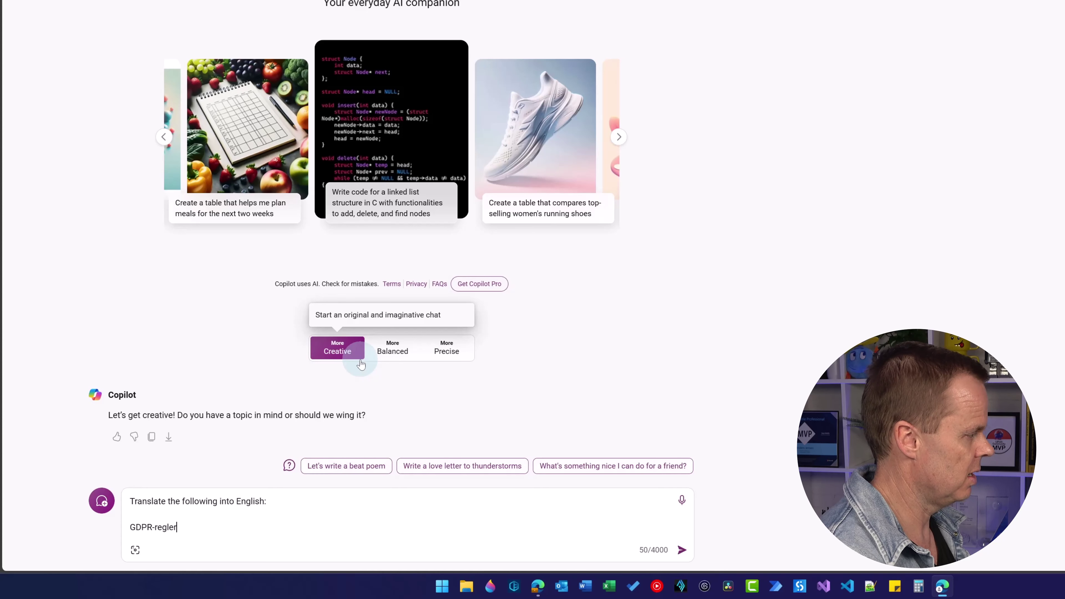
text( skal overhoved)
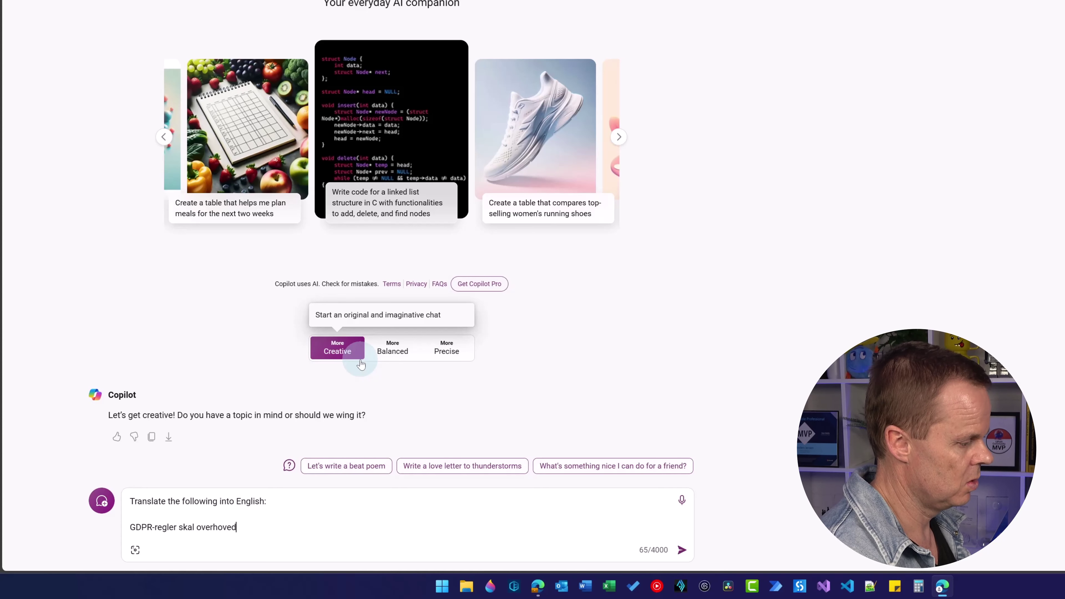
key(BackSpace)
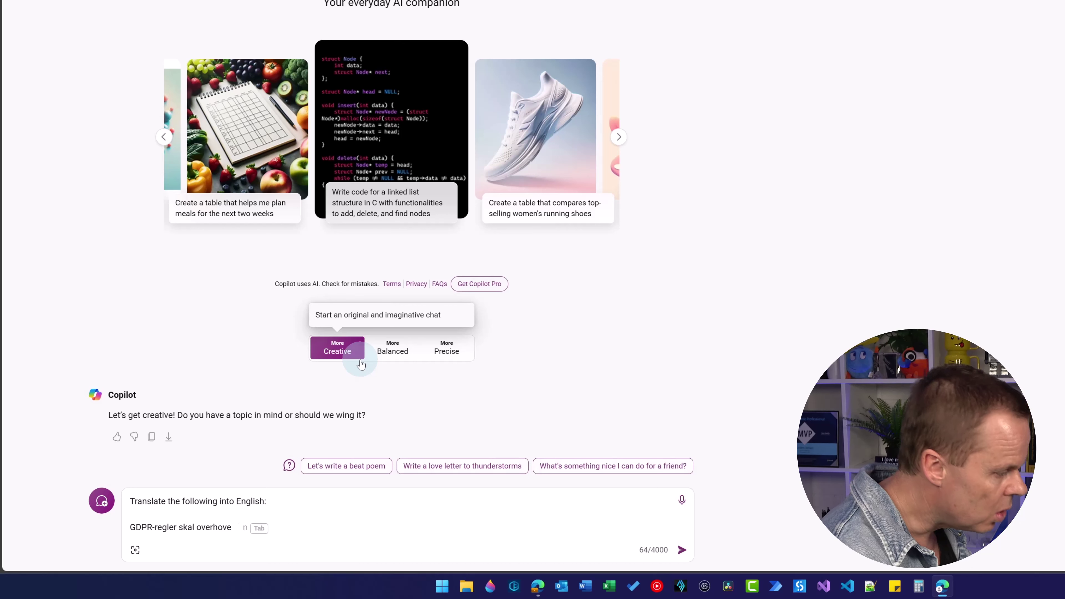
key(BackSpace)
key(BackSpace)
text(ldes)
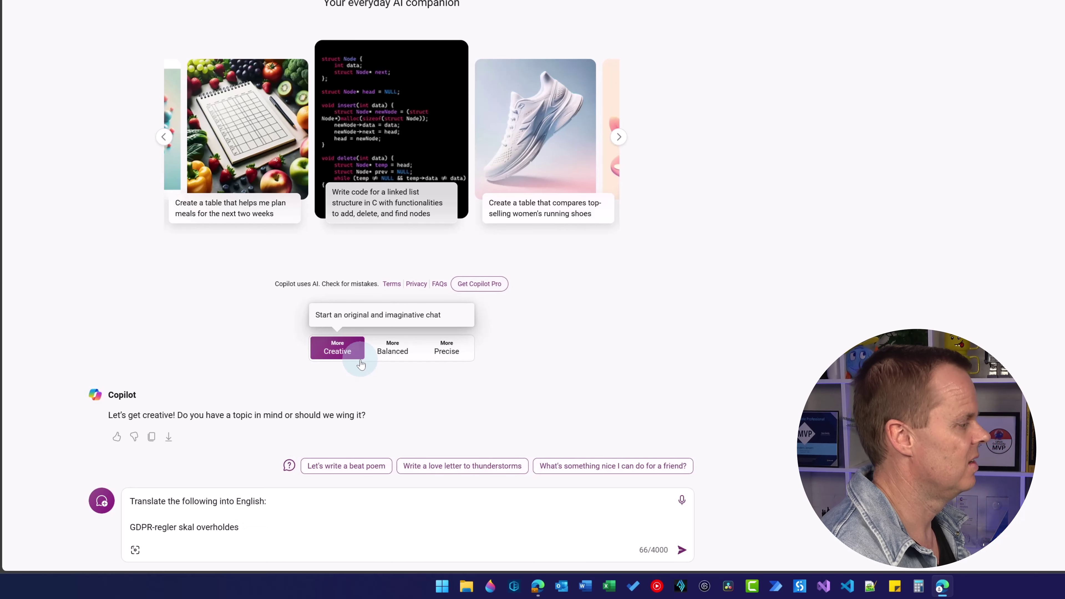
text(, som beskrevet i)
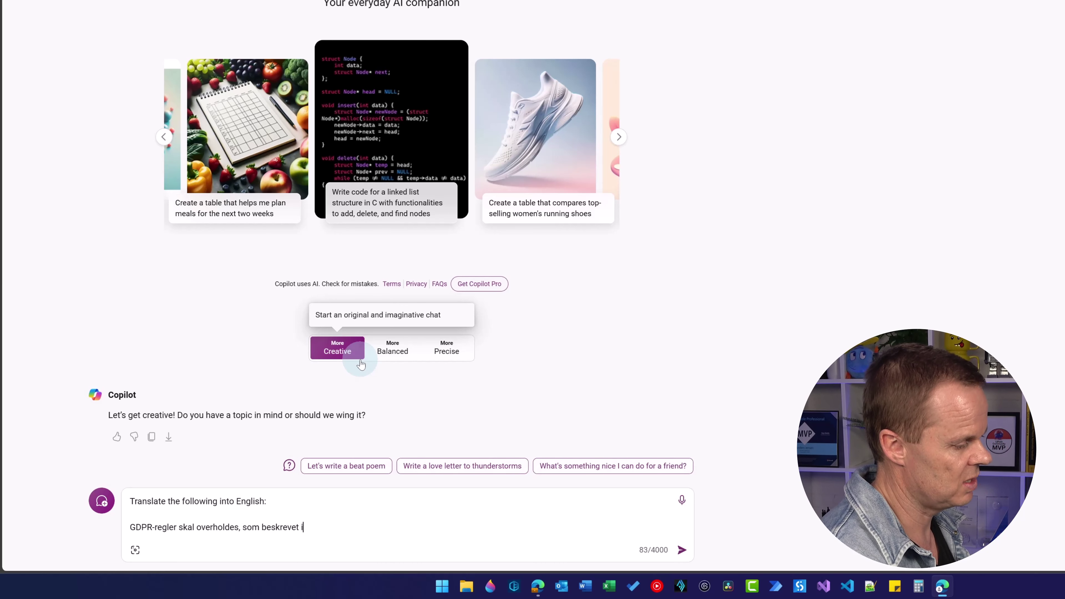
text( personalehånd)
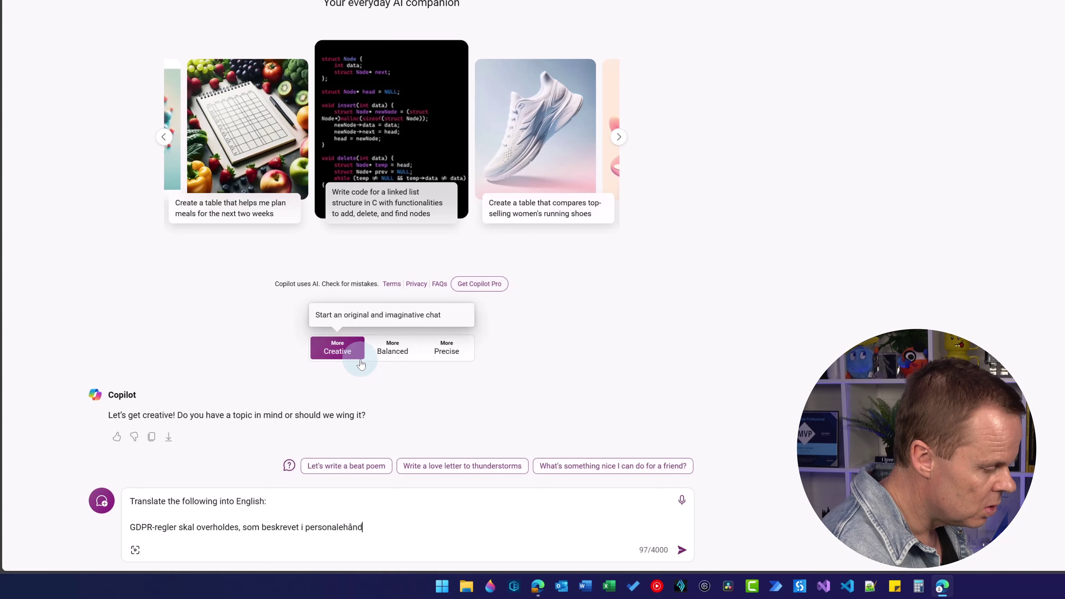
key(BackSpace)
key(BackSpace)
key(BackSpace)
text(a)
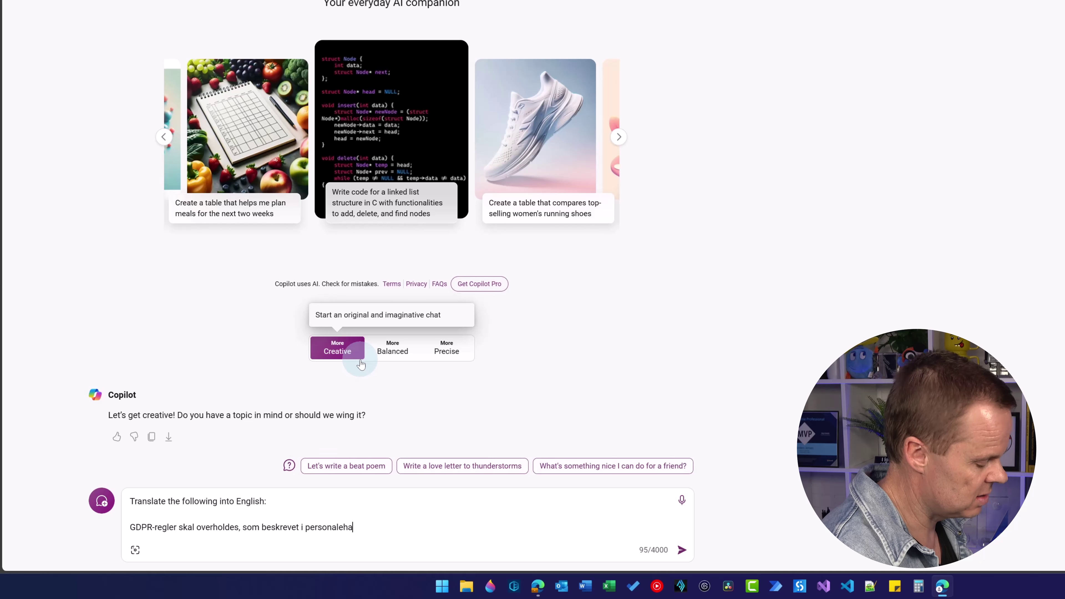
text(a)
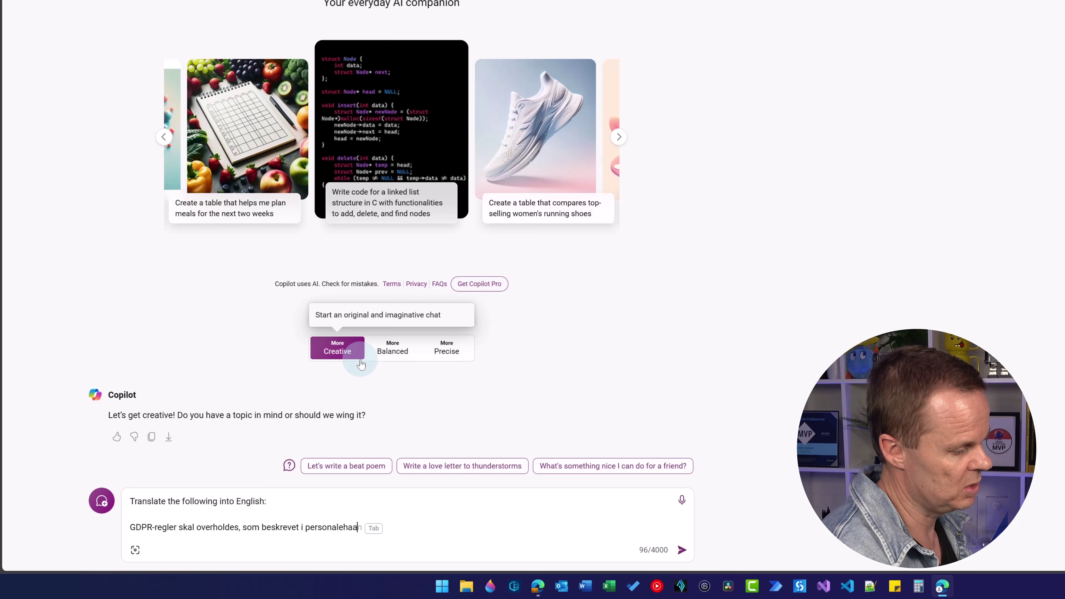
text(ndbo)
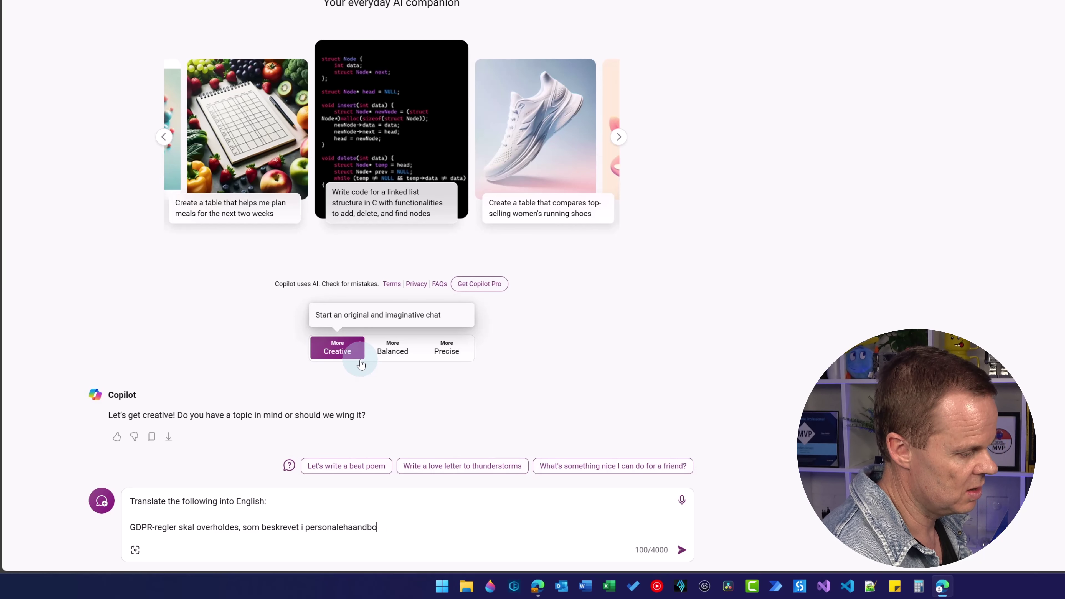
text(gen)
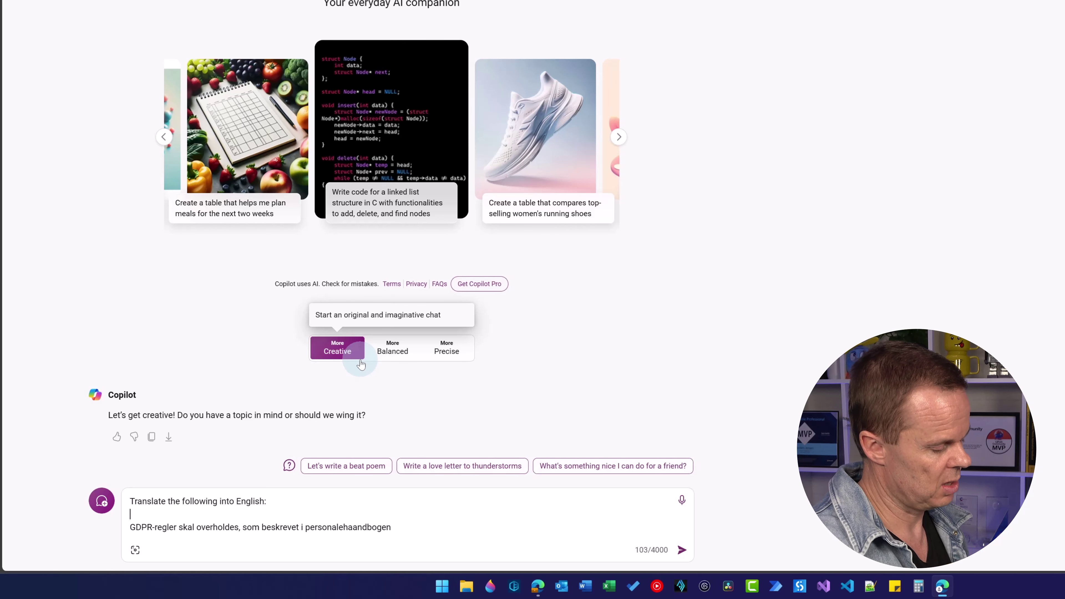
Enclose the Danish sentence in quotation marks on the lines above and below it, and send the prompt.
text(")
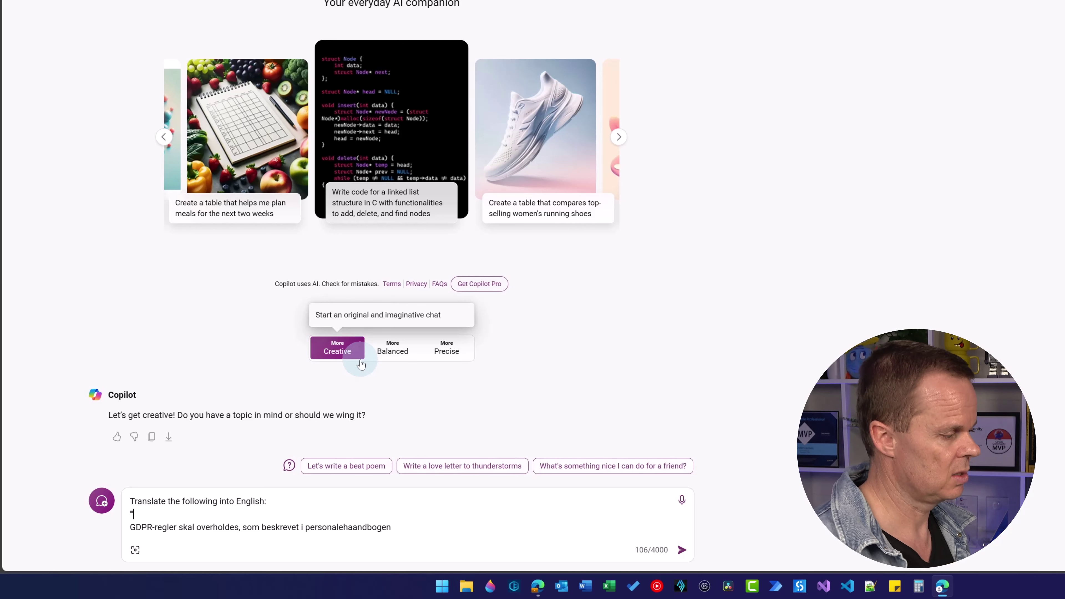
click(427, 526)
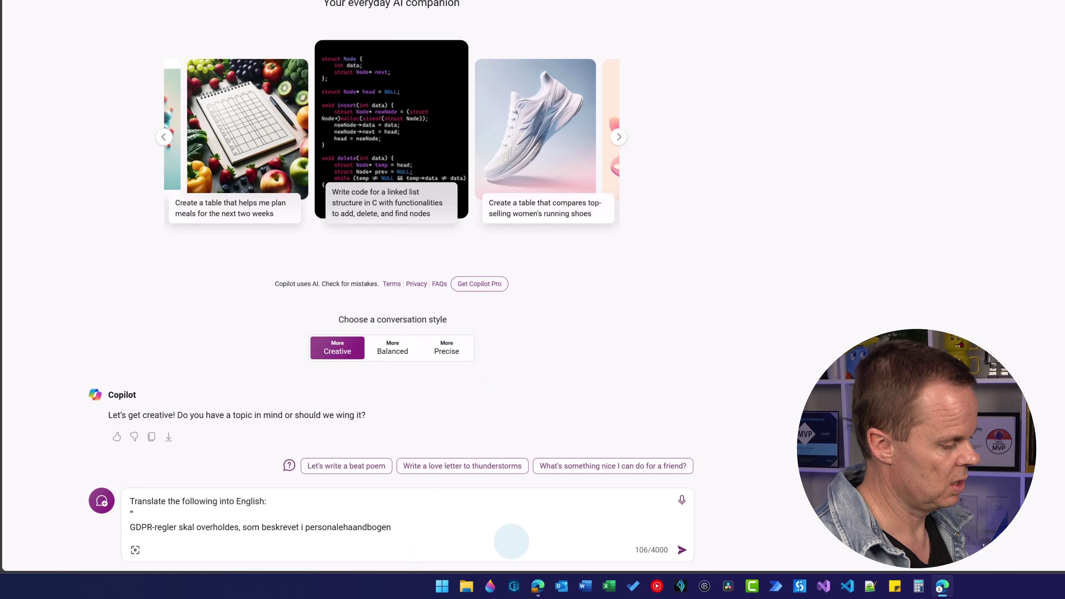
key(shift+Return)
text(""")
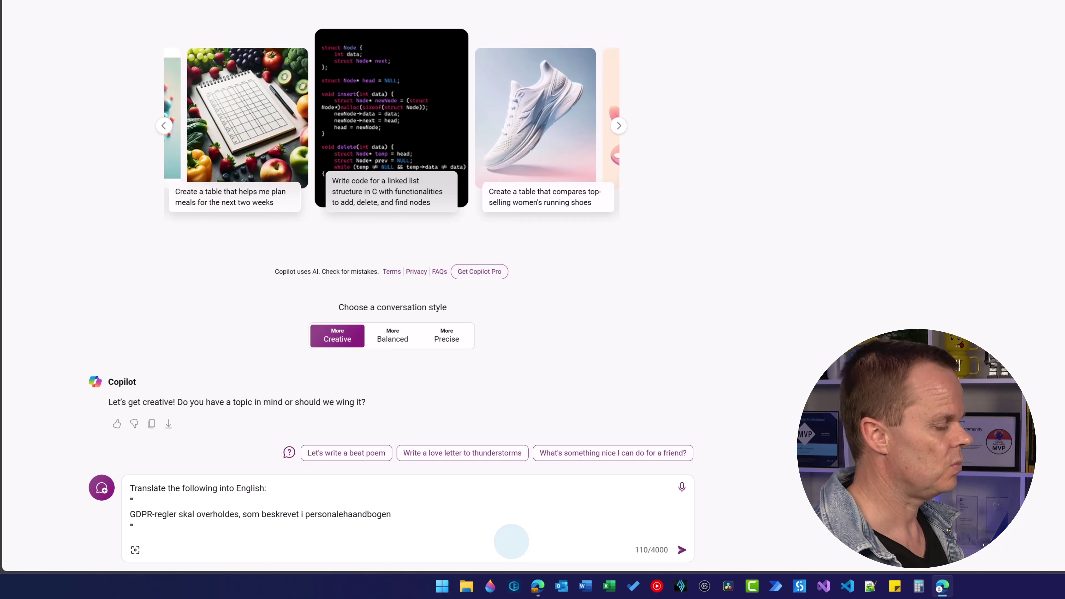
click(680, 550)
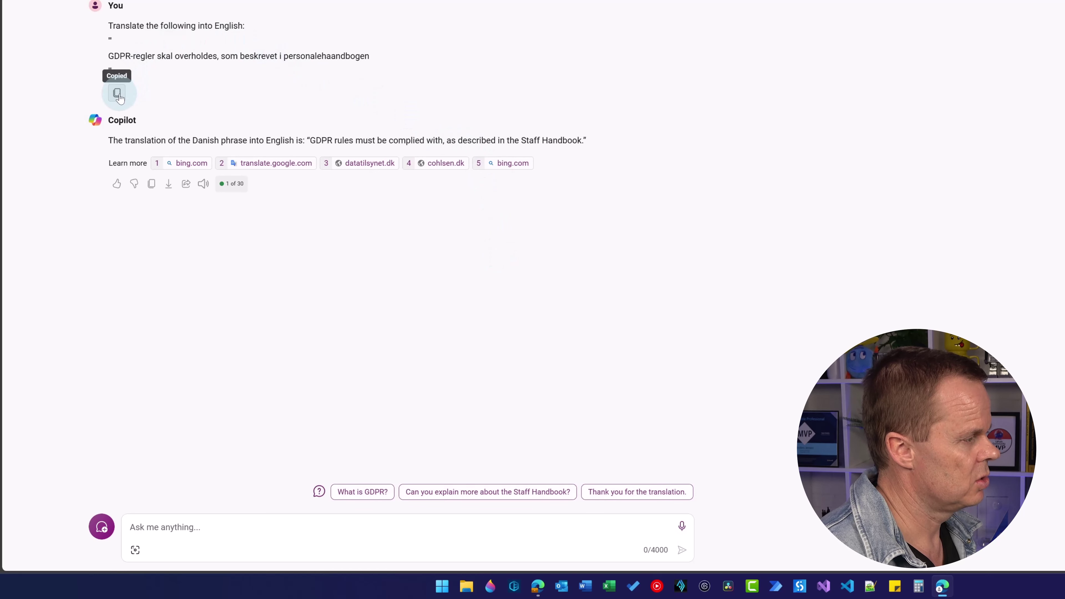
Copy the sent translation prompt and paste it into the message box of a new topic.
click(118, 94)
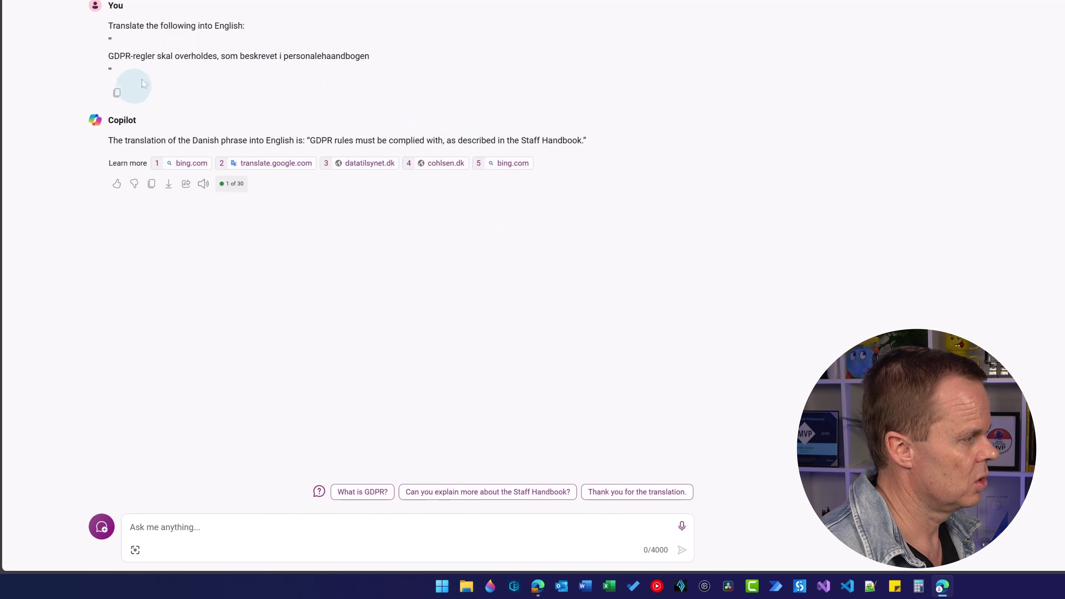
click(104, 527)
key(ctrl+v)
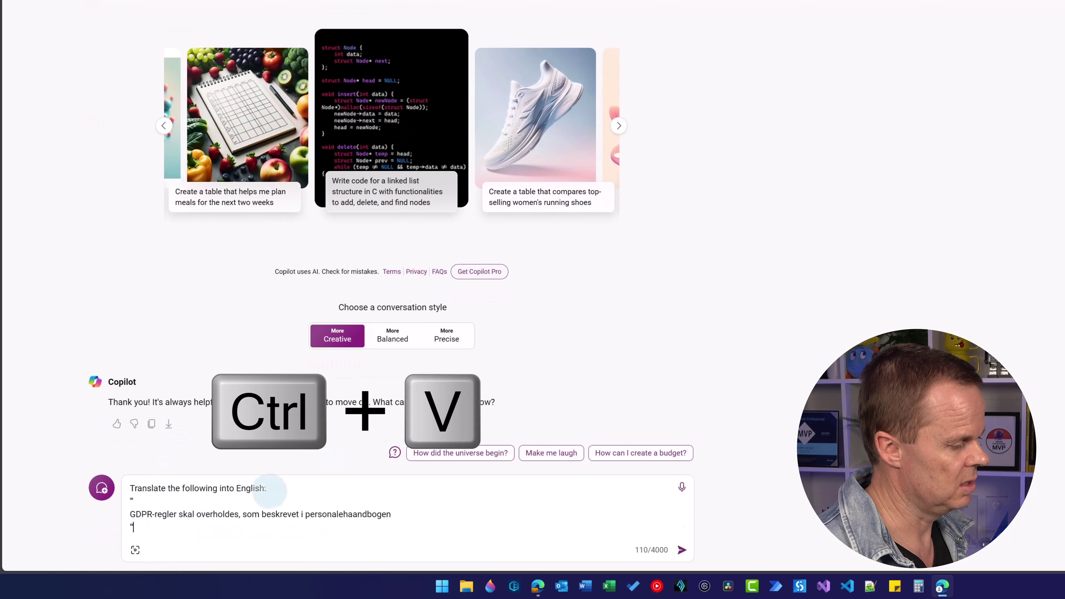
Extend the prompt's first line with "Translate in an easy-to-understand language:" and send it.
click(266, 489)
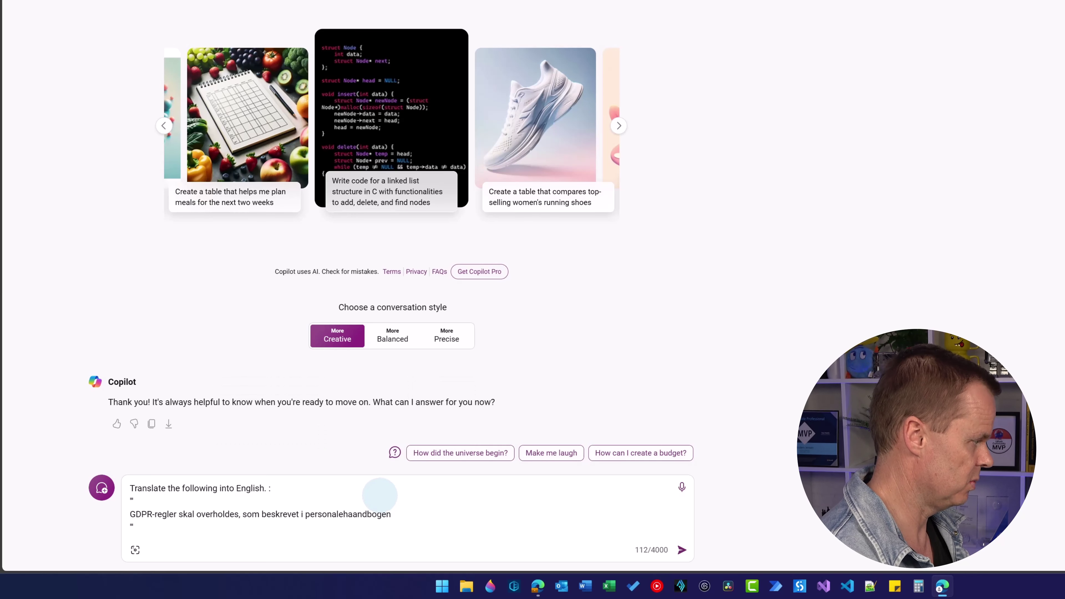
text(Translate)
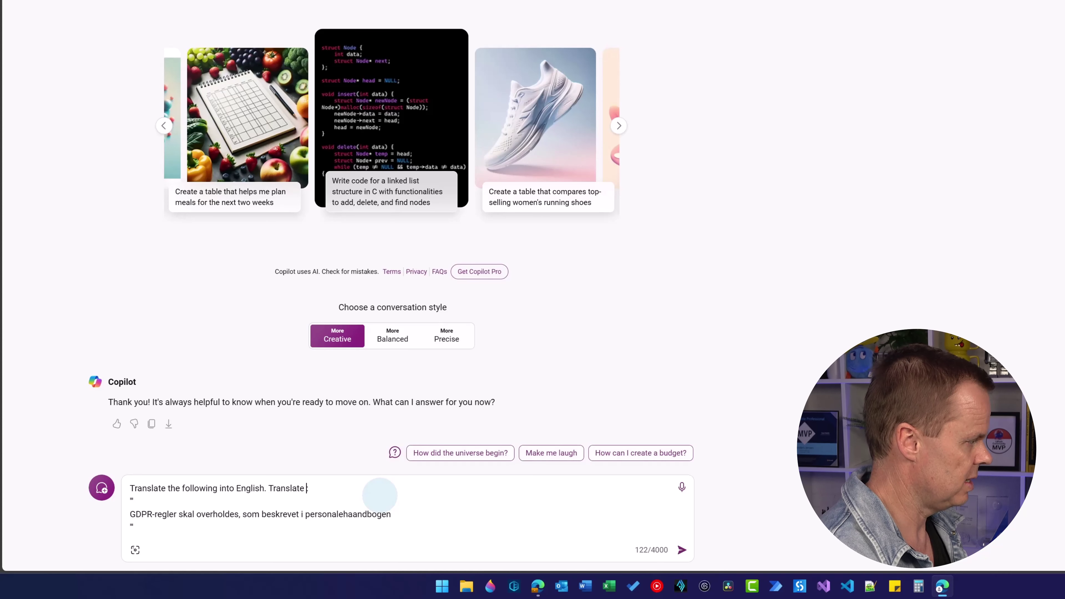
text( in an )
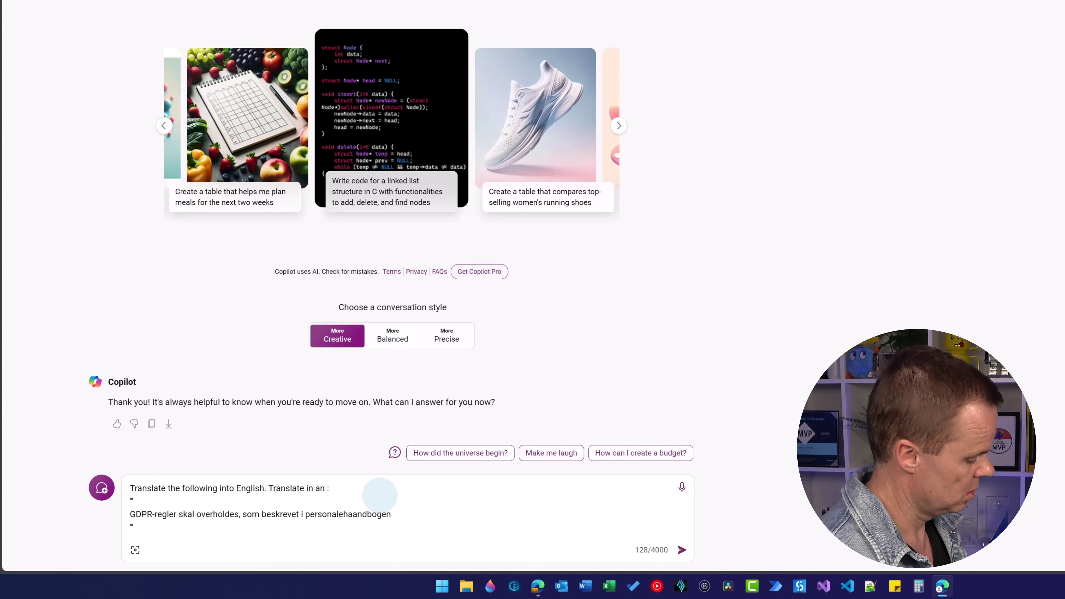
text(easy)
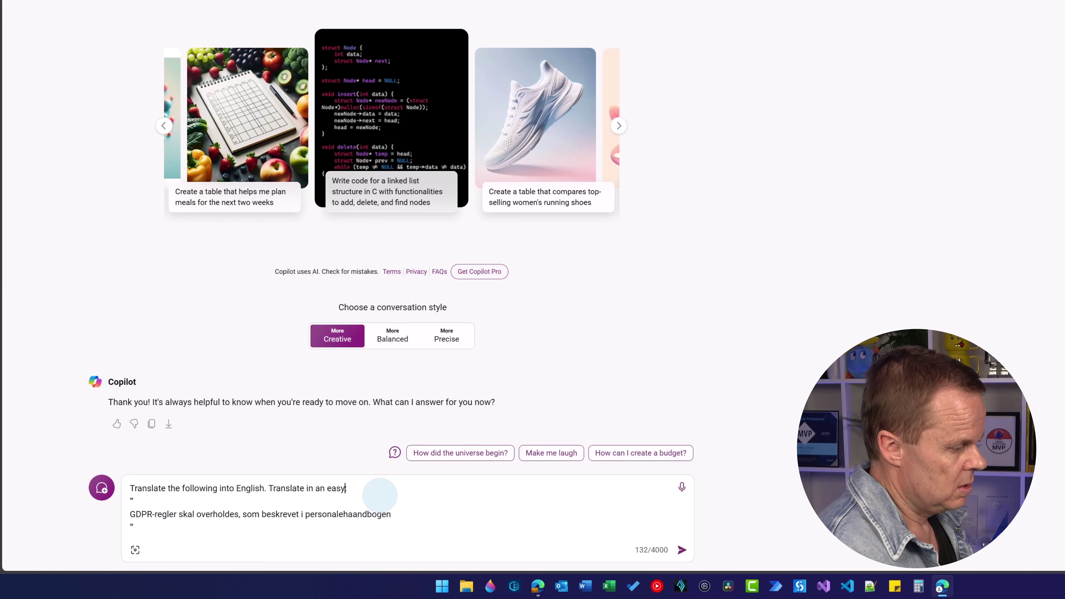
text(-tou-under)
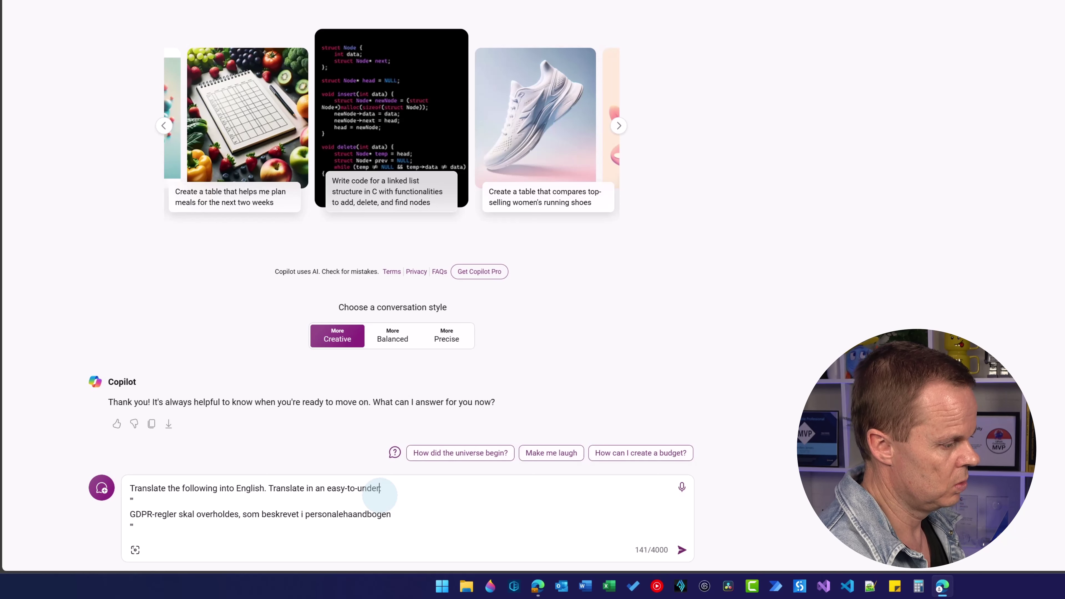
text(stand language)
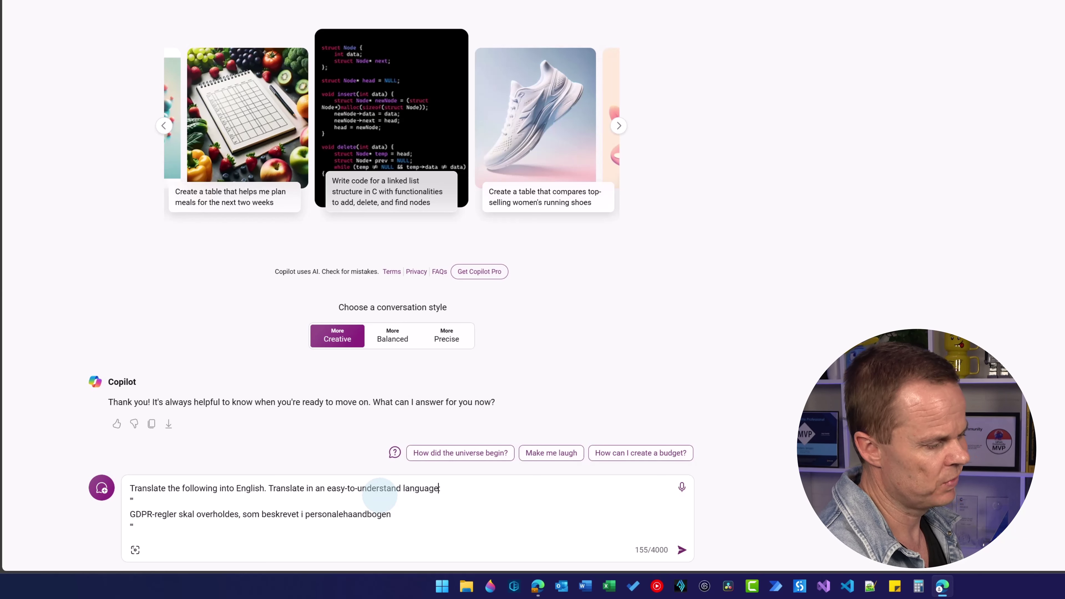
text(:)
key(Return)
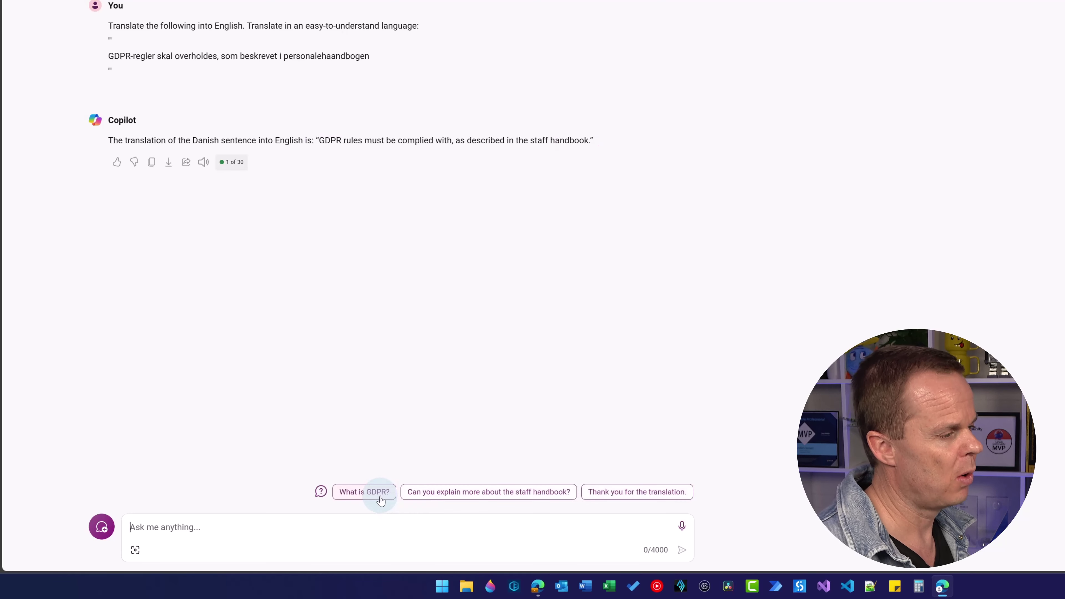
Reuse the extended easy-to-understand translation prompt by copying it into another new topic.
mouse_move(154, 67)
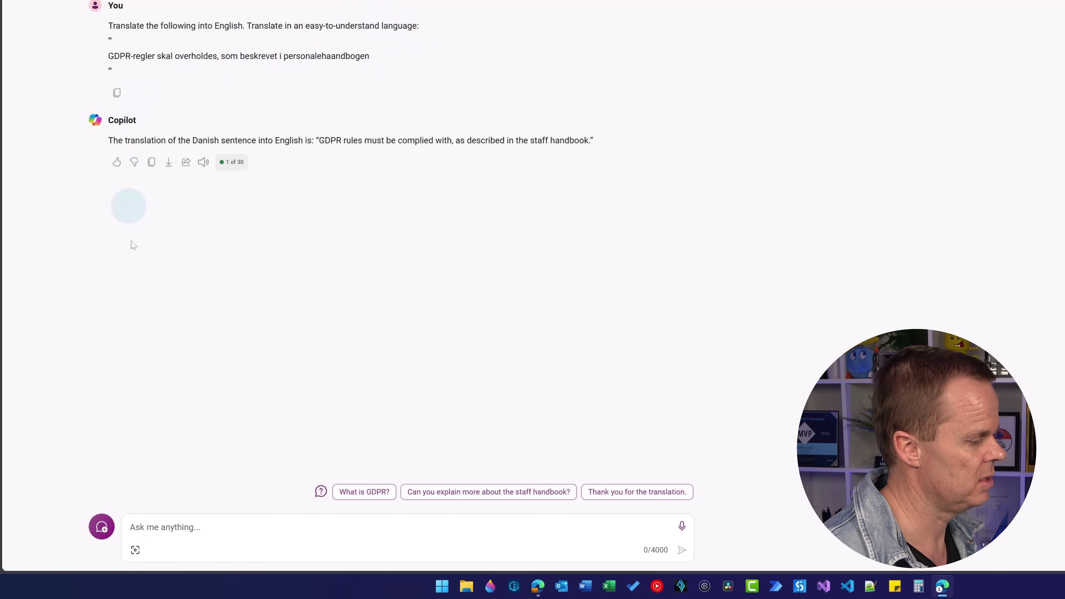
click(116, 537)
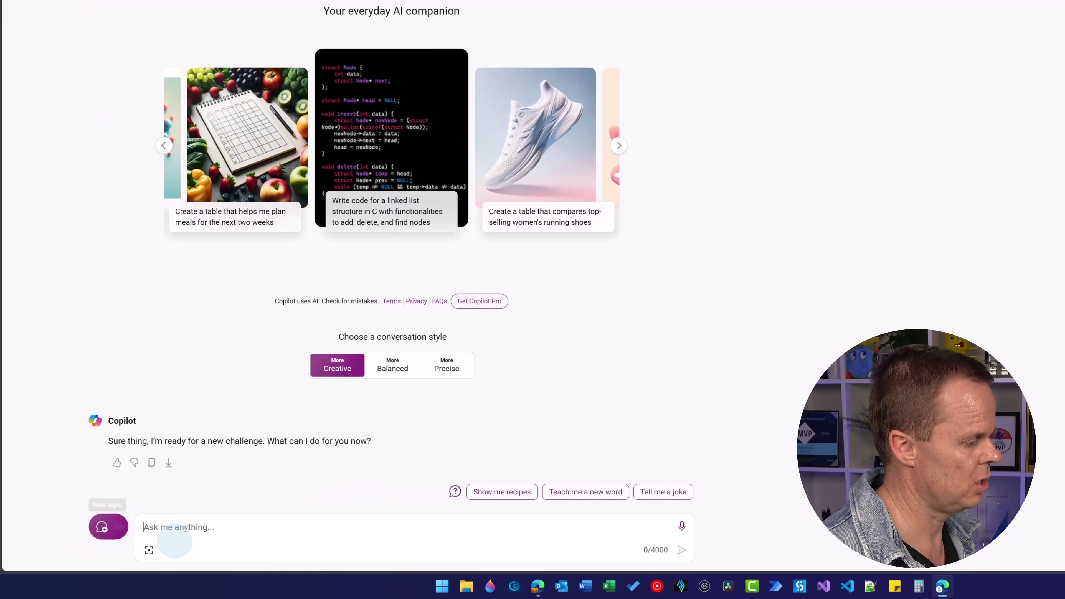
key(ctrl+v)
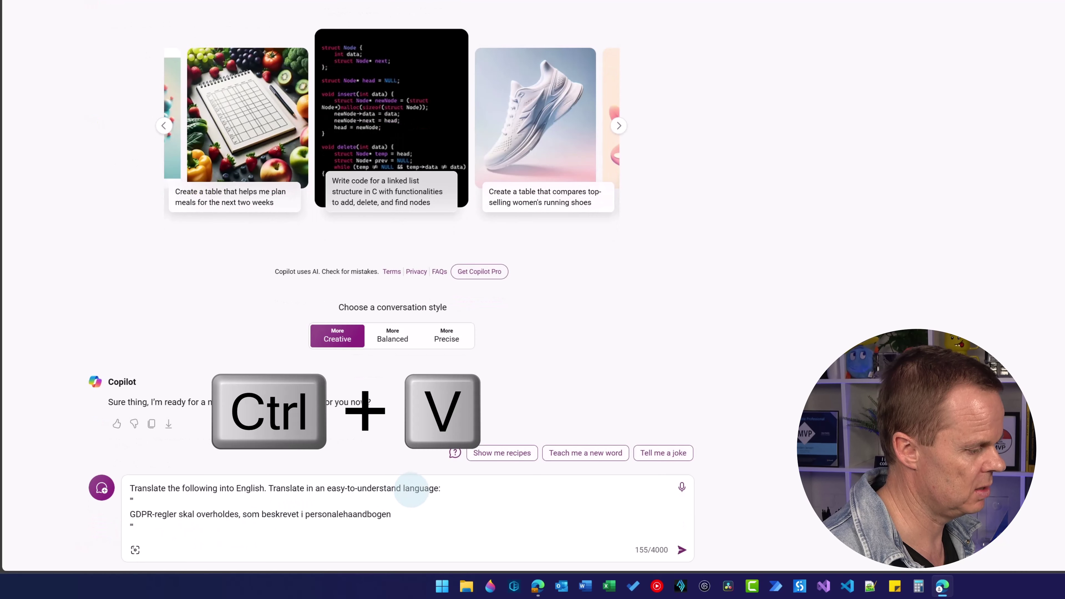
Change the pasted prompt's instruction to "Translate in a humorous language:" and send it.
drag(403, 488, 331, 489)
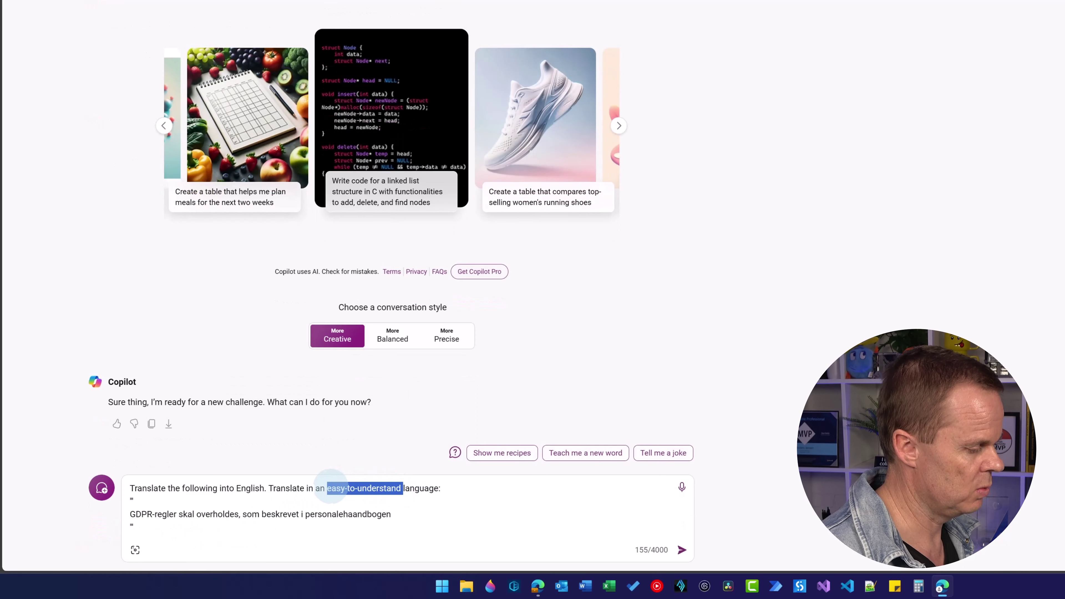
text(hum)
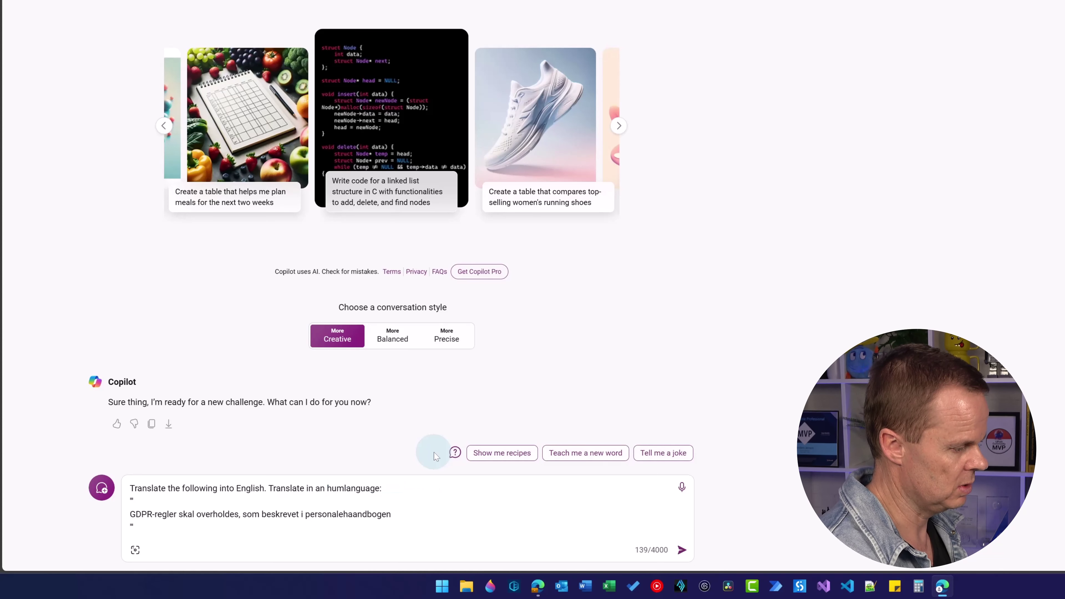
text(orous)
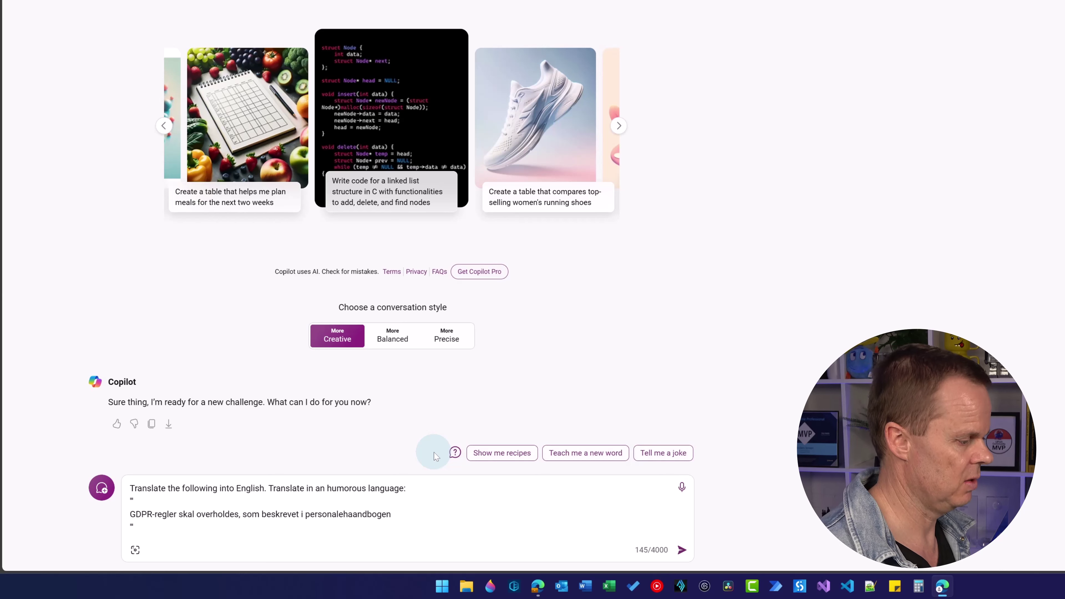
click(320, 488)
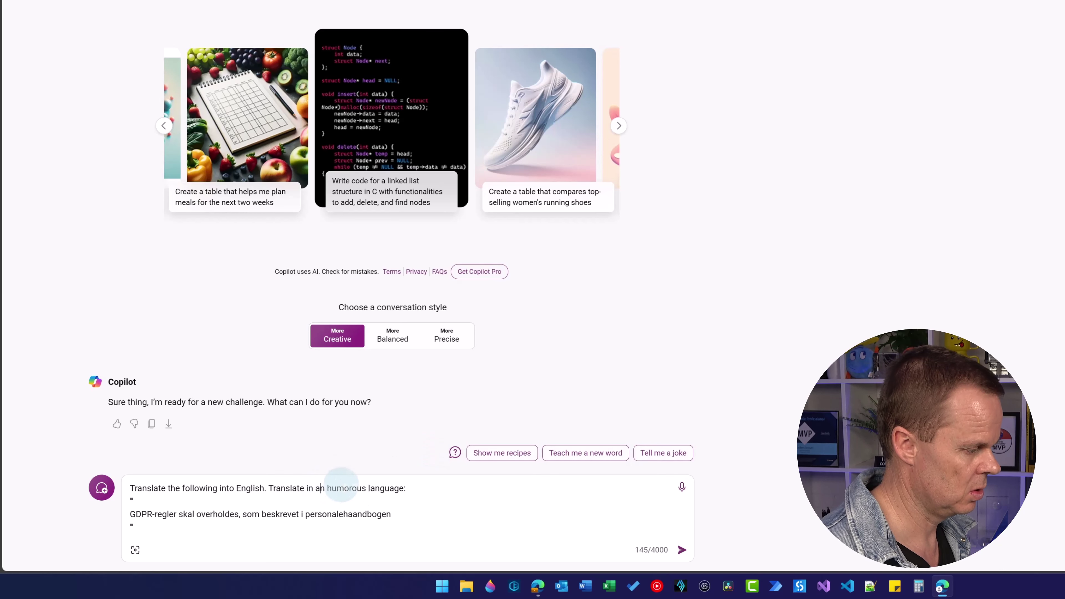
key(BackSpace)
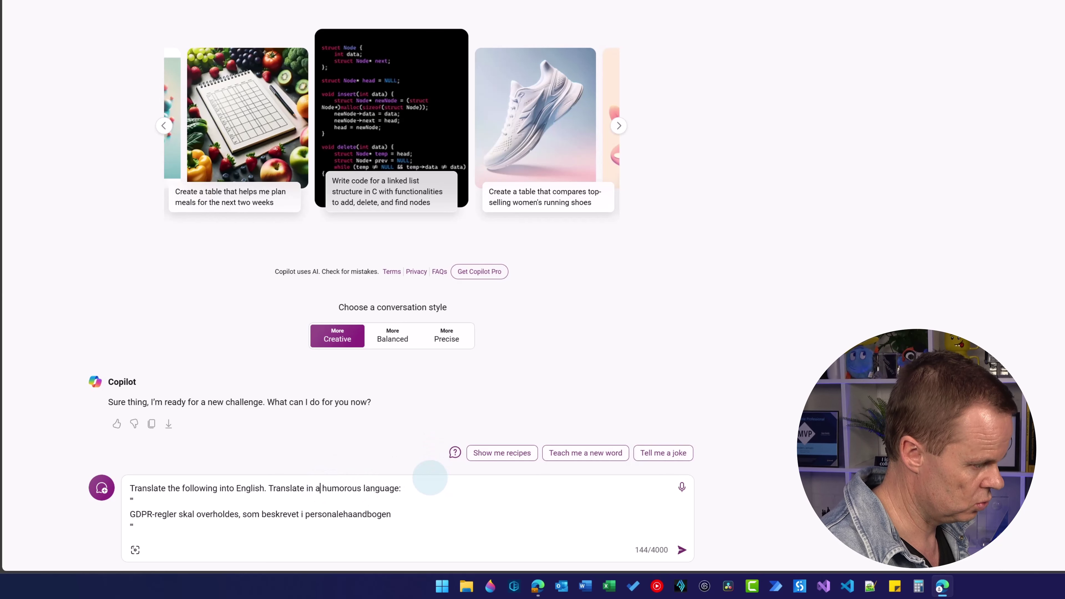
key(Return)
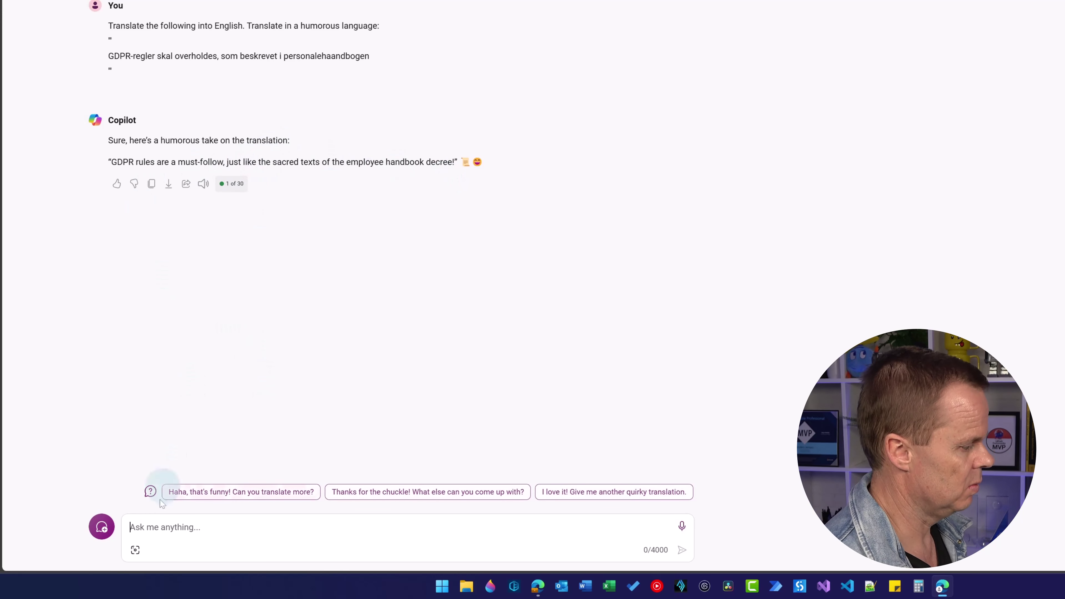
Start a new topic and ask "How do you calculate the area of a circle".
click(94, 516)
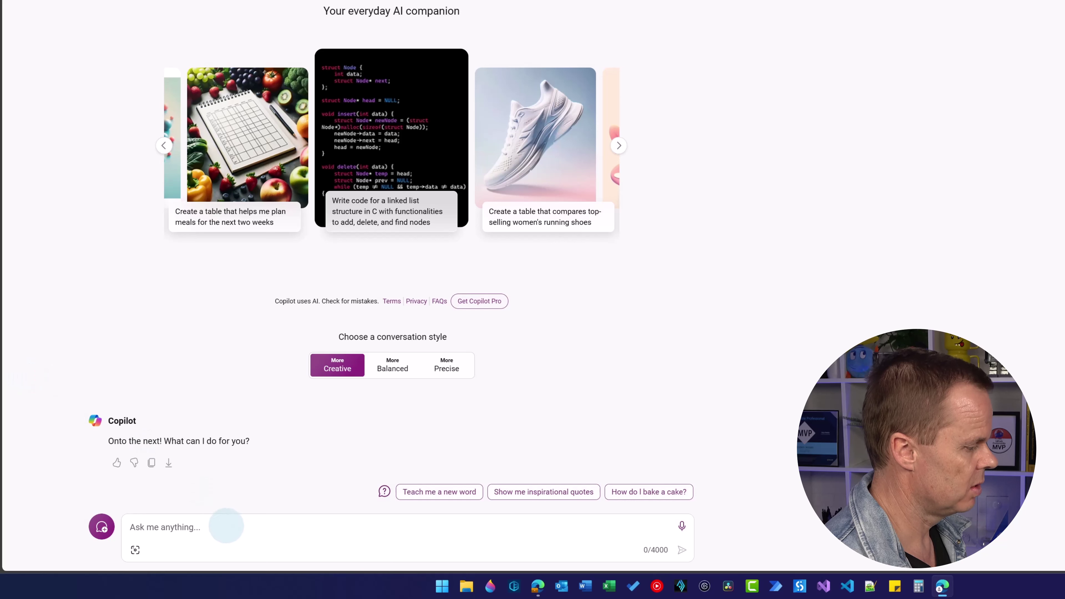
text(H)
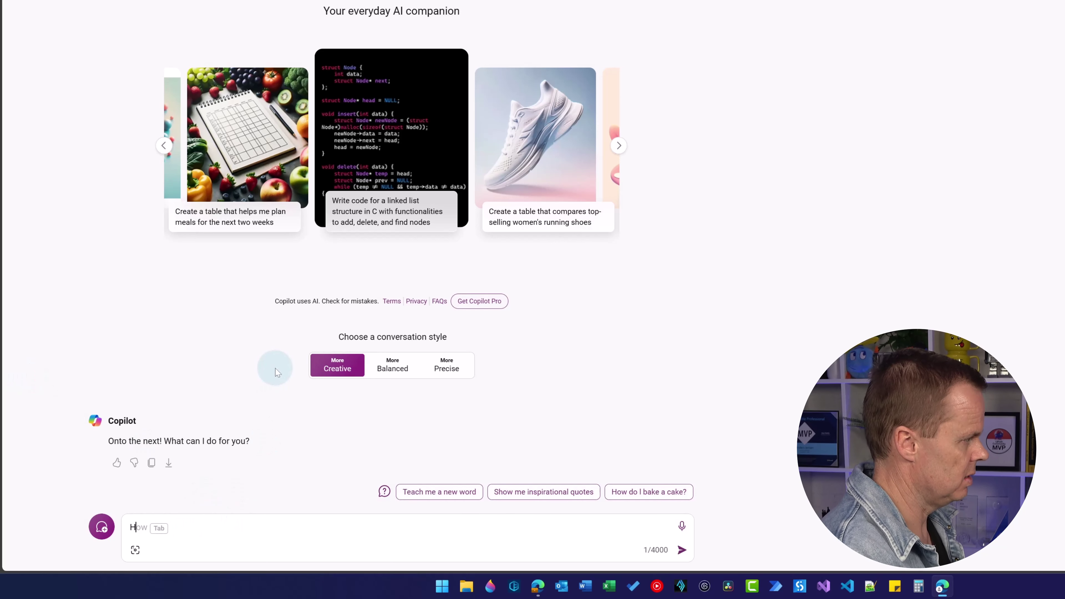
text(ow do you cal)
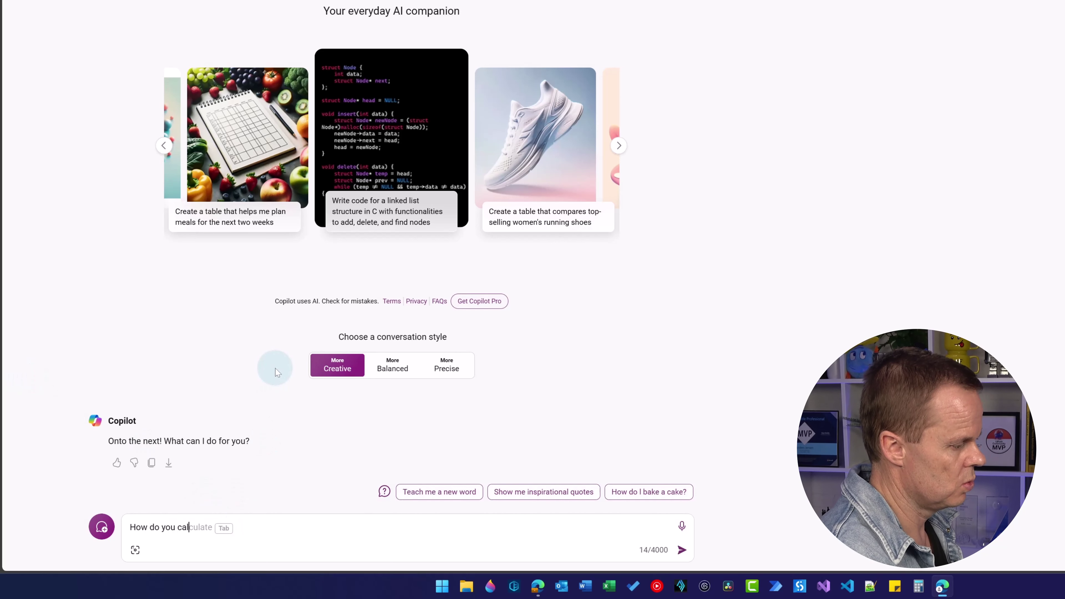
text(culate the )
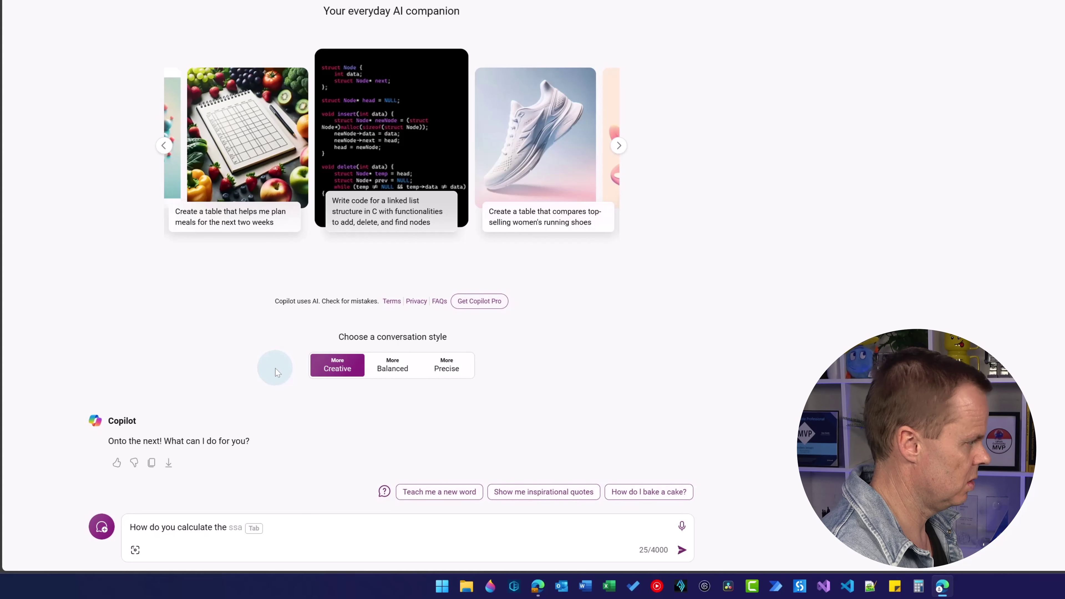
text(area o)
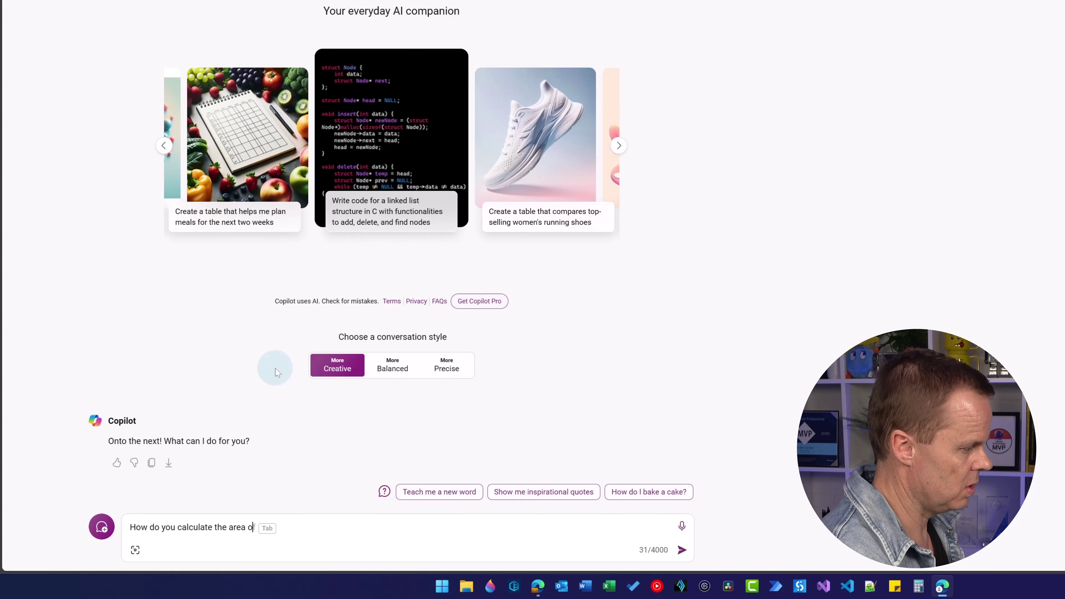
text(f a circle)
key(Return)
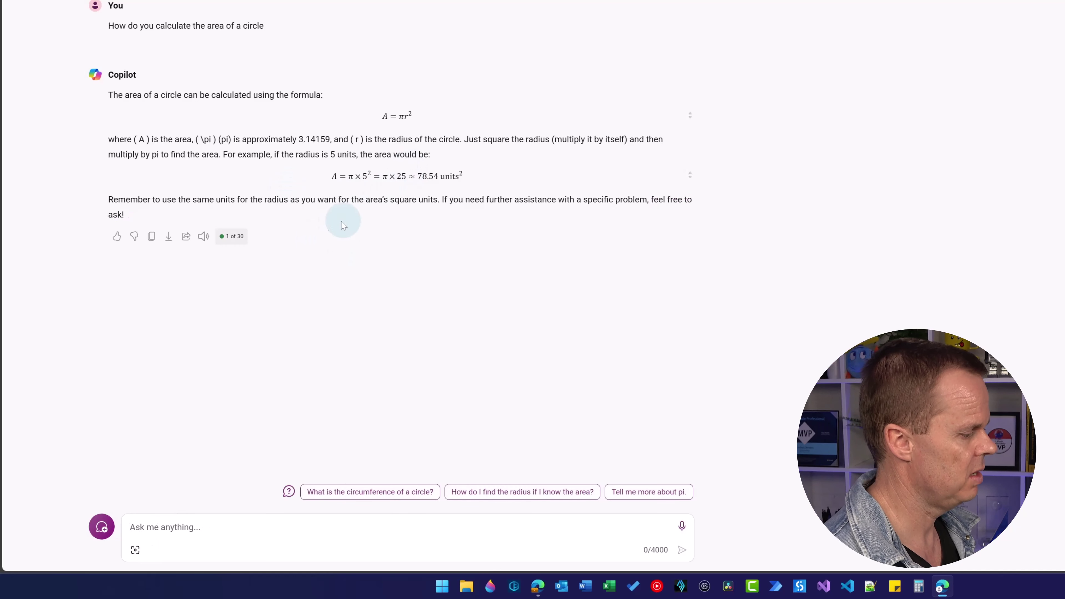
In a new topic, ask "How do you find the break-even point for a new product based on fixed and variable costs".
click(114, 528)
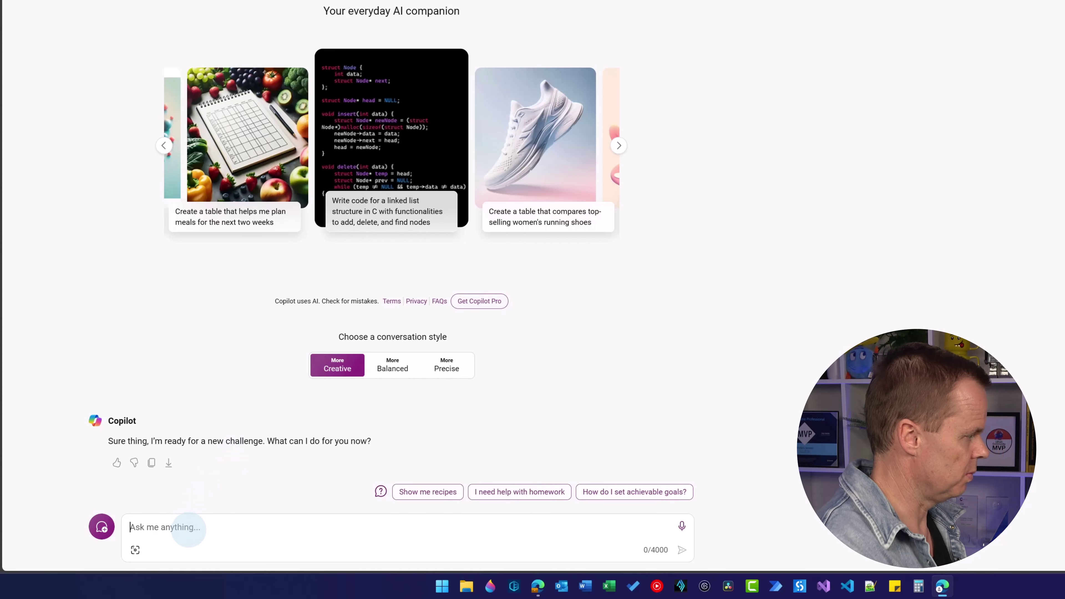
text(All on)
key(ctrl+a)
key(BackSpace)
text(How )
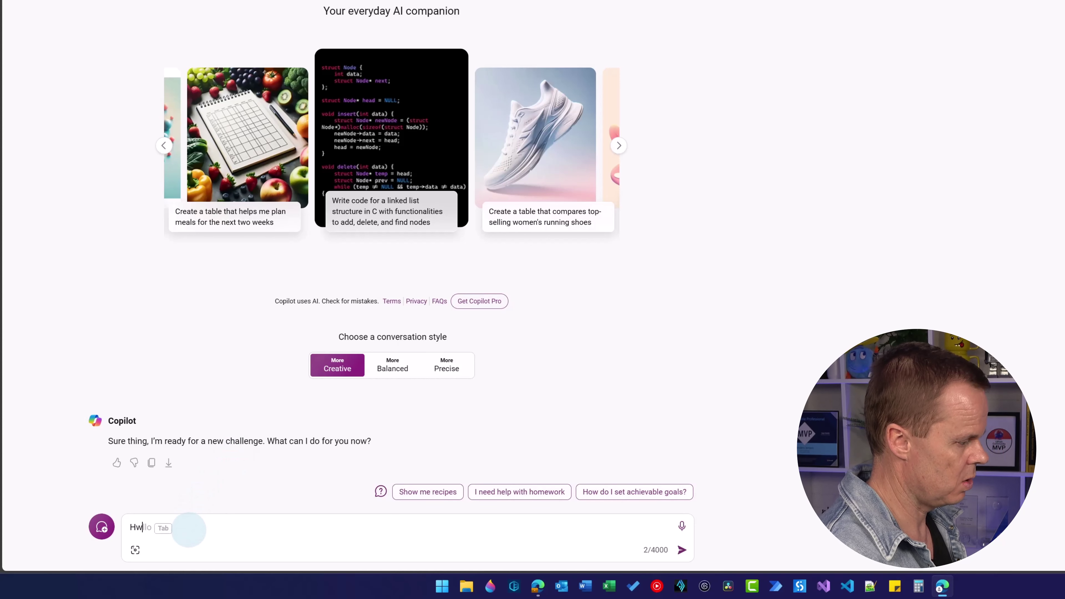
text(do )
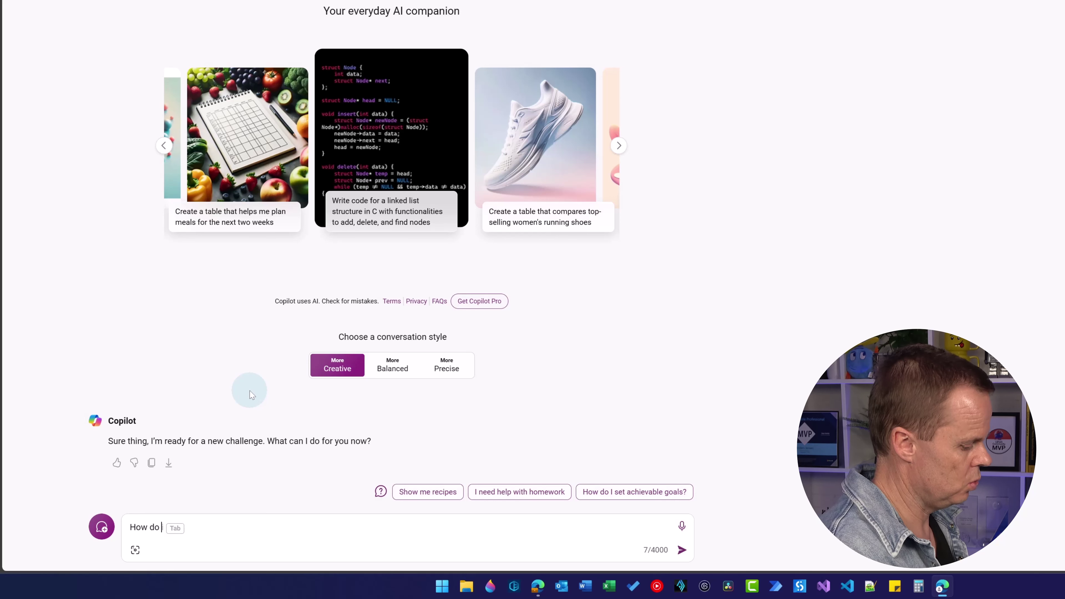
text(you find the)
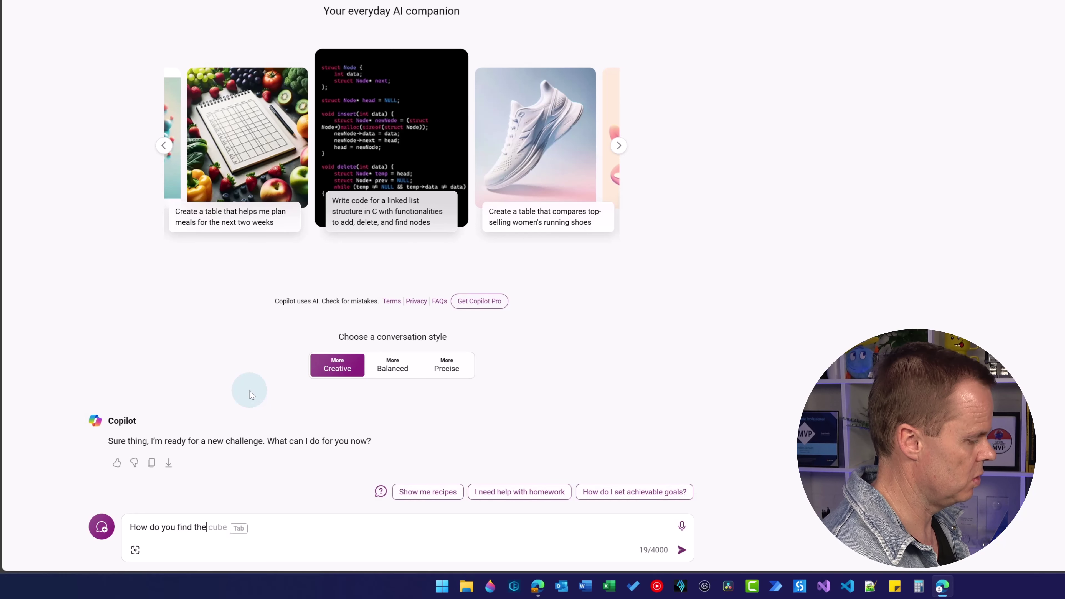
text( break-even p)
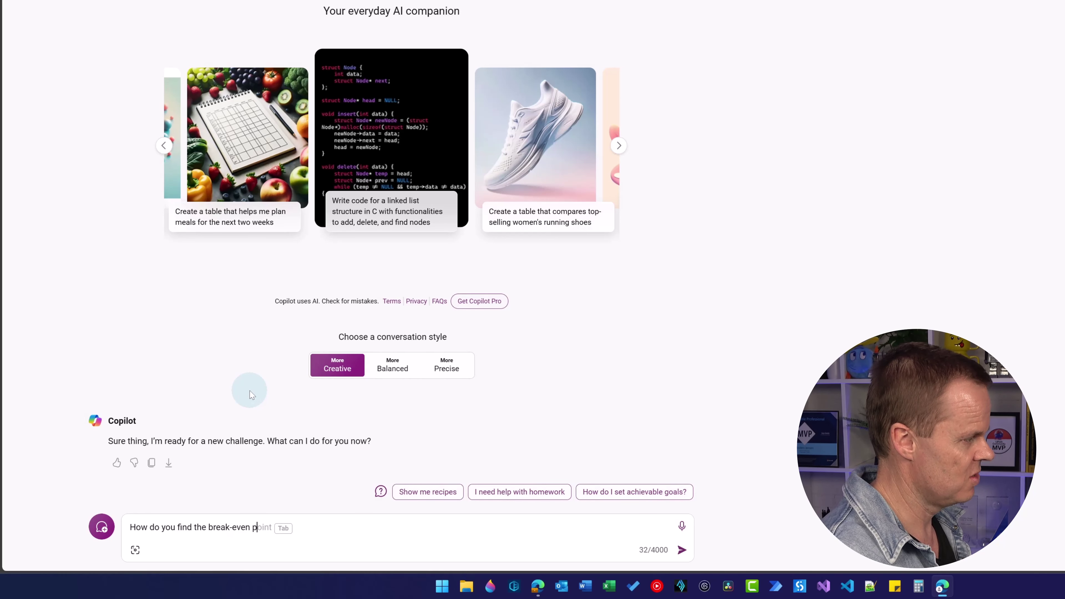
text(oint for a new p)
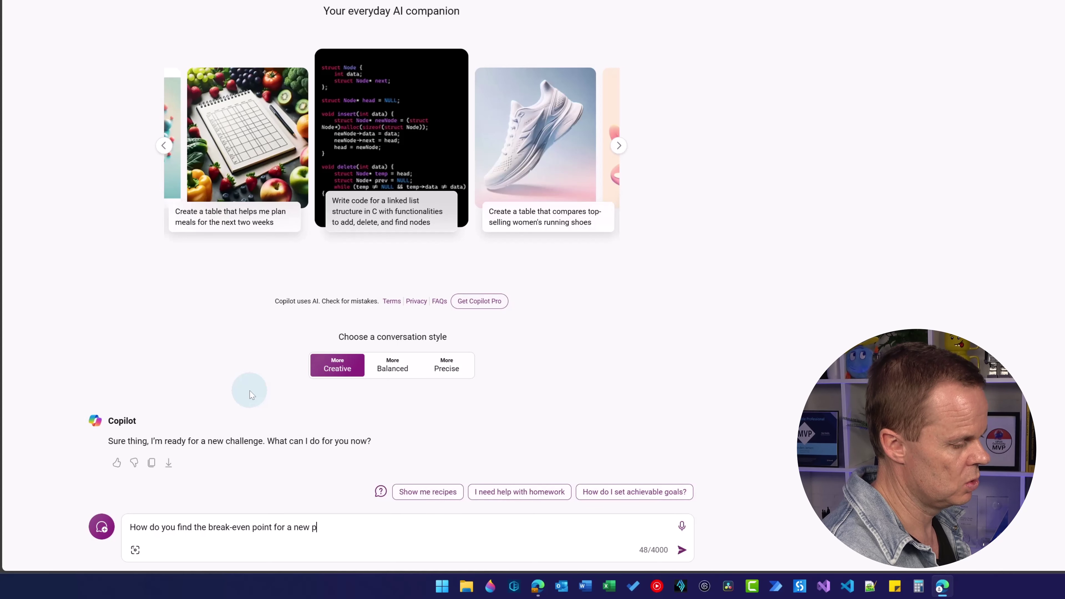
text(roduct base)
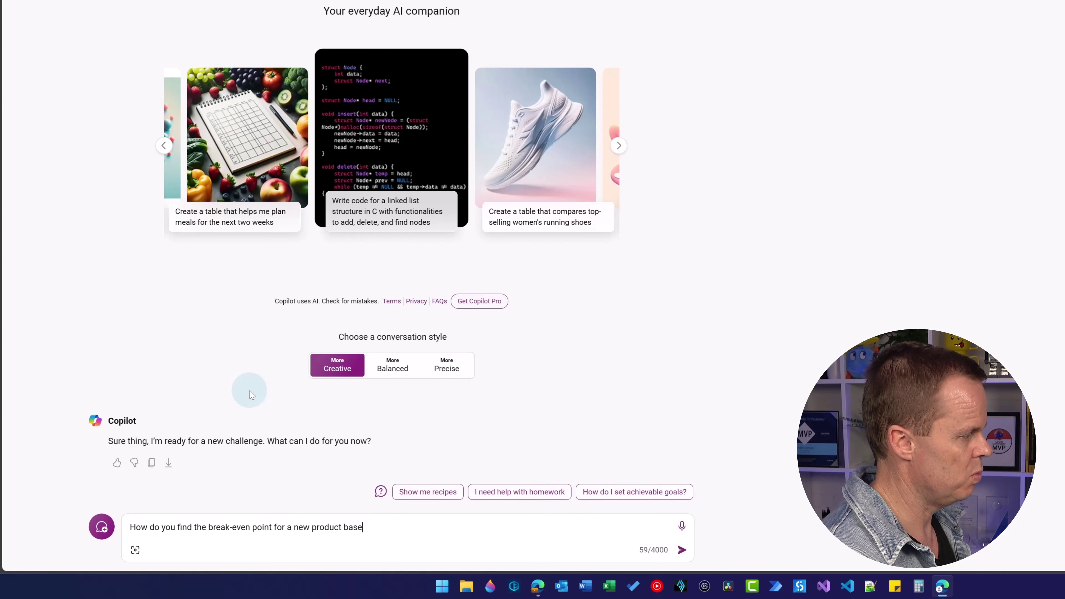
text(d on fixed an)
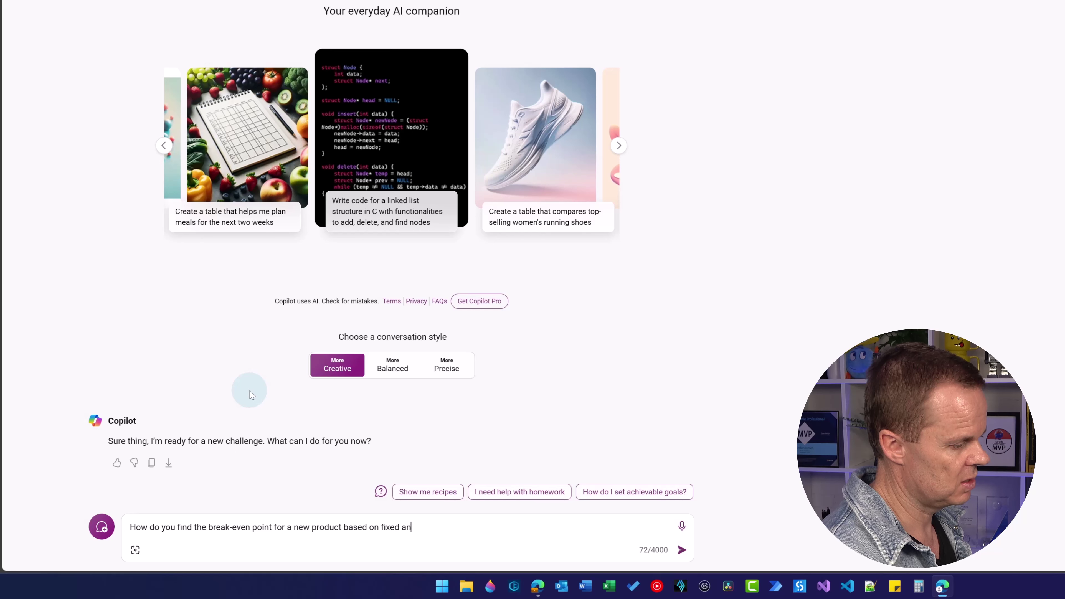
text(d variable costs)
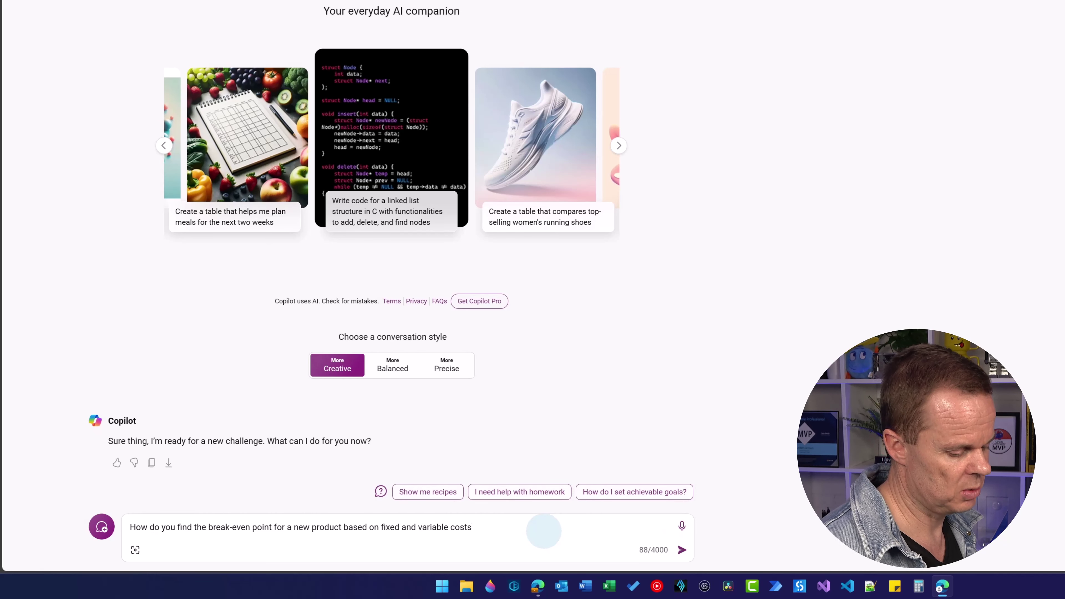
key(Return)
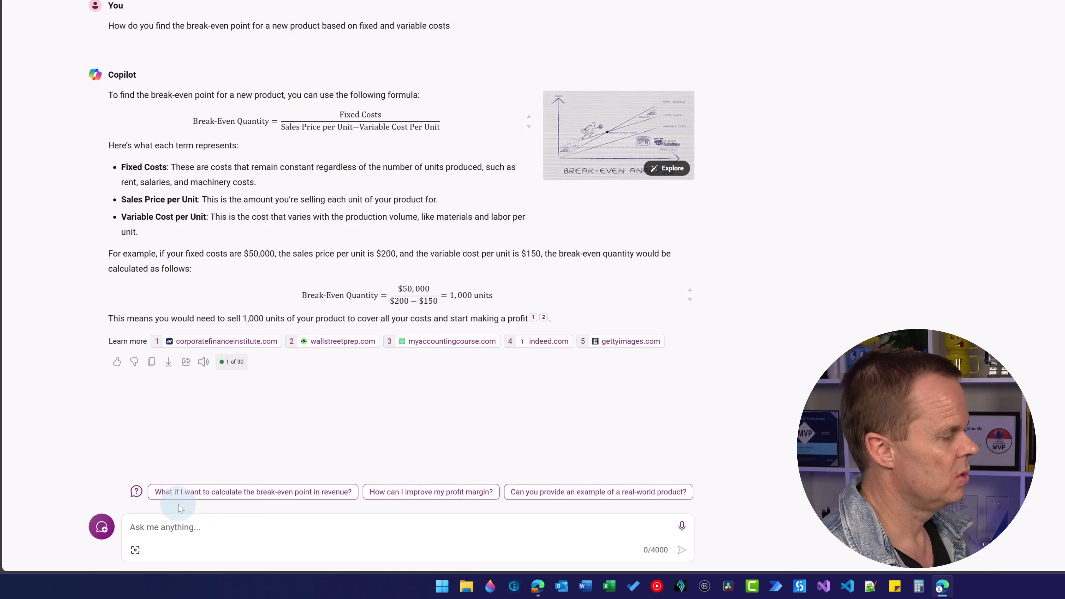
Send the follow-up "Explain it to me like I was in 5th grade" in the same break-even conversation.
click(198, 529)
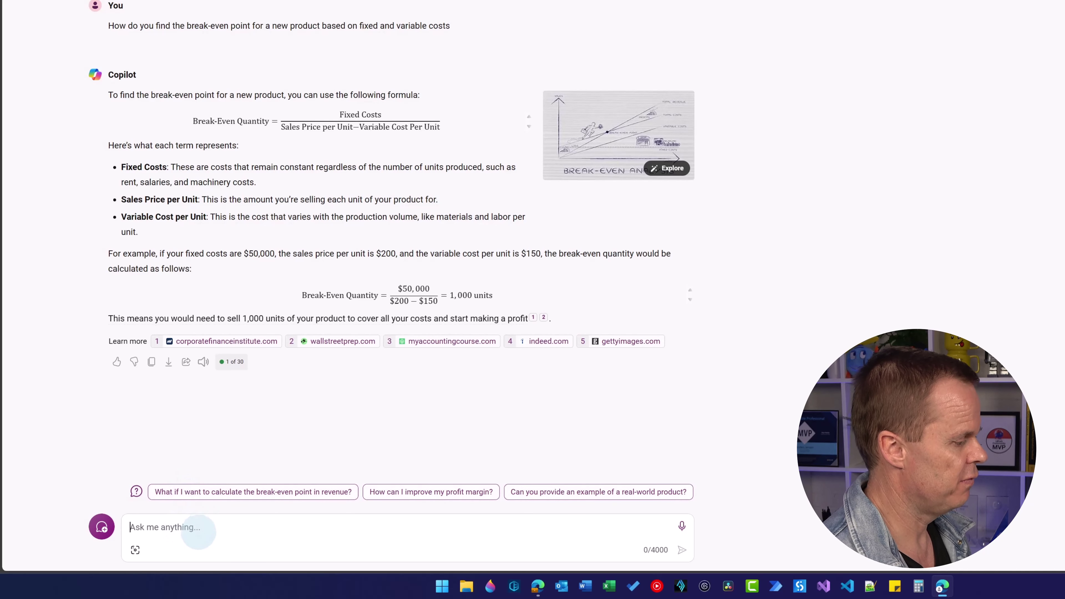
text(Exp)
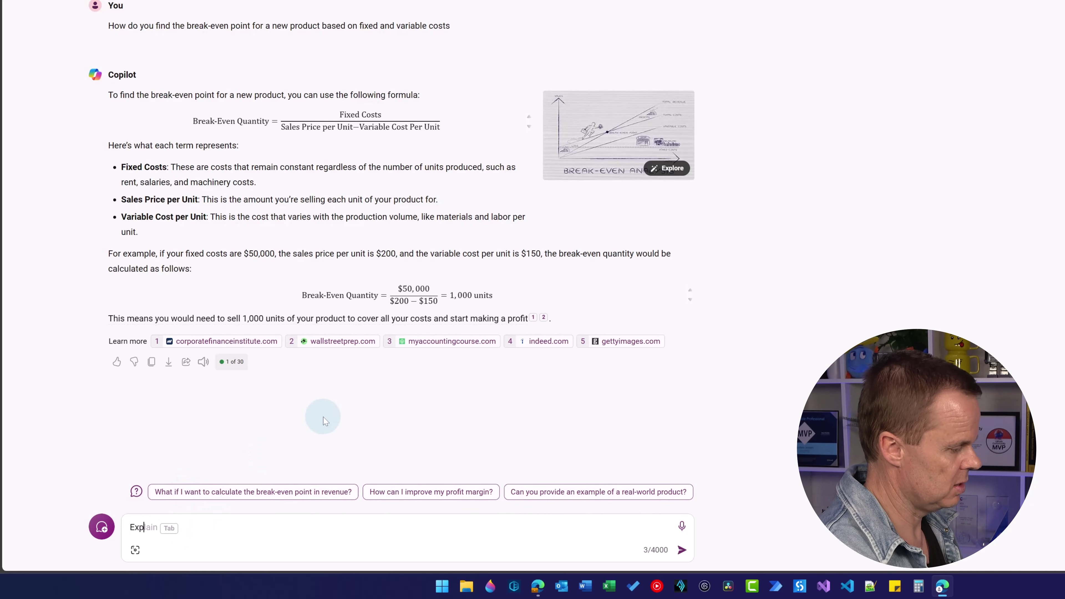
text(lain it to m)
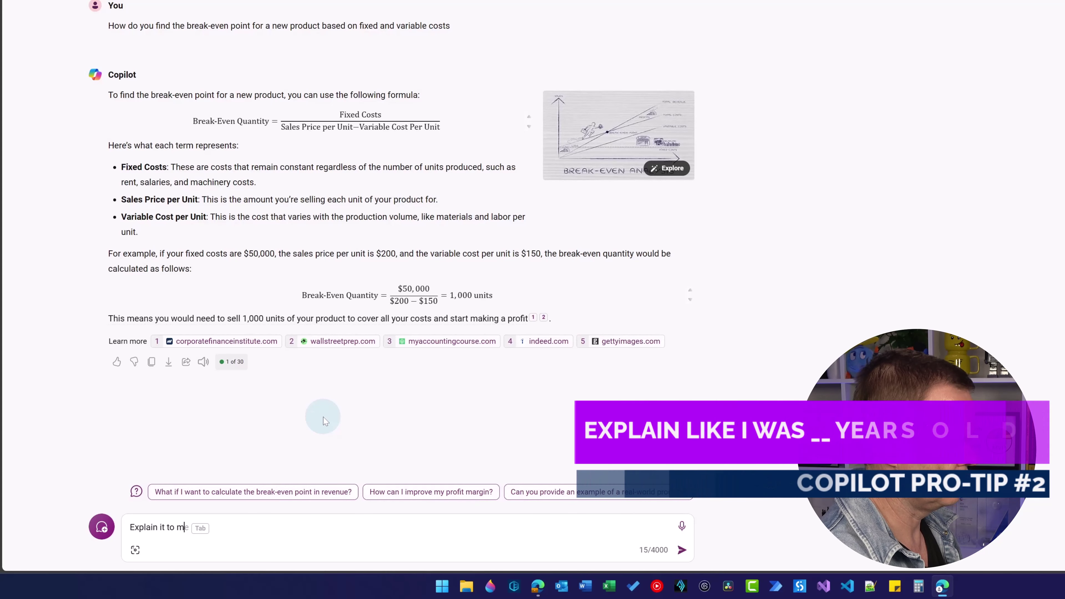
text(e like I was )
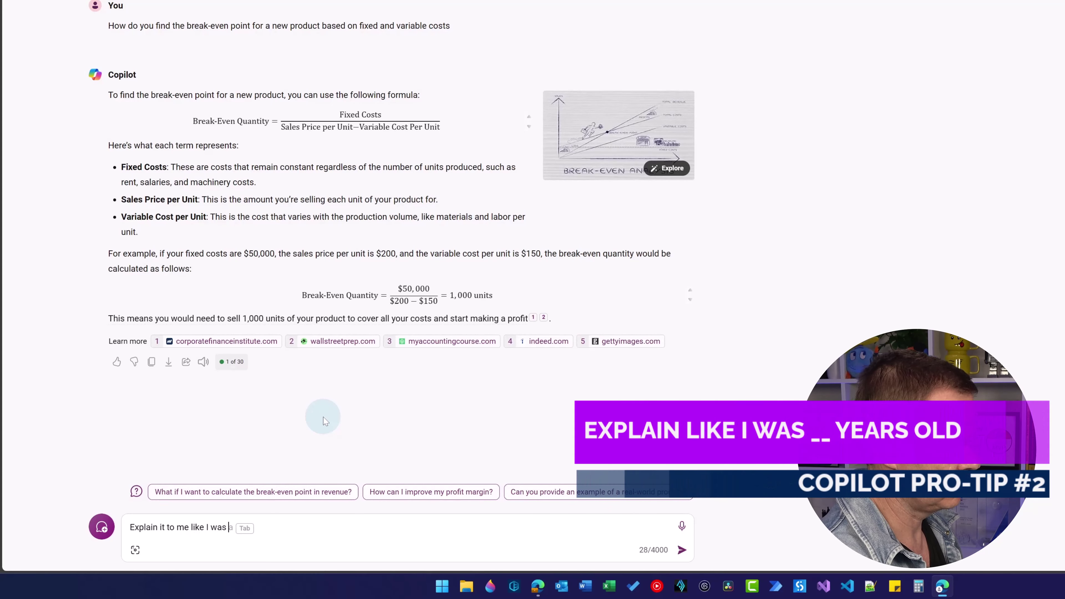
text(in 5th grade)
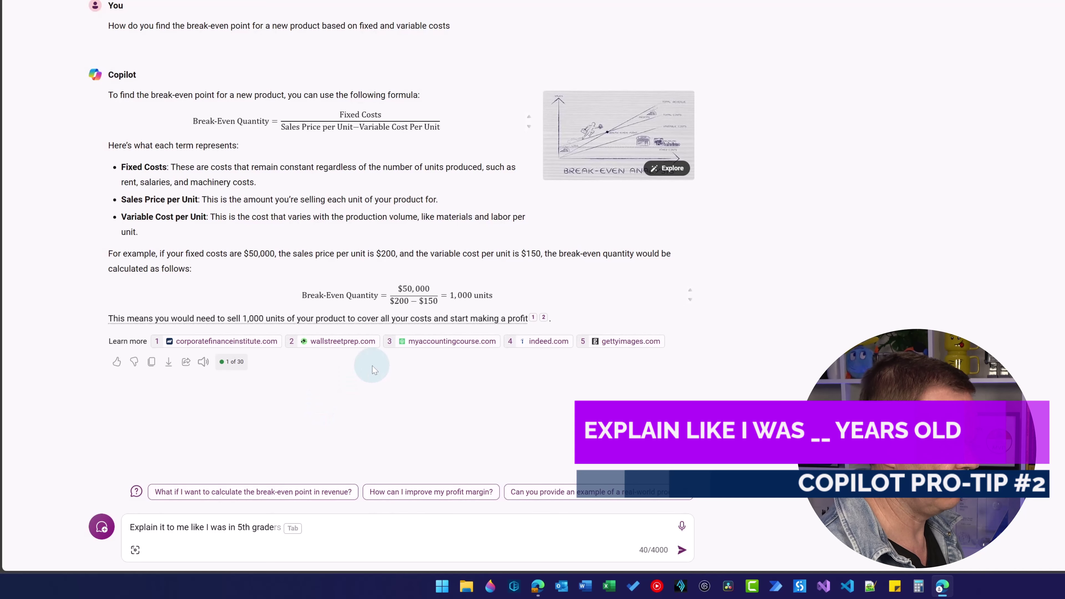
key(Return)
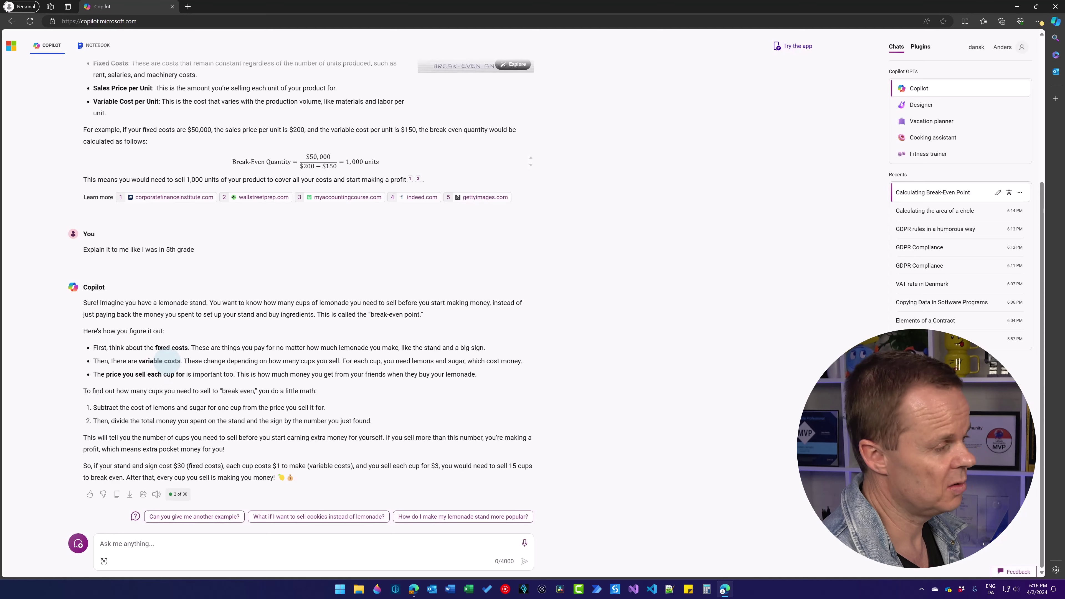
Open google.com in a new browser tab and accept all cookies.
click(187, 6)
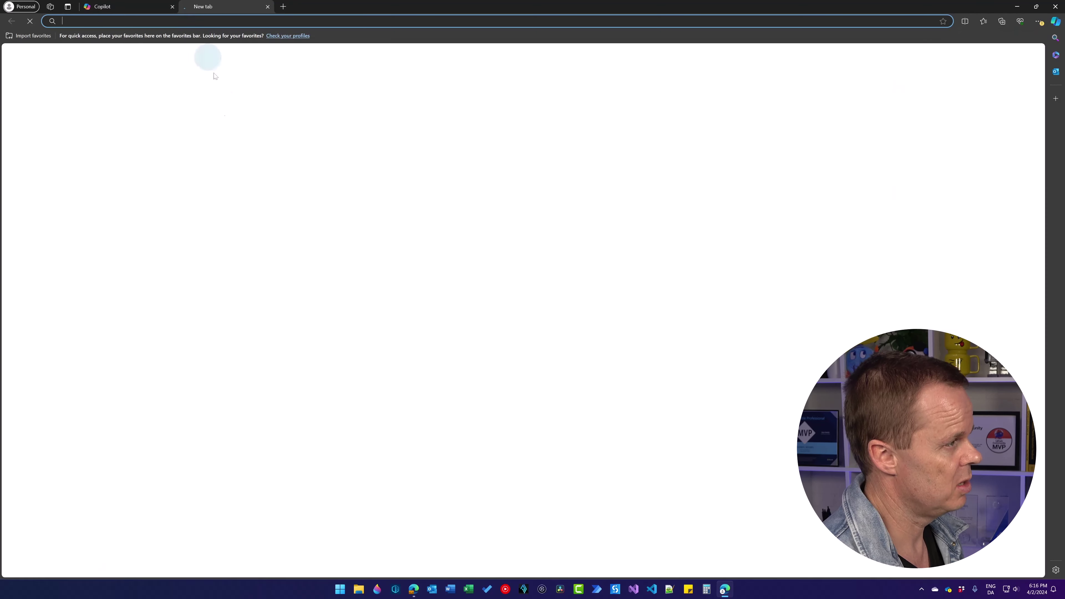
text(google.co)
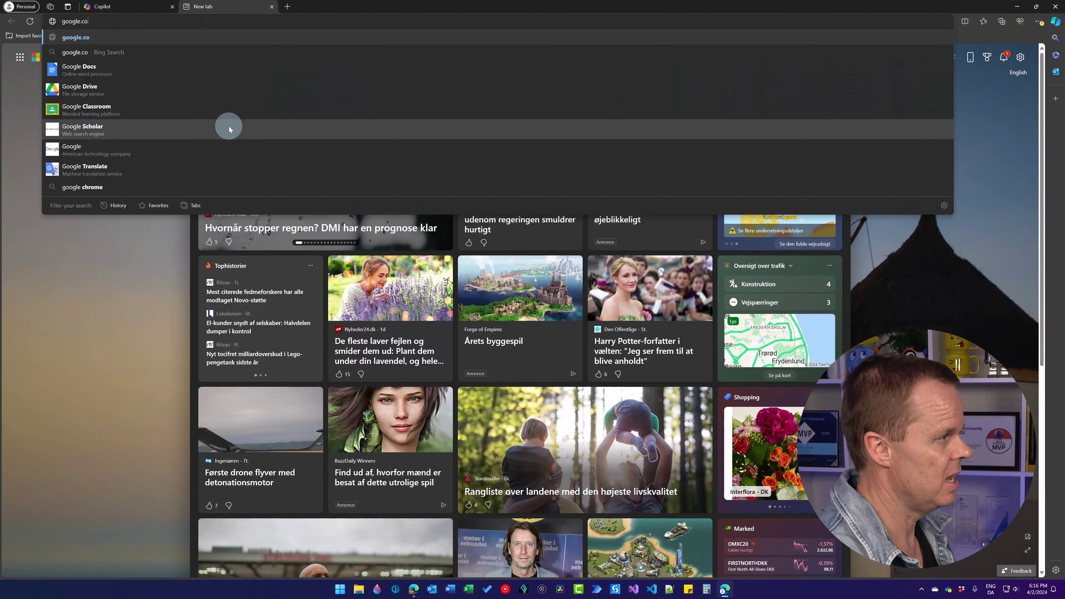
key(Return)
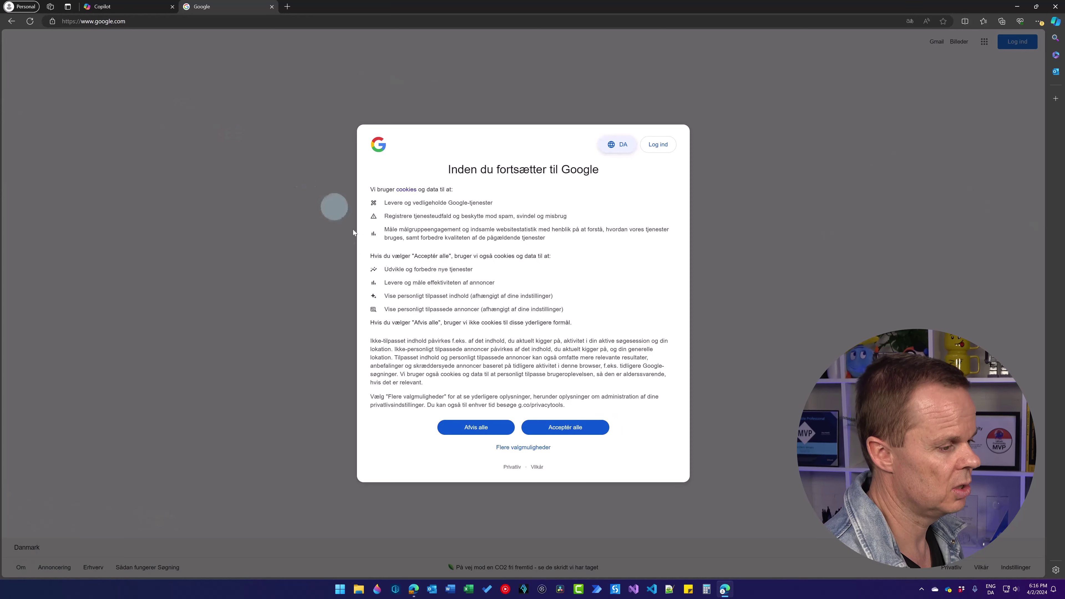
click(552, 426)
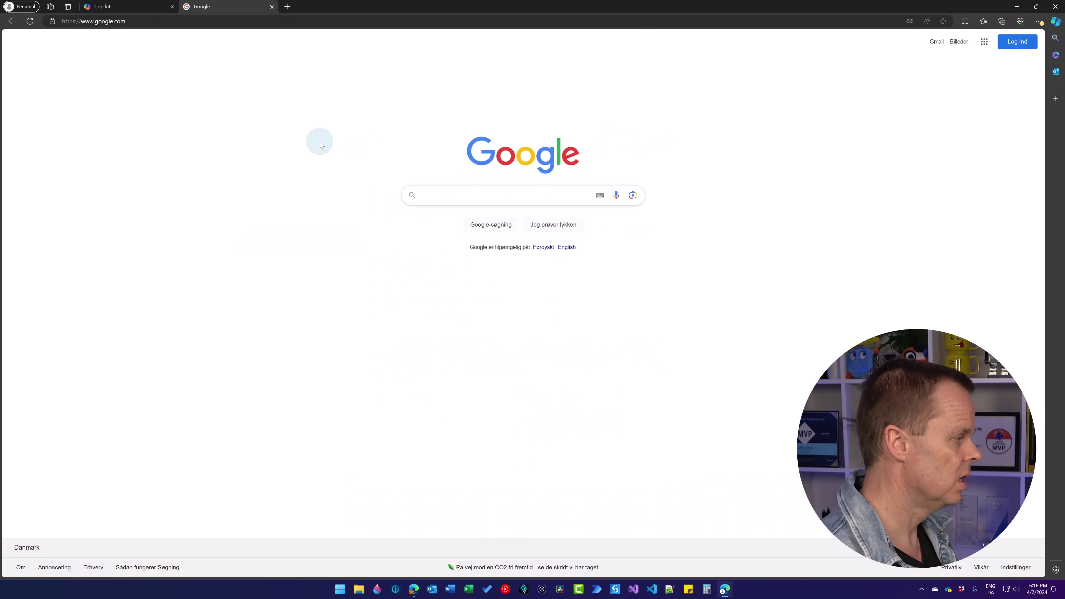
Search Google for "artificial intelligence".
text(art)
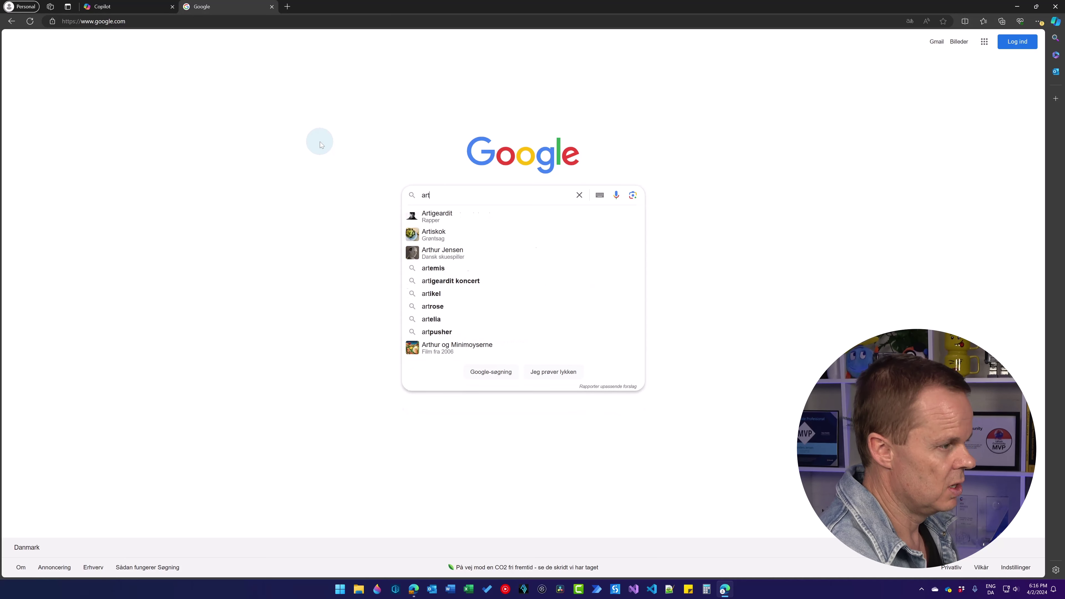
text(ificial)
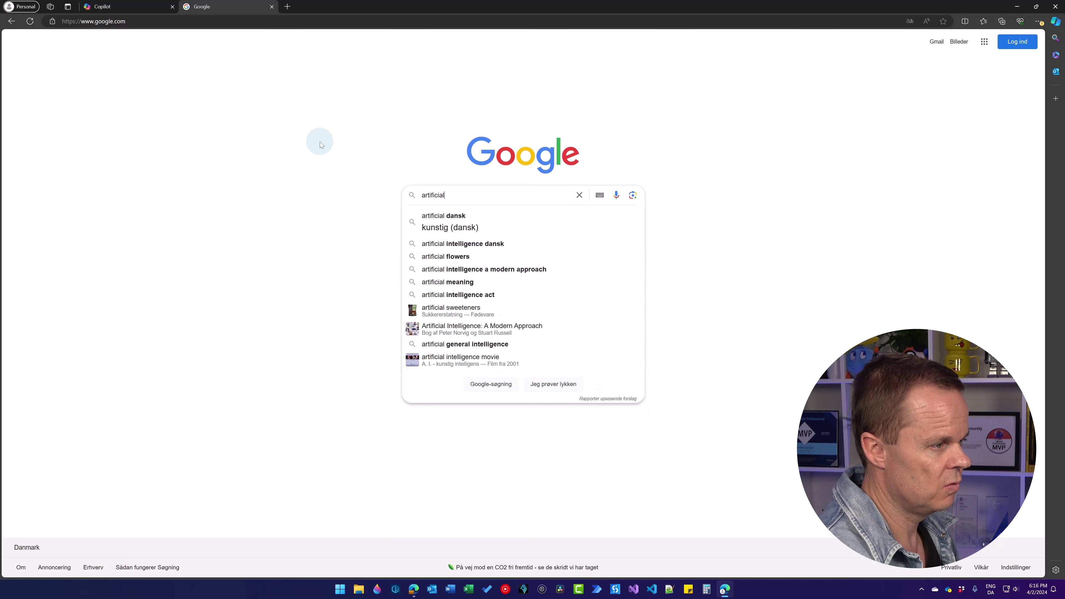
text( in)
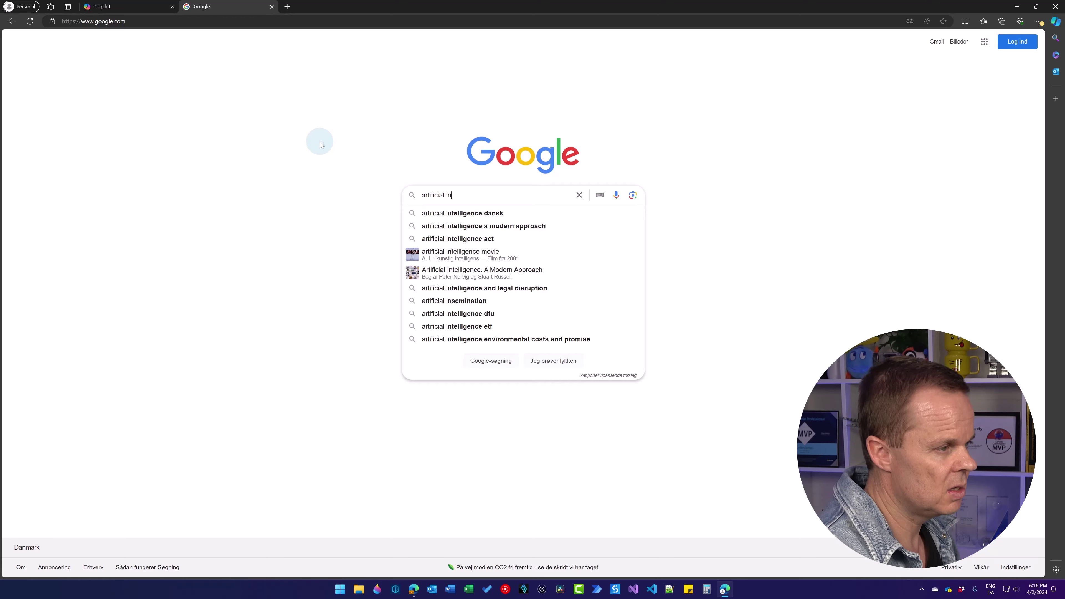
text(telligence)
key(Return)
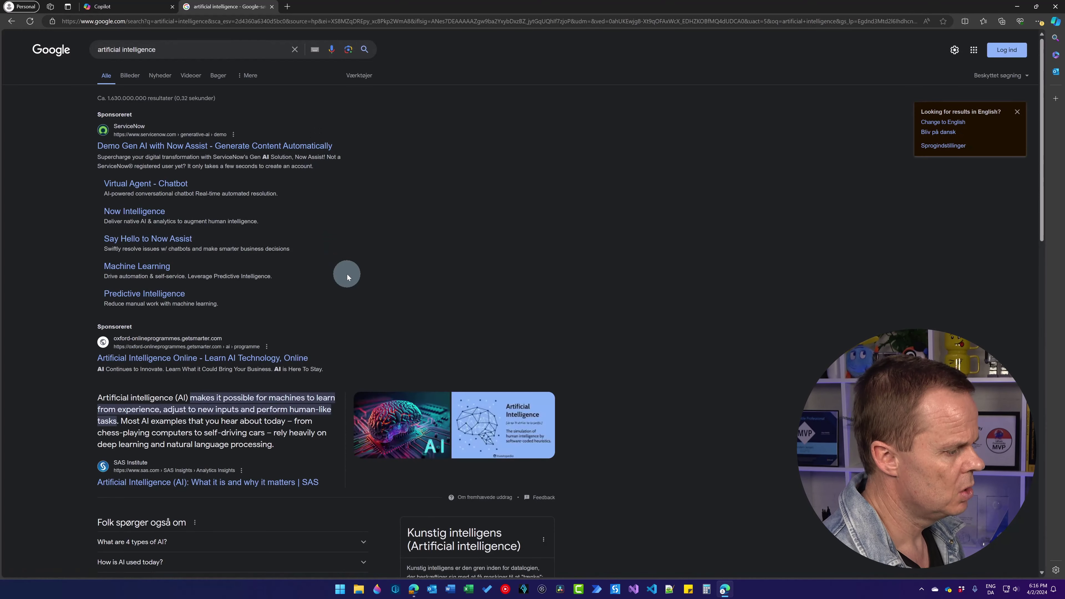
Open the Wikipedia article on artificial intelligence from the results and copy its title and full introduction, up to the Goals heading.
scroll(347, 274, down, 5)
scroll(347, 274, down, 3)
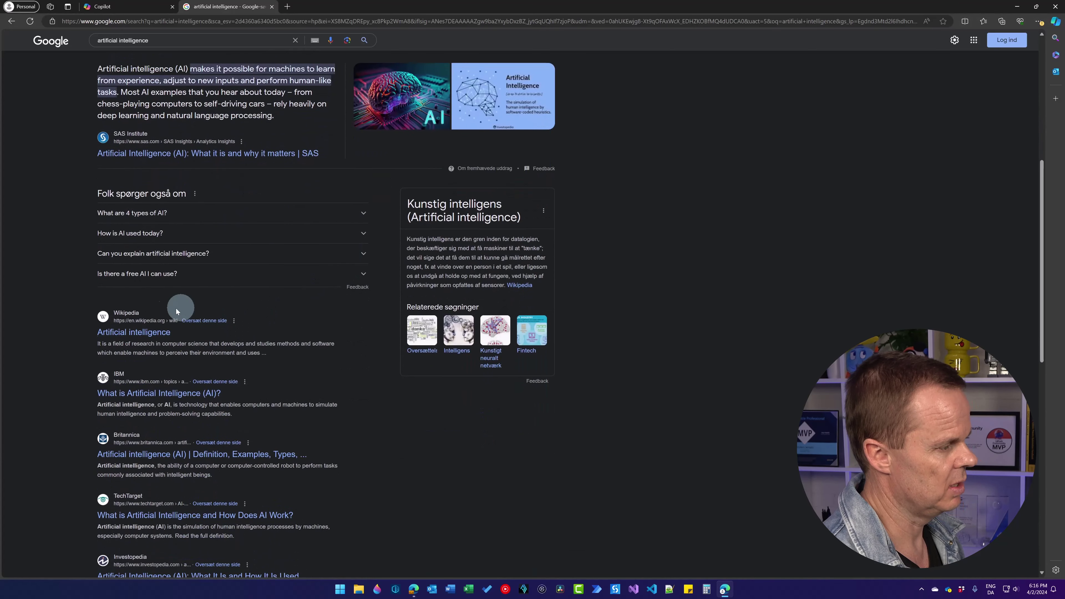
click(150, 335)
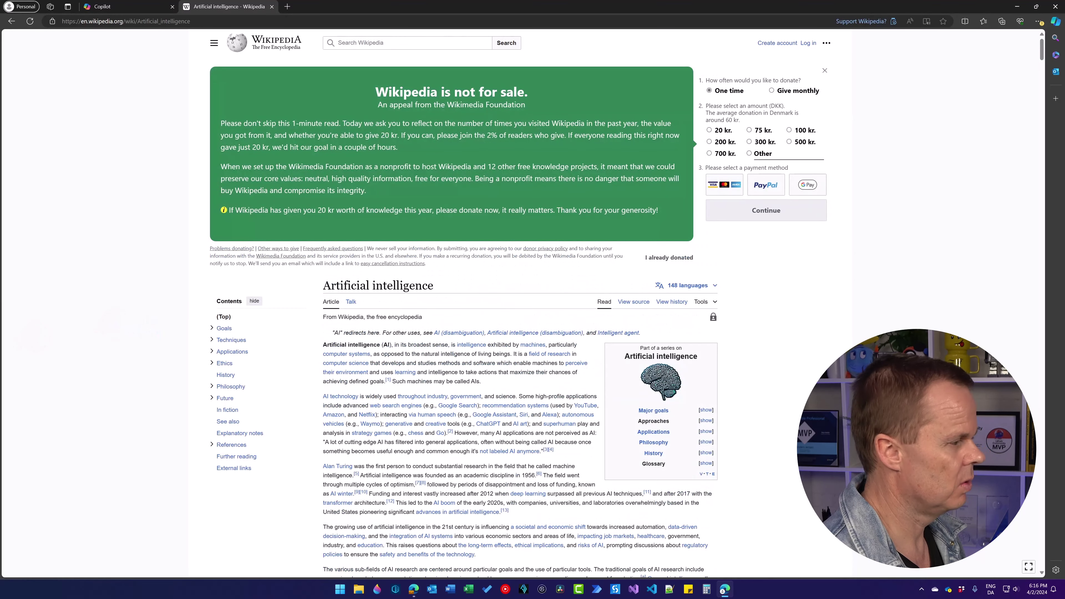
scroll(432, 345, down, 4)
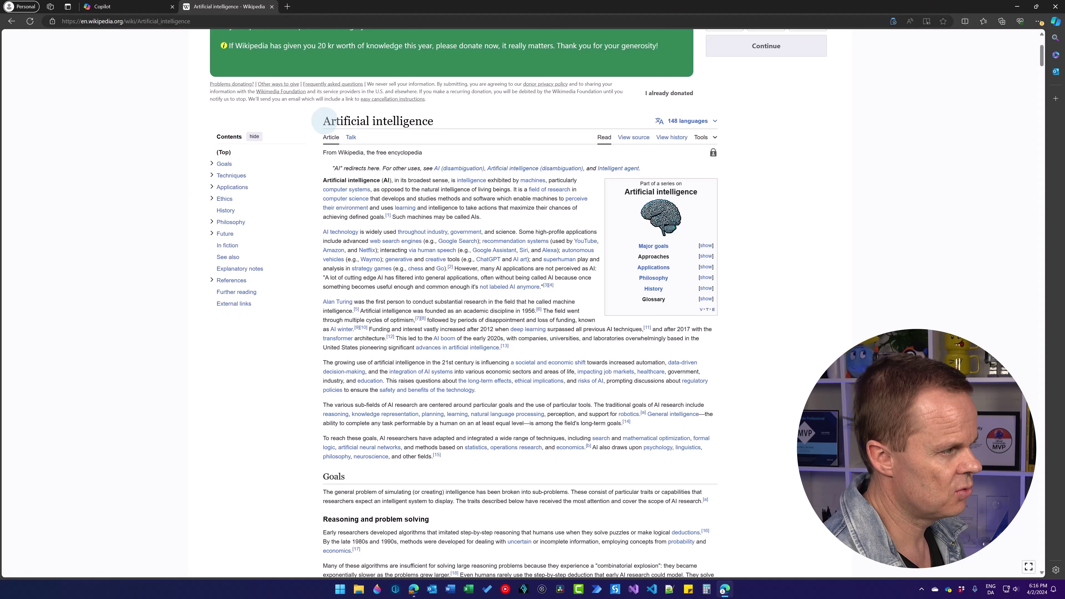
drag(324, 121, 475, 453)
key(ctrl+c)
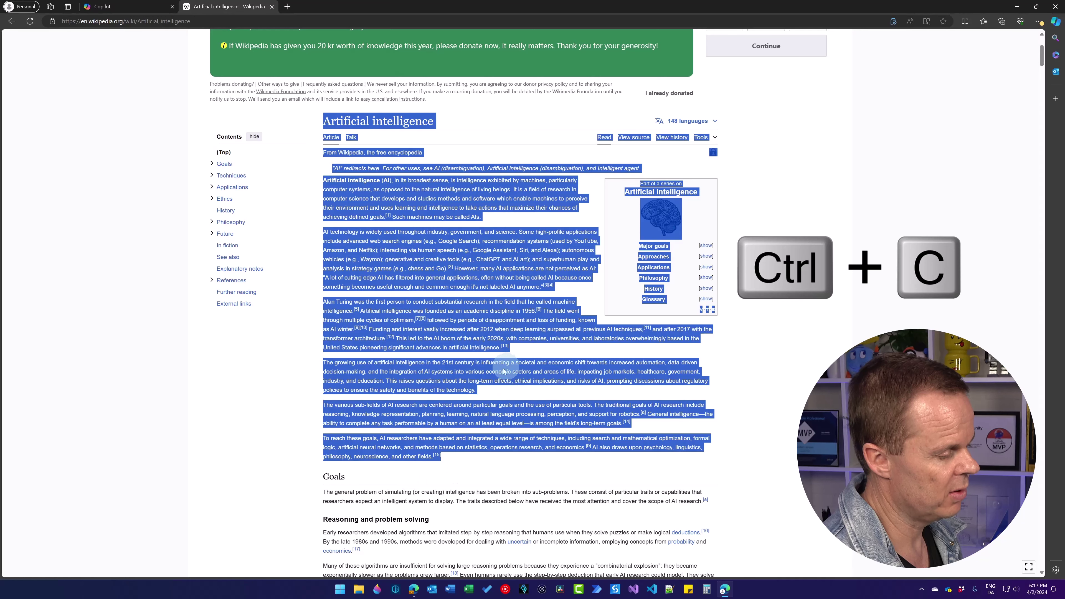
Return to Copilot, start a new topic and write the prompt "Summarize this text in three bullets. Easy-to-understand." followed by a blank line.
click(113, 6)
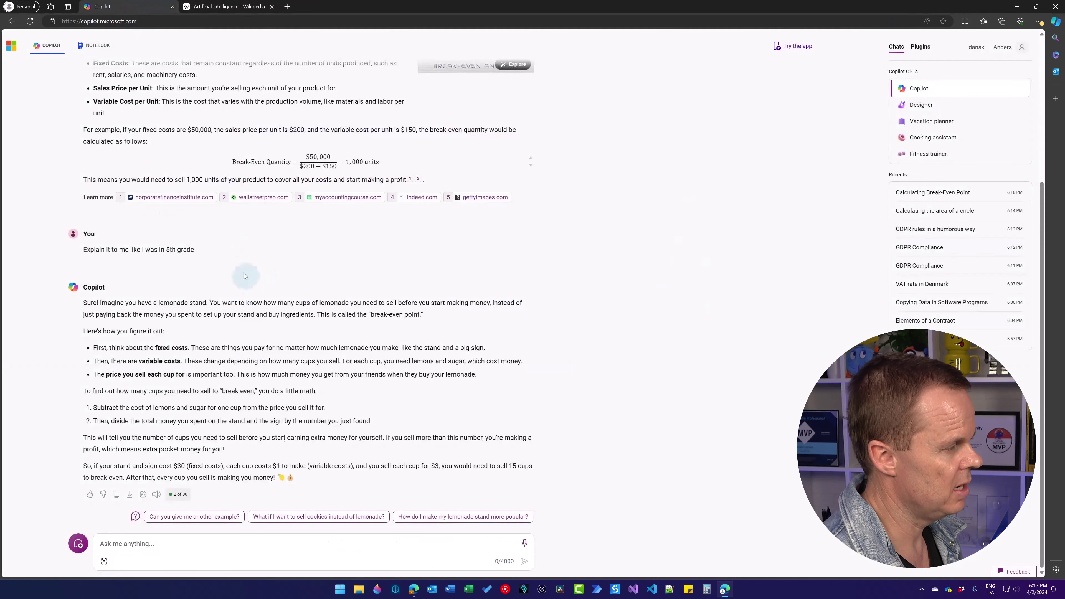
click(78, 543)
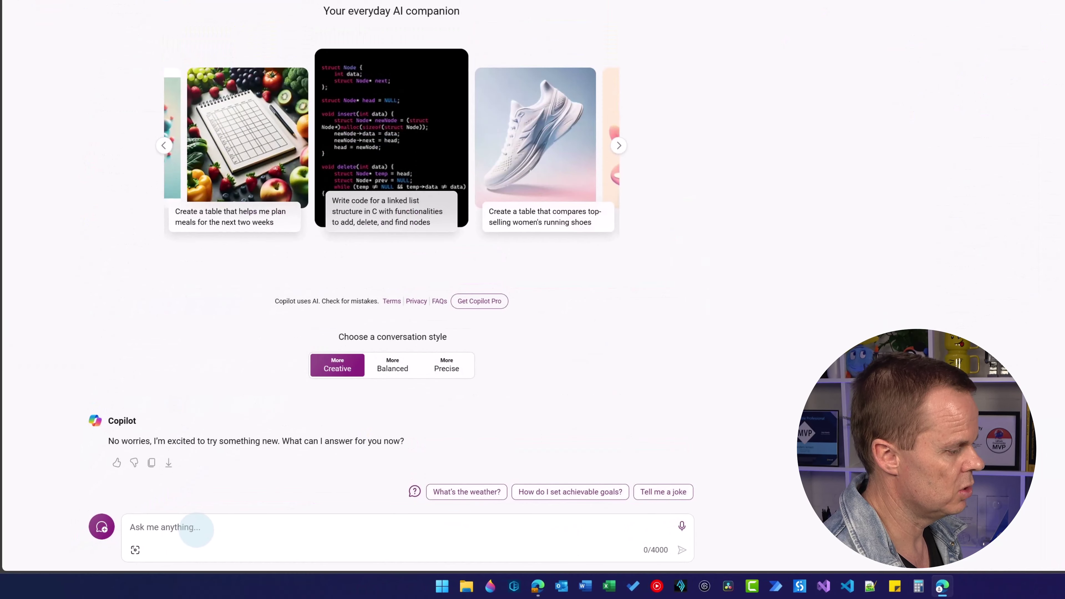
text(Summar)
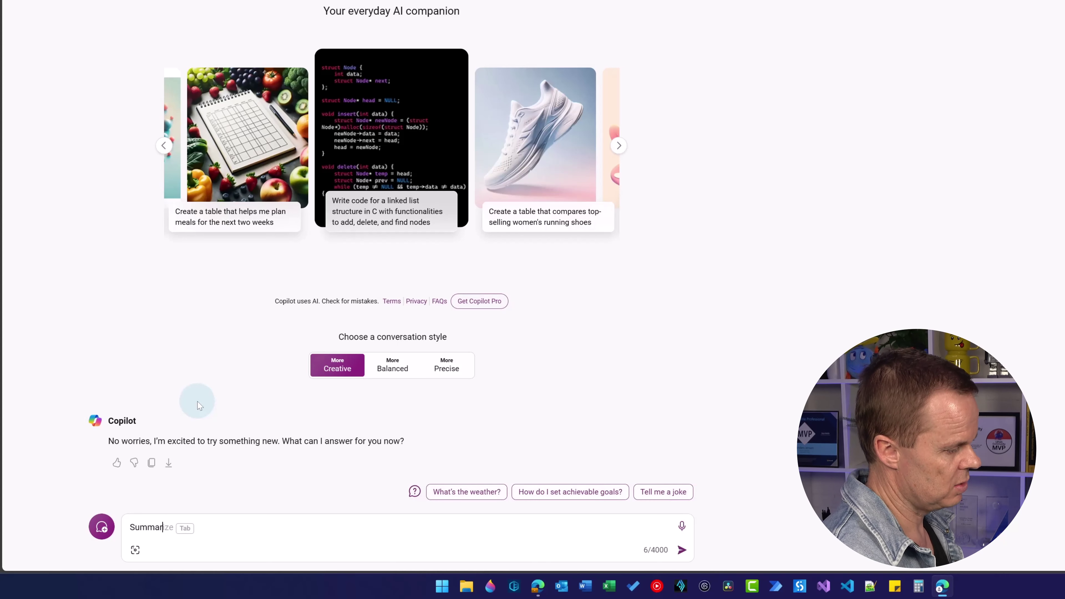
text(ize this te)
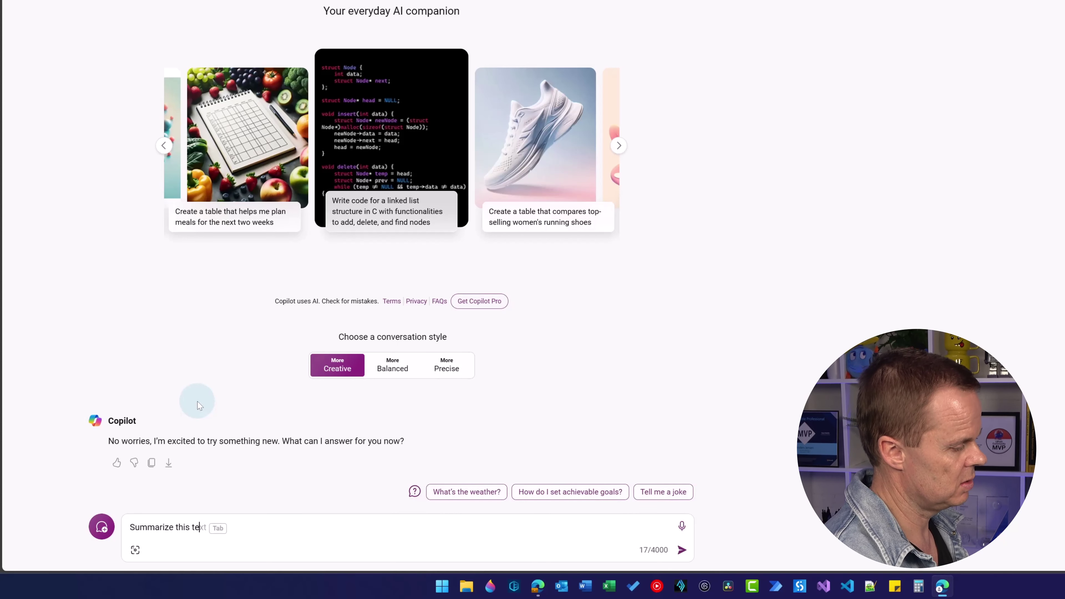
text(xt in three b)
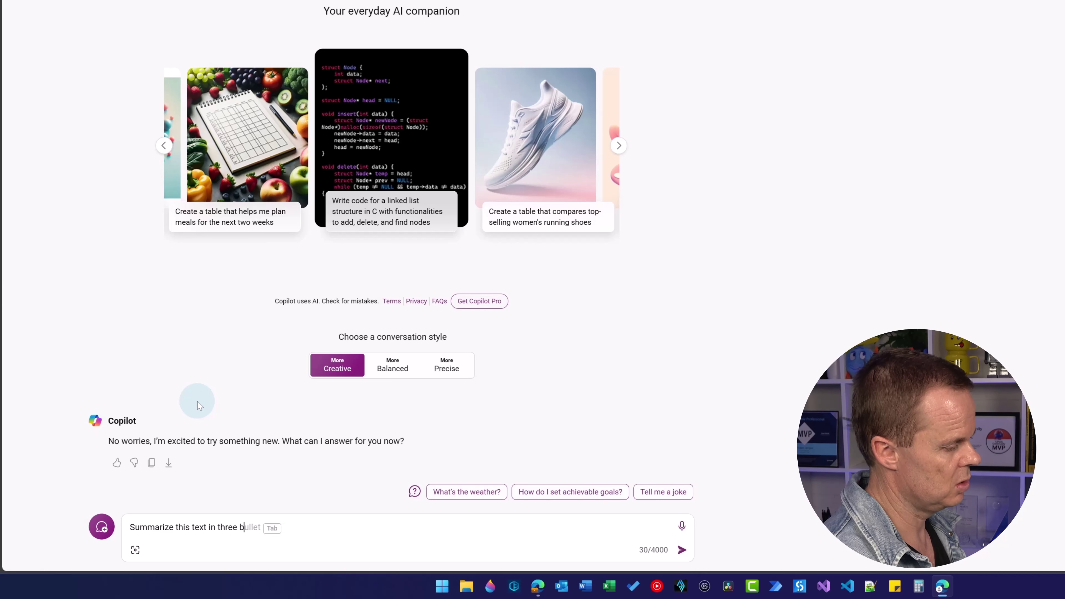
text(ullets. Easy-)
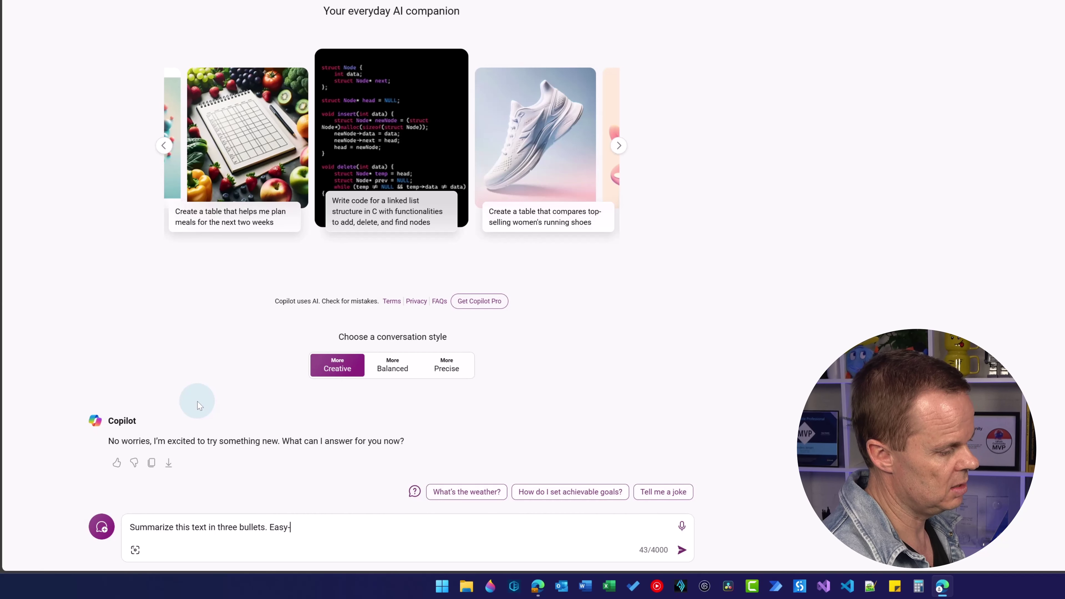
text(to-u)
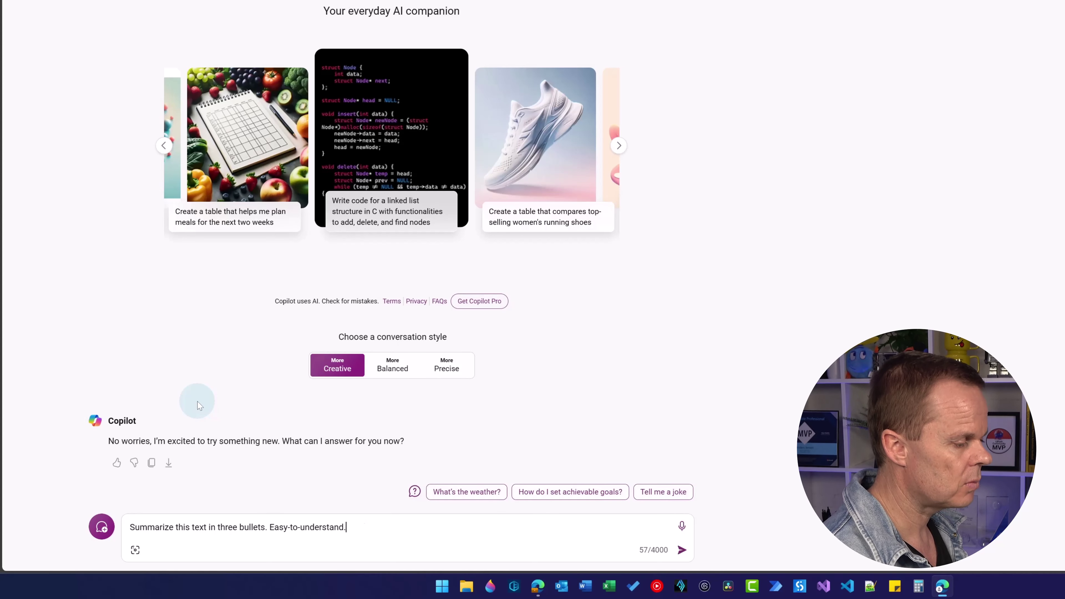
text(nderstand.)
key(shift+Return)
key(shift+Return)
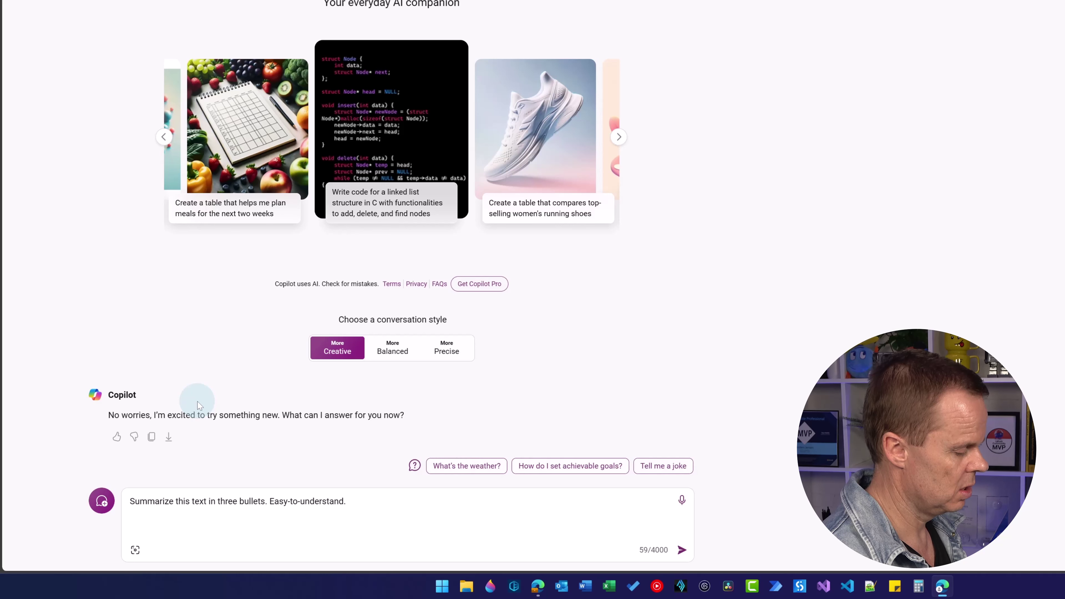
Paste the copied Wikipedia text below the instruction, enclosed in quotation marks, and send the prompt.
text(")
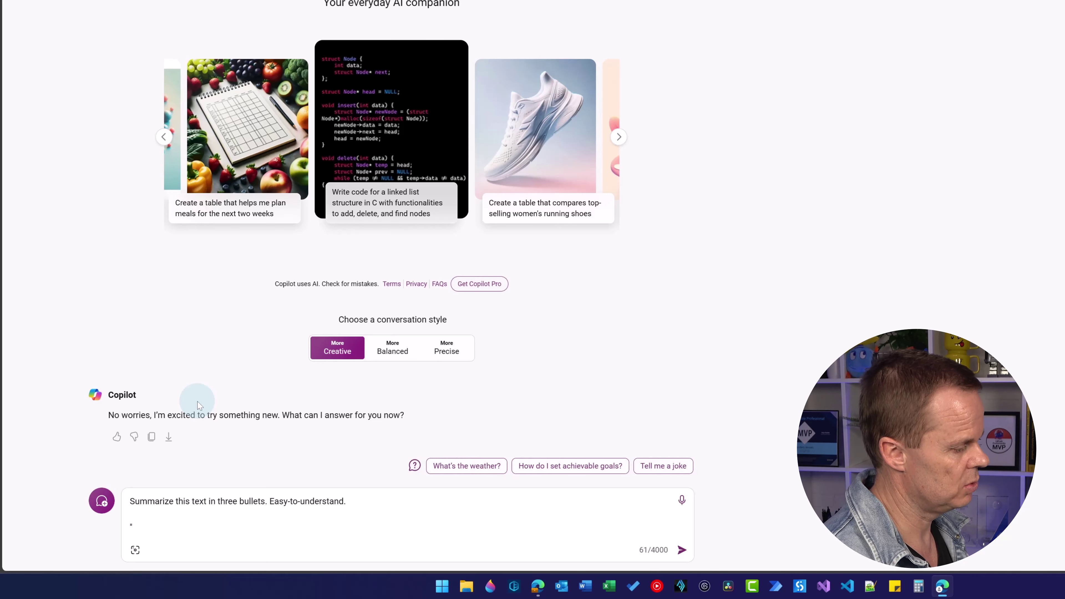
key(ctrl+v)
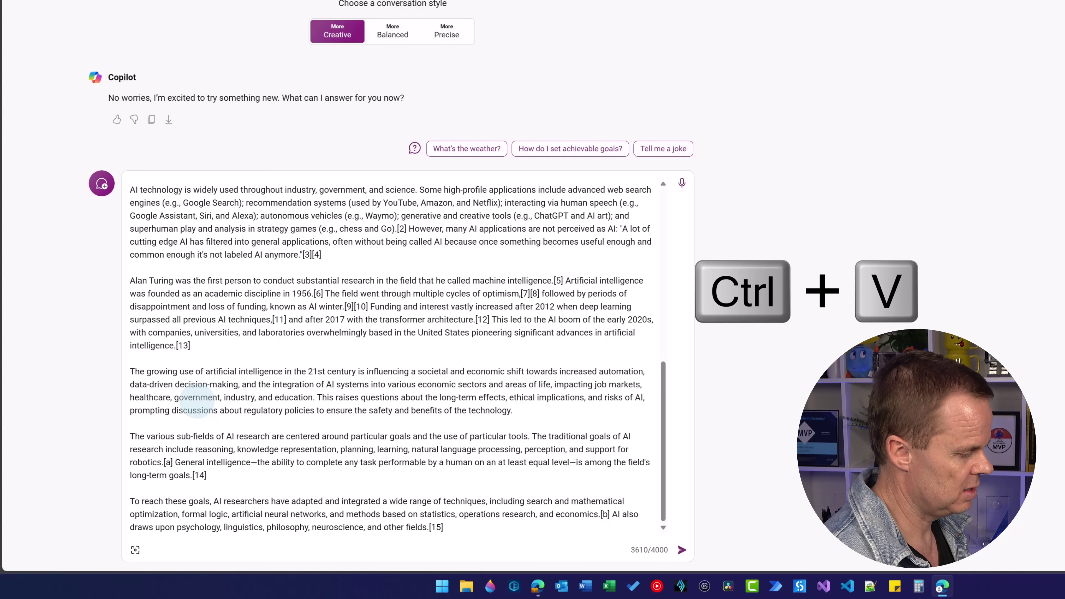
key(shift+Return)
text(")
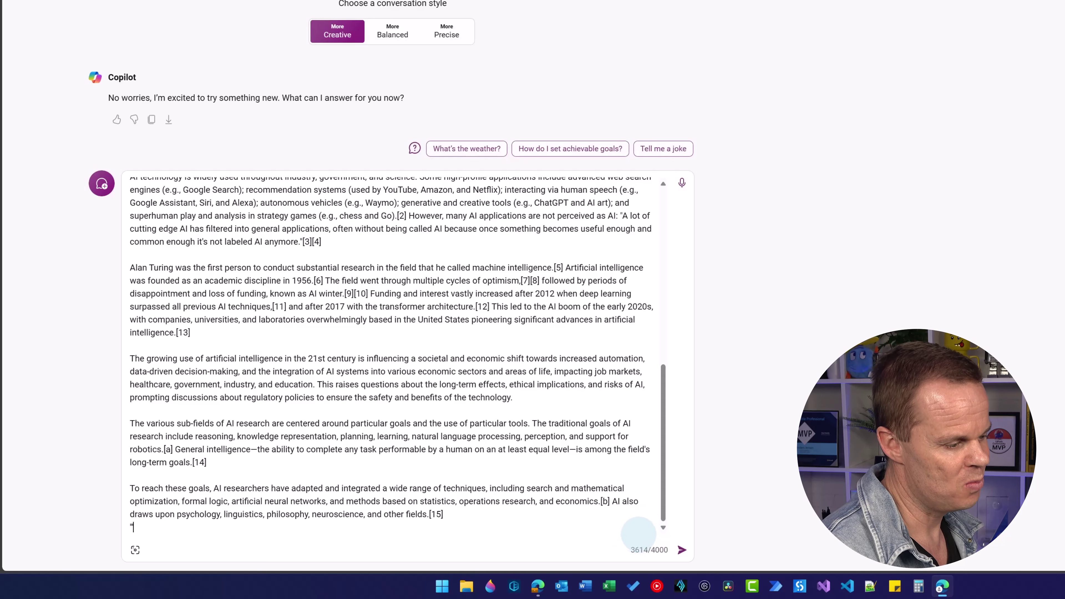
click(682, 549)
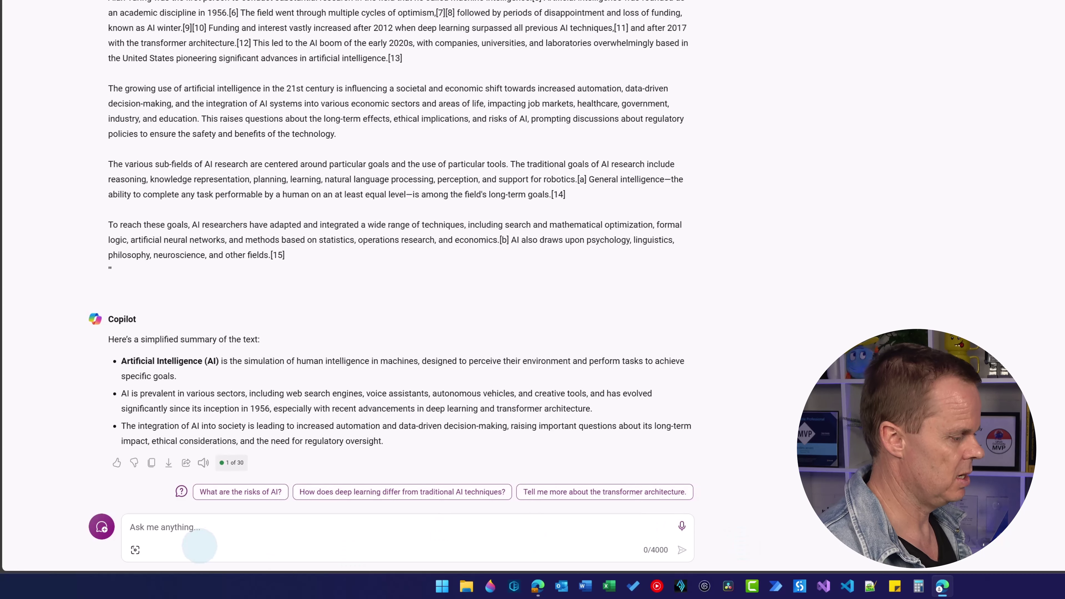
Send the follow-up "Create three FAQ questions and answers based on the text" in the same conversation.
text(C)
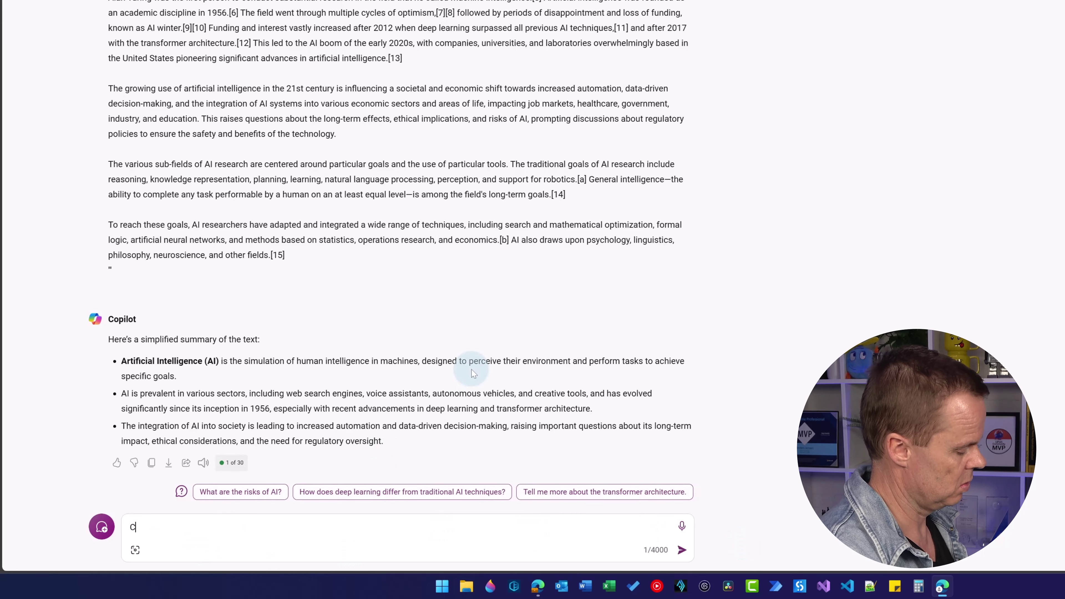
text(reate t)
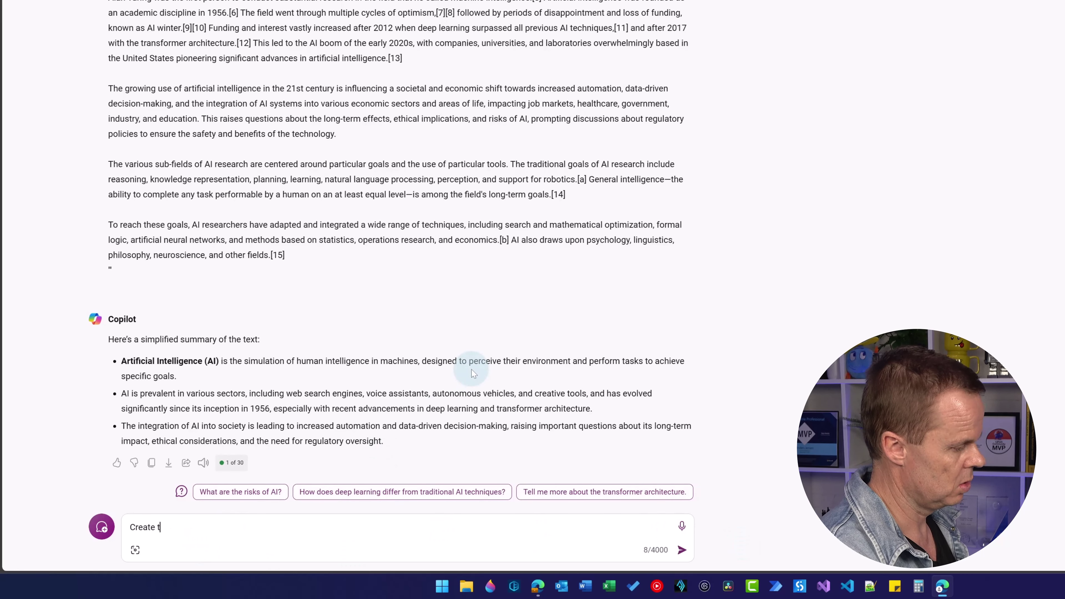
text(hree FAQ)
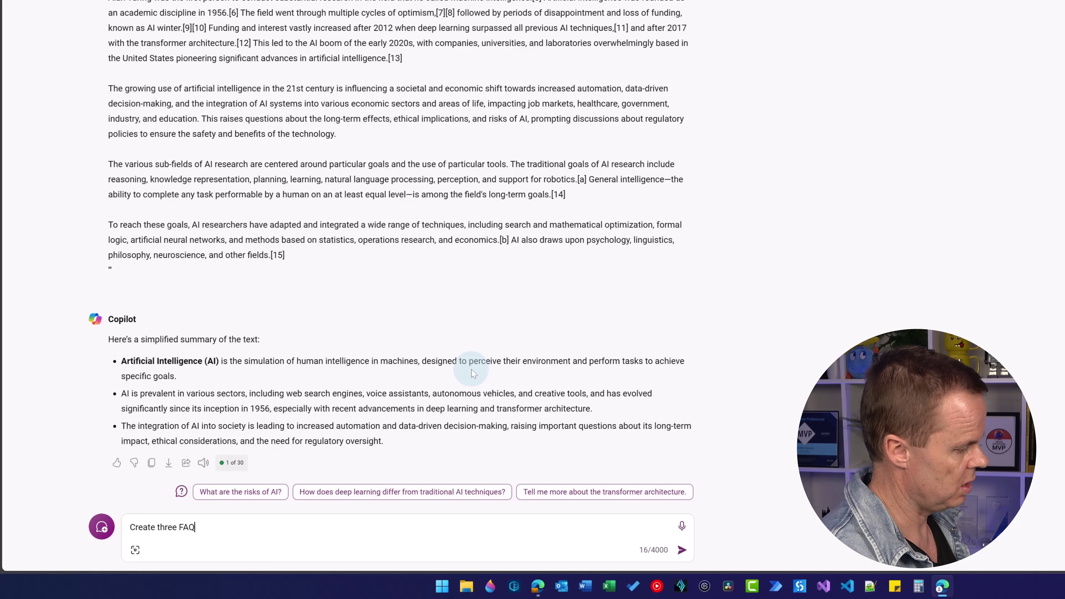
text( q)
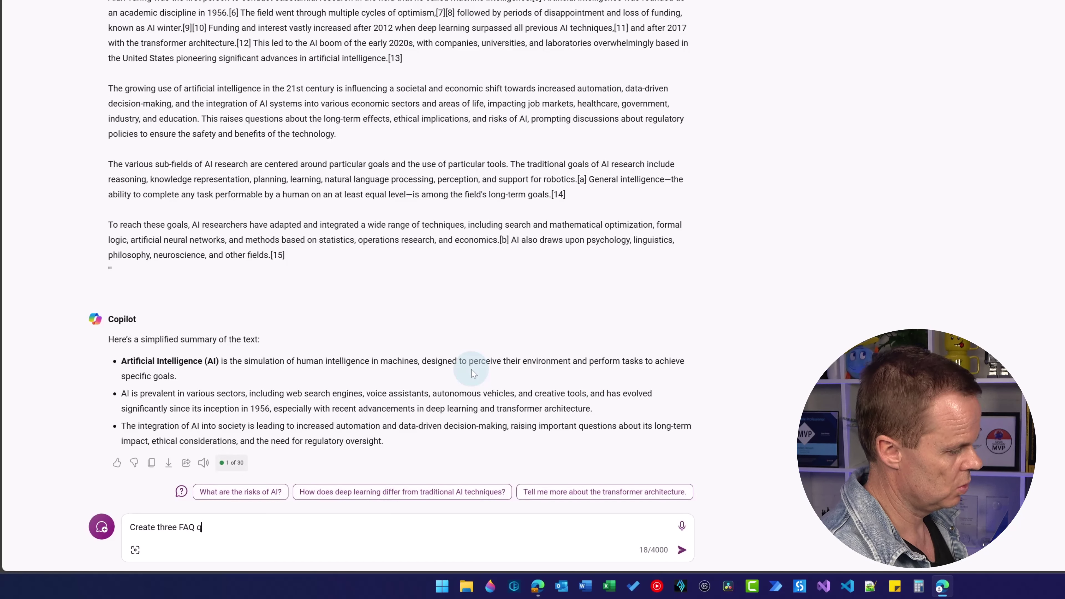
text(uestions ans)
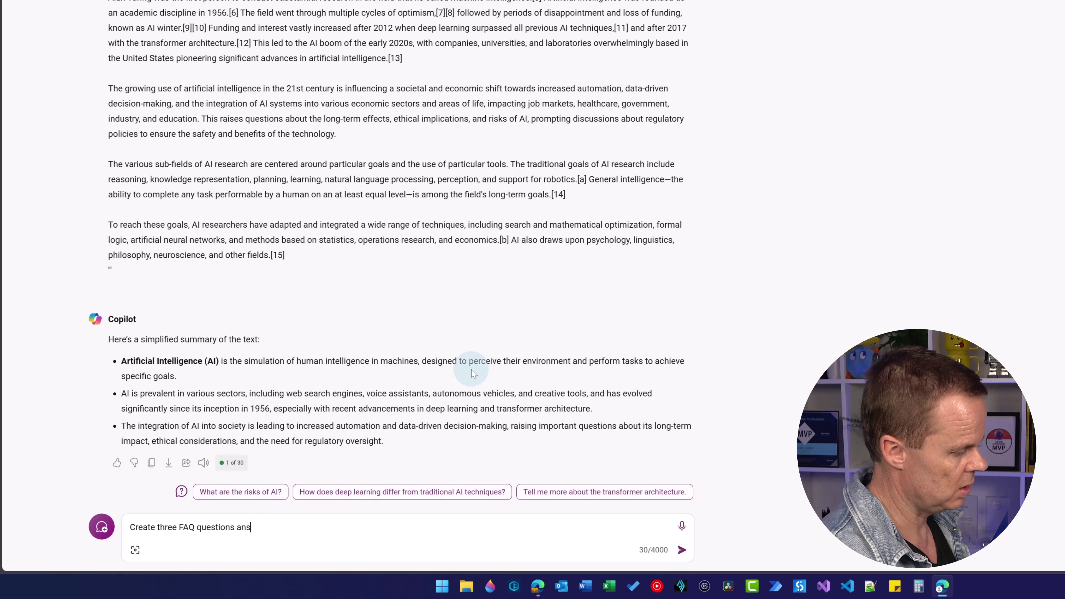
key(BackSpace)
text(d answers )
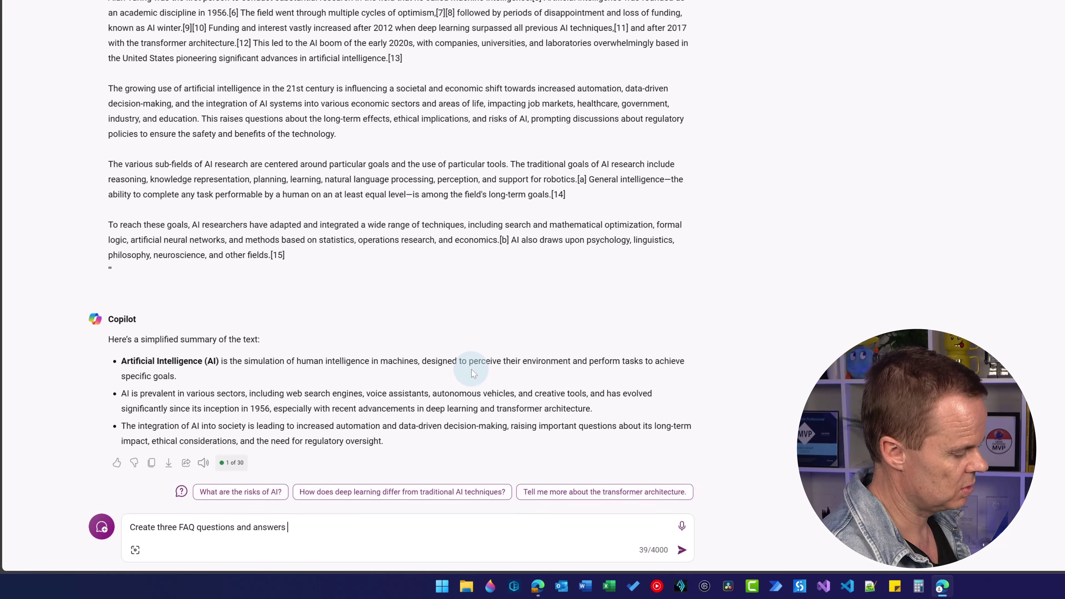
text(based on th)
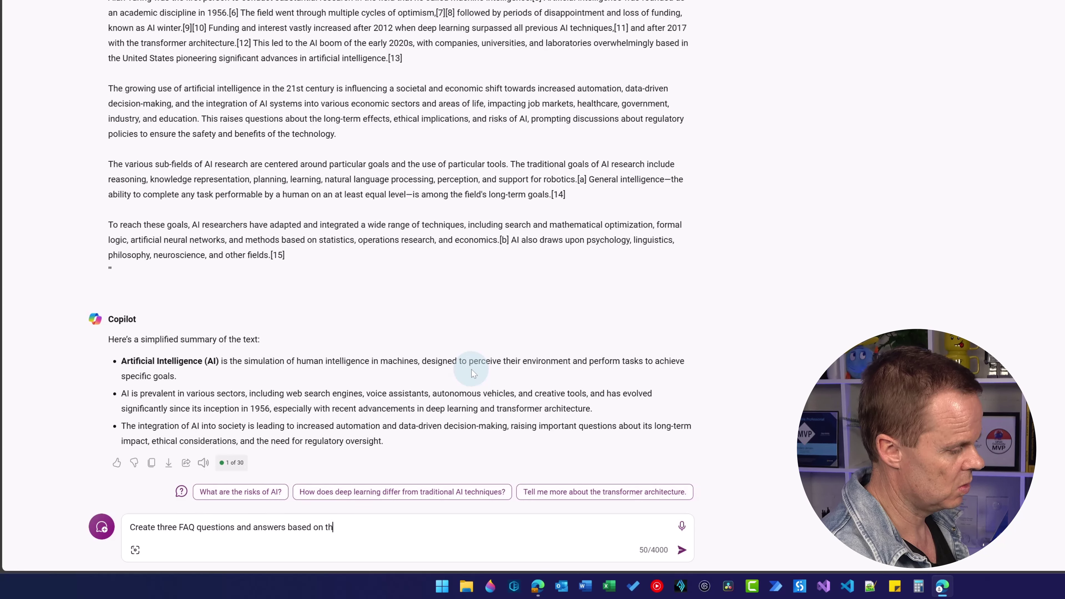
text(e text)
key(Return)
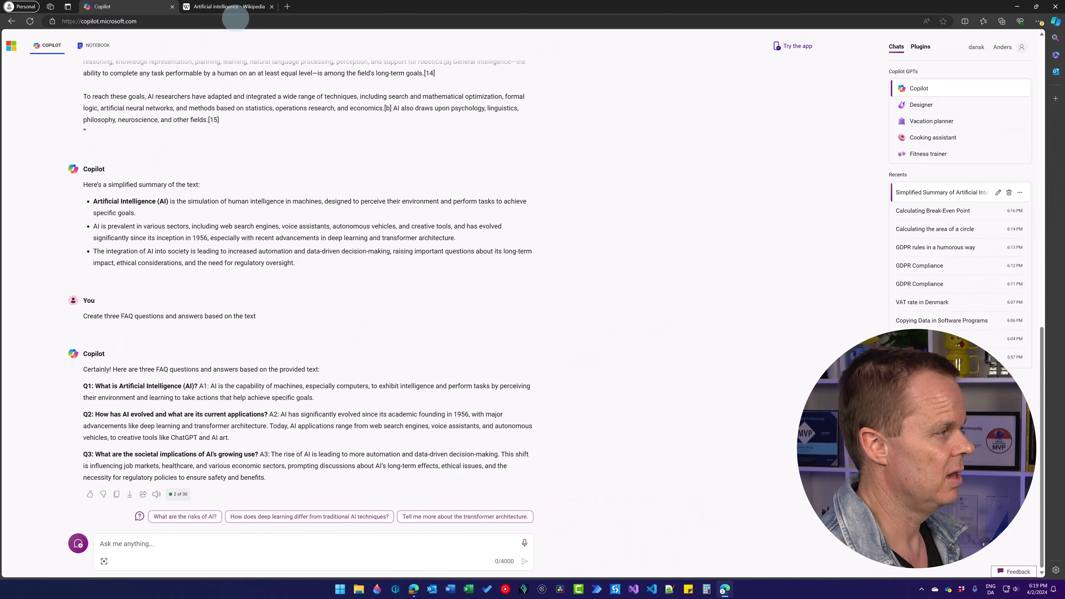
Go back to the Wikipedia article and copy the longer passage from the title through the end of the General intelligence section.
click(232, 8)
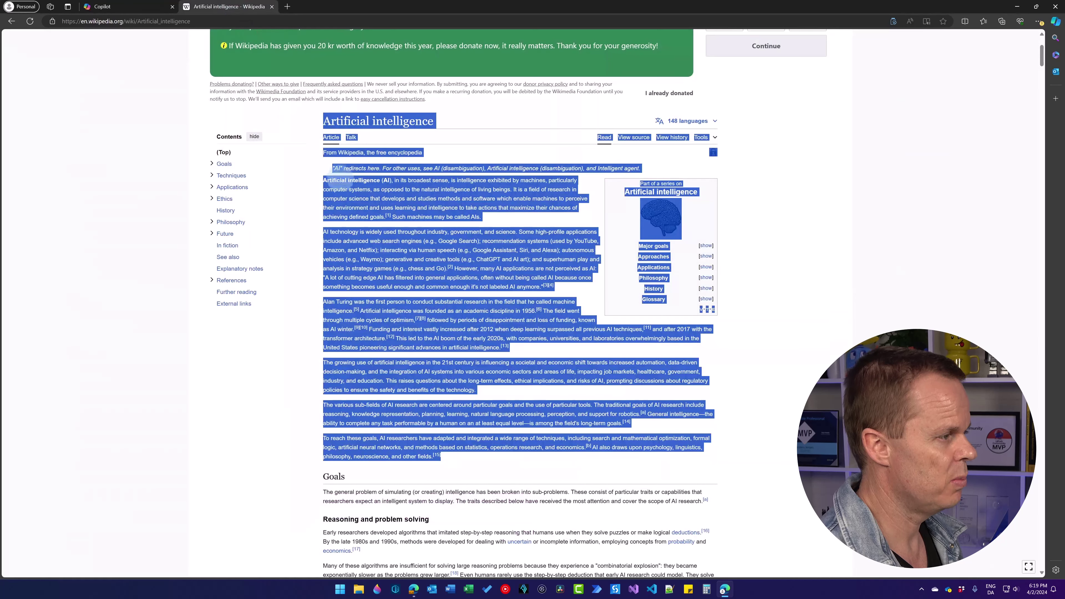
click(323, 123)
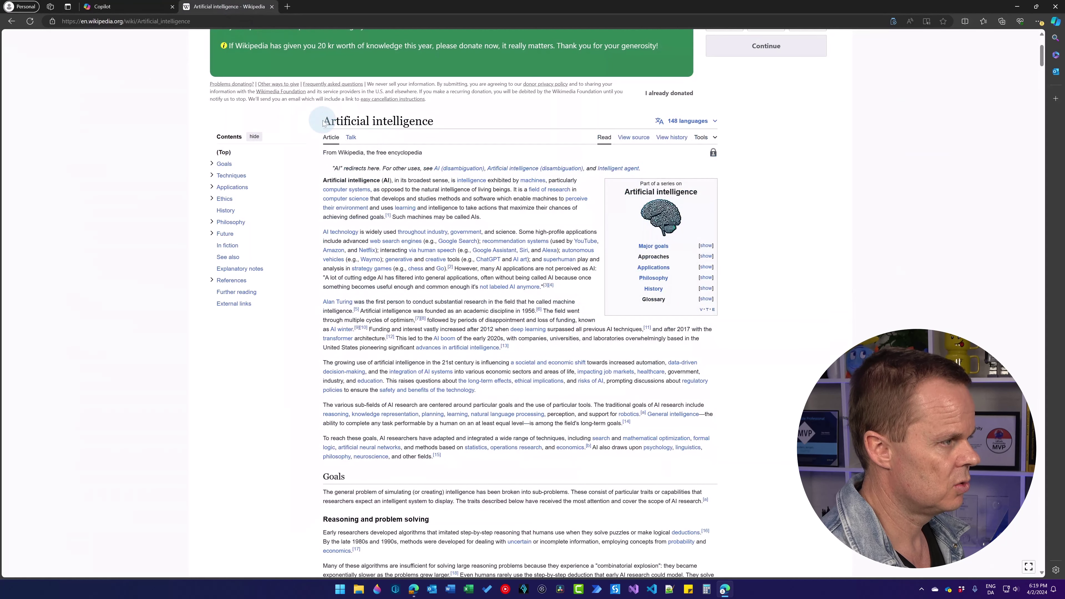
drag(323, 123, 474, 413)
scroll(456, 263, down, 5)
scroll(457, 268, up, 5)
scroll(462, 282, down, 10)
scroll(464, 283, down, 4)
key(ctrl+c)
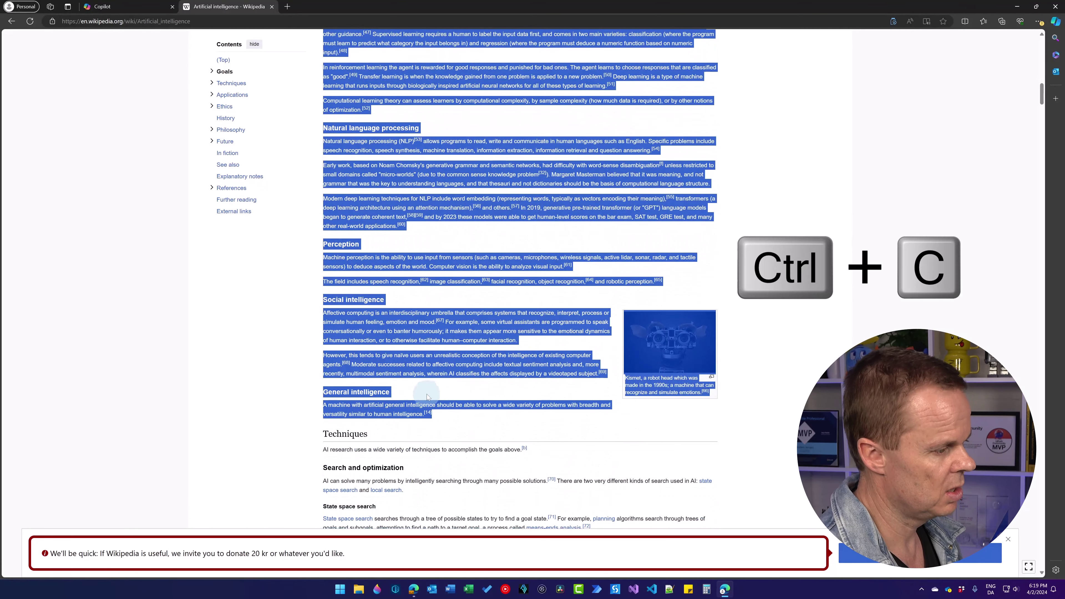
Start a new Copilot topic, try pasting the longer article passage into the prompt, and clear the prompt again.
click(151, 6)
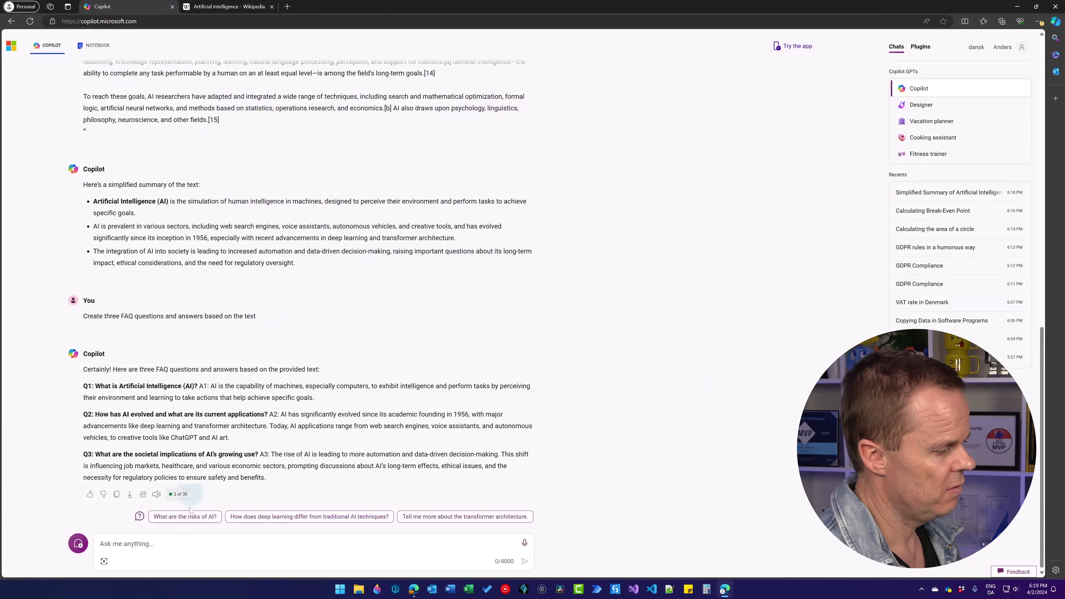
click(78, 544)
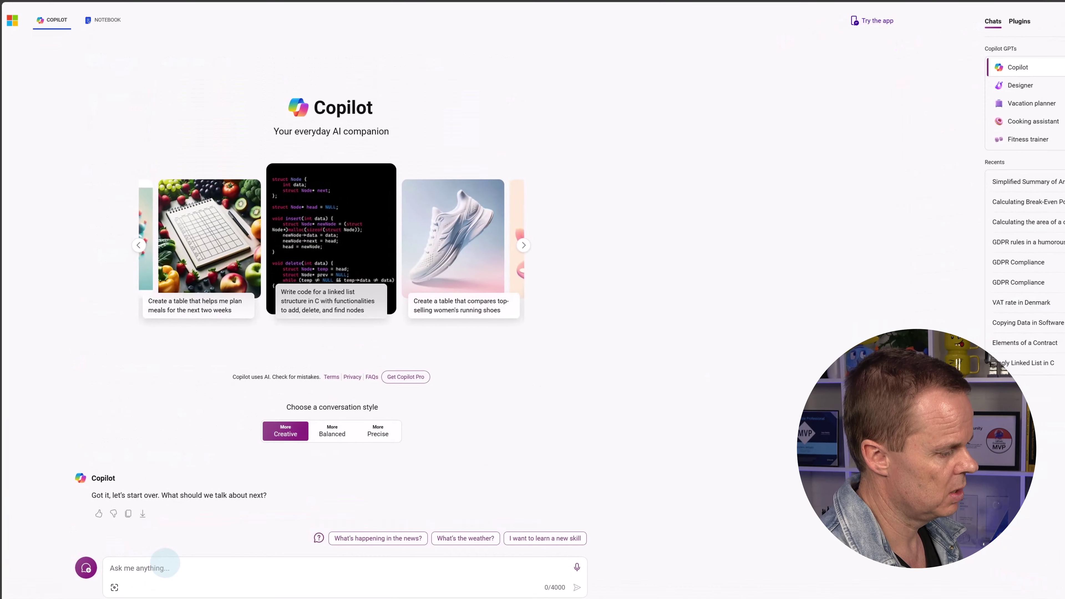
key(ctrl+v)
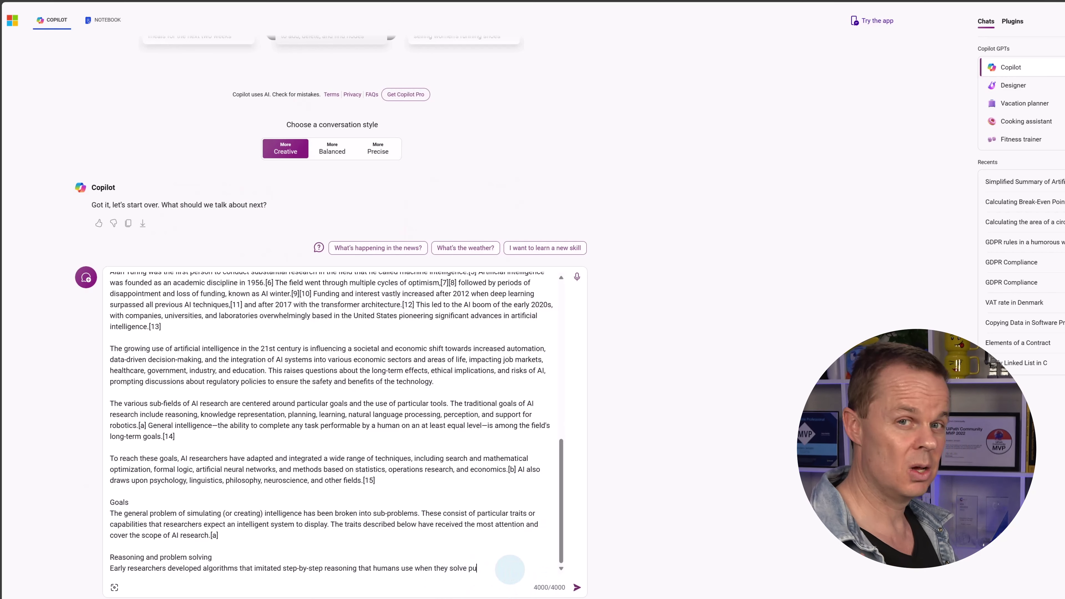
key(ctrl+a)
key(BackSpace)
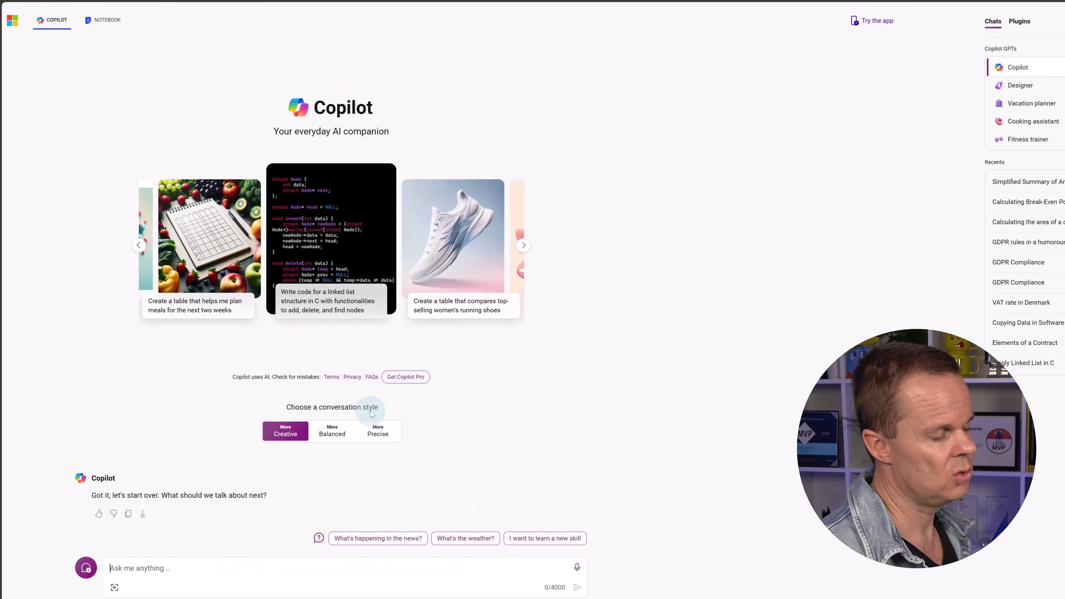
Switch to the Notebook and write the instruction "Summarize the following text in three bullets. Easy to understand.".
click(106, 20)
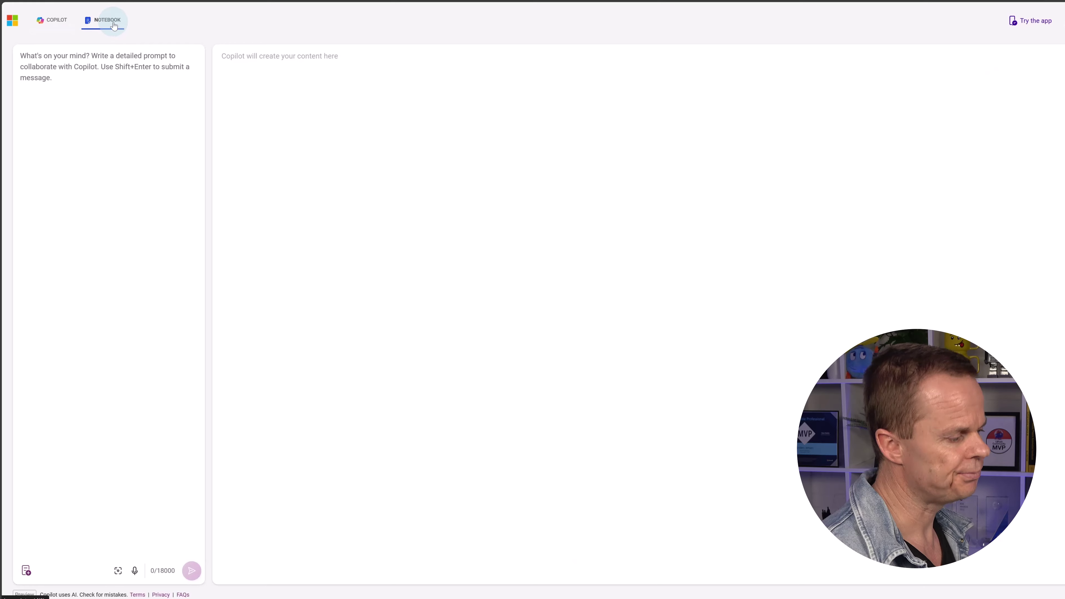
click(71, 58)
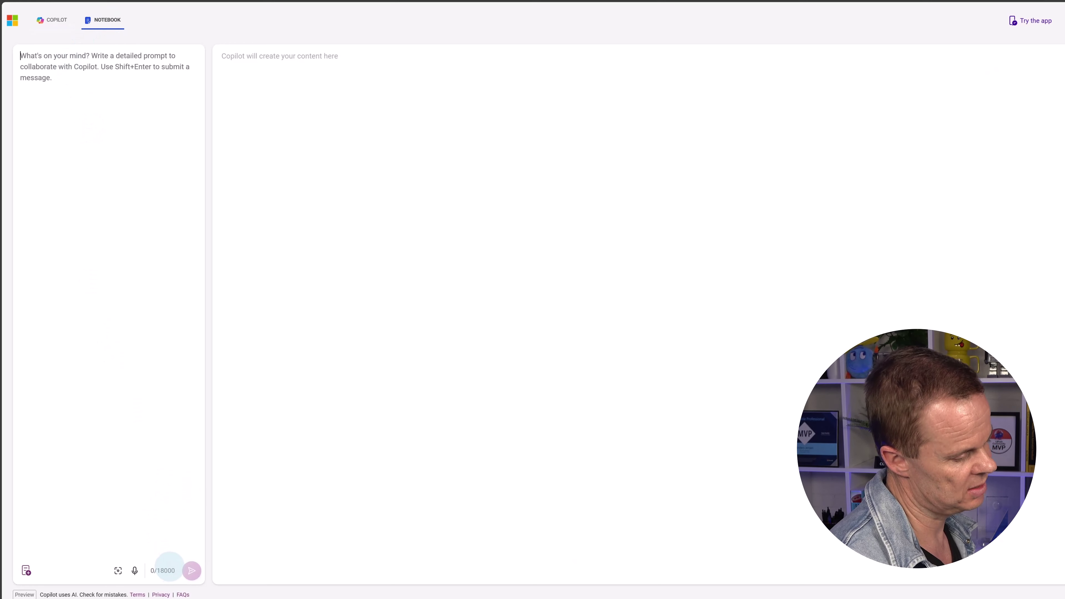
text(Su)
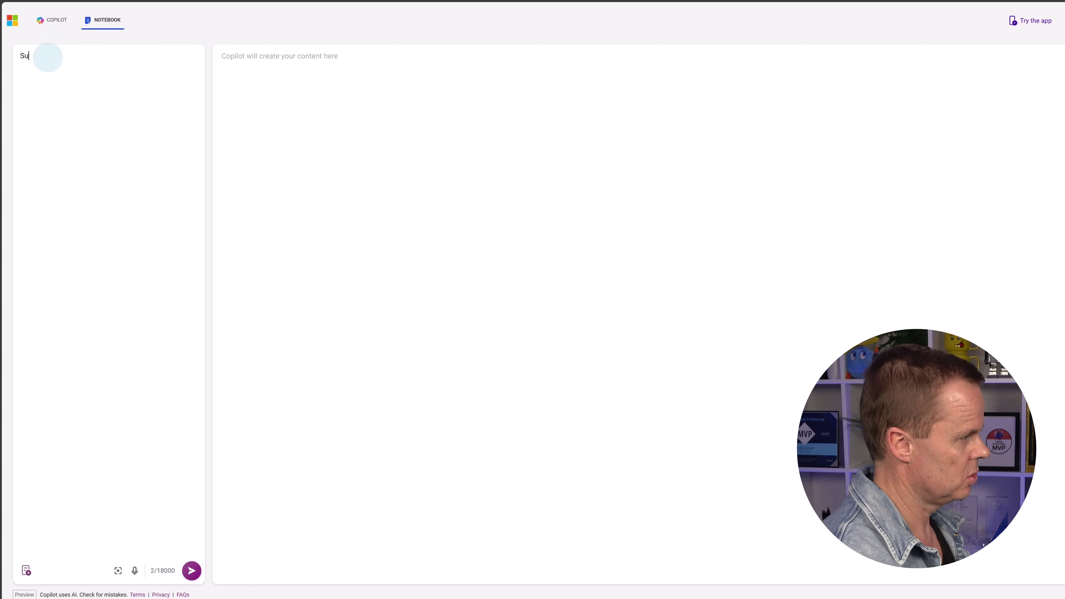
text(mmarize)
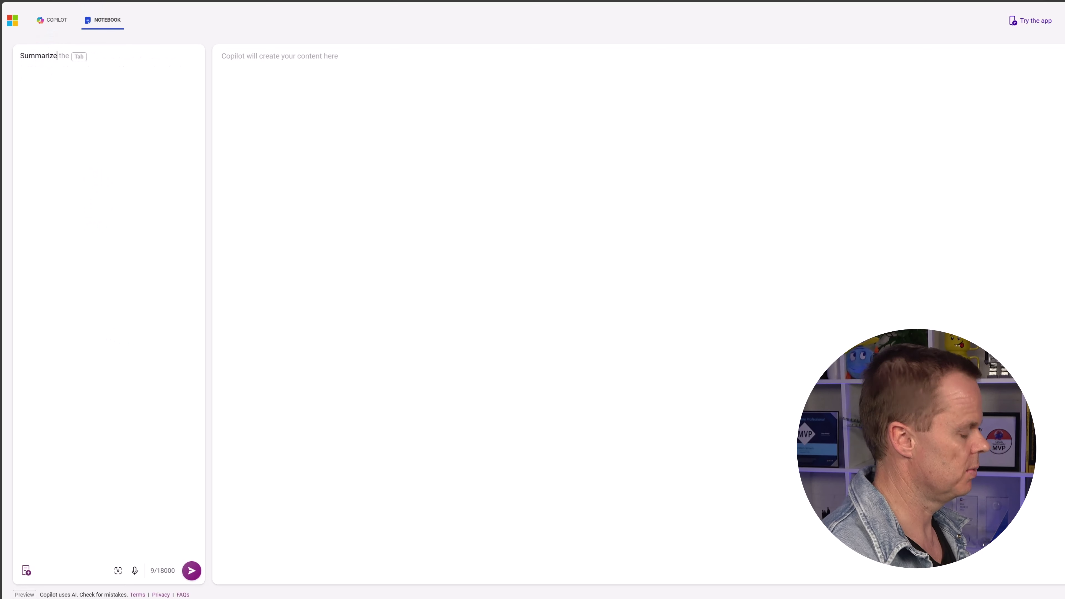
text( t)
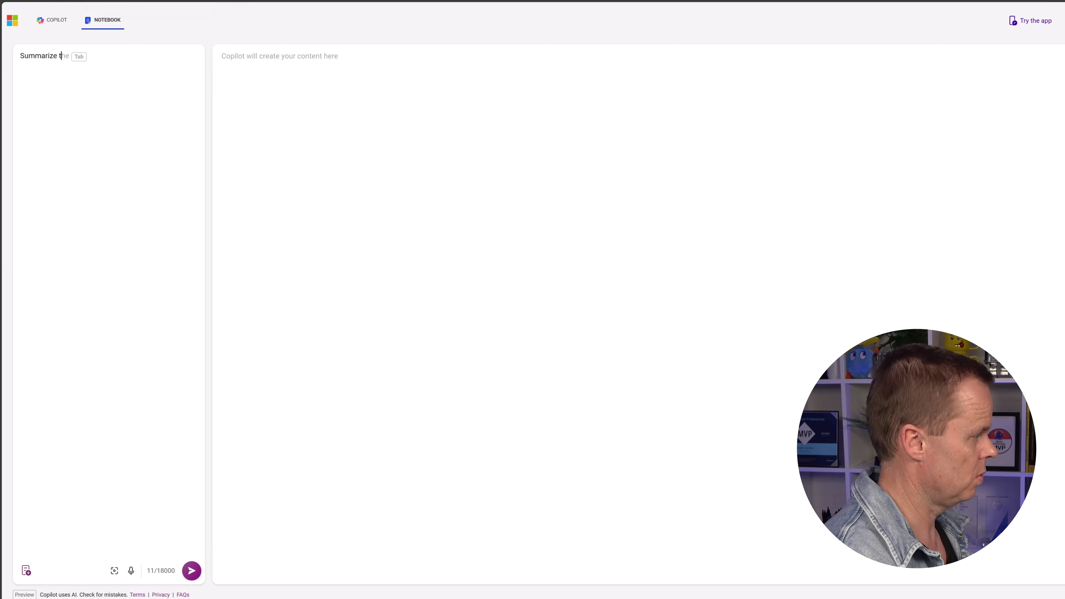
text(he foll)
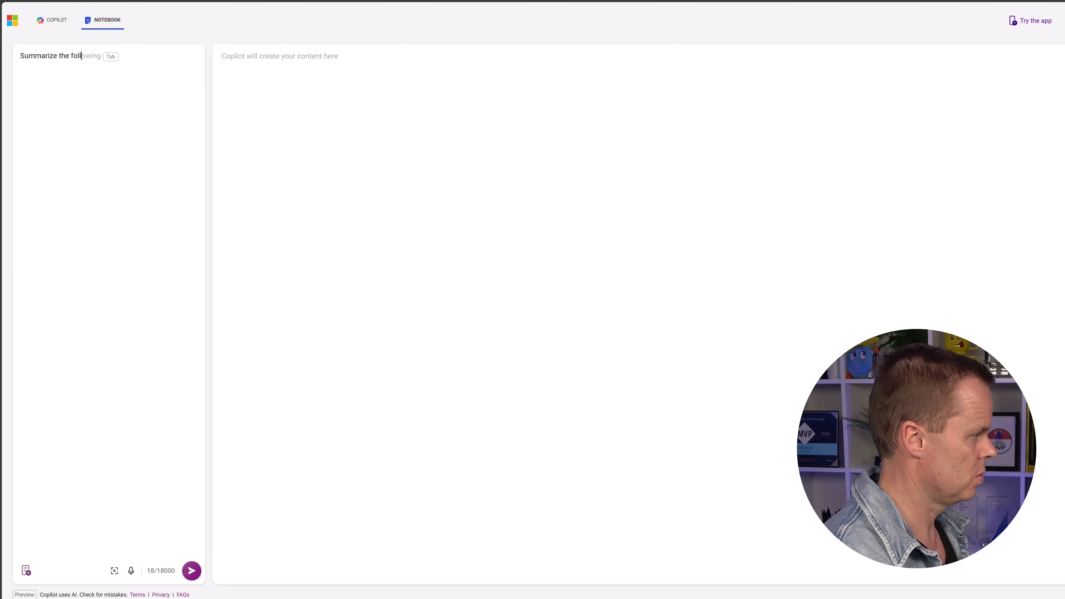
text(owing text i)
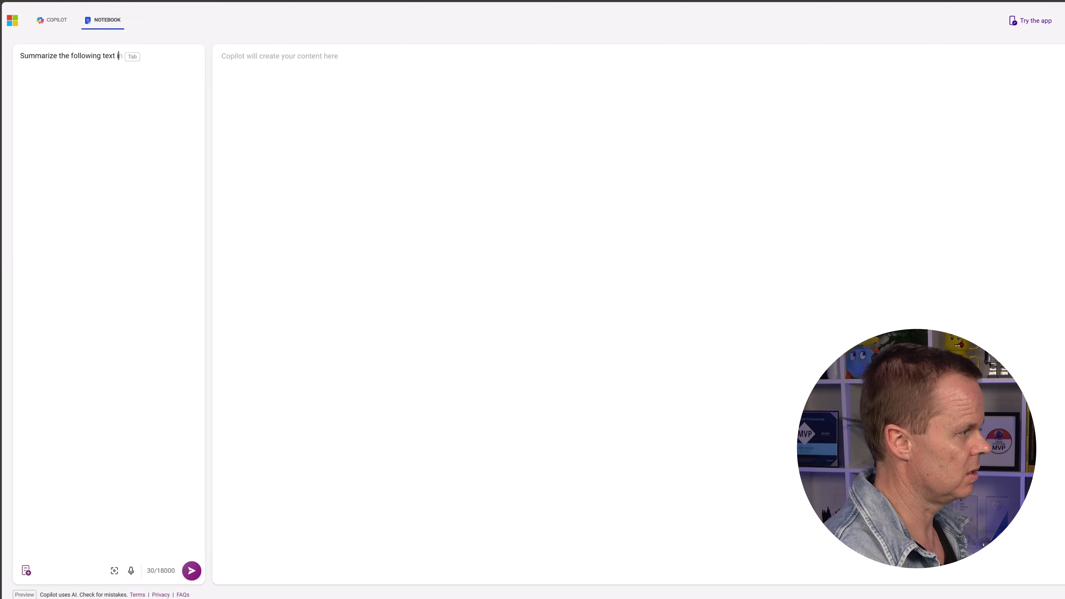
text(n three bullets. Wa)
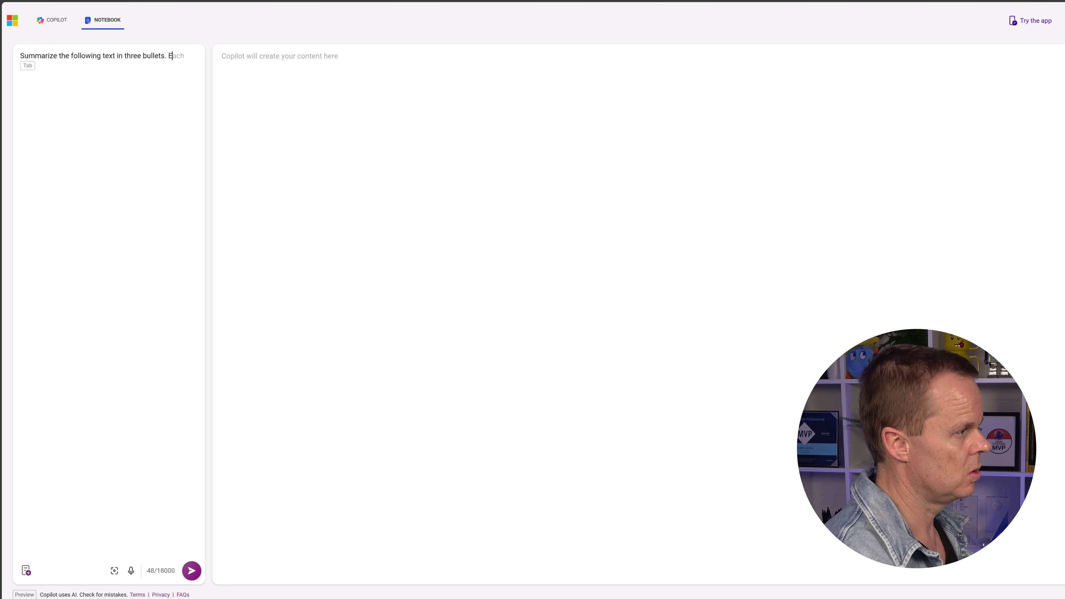
text(asy to unde)
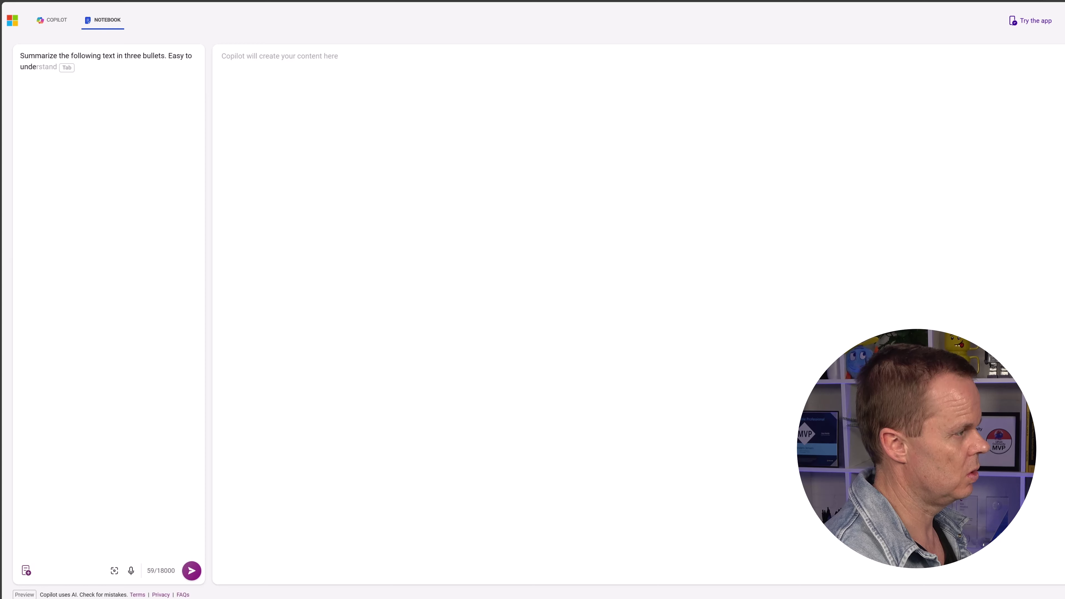
text(rstasnd)
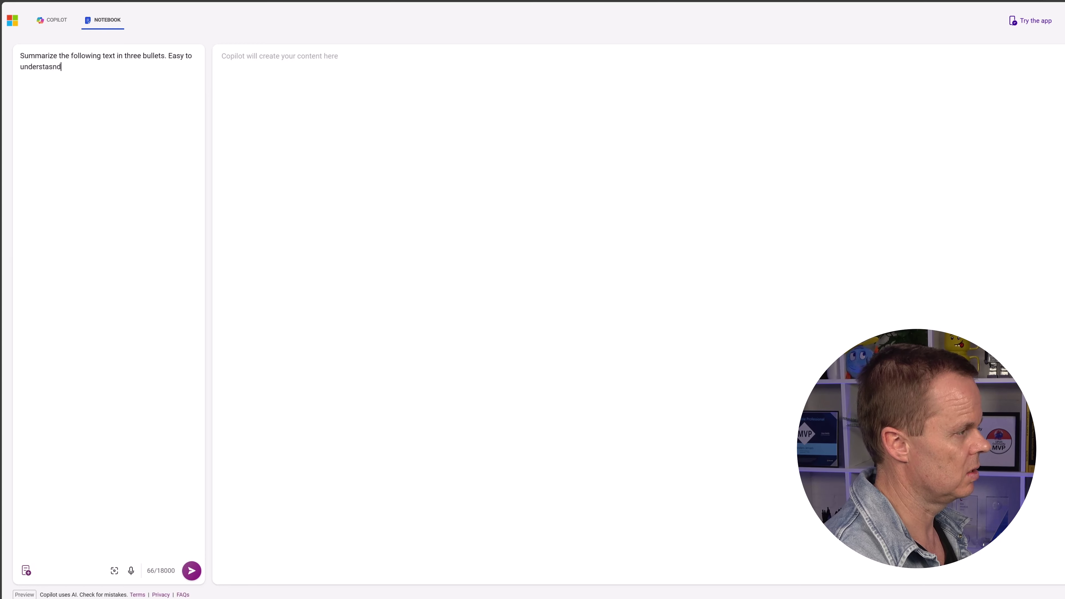
key(BackSpace)
key(BackSpace)
key(BackSpace)
text(nd.)
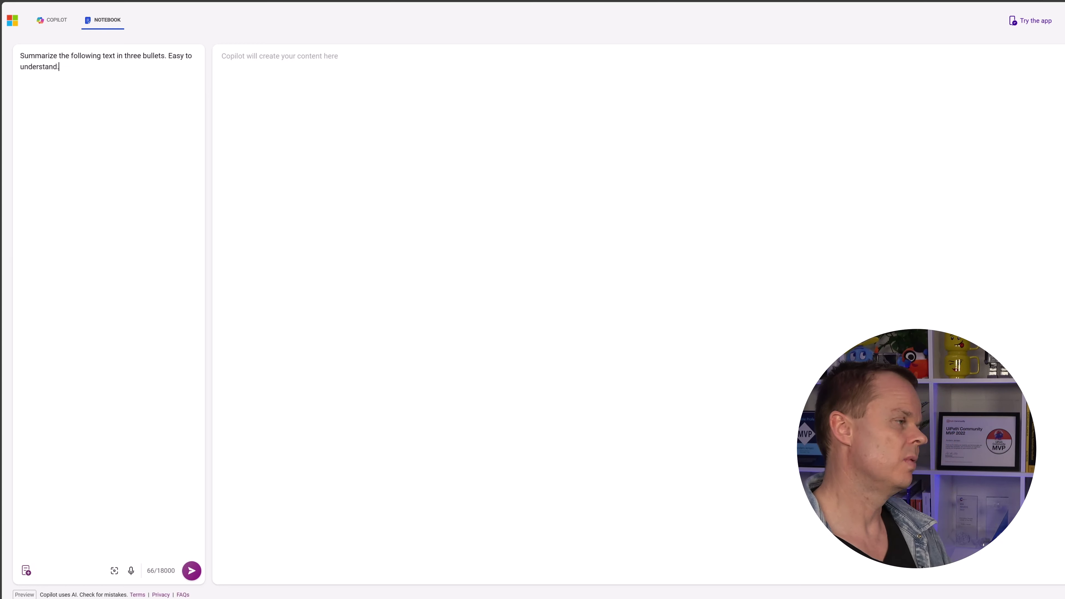
Paste the copied Wikipedia passage below the instruction, enclosed in quotation marks, and submit the Notebook prompt.
key(Return)
key(Return)
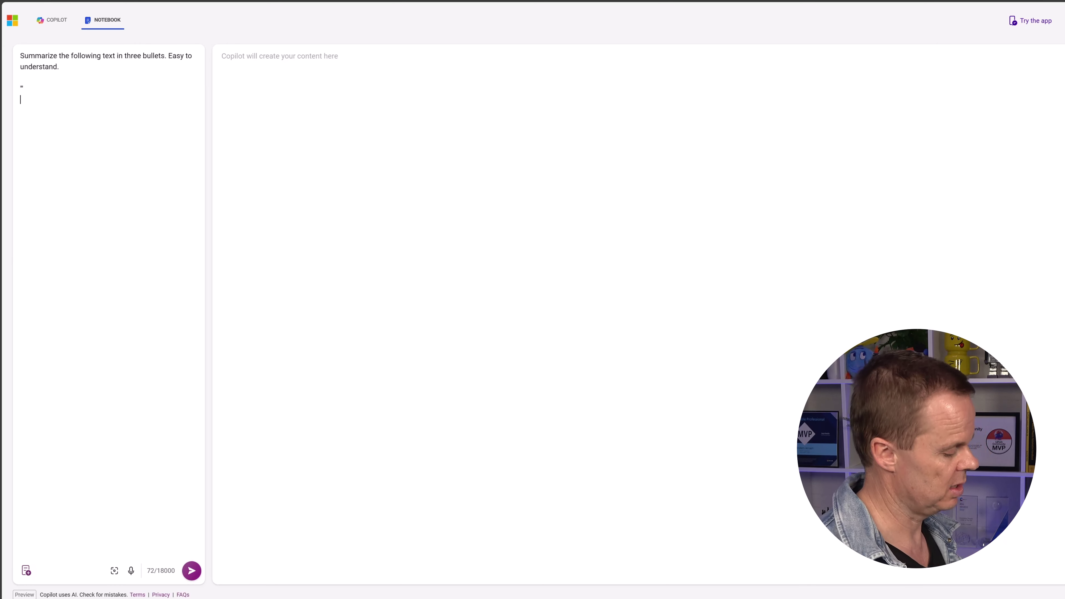
key(ctrl+v)
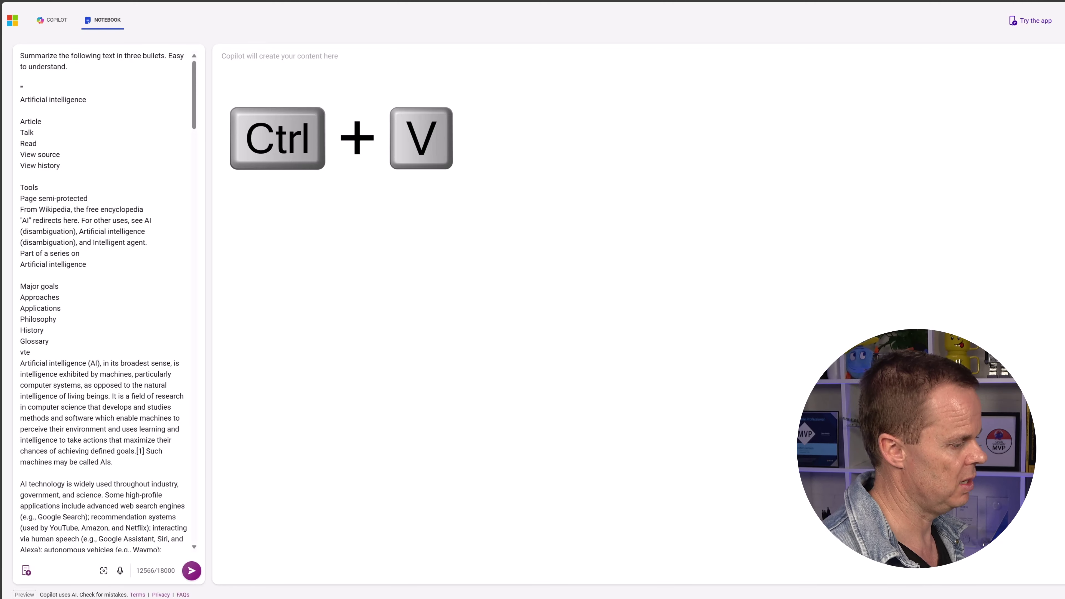
scroll(95, 350, down, 20)
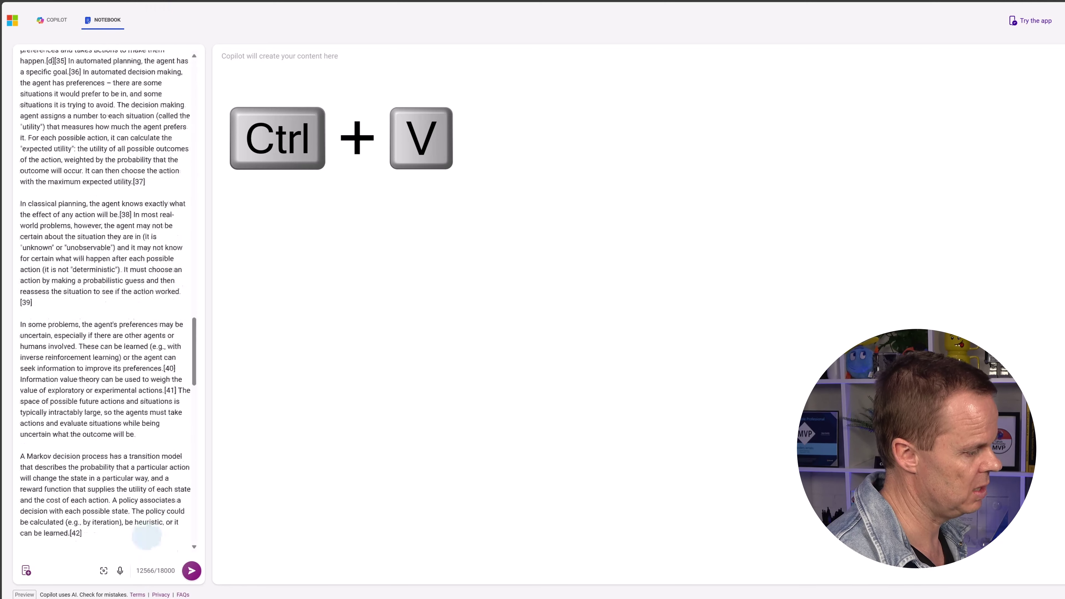
key(Return)
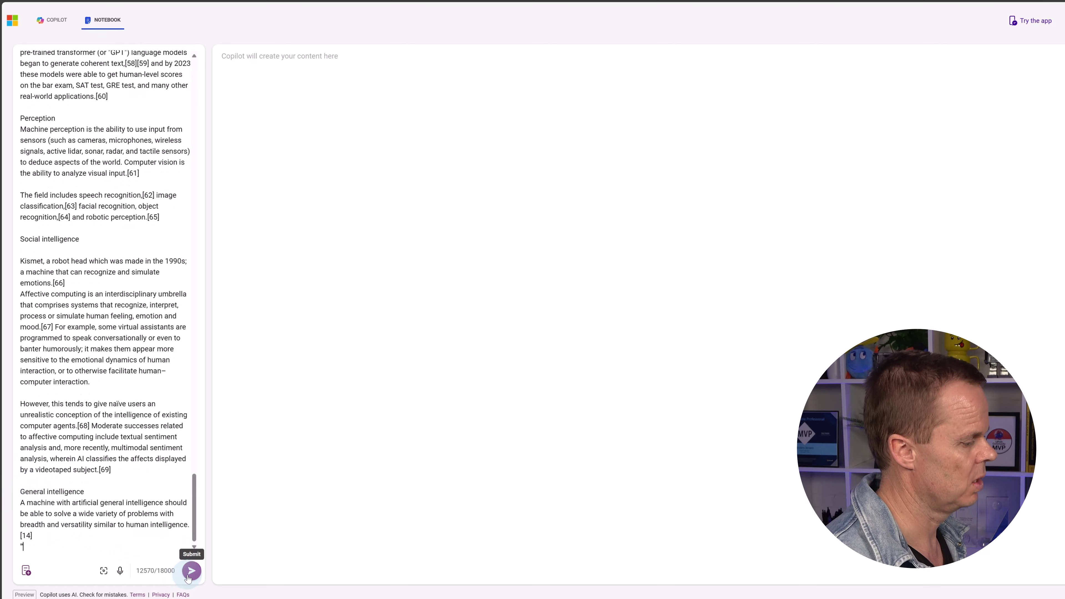
click(188, 576)
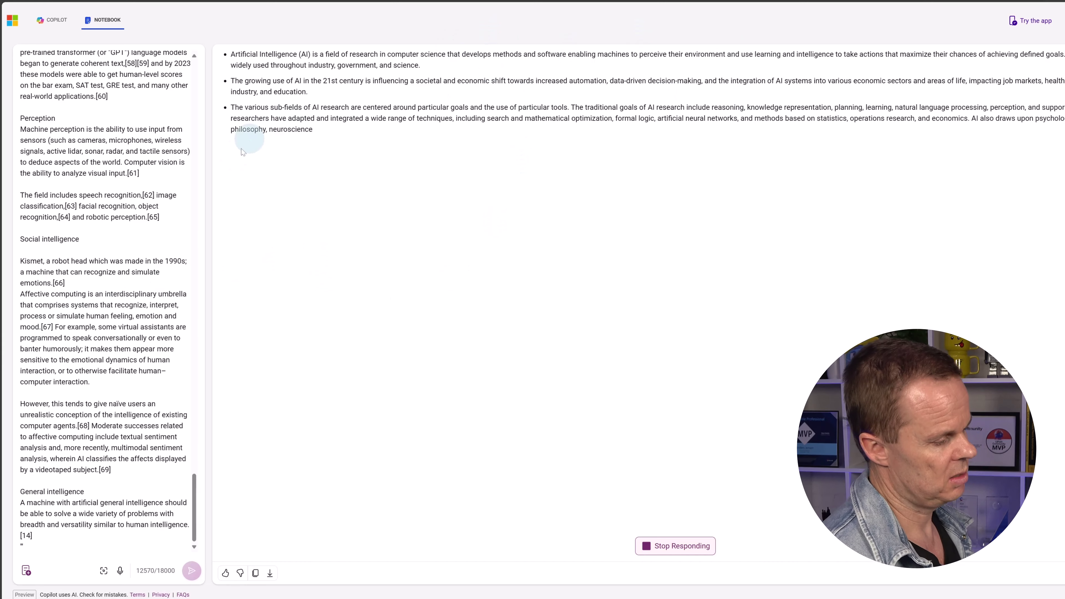
Return to the Copilot chat and send the prompt "Make a timeline of the financial crisis".
click(58, 28)
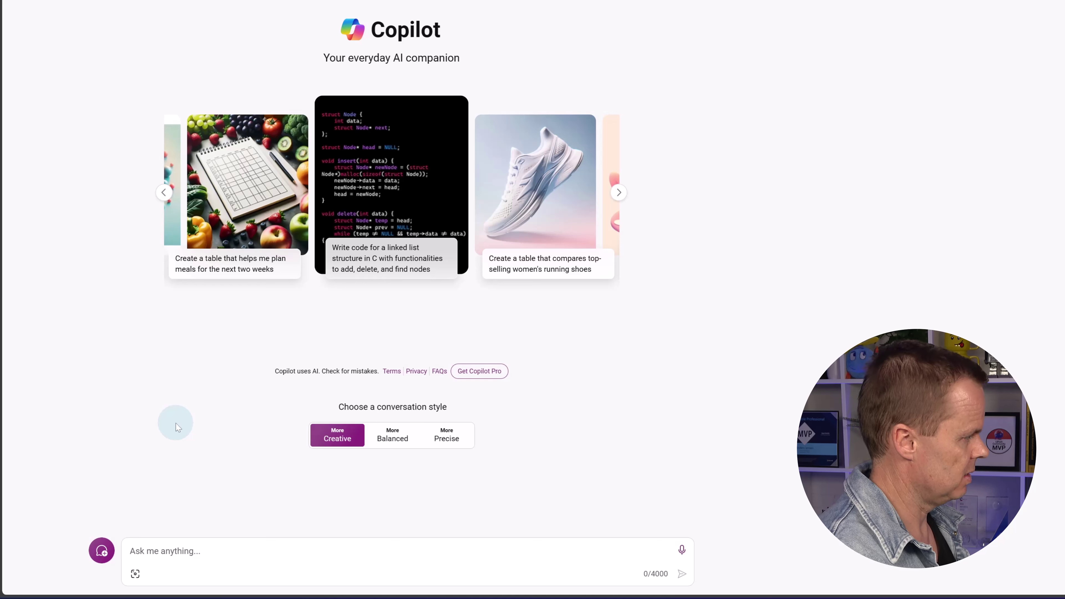
text(Make a timeline of the financial crisis)
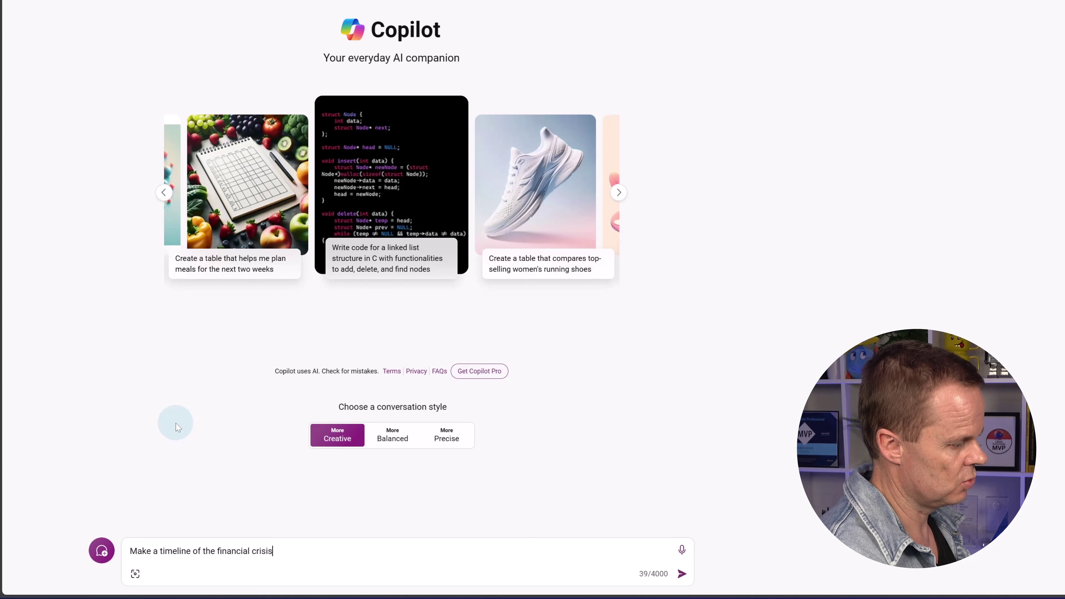
key(Return)
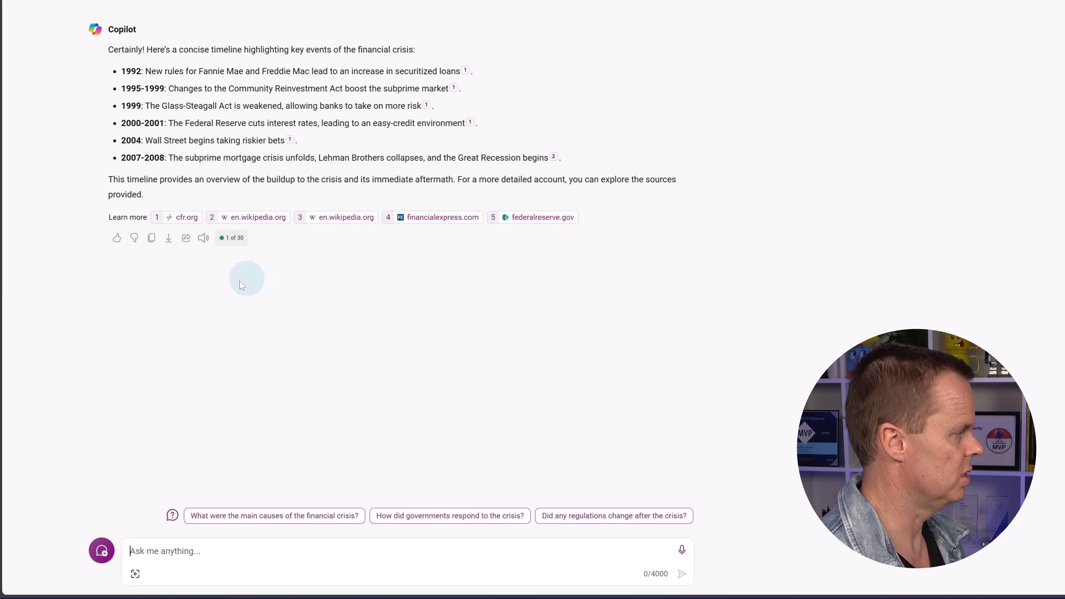
In a new topic, send "Suggest three strategies to improve customer relations and customer satisfaction in a company that sells online courses".
click(101, 551)
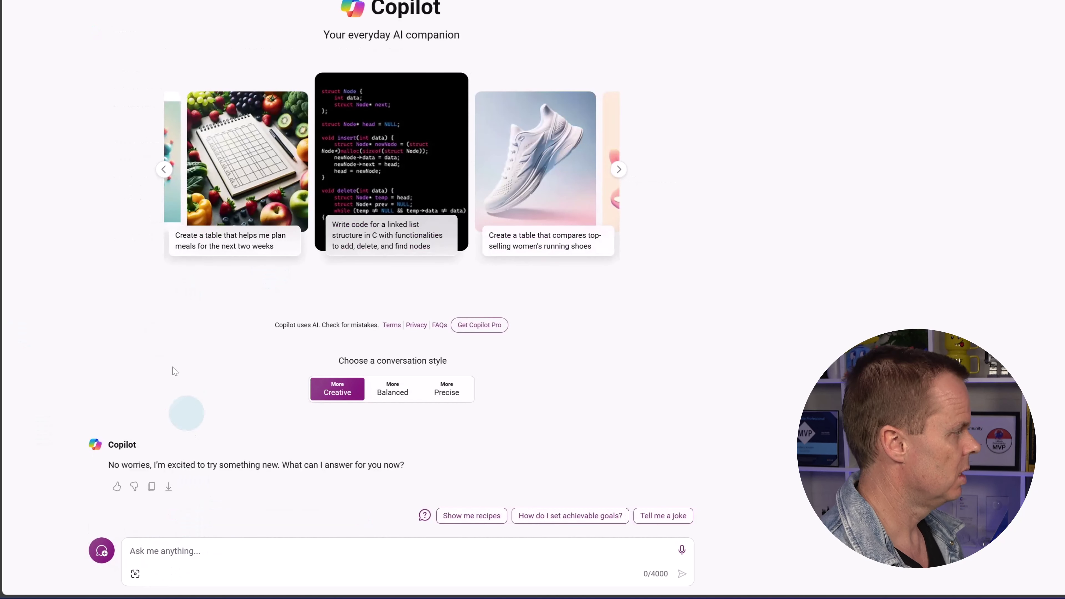
text(Sugges)
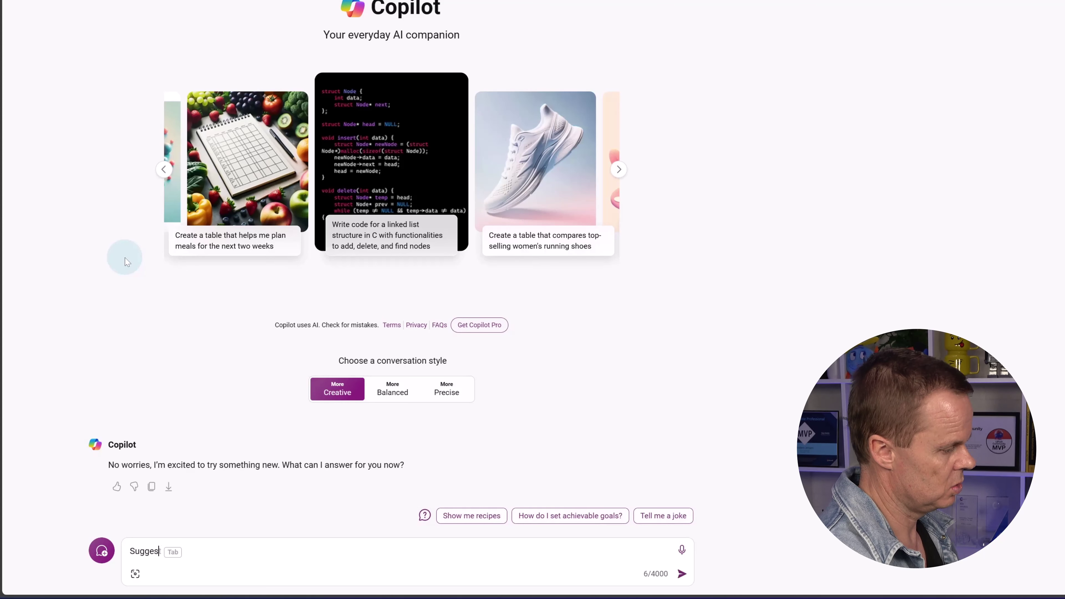
text(t three stra)
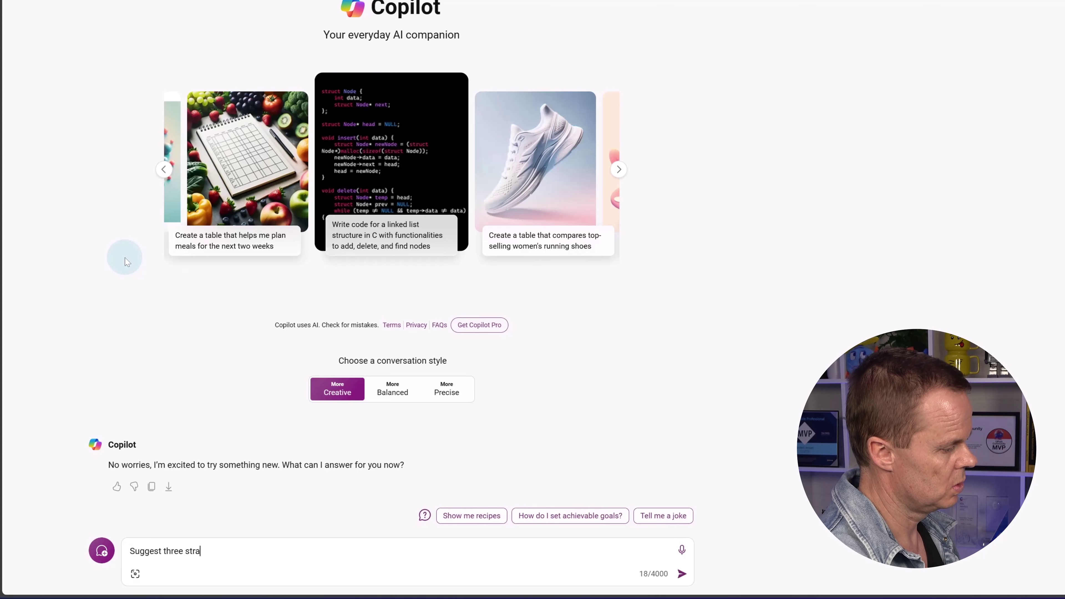
text(tegies to i)
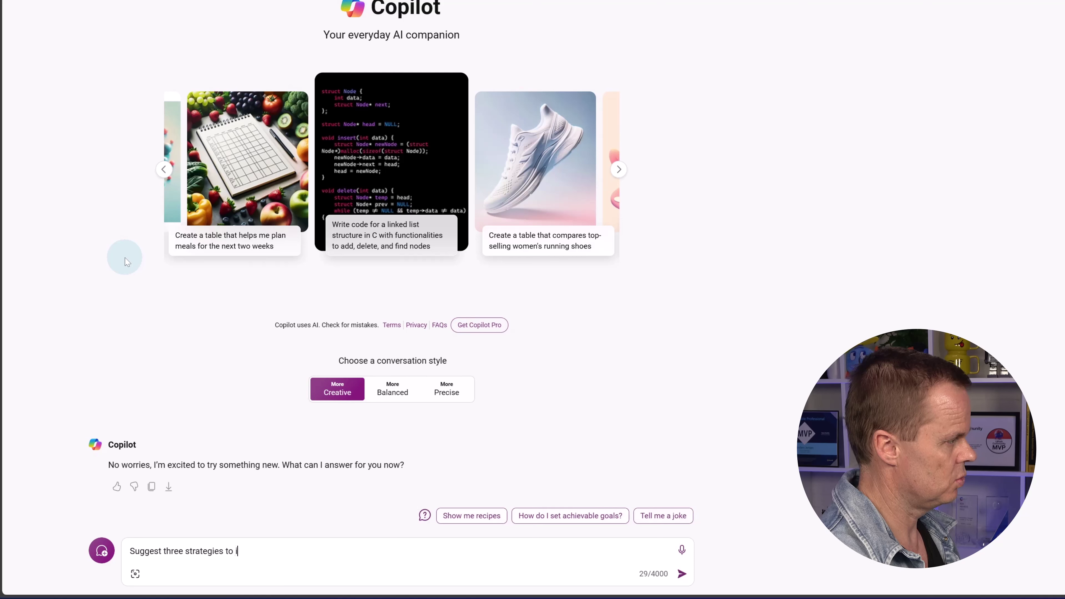
text(mprove customer)
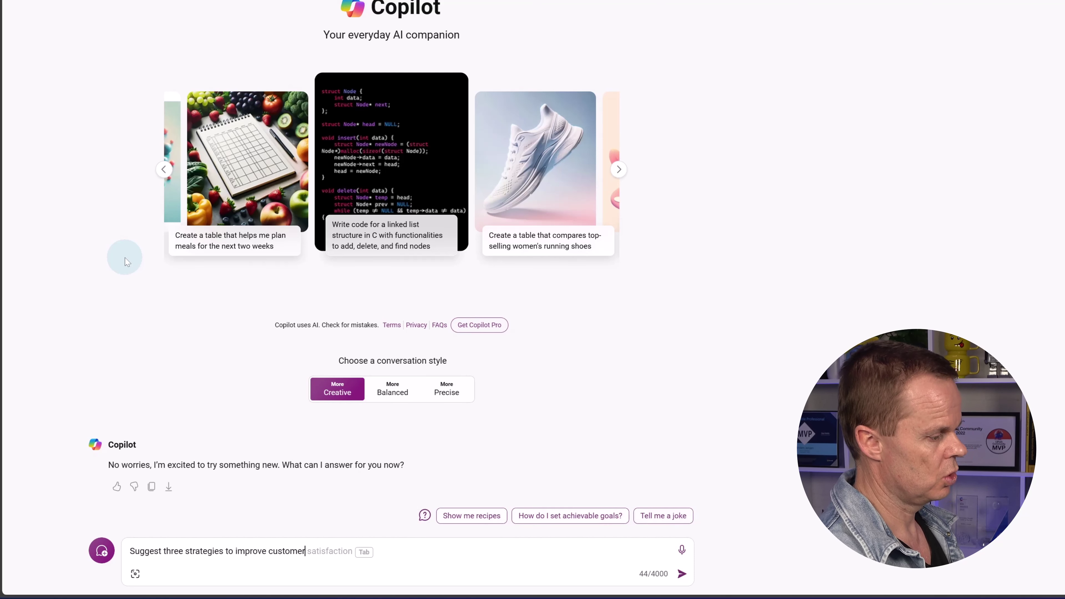
text( relati)
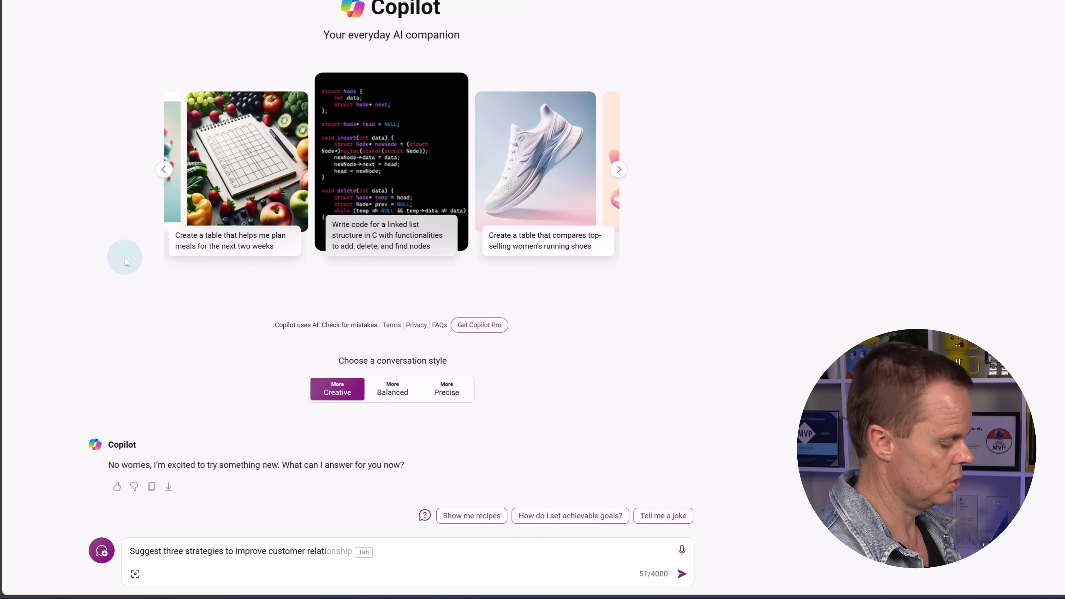
text(ons)
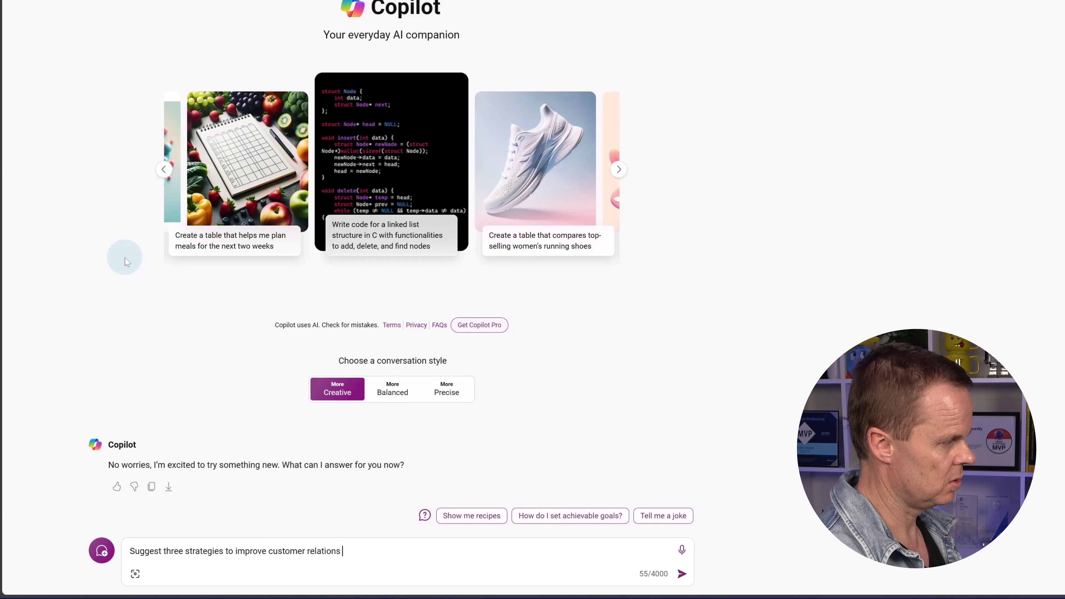
text( and customer s)
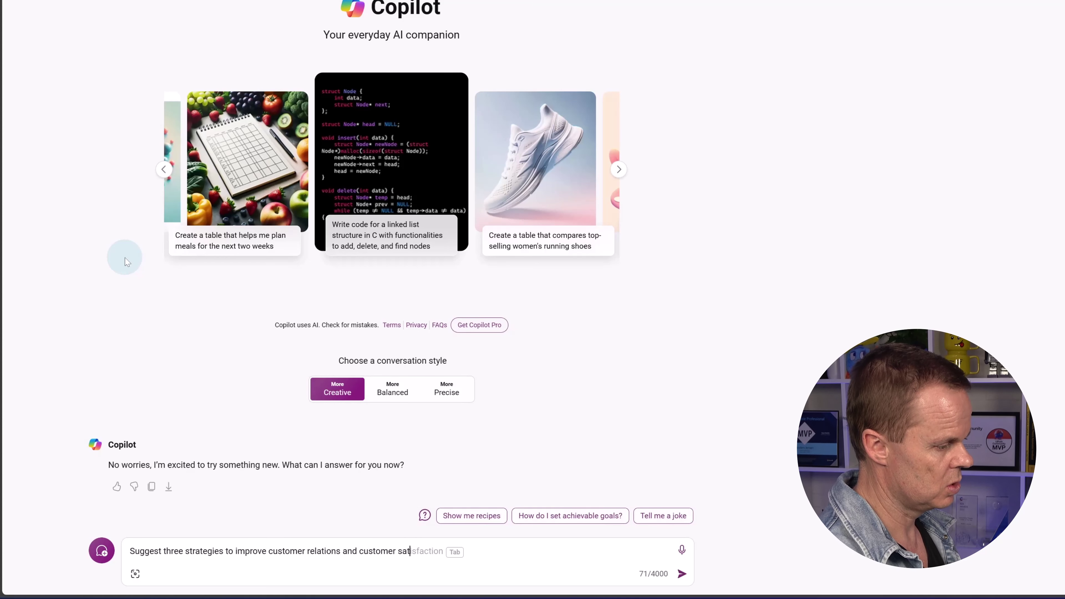
text(at)
key(Tab)
text(in a c)
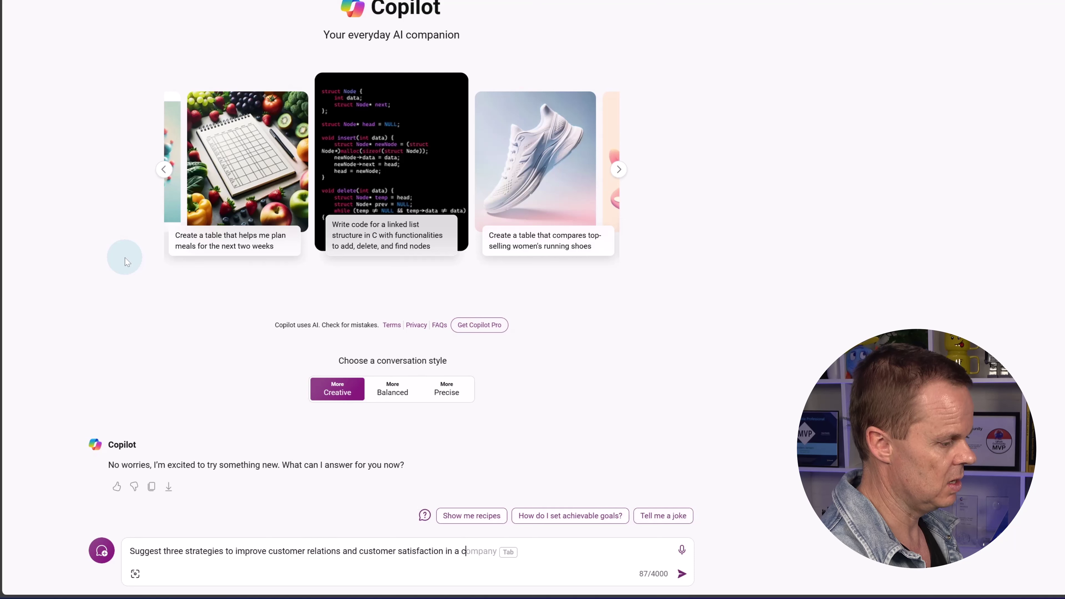
text(ompany )
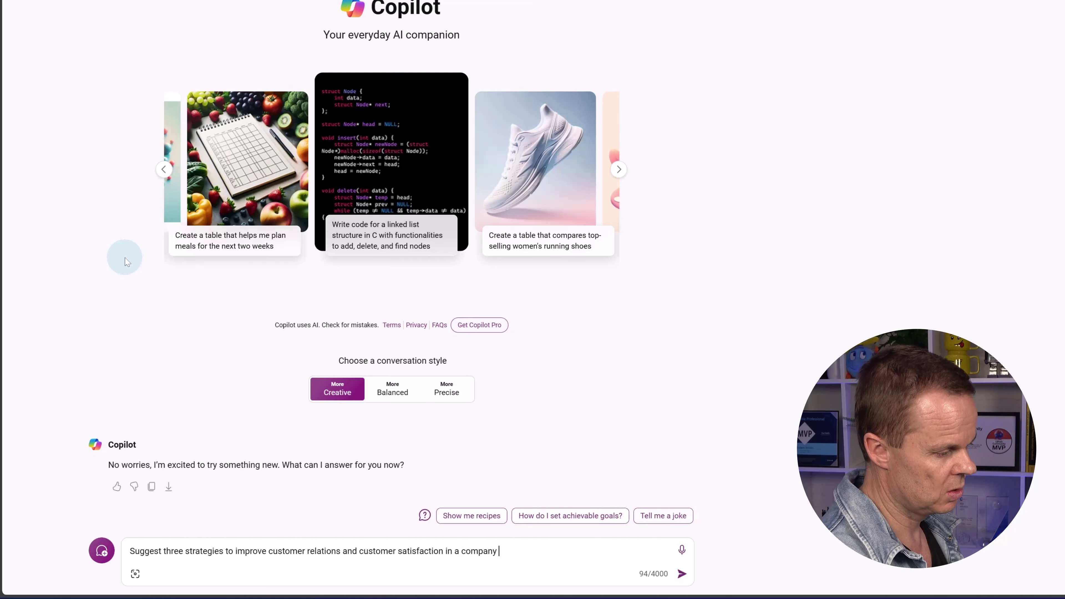
text(that sells )
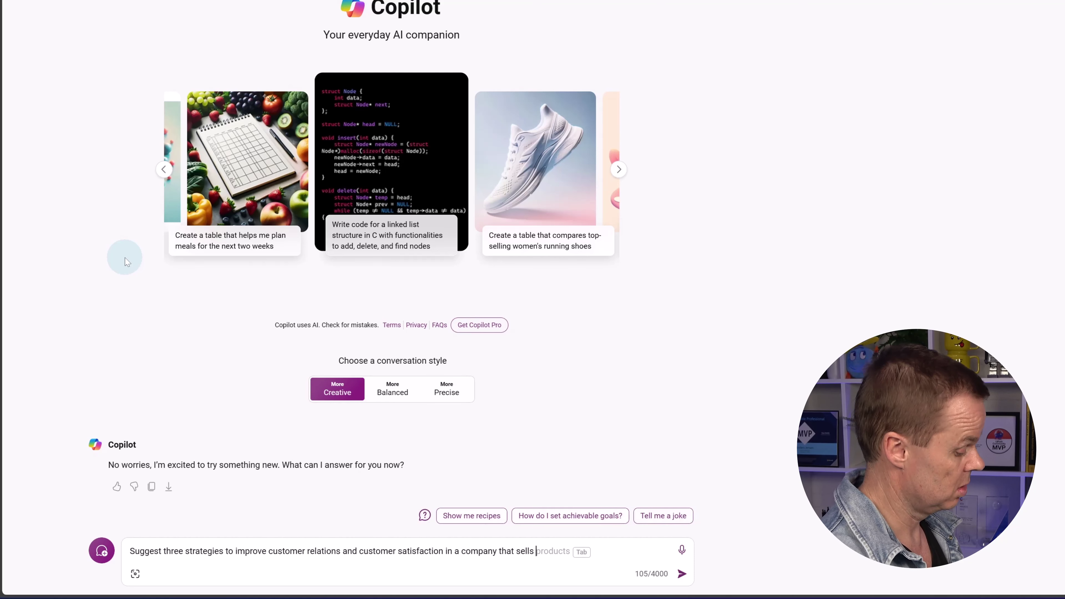
text(online c)
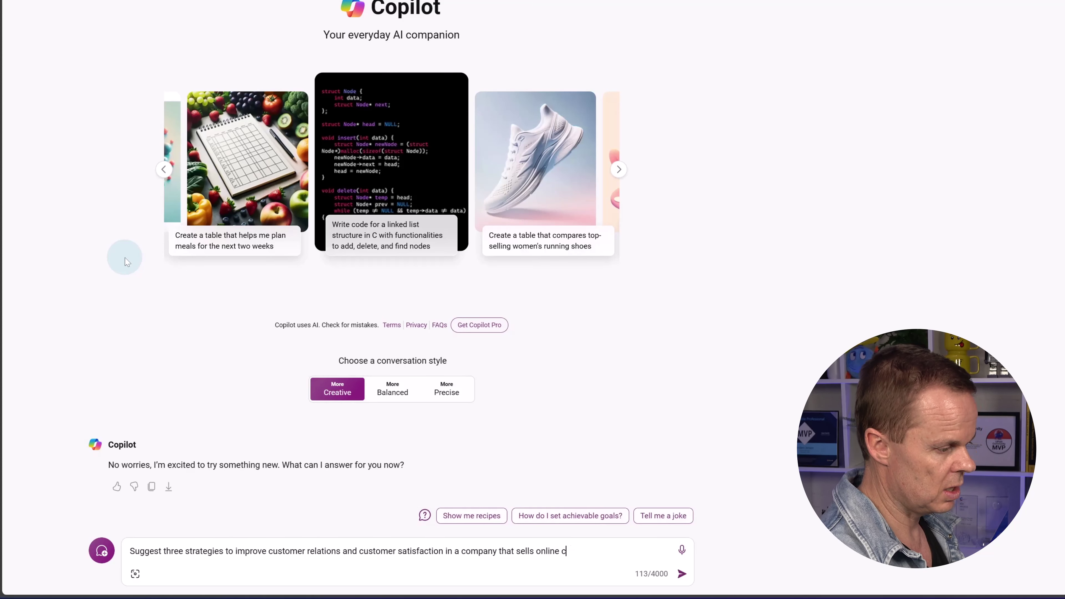
text(ourses)
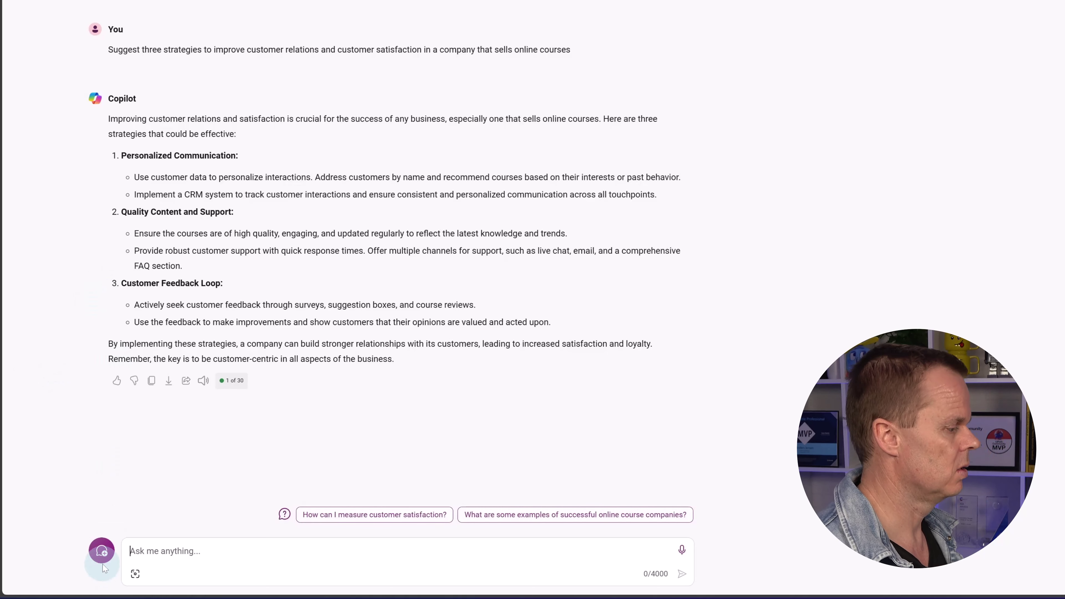
Start a new topic and write the prompt "Write a short story about a fictional company facing a sudden decline in sales".
click(104, 551)
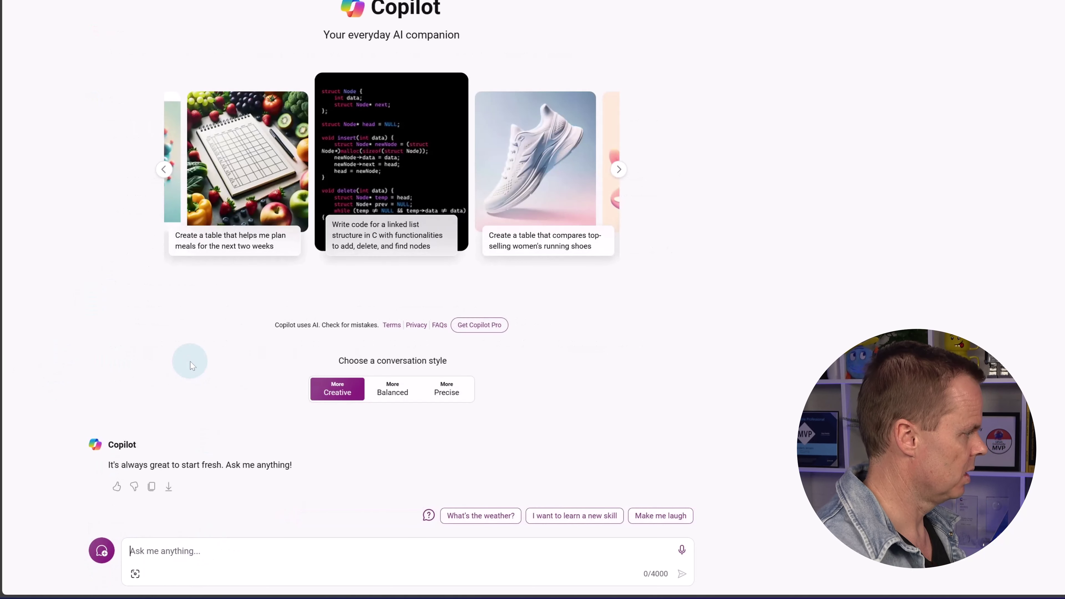
text(Write a short)
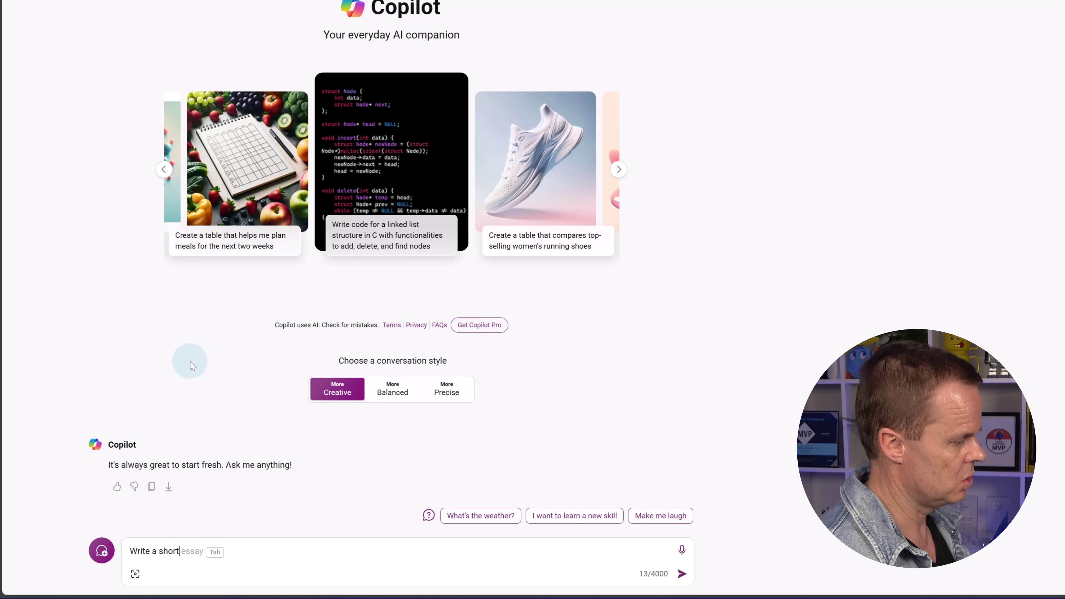
text( story about )
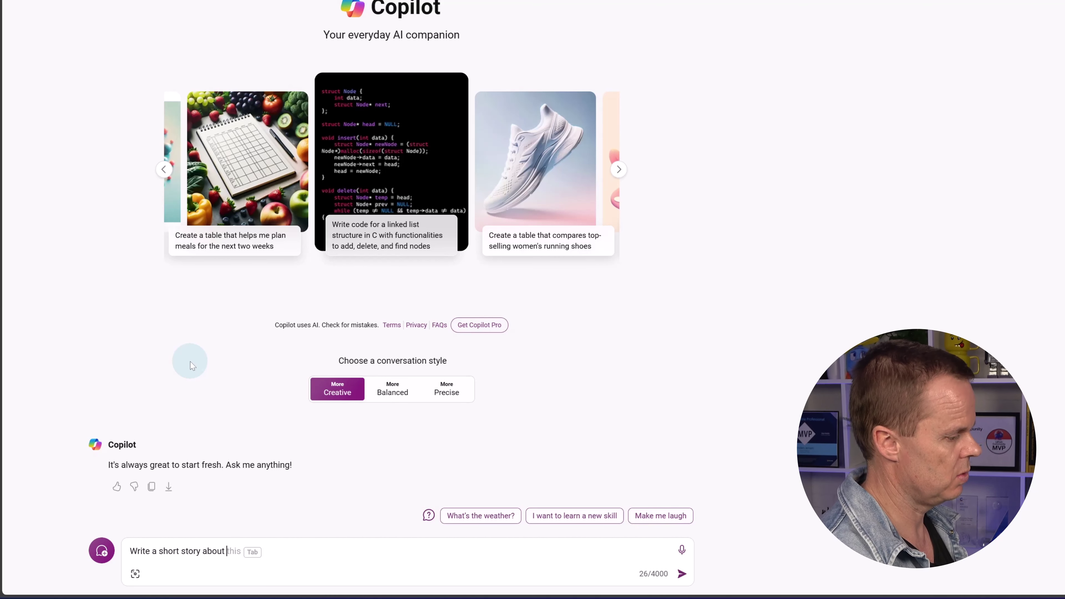
text(a fictional)
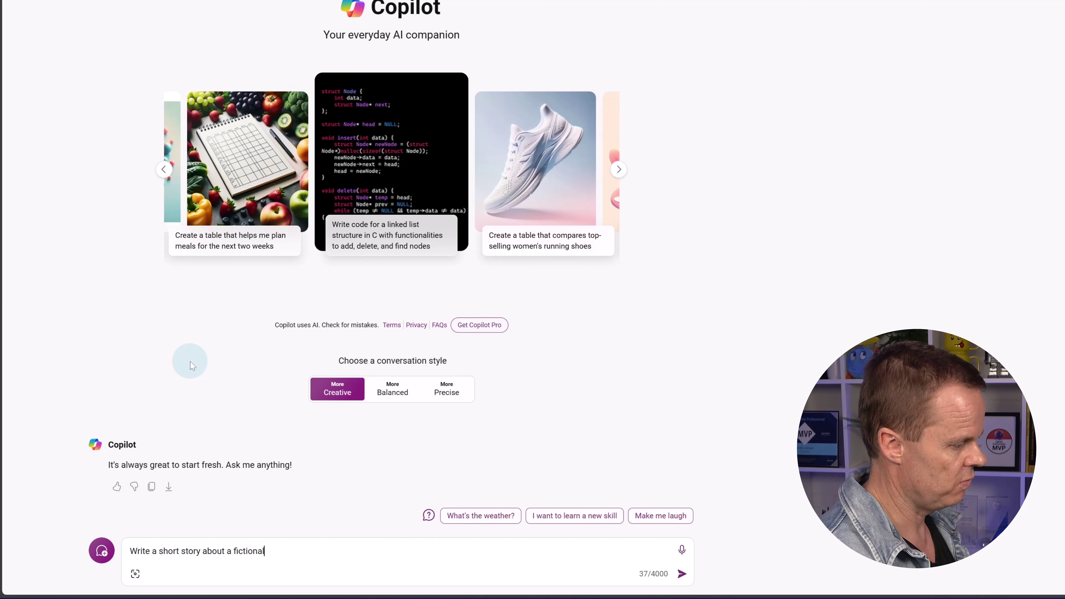
text( company)
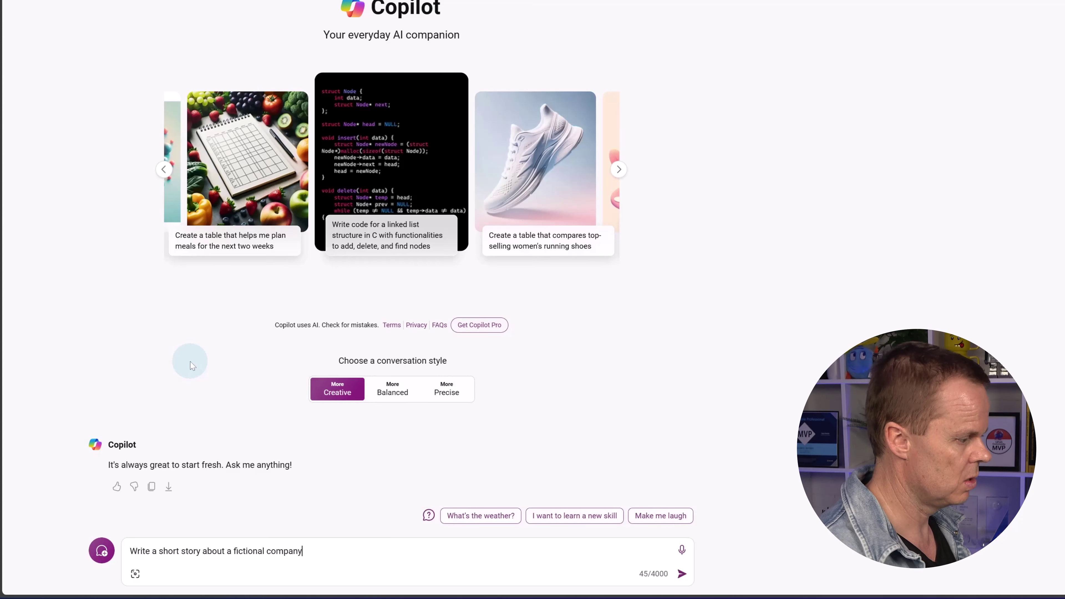
text( facing a )
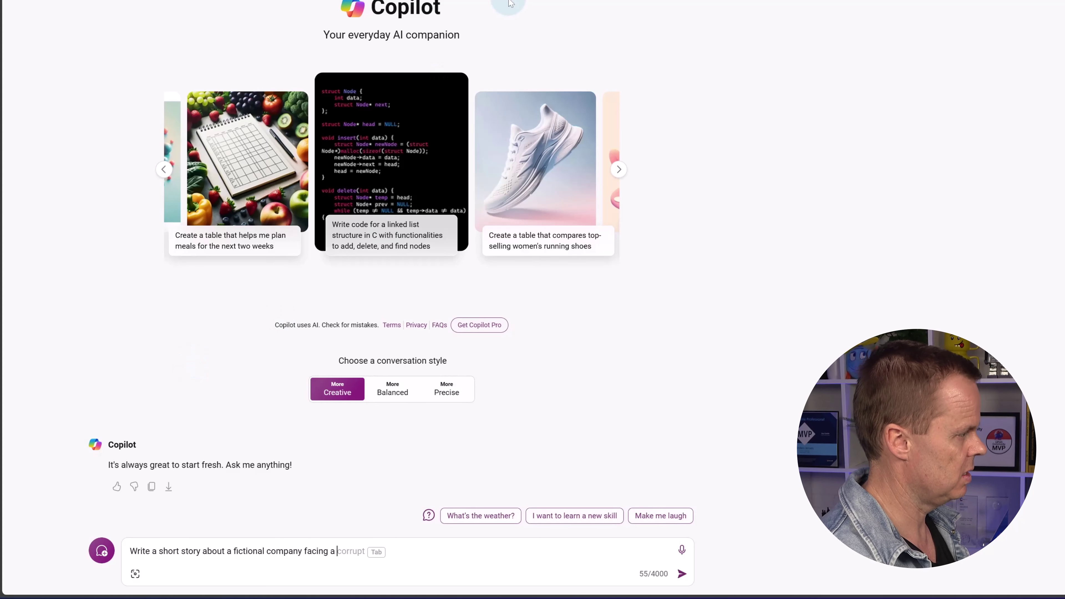
text(sudden decl)
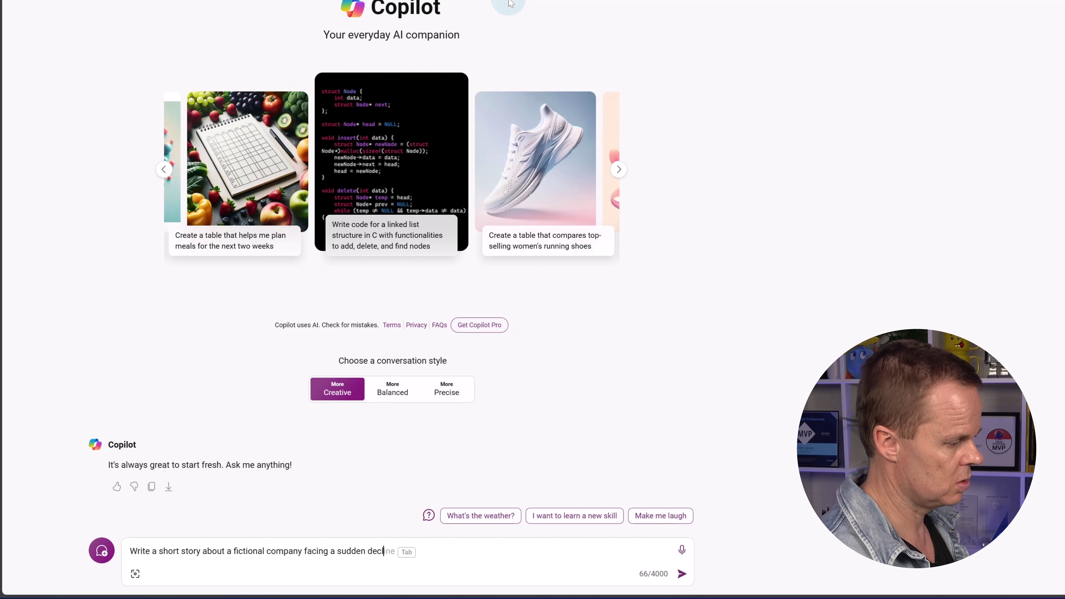
key(Tab)
text(decline in sal)
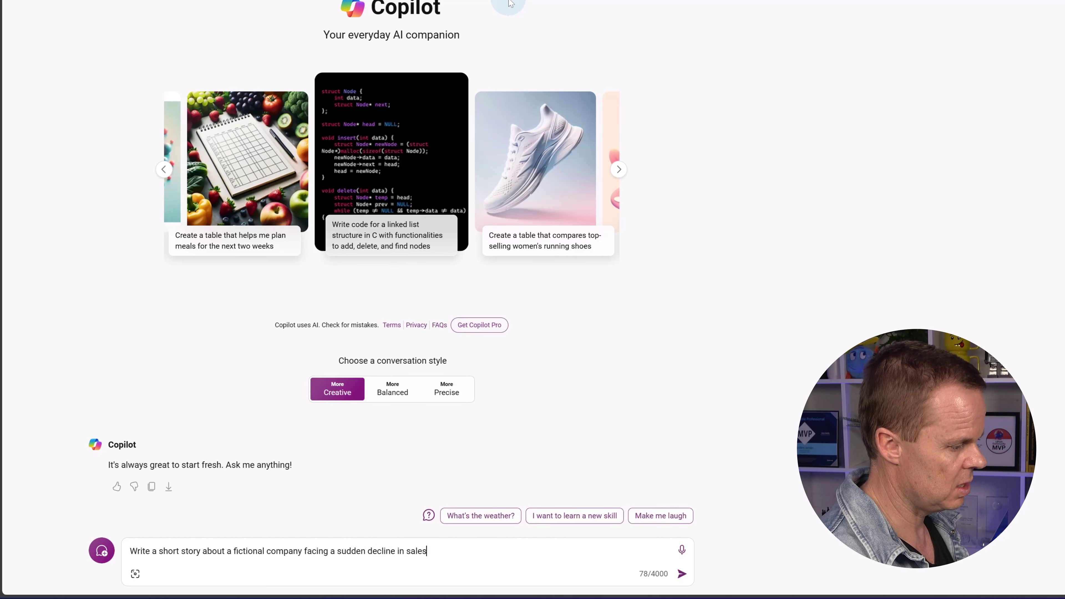
Complete the short-story prompt with "Describe how administrative staff navigates through the challenge and propose innovative solutions." and submit it.
text(es. Describe )
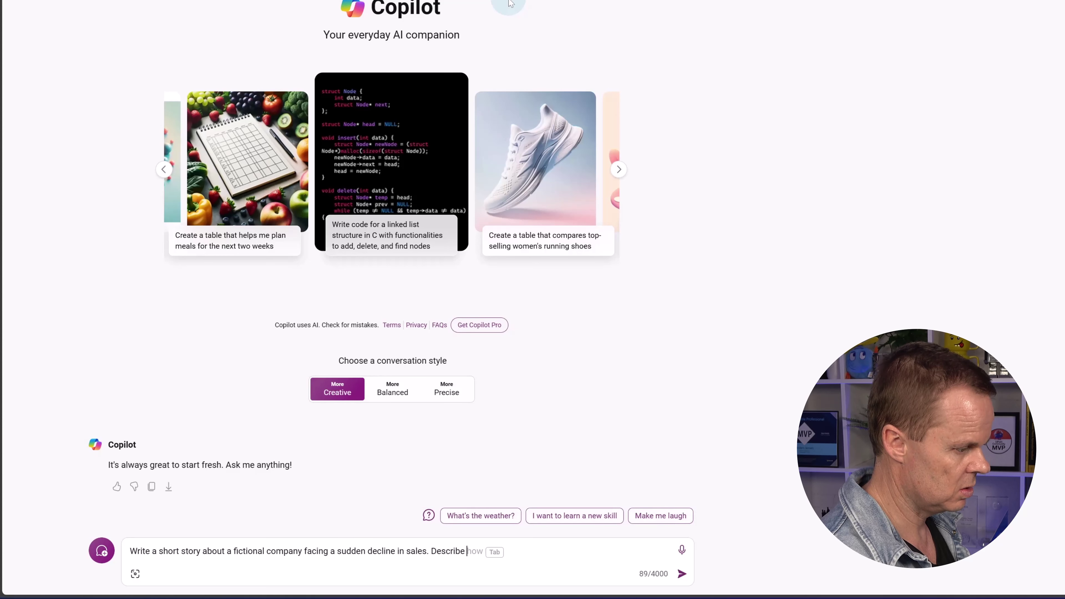
text(how admini)
key(Tab)
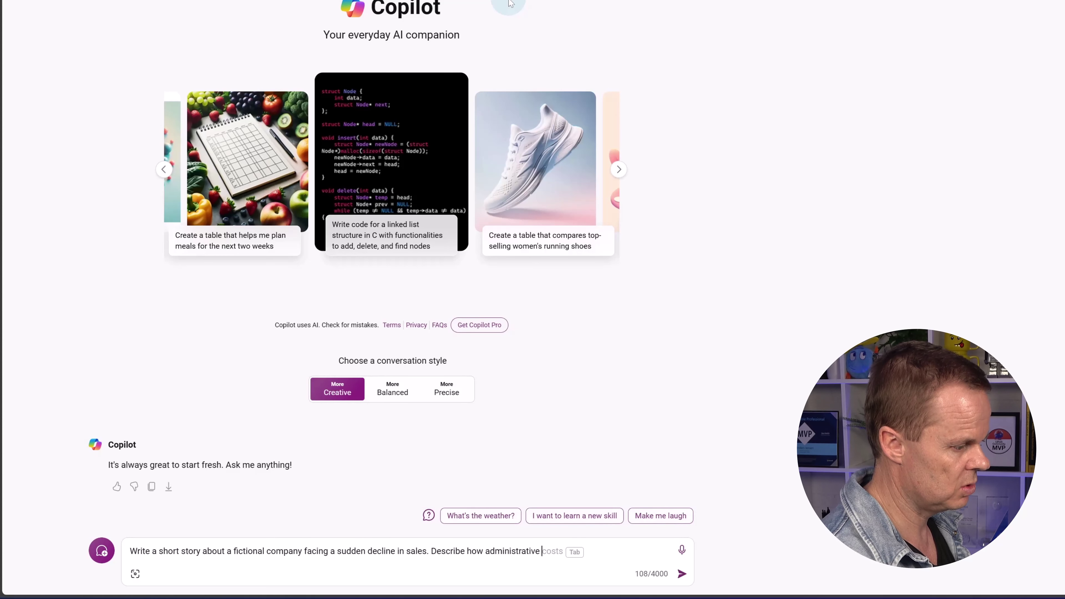
text(staf)
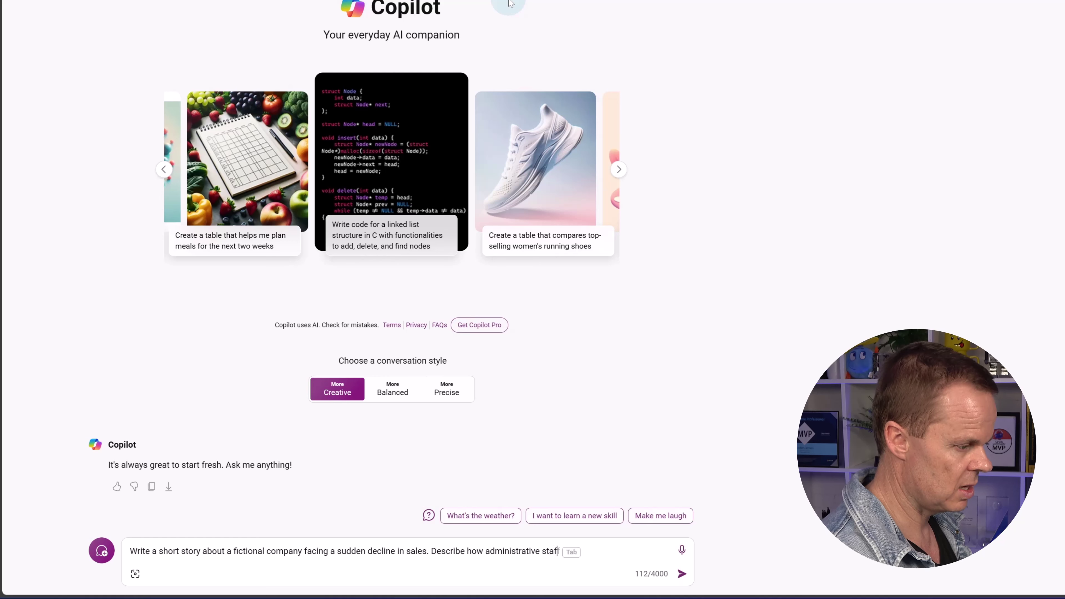
text(f navigates)
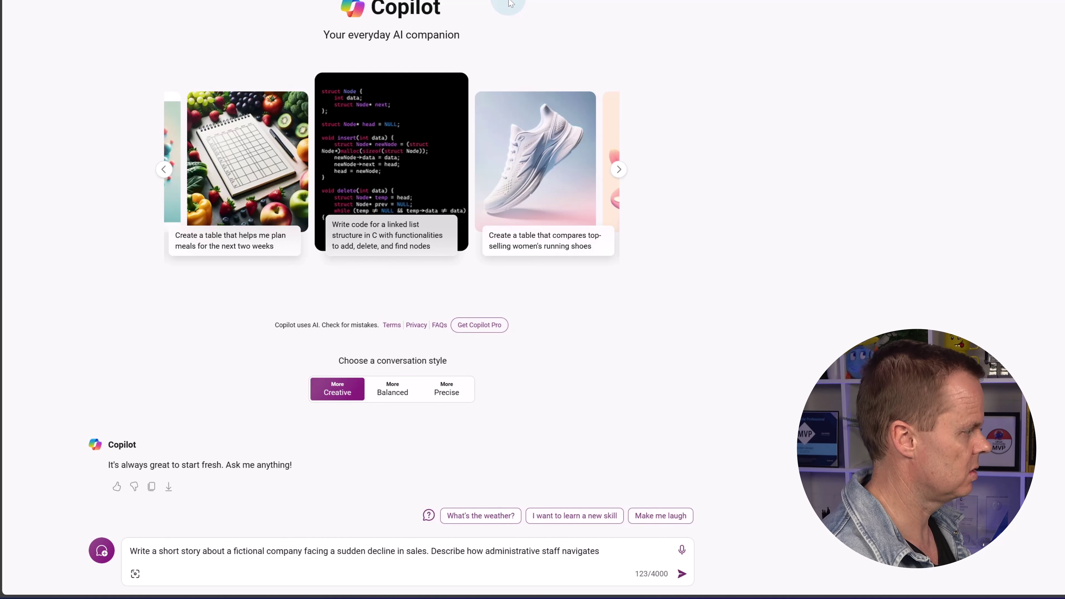
text( through the c)
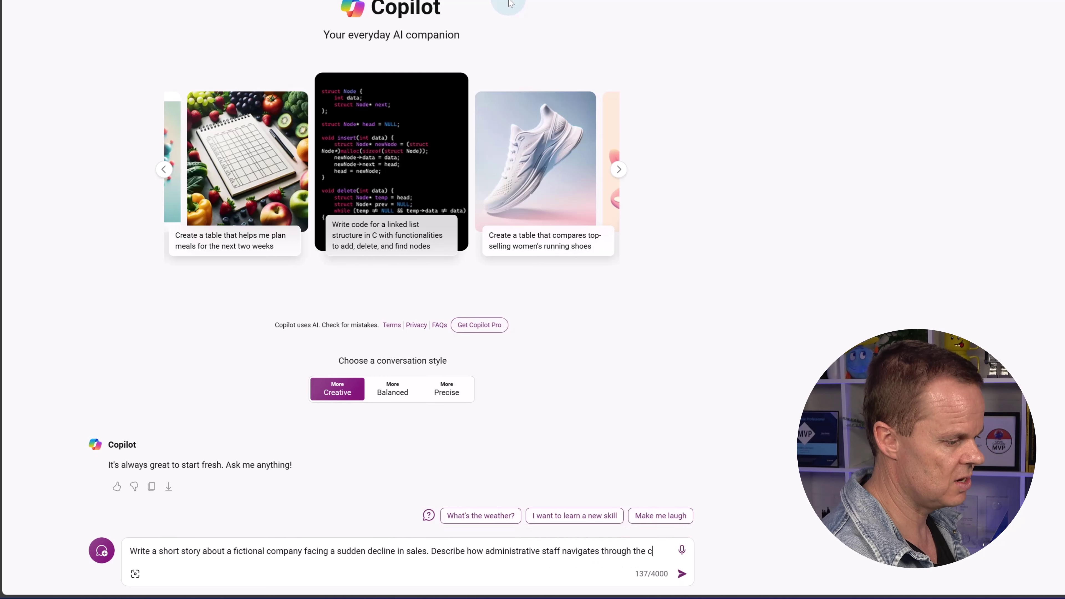
text(hallenge and props)
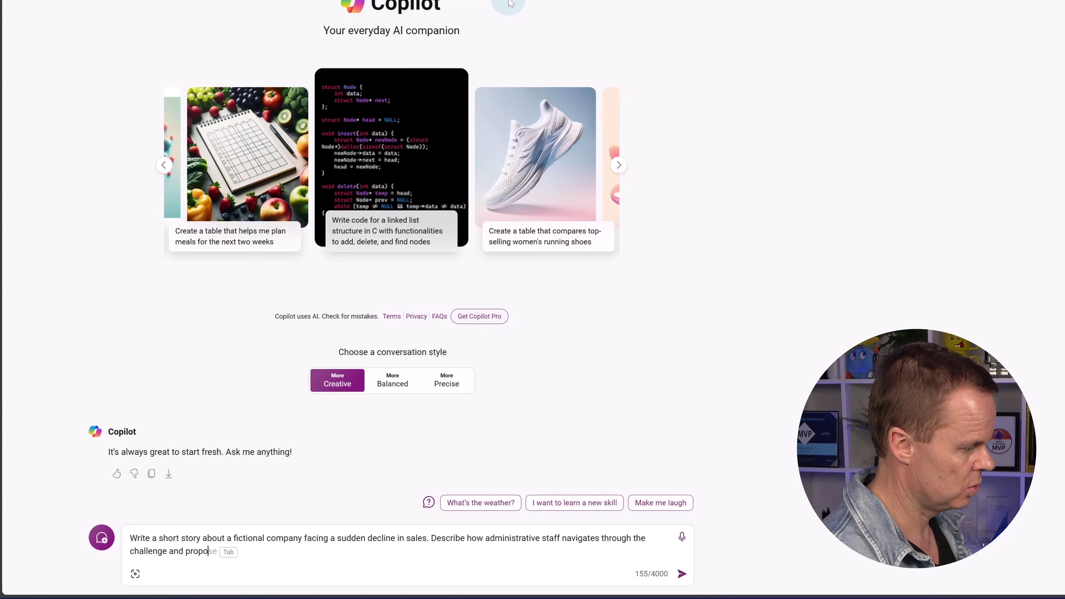
text(se innovat)
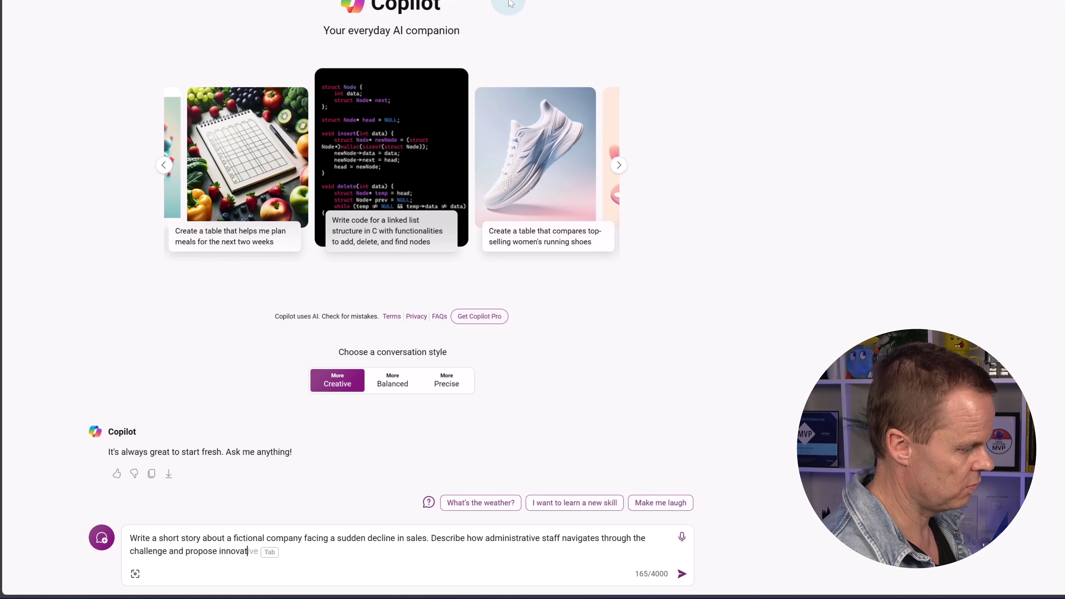
text(ive soluti)
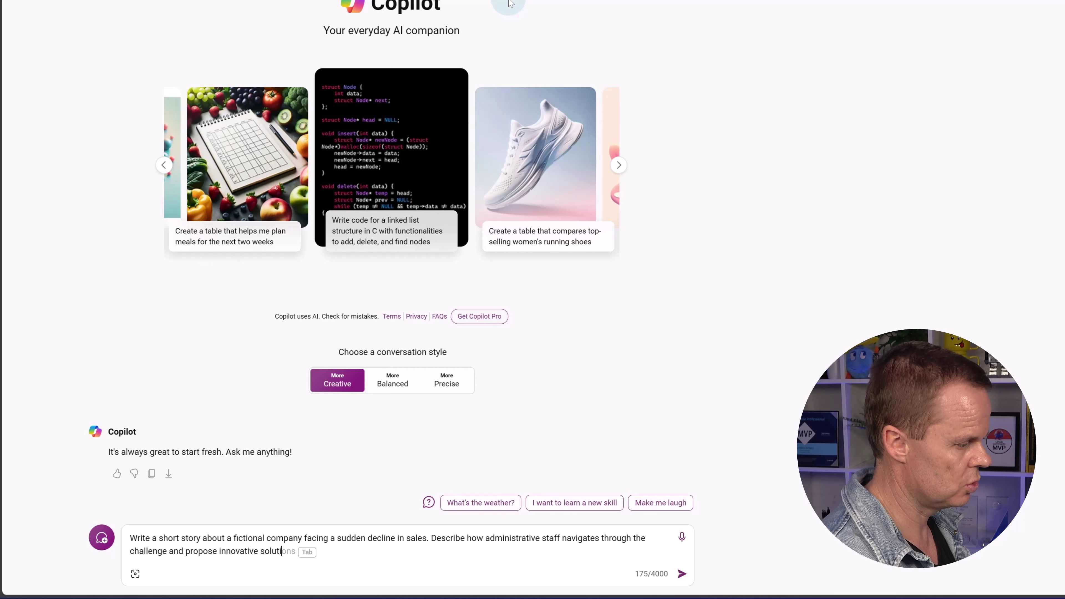
text(ons.)
key(Return)
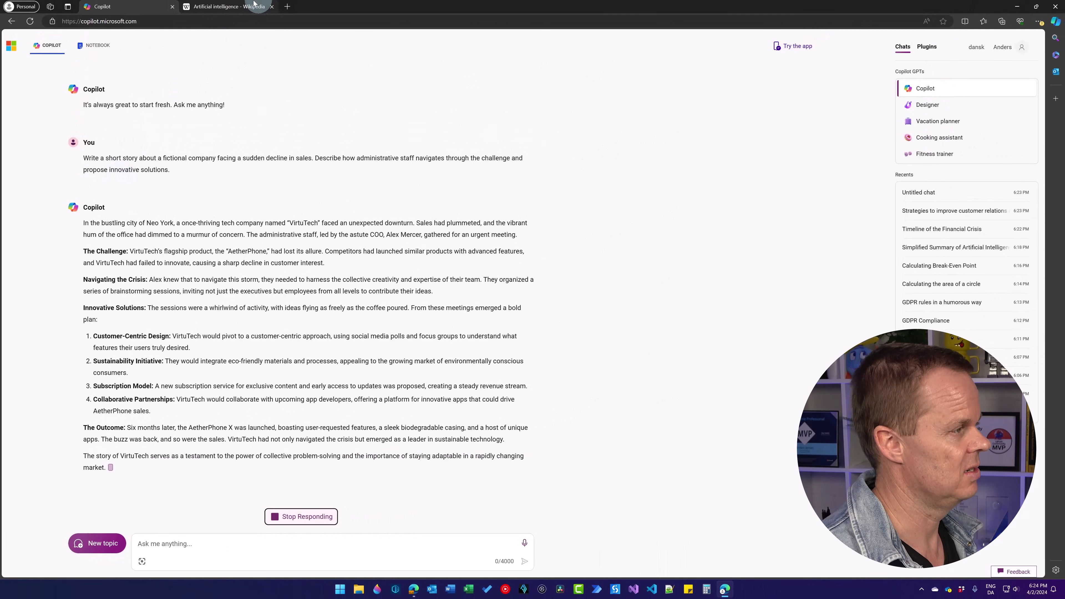
Open the CNN website, cnn.com, in a new browser tab.
click(287, 6)
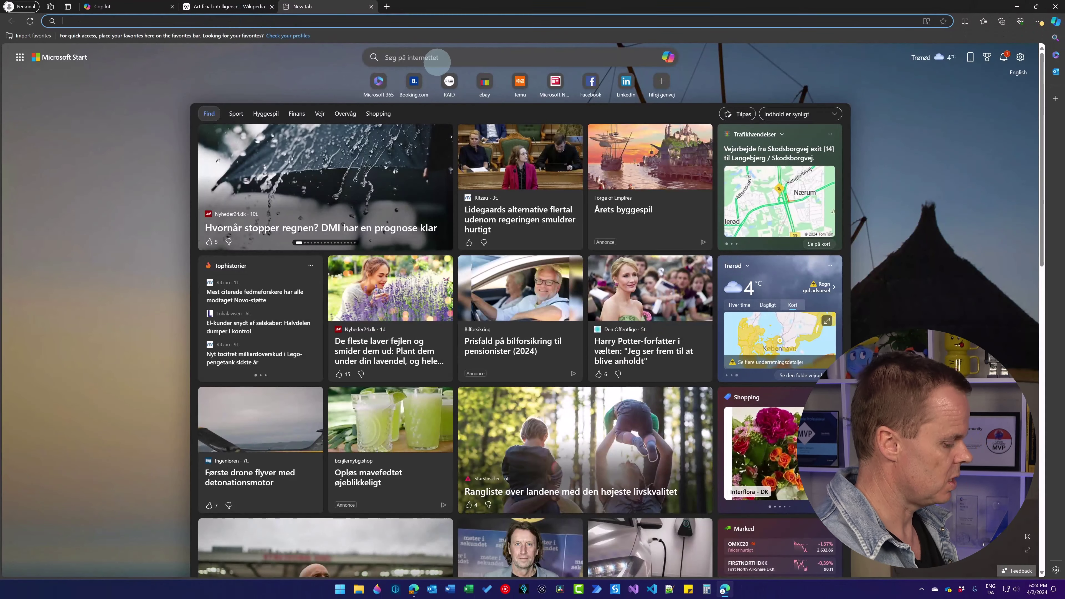
text(cnn.com)
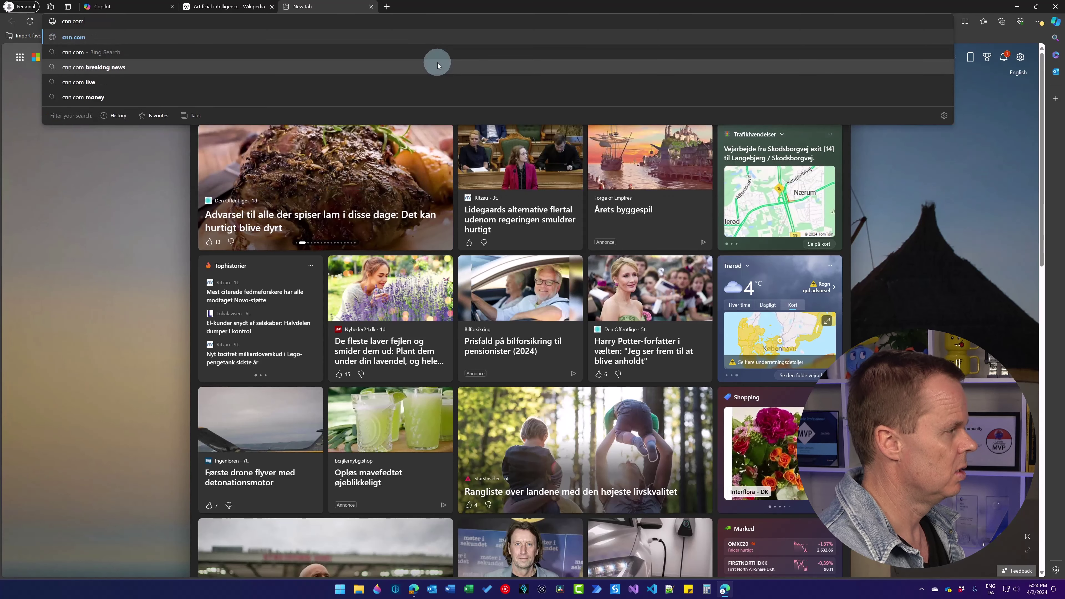
key(Return)
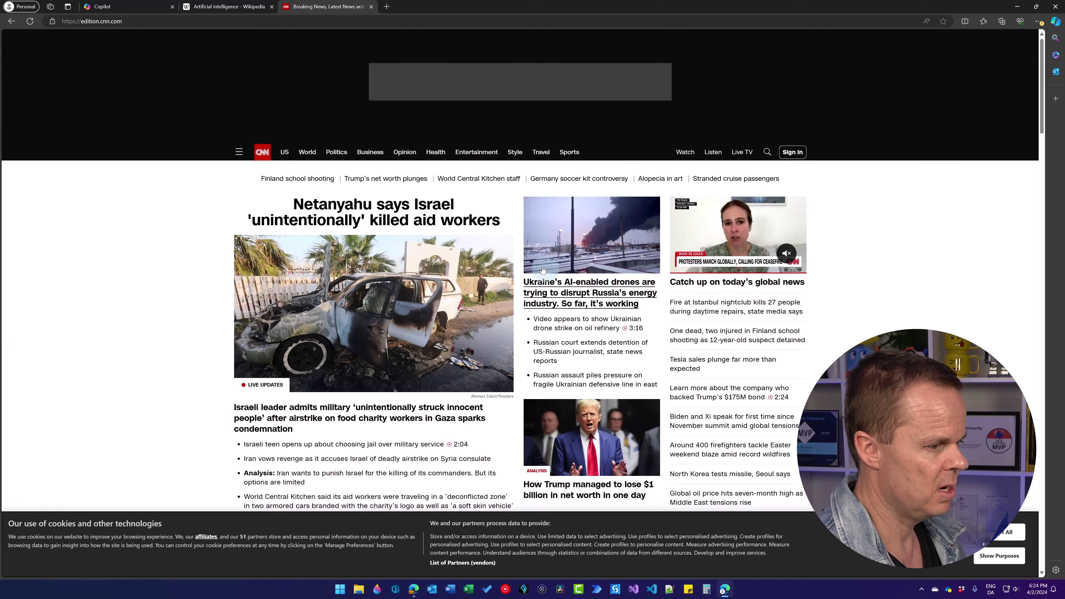
Open the CNN article "Eurovision star reveals she doesn't speak before midday" and clear the cookie notice.
scroll(456, 330, down, 3)
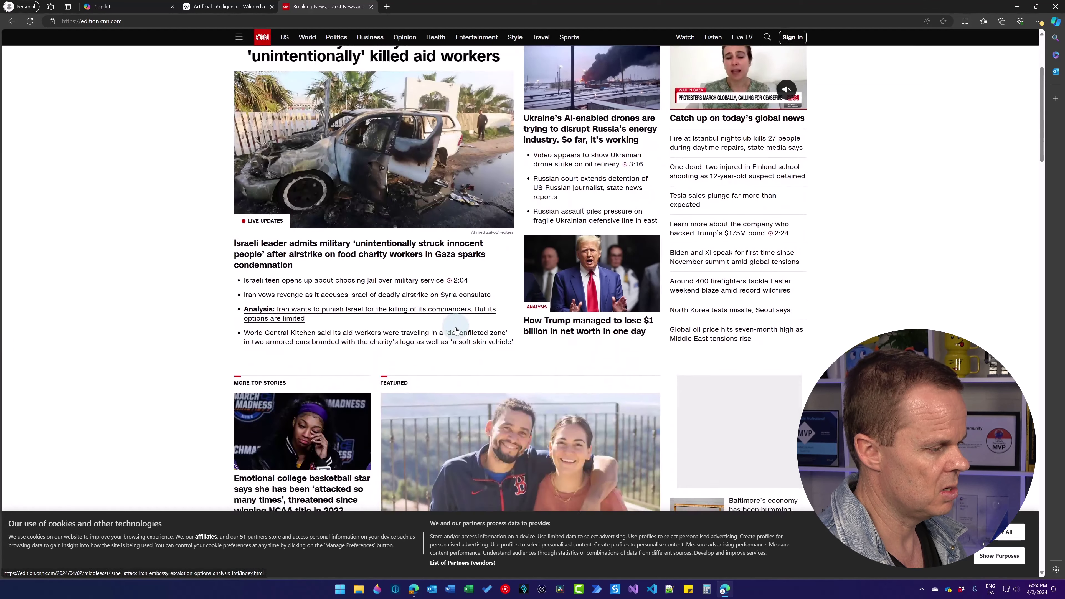
scroll(457, 330, down, 2)
scroll(453, 333, down, 2)
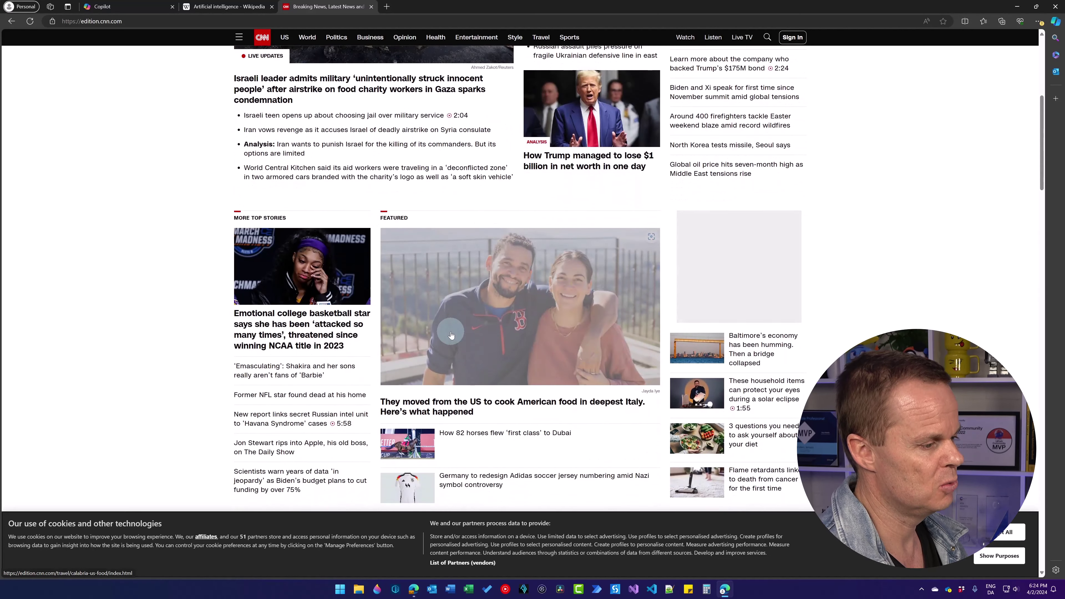
scroll(204, 313, down, 5)
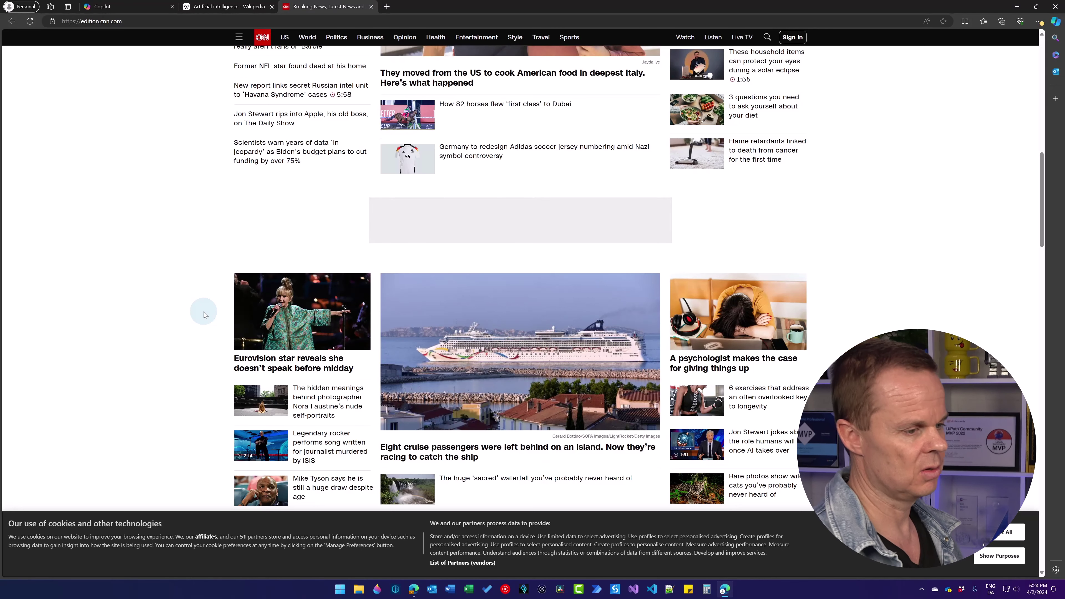
click(313, 369)
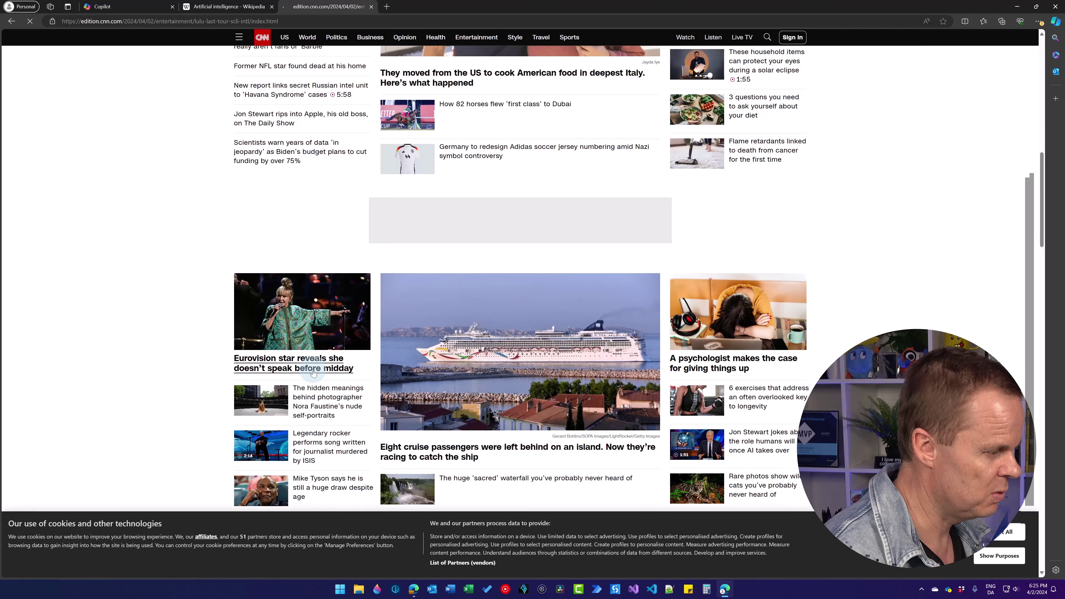
click(997, 541)
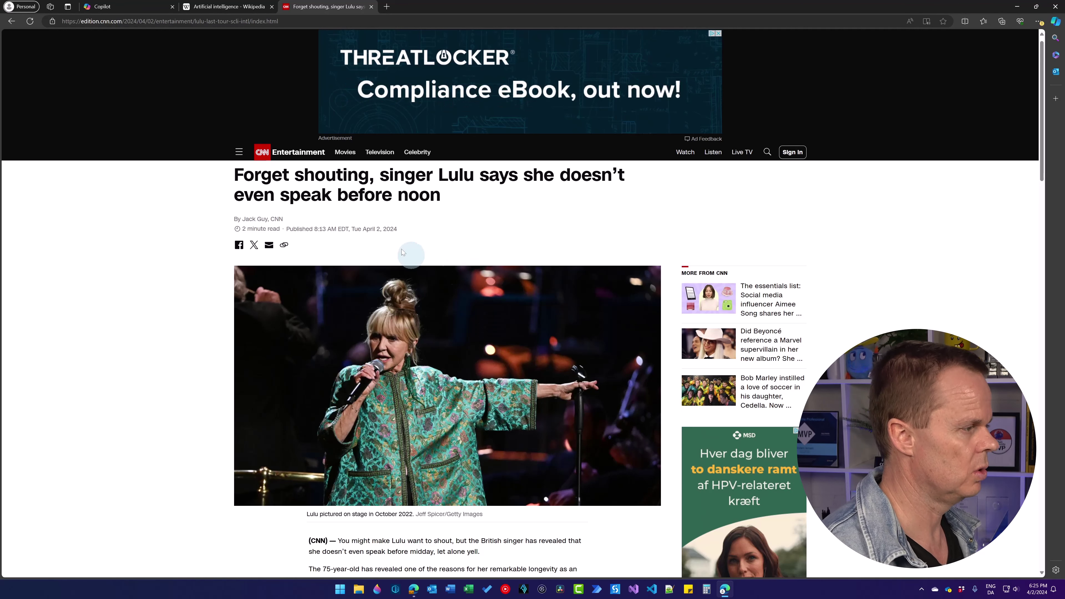
Copy the whole article, from its headline through the final quote.
drag(236, 173, 494, 319)
key(ctrl+c)
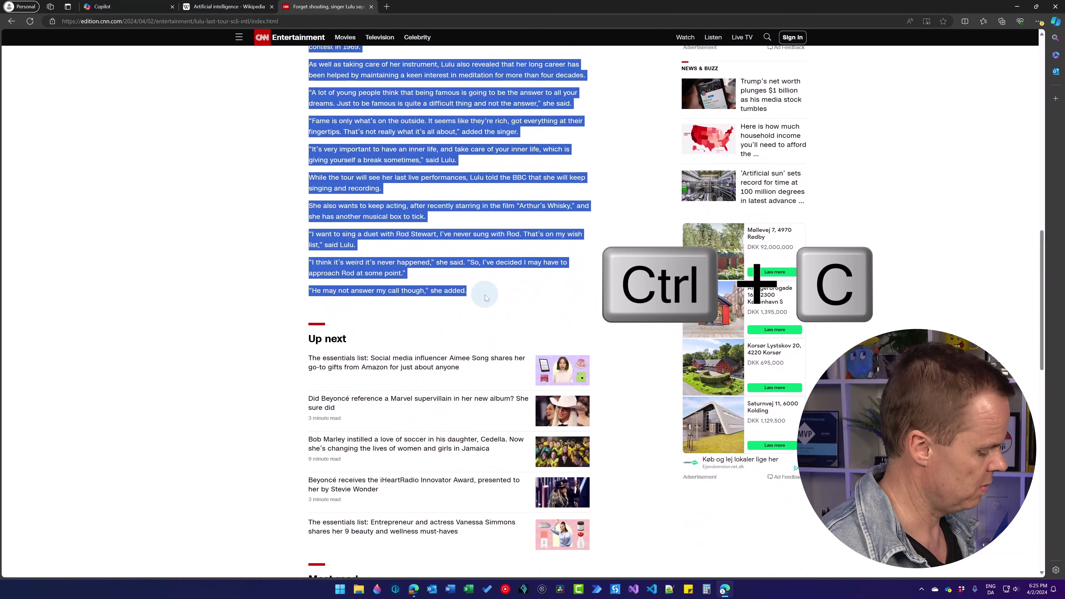
scroll(452, 303, up, 15)
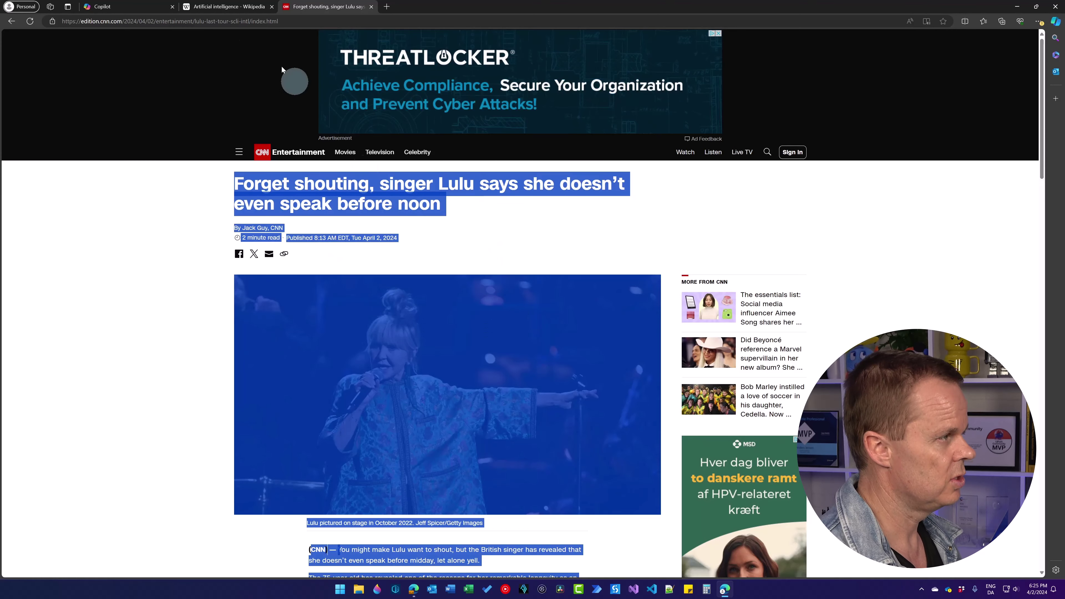
Switch back to Copilot and start a new topic, ready for a fresh prompt.
click(126, 7)
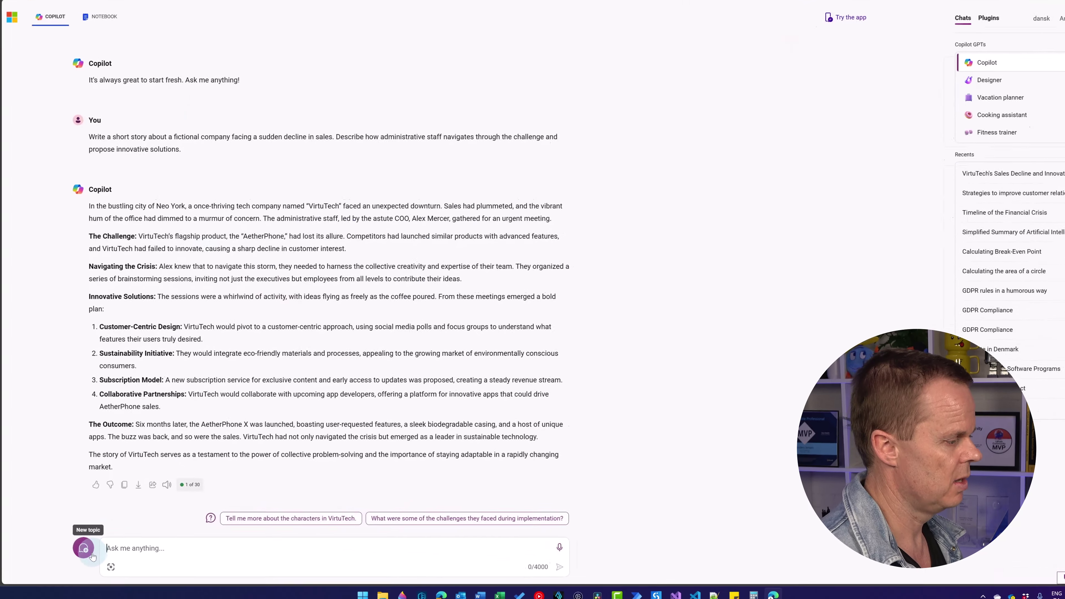
click(78, 543)
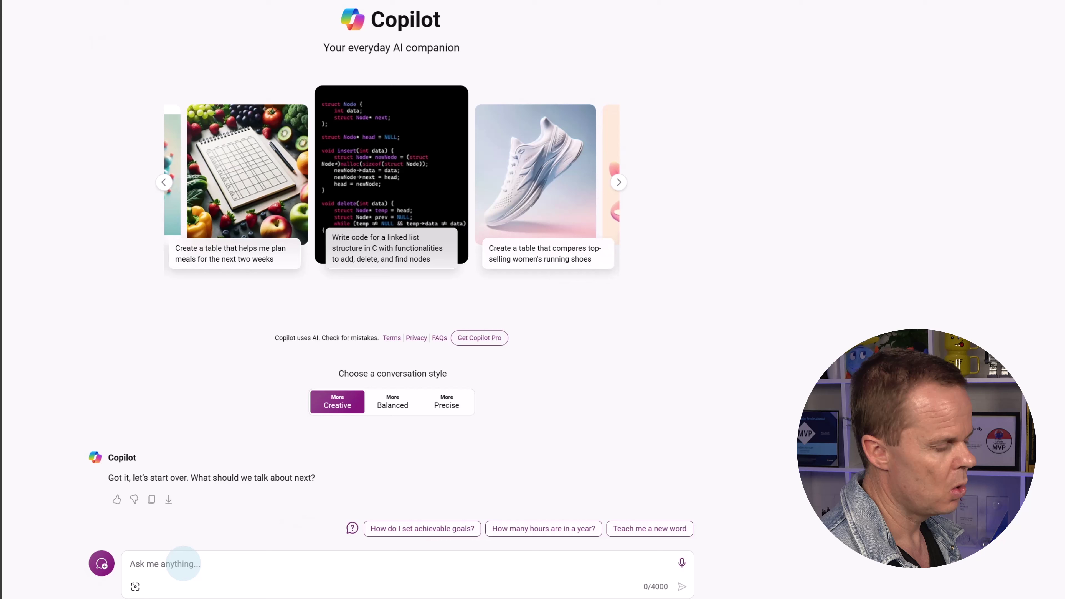
click(183, 563)
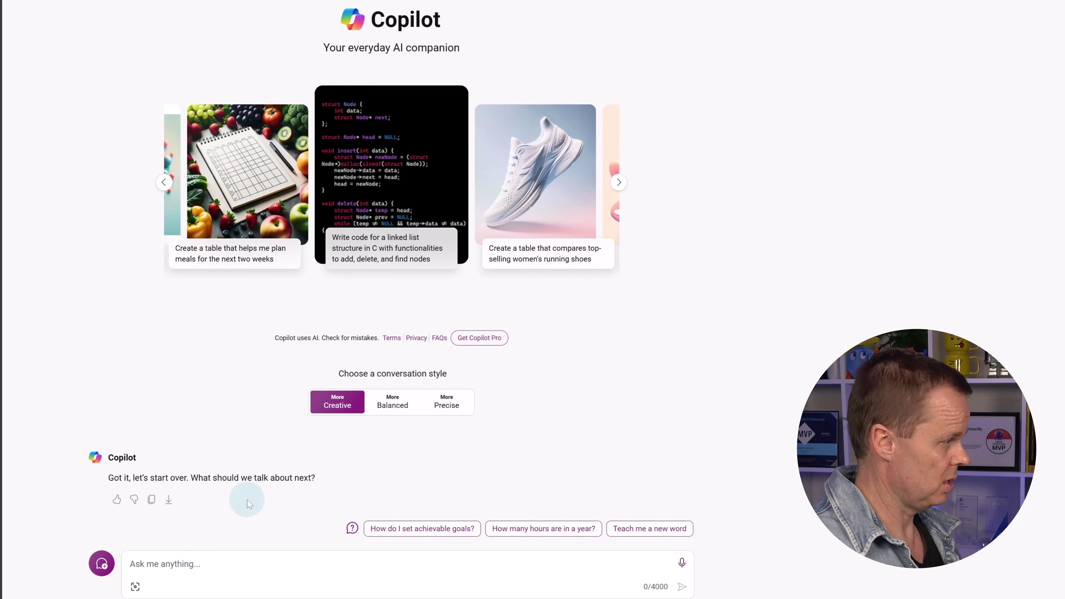
Write the prompt "I am a journalist for CNN. Give me suggestions for improvements to the article below." without sending it.
text(I )
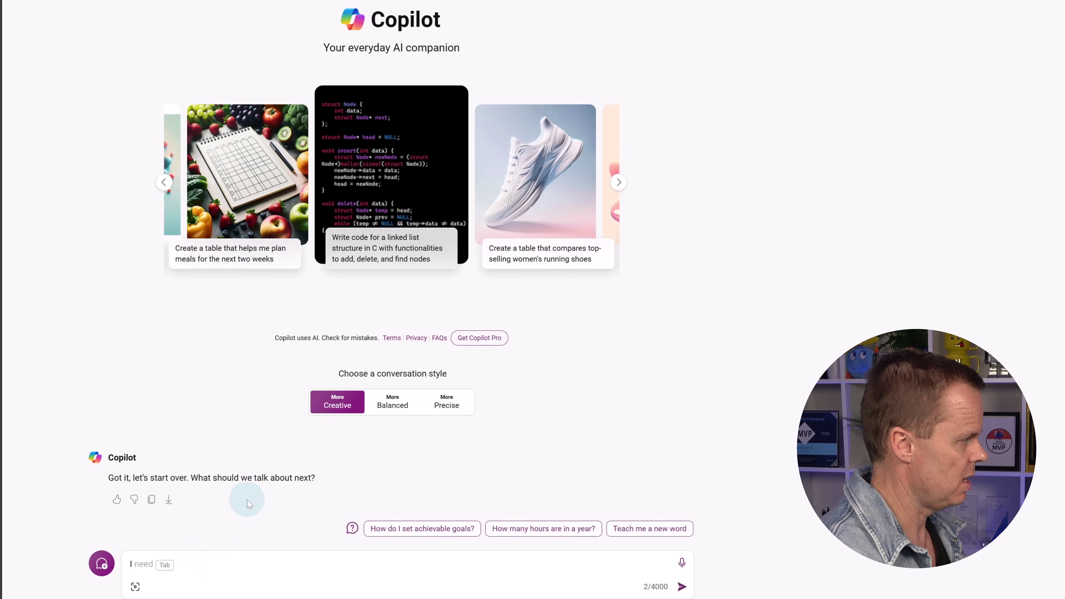
text(am a journ)
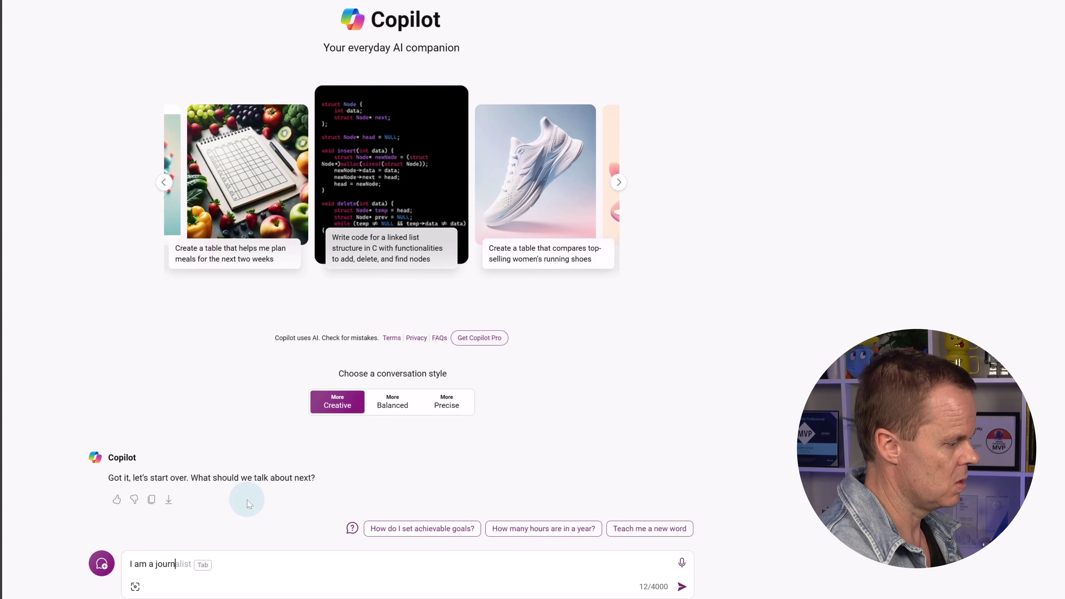
text(alist for )
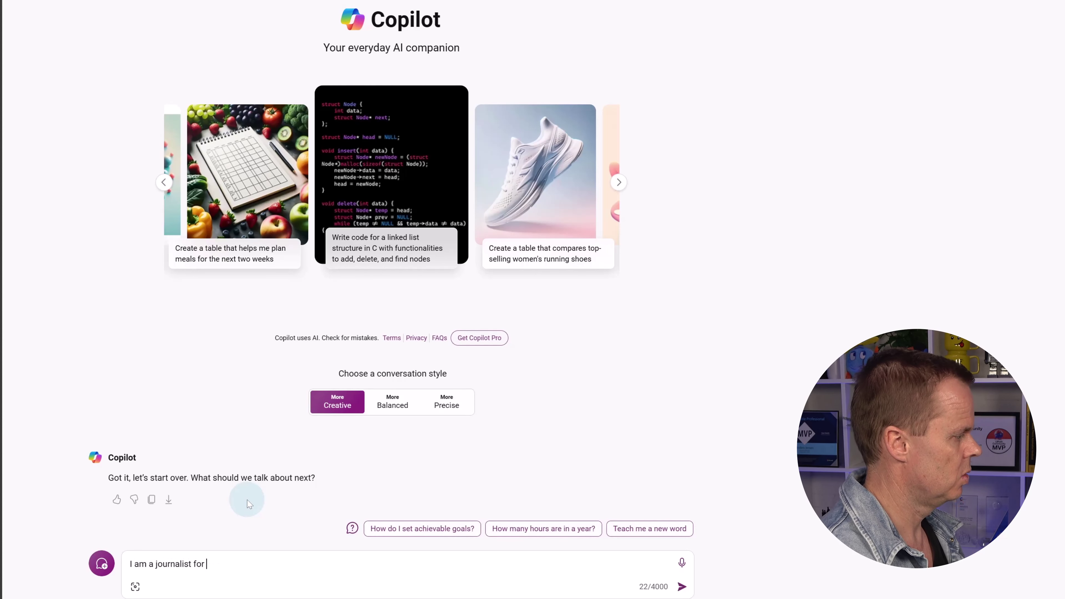
text(CNN. Givb)
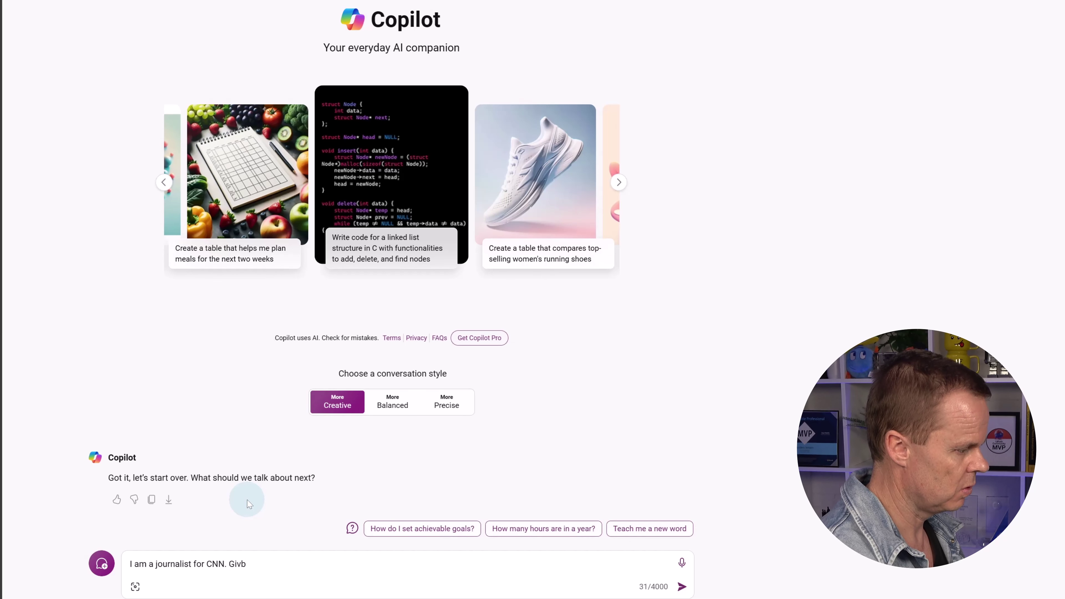
key(BackSpace)
text(e )
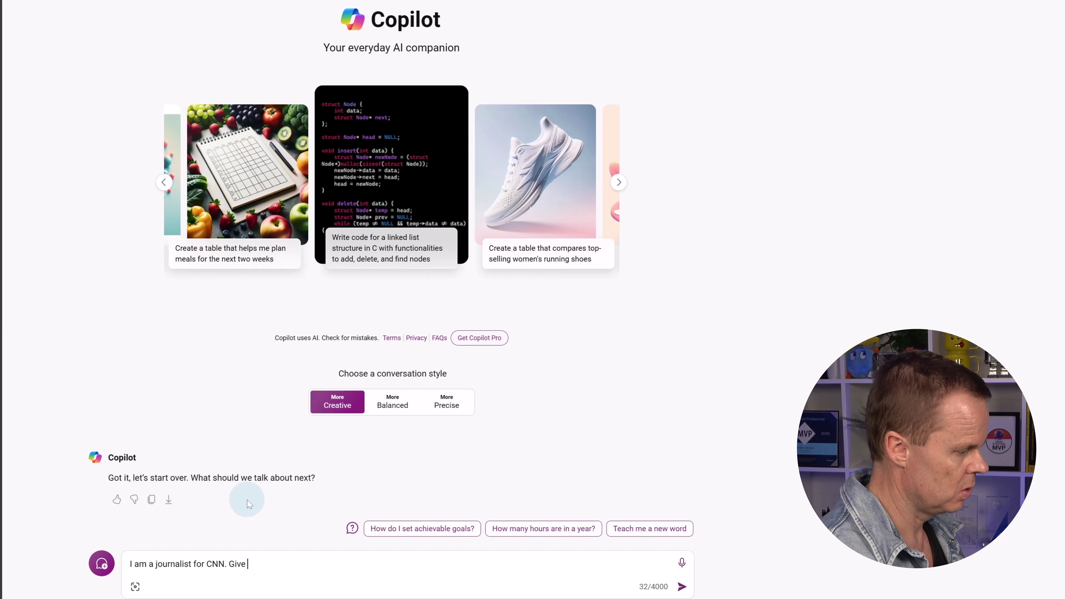
text(me sugges)
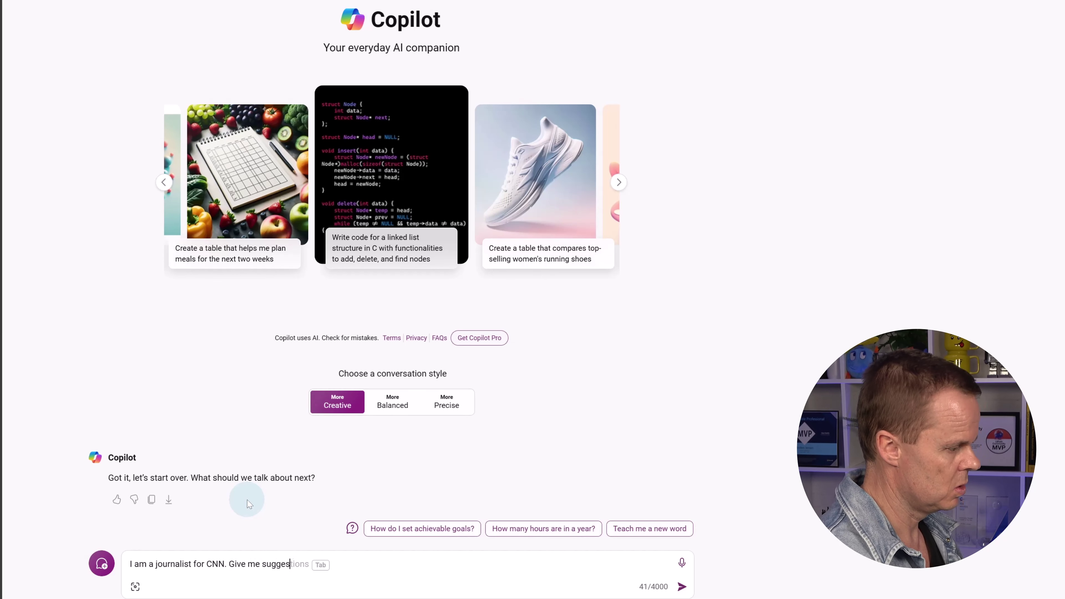
text(tions for improve)
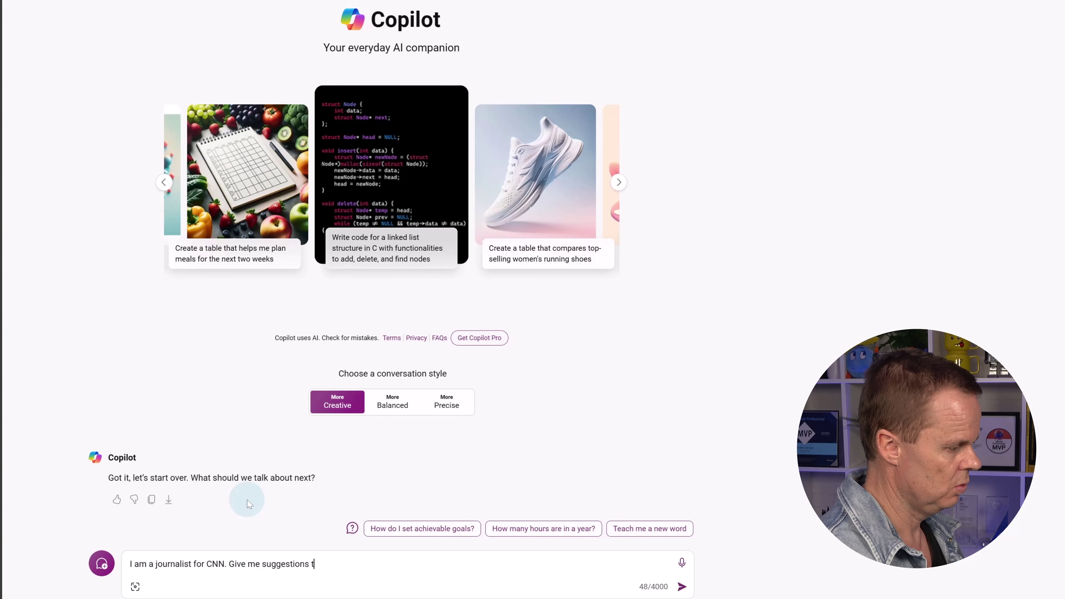
text(ments o)
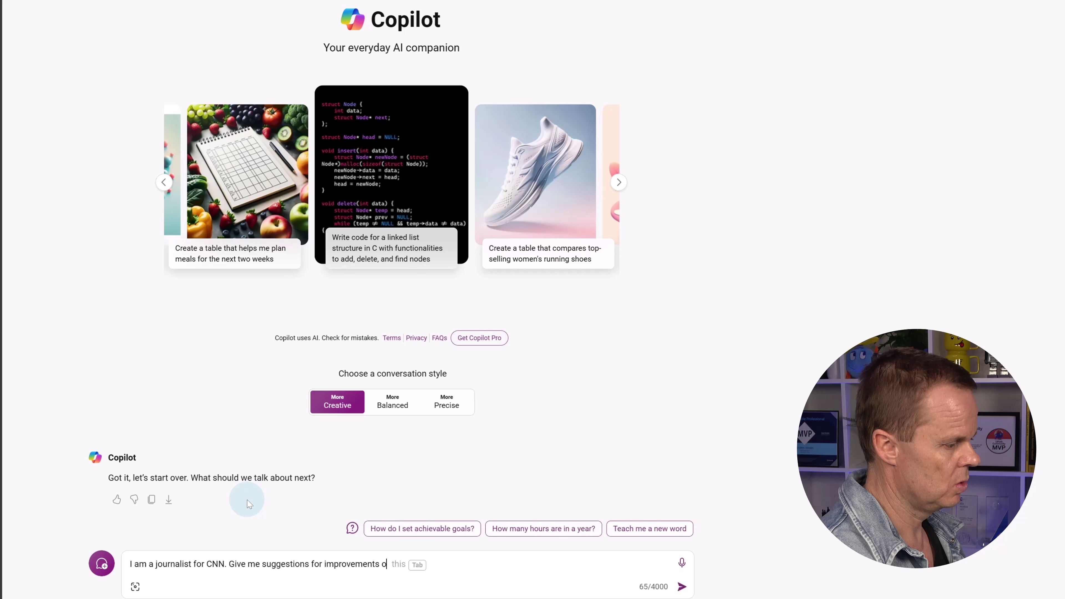
key(BackSpace)
text(to )
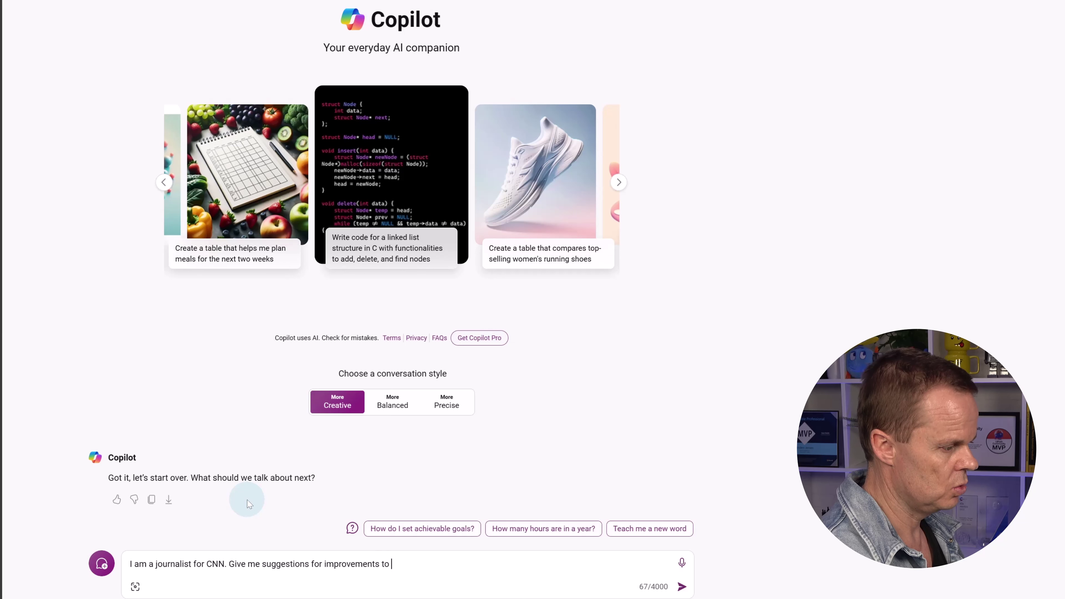
text(the article below.)
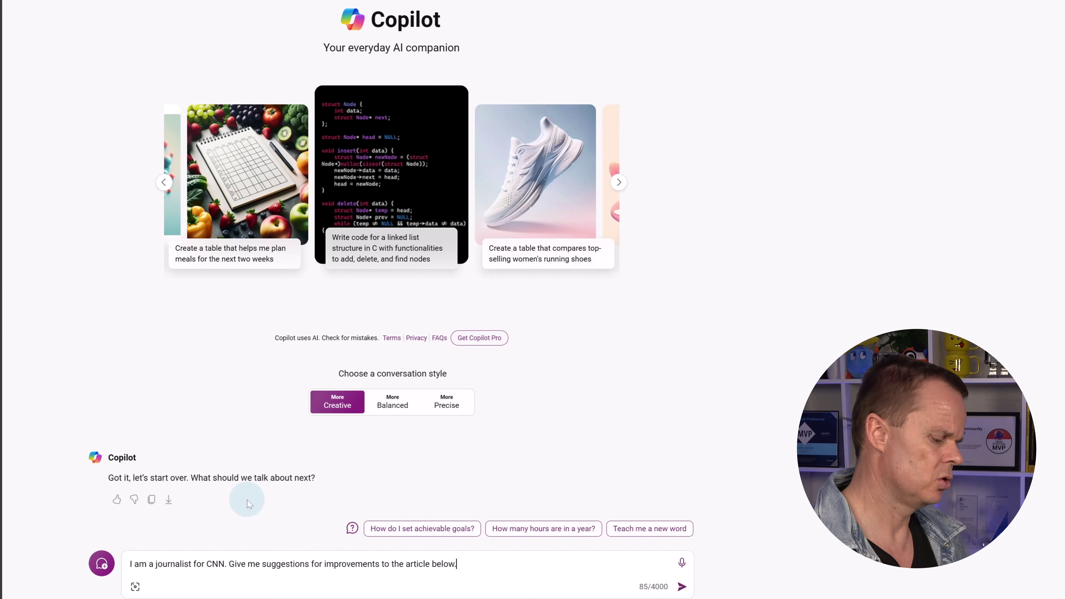
Insert the copied article below the prompt text, separated by a blank line and enclosed in double quotation marks.
key(shift+Return)
key(shift+Return)
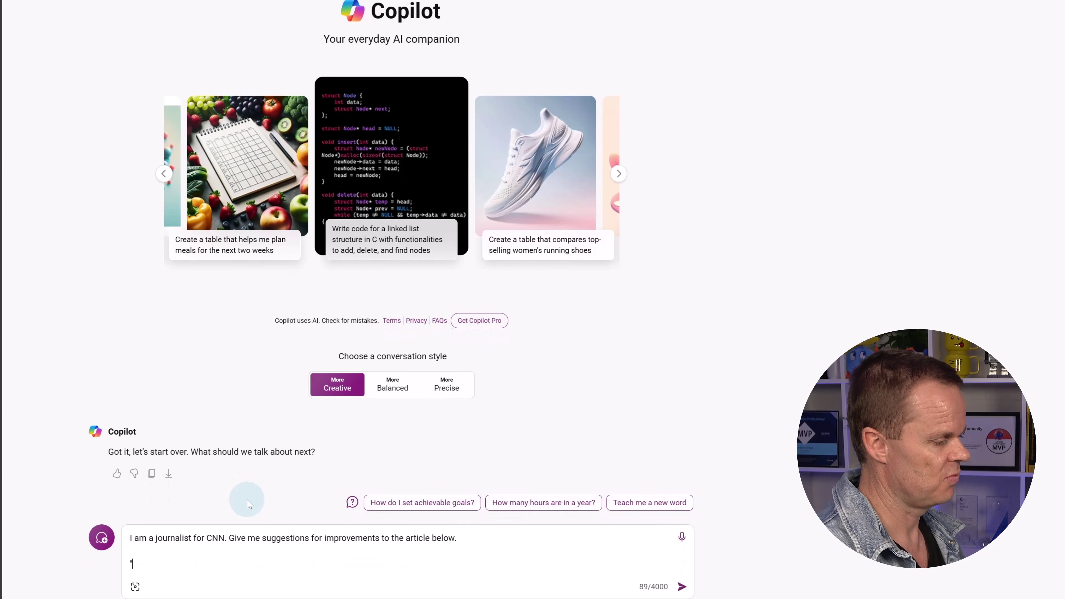
text(")
key(shift+Return)
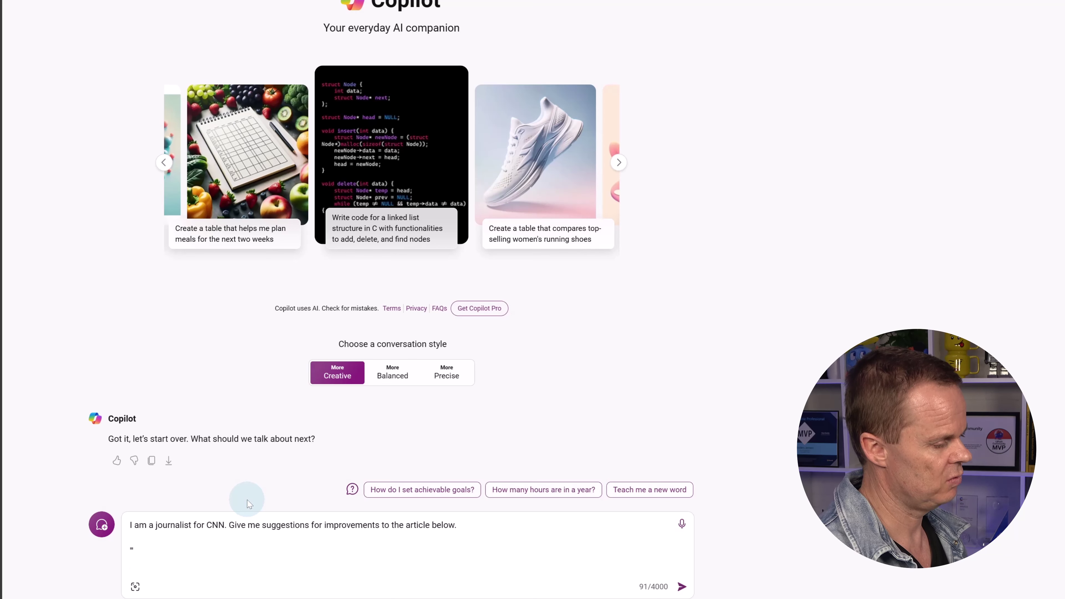
key(ctrl+v)
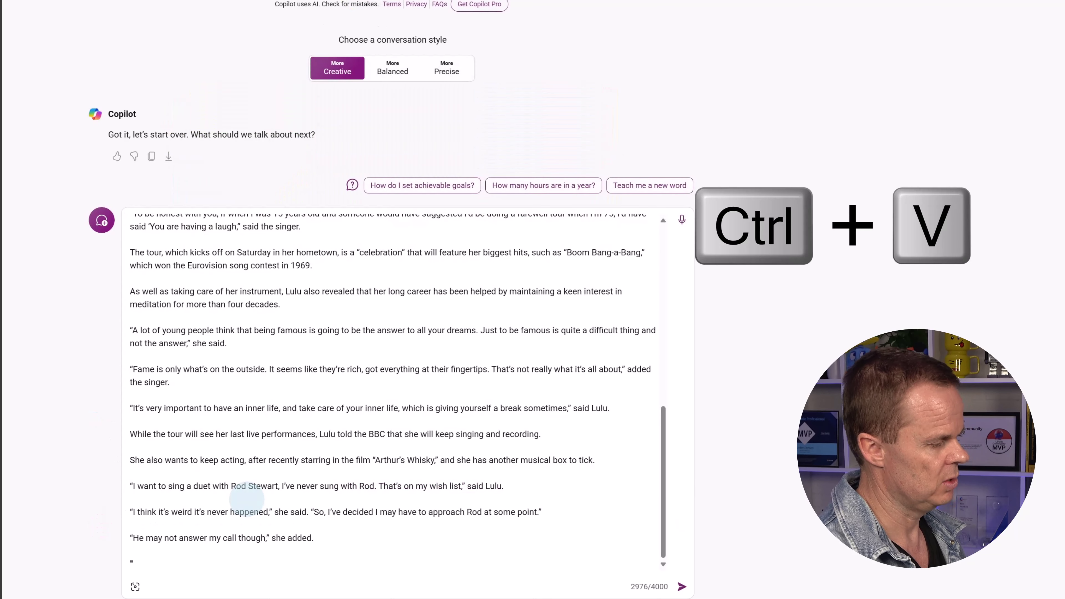
Send the improvement prompt with the article and stop Copilot's response while it is still being written.
key(Return)
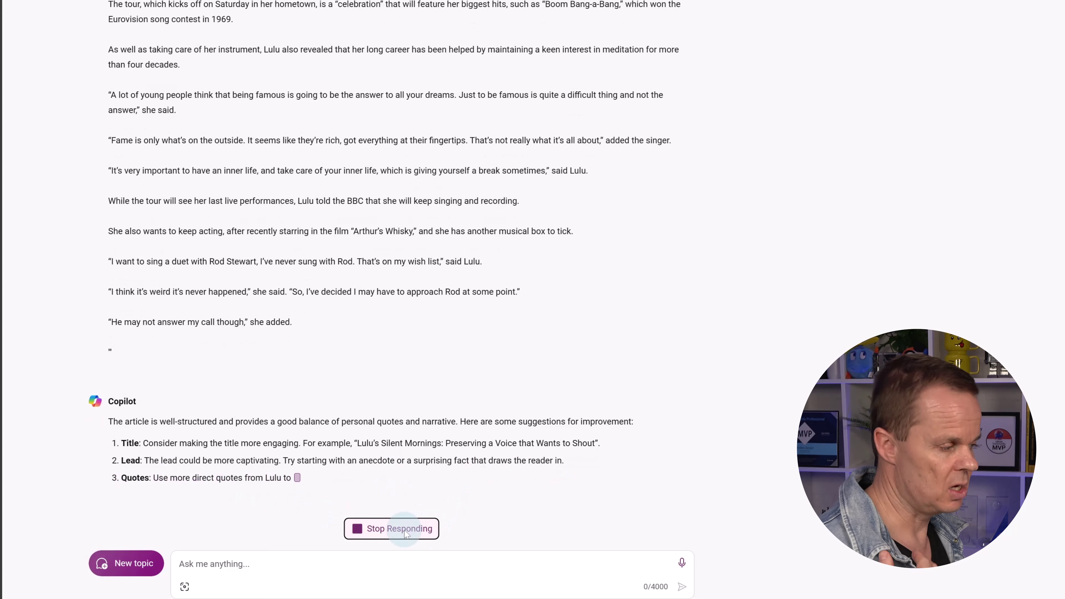
click(405, 529)
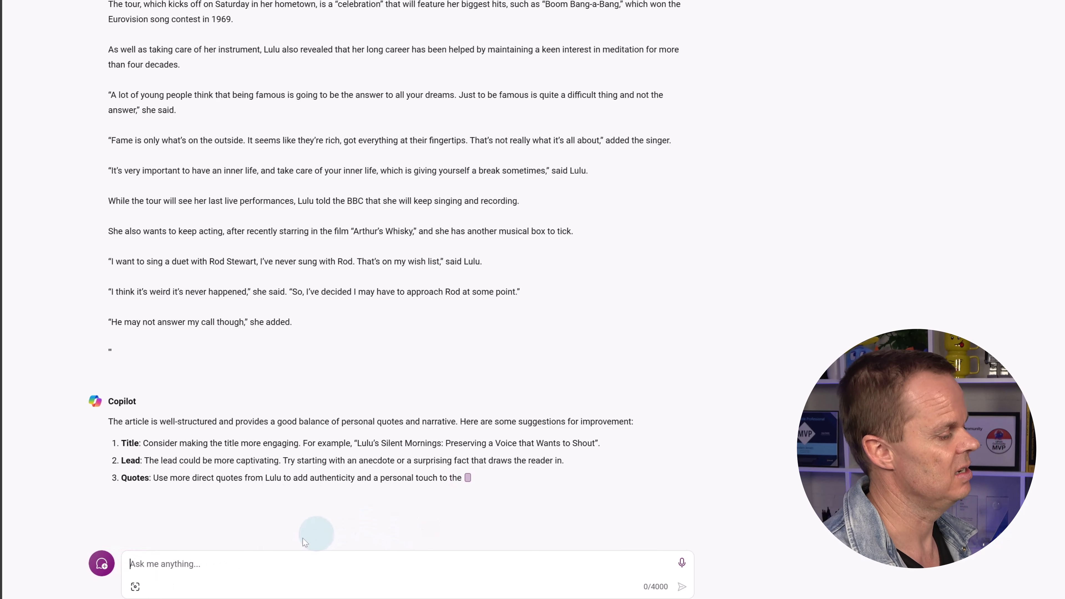
In a new topic, write the prompt "I am a journalist for CNN. Give me suggestions for improvements to the article below in a table".
click(124, 566)
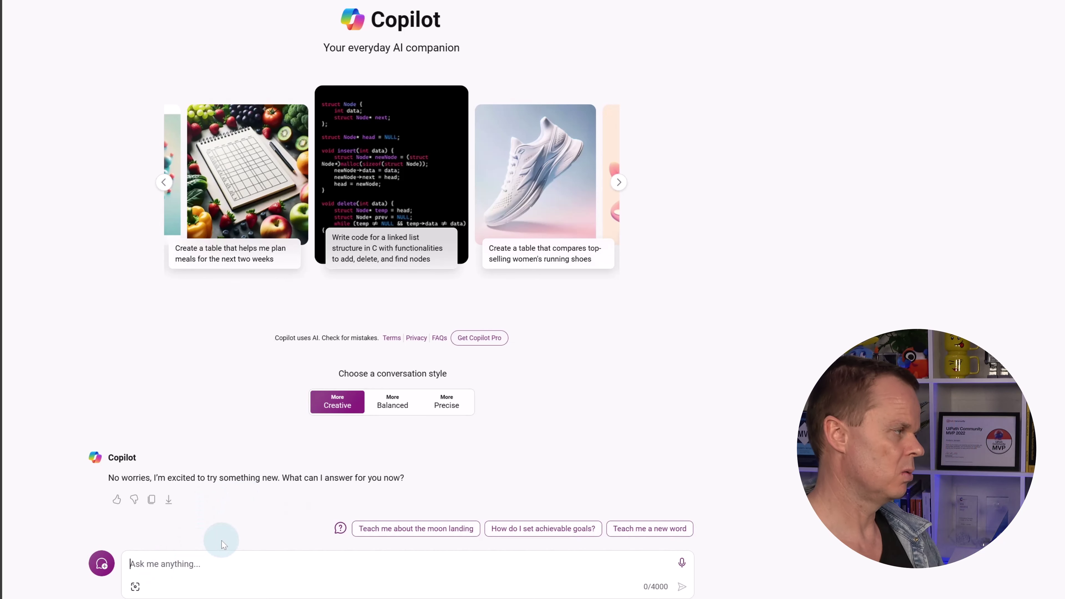
text(I )
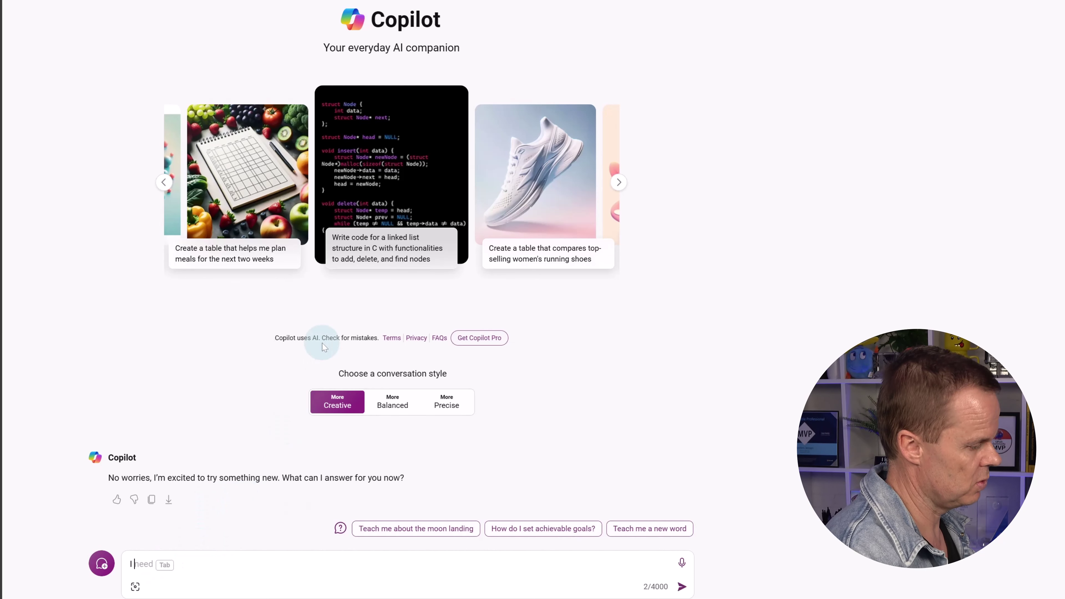
text(am a jour)
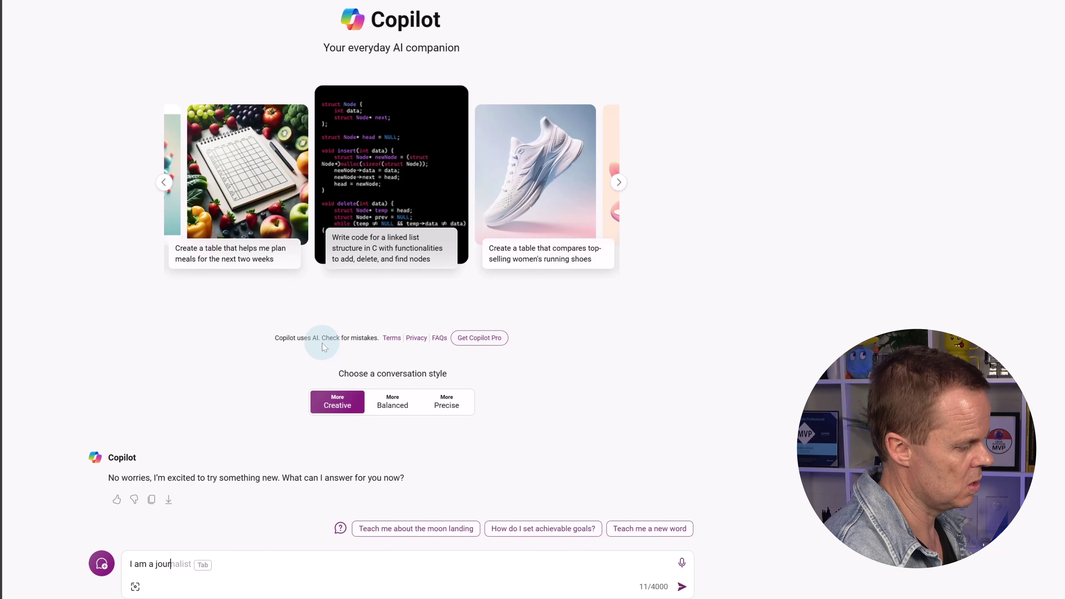
key(Tab)
text(f)
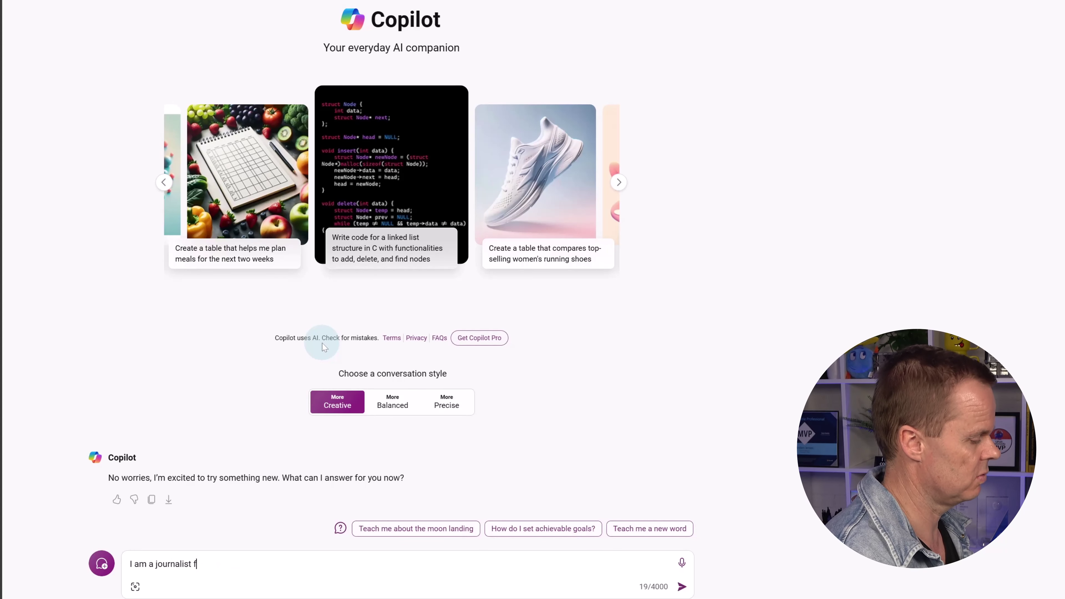
text(or CNN. )
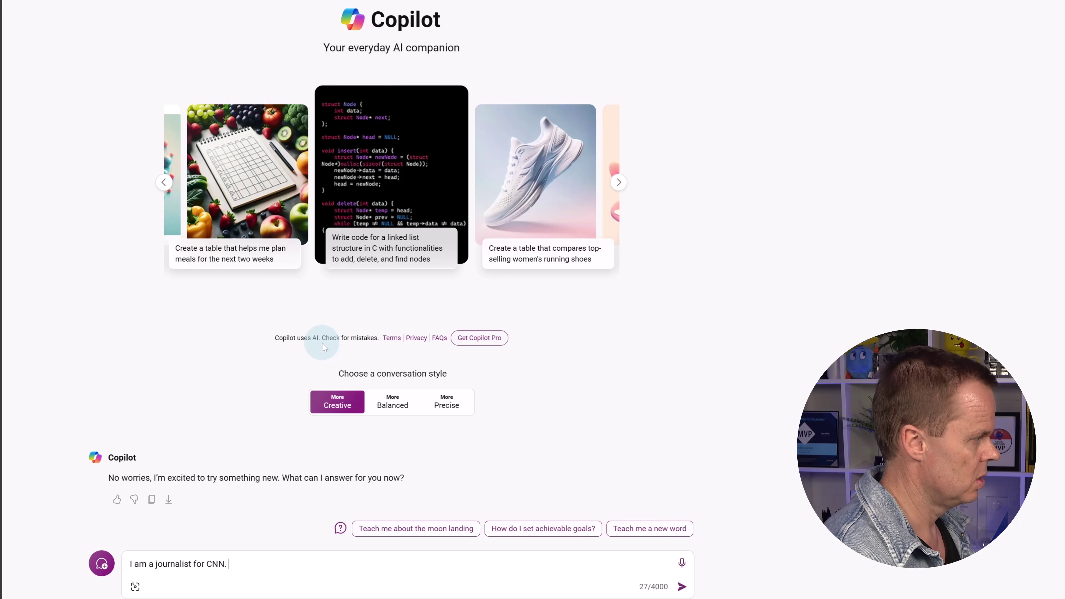
text(Give me suggest)
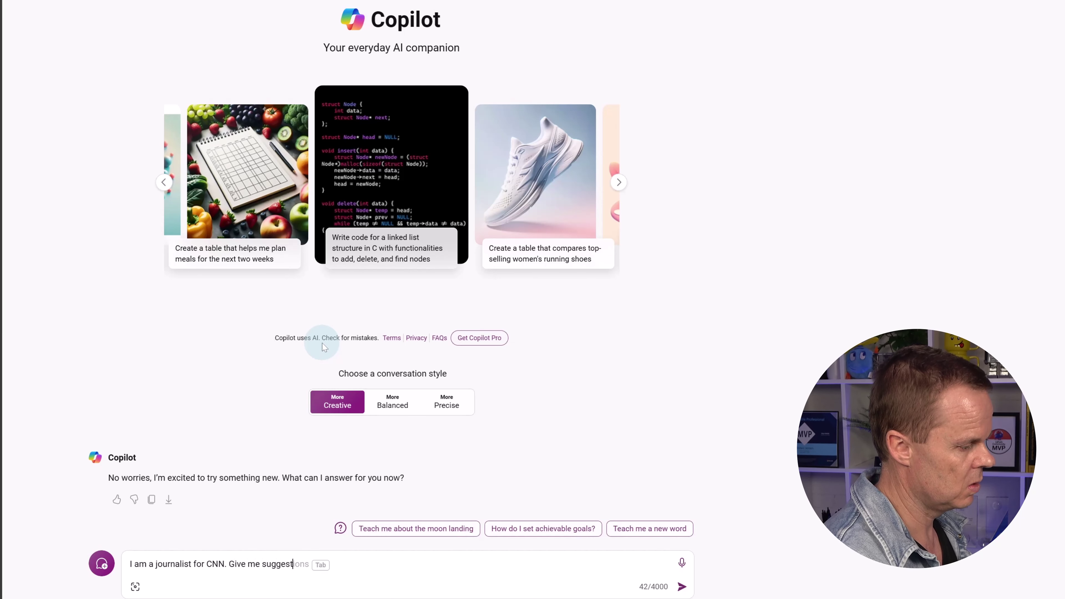
text(ions for i)
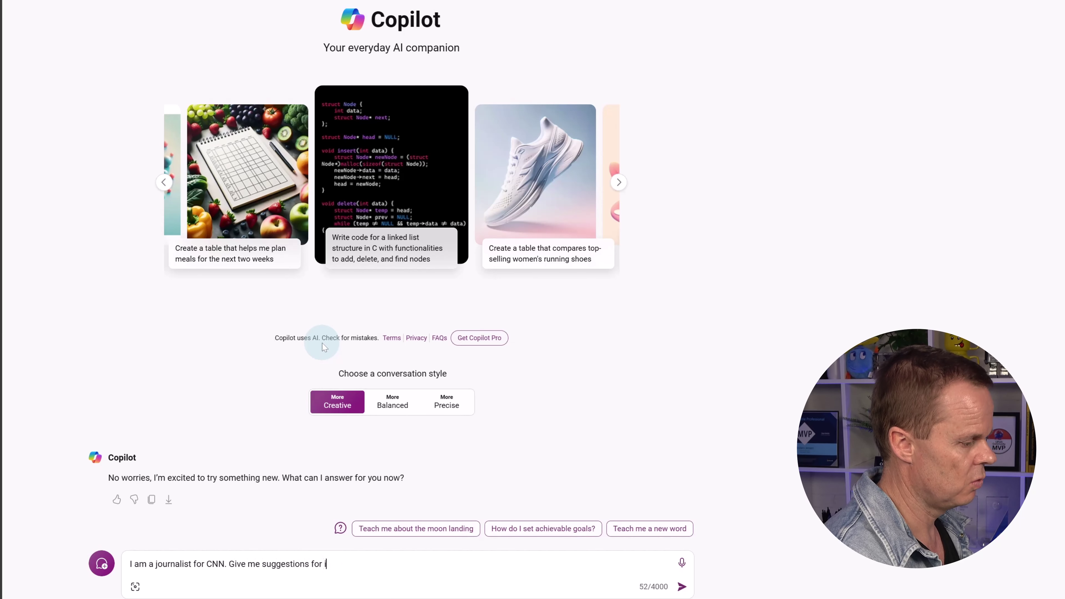
text(mapro)
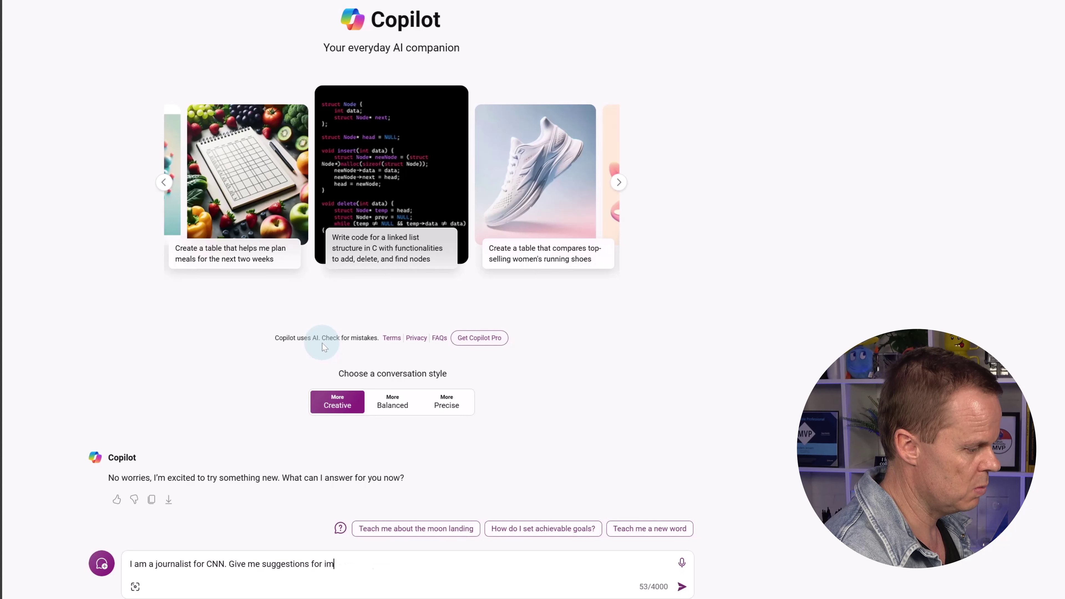
text(vements to)
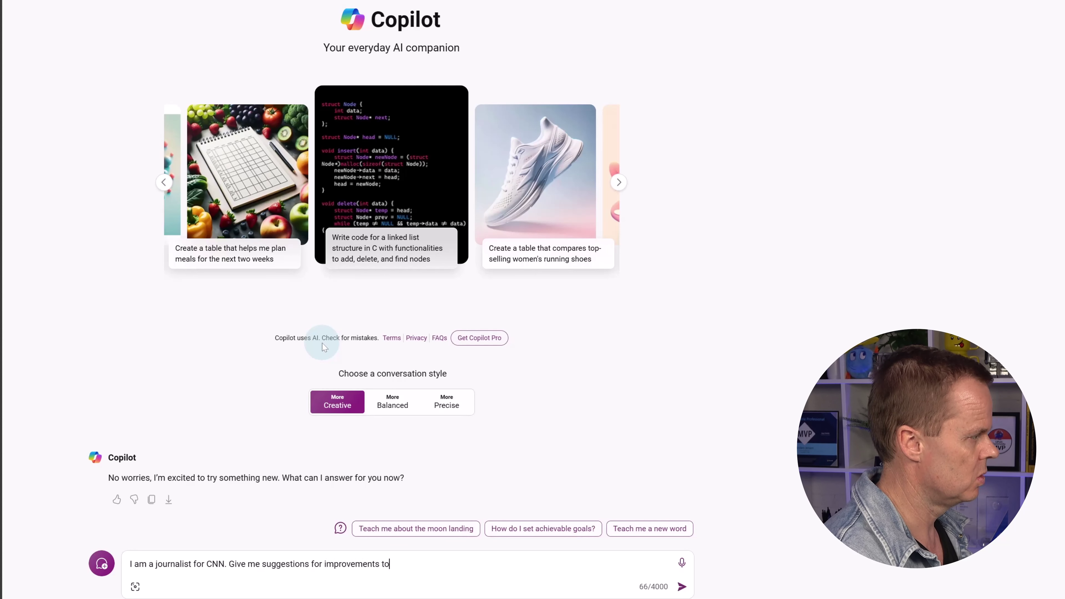
text( the article be)
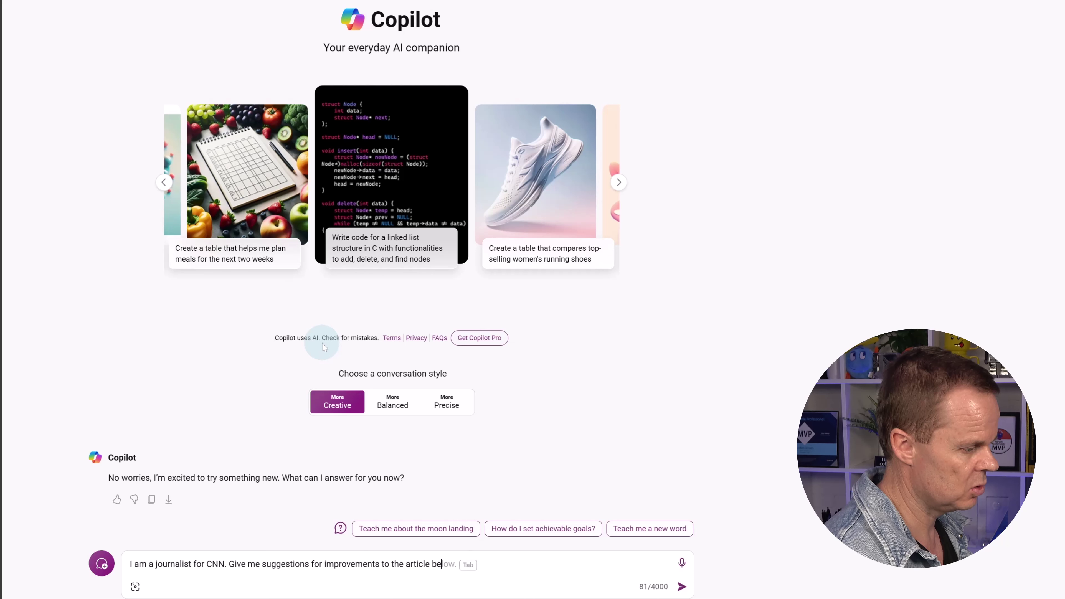
text(low )
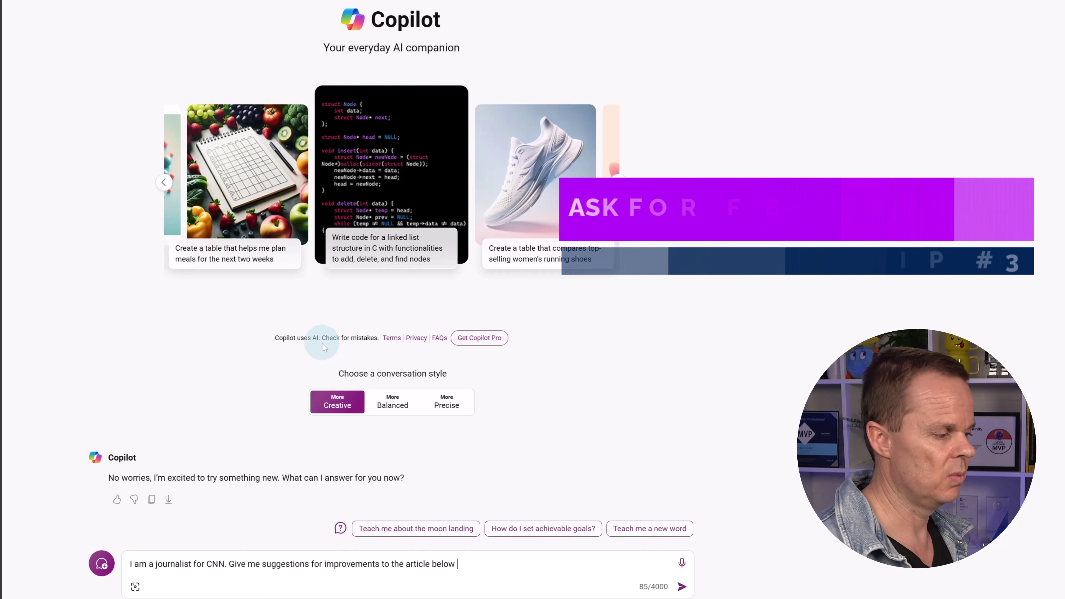
text(in a table)
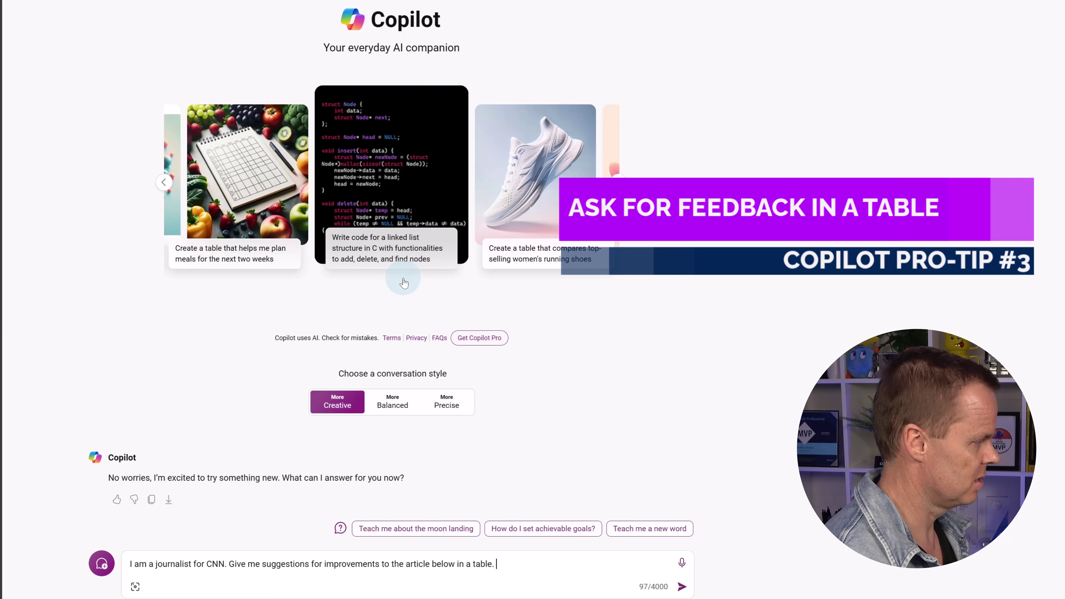
Extend the prompt with a new sentence beginning "List wordings that can be improved in the first column".
text(. List wo)
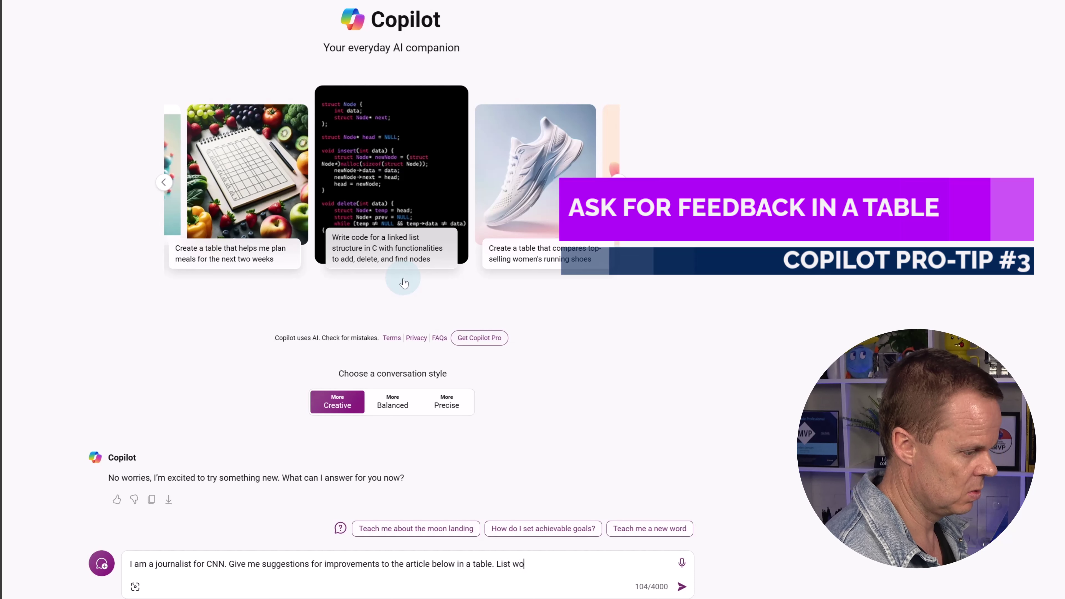
text(rding)
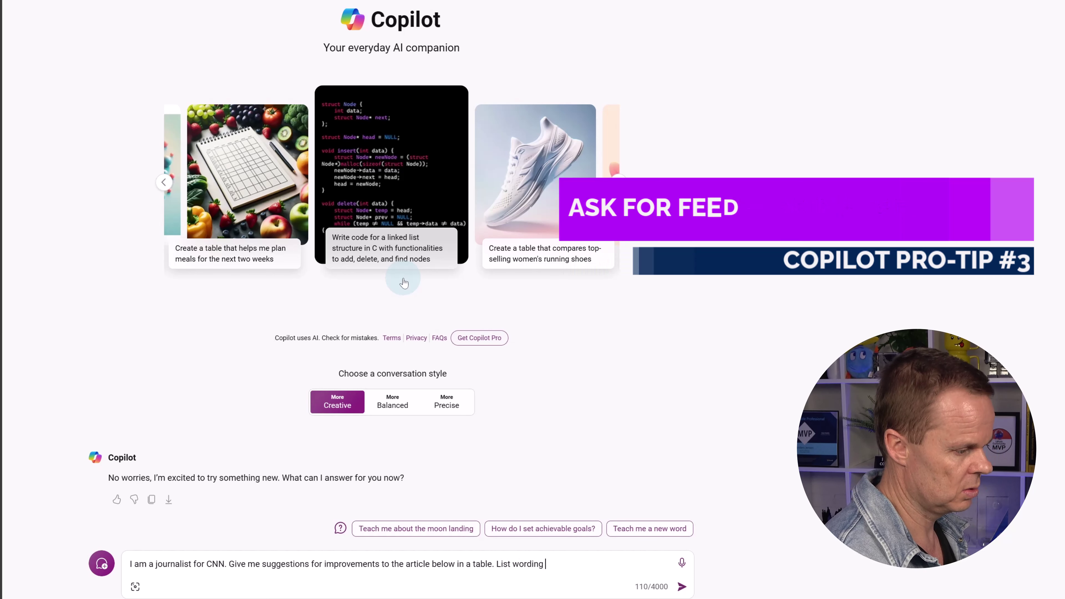
key(BackSpace)
text(s that can be improved)
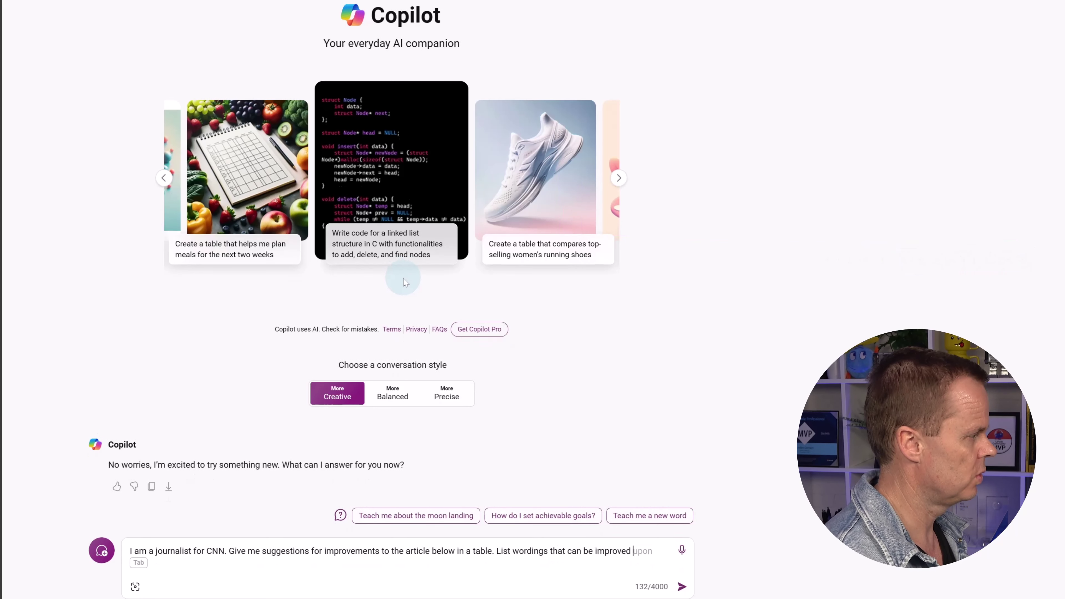
text( in the f)
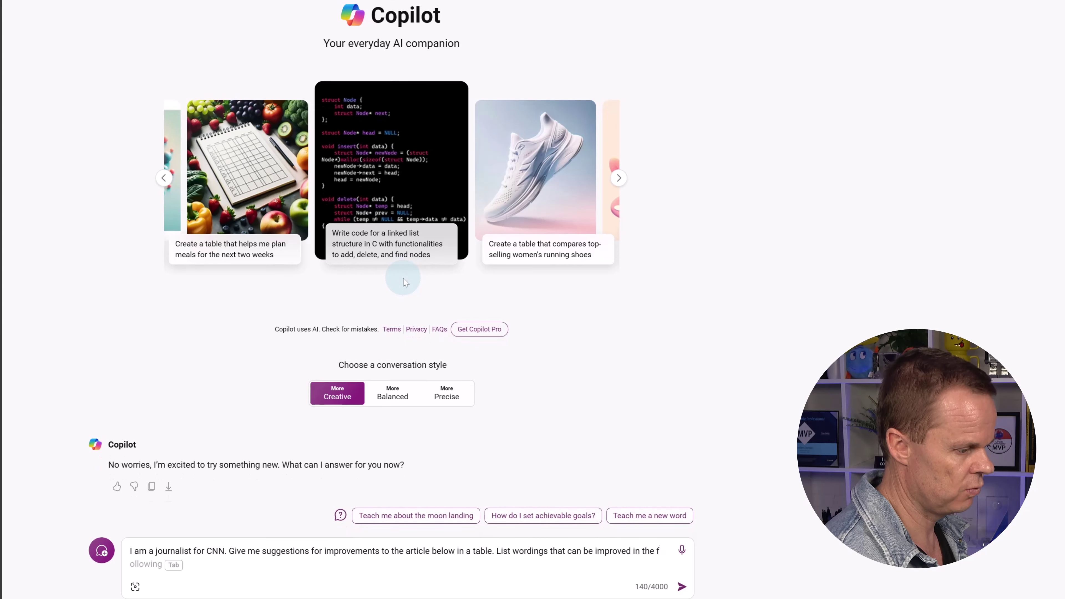
text(irst column)
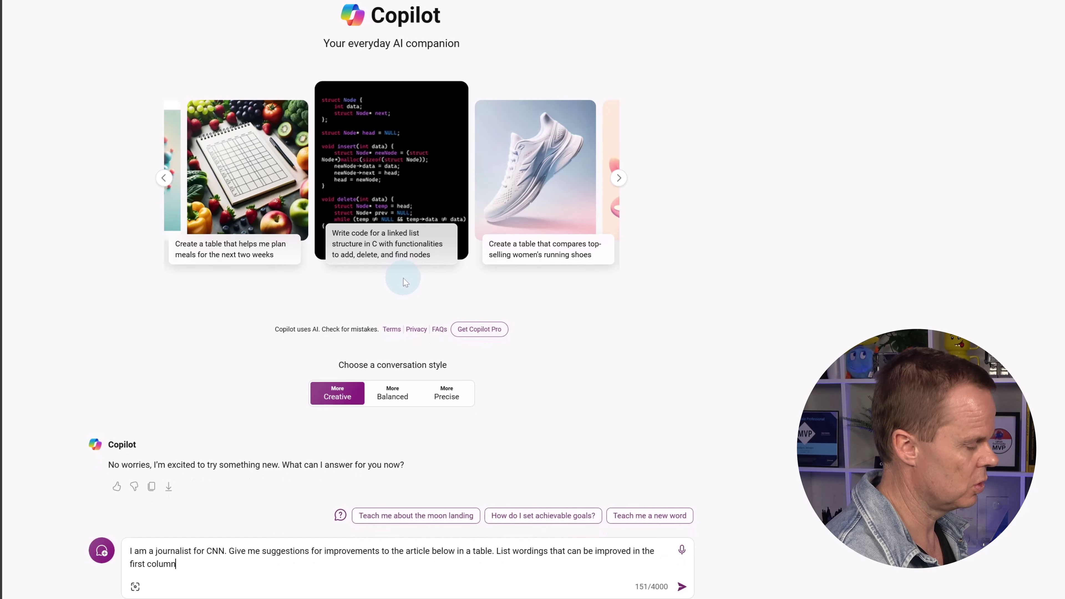
Complete the sentence with ", suggested improvements in the second column, and an explanation of the improvement in the third column.".
text(, su)
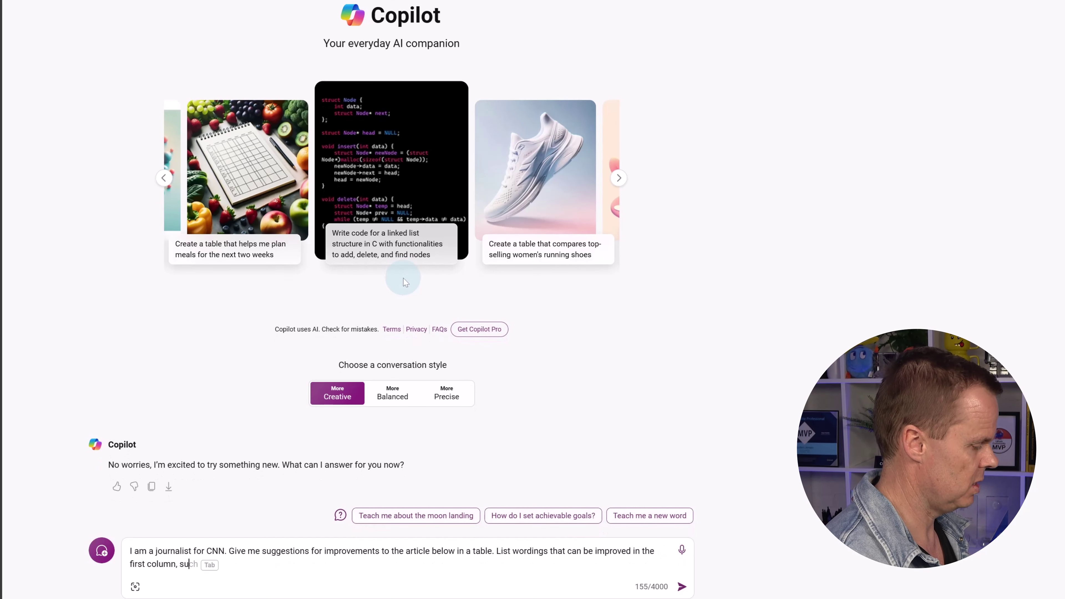
text(ggested im)
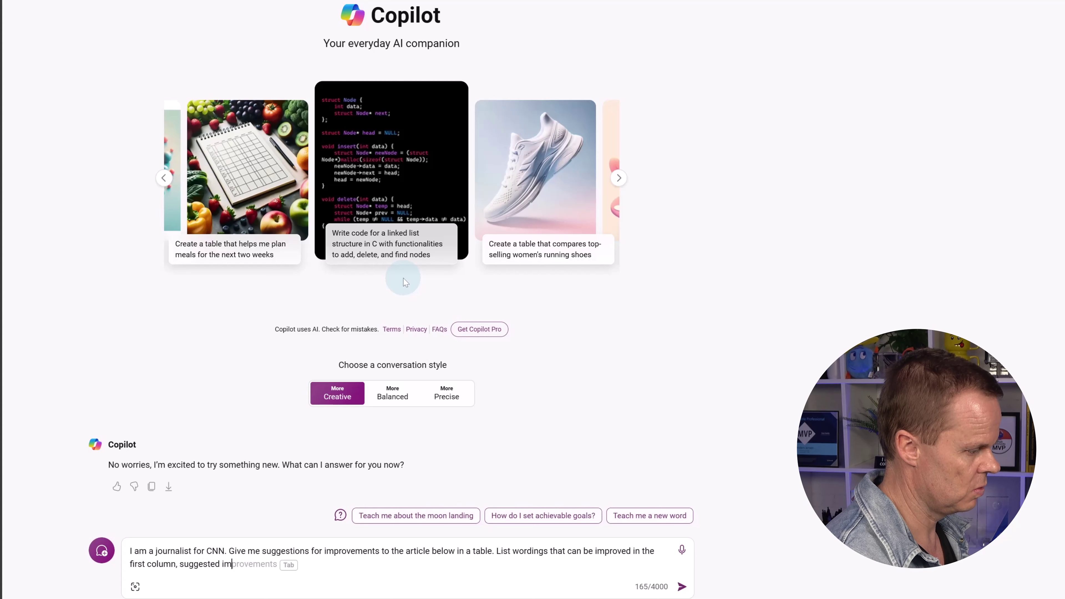
text(provements )
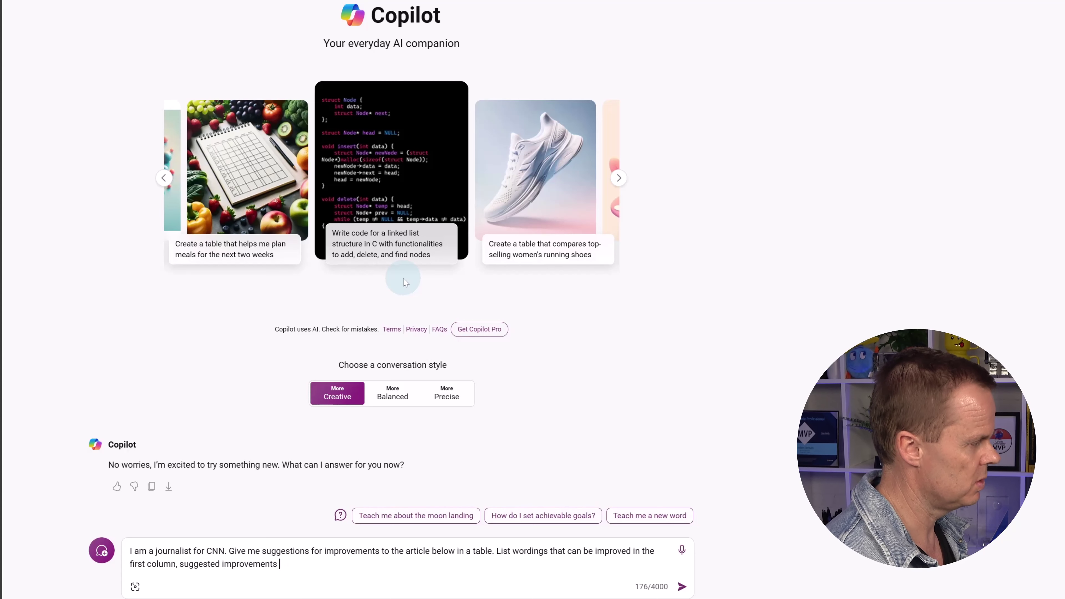
text(in the second)
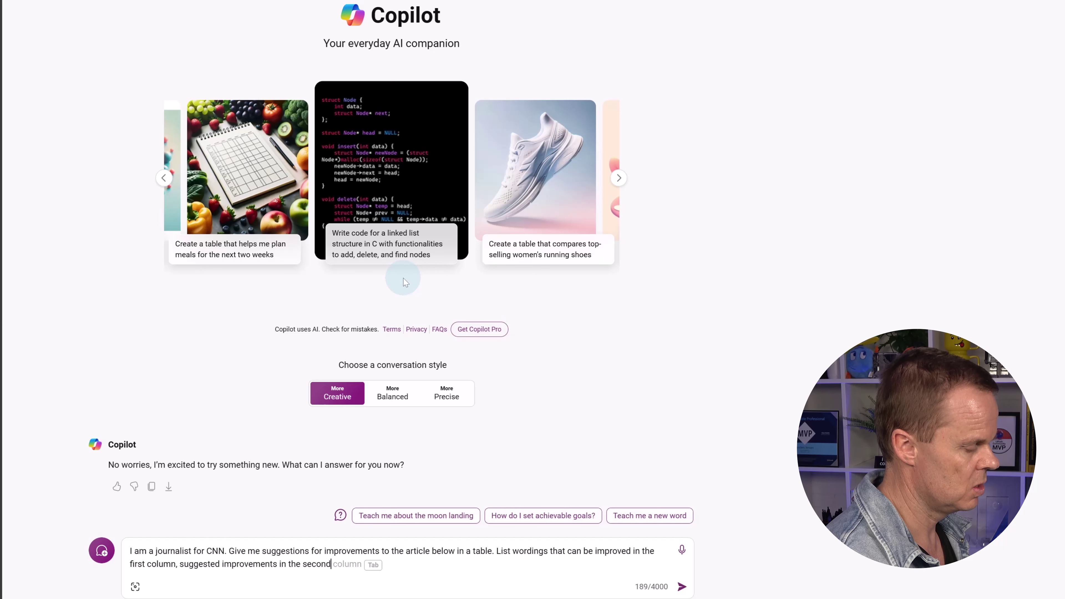
text( column, and an)
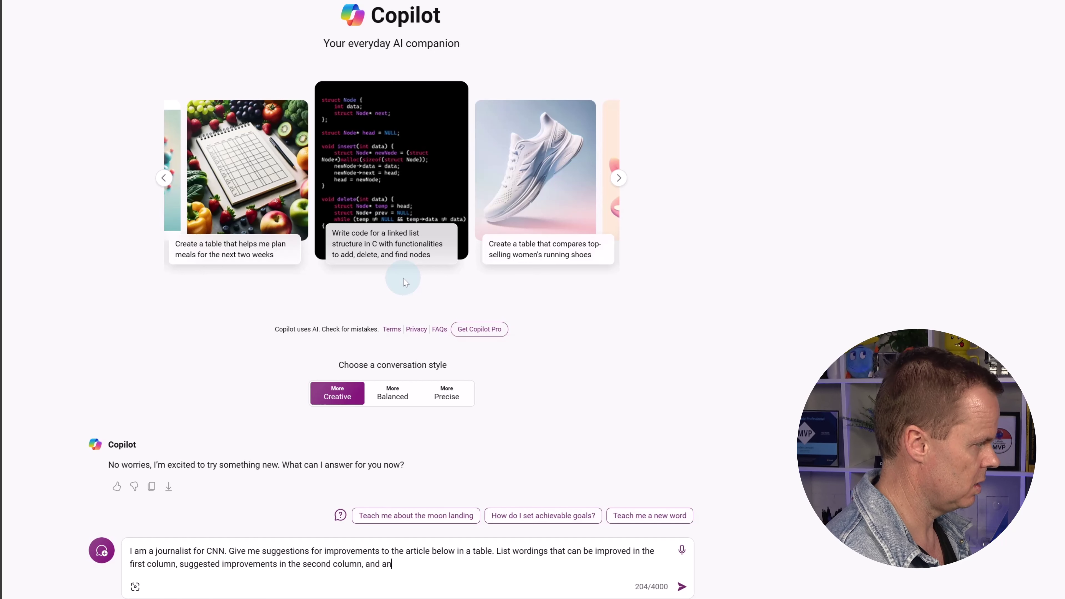
text( explanation of)
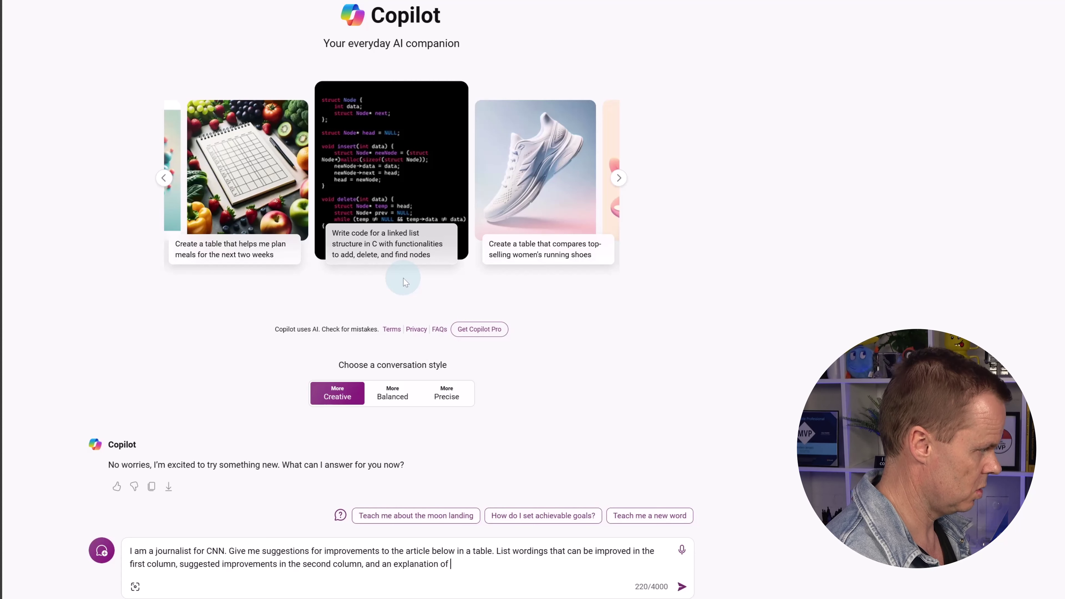
text( the improvement)
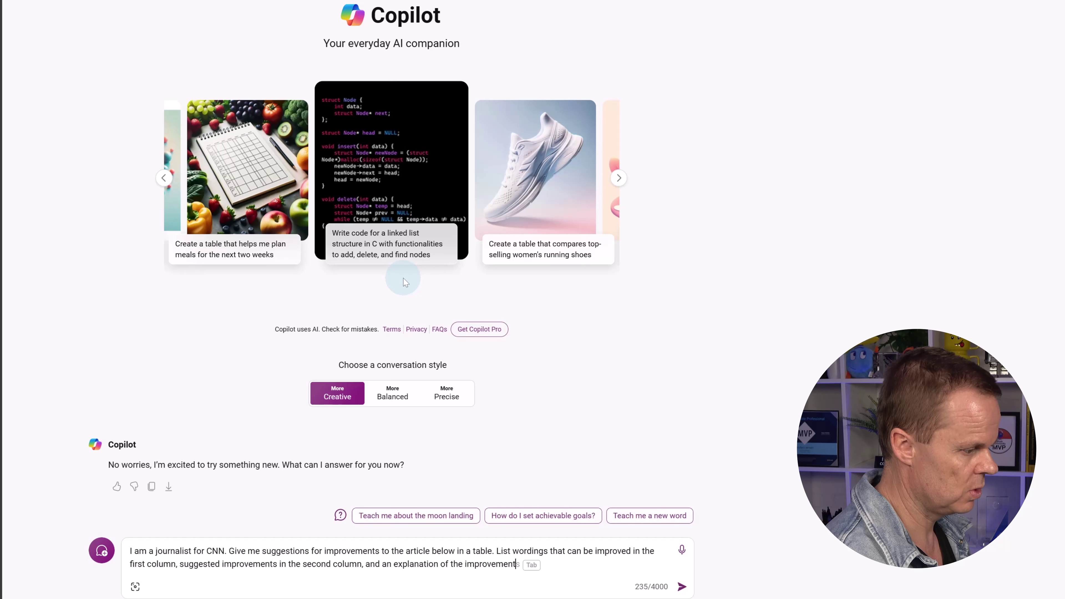
text( in the third column)
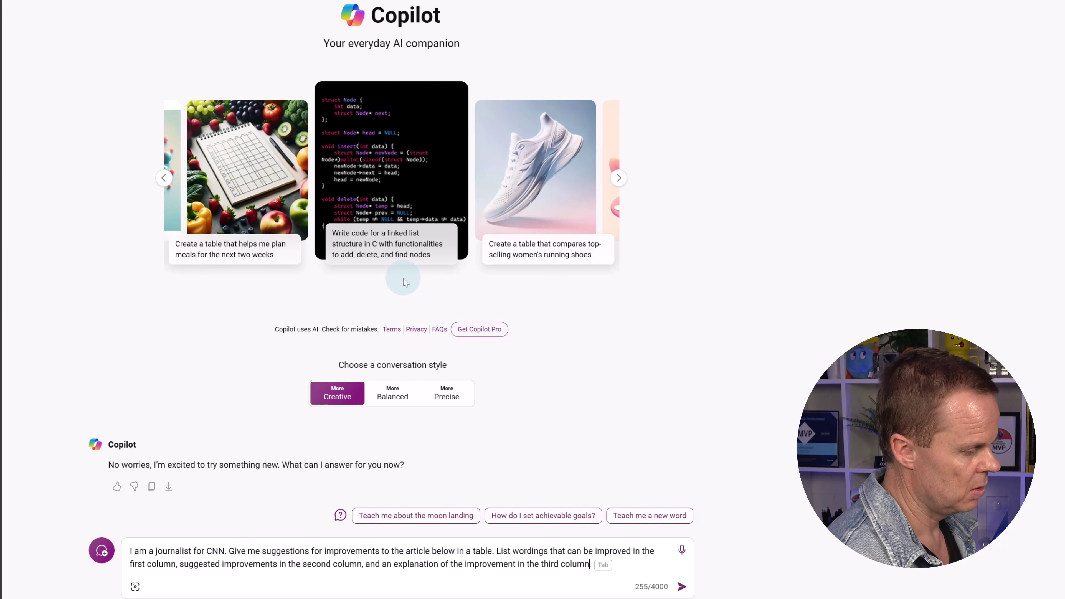
key(shift+Return)
key(shift+Return)
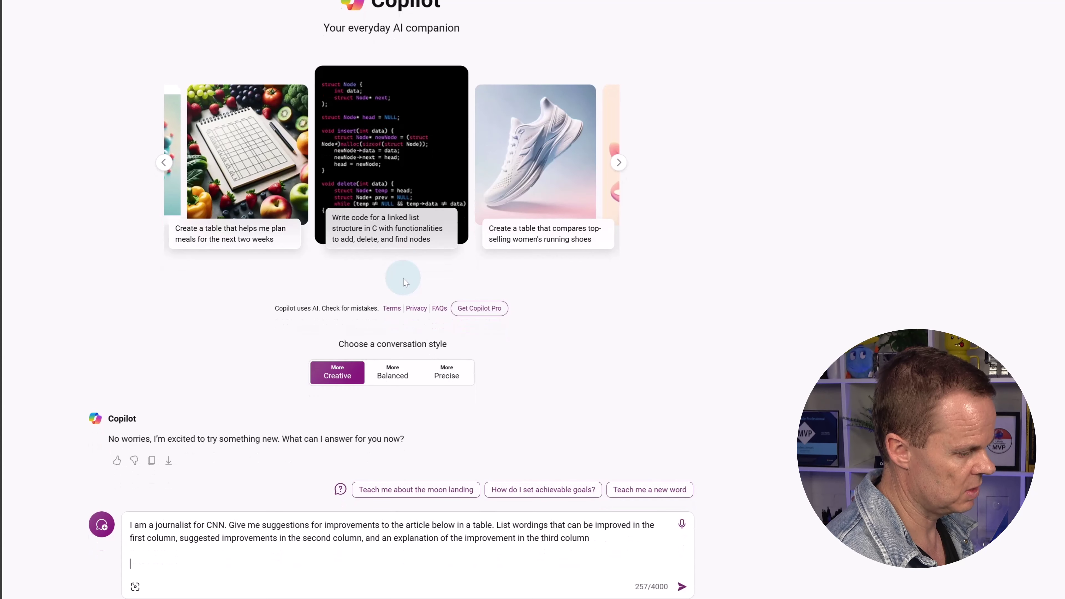
key(BackSpace)
key(BackSpace)
text(.)
Insert the copied article below the table instructions, after a blank line and enclosed in double quotation marks.
key(shift+Return)
key(shift+Return)
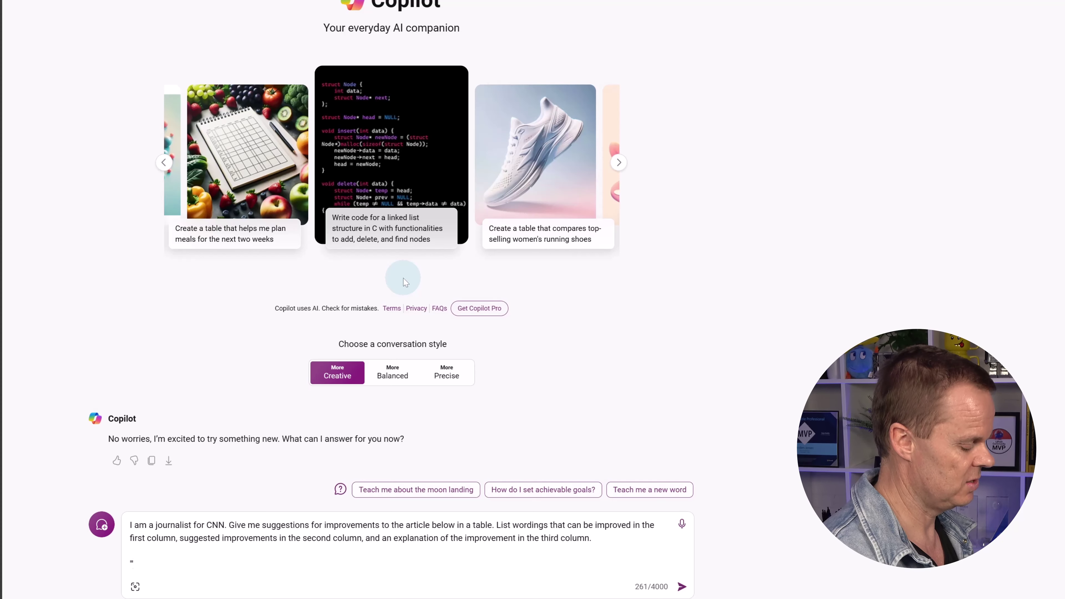
key(shift+Return)
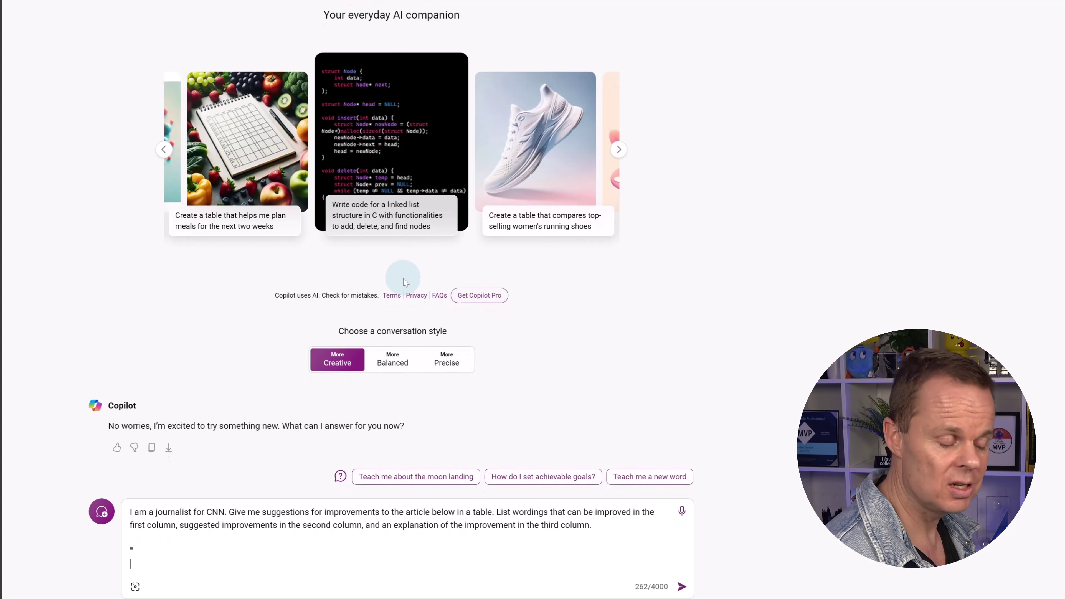
key(ctrl+v)
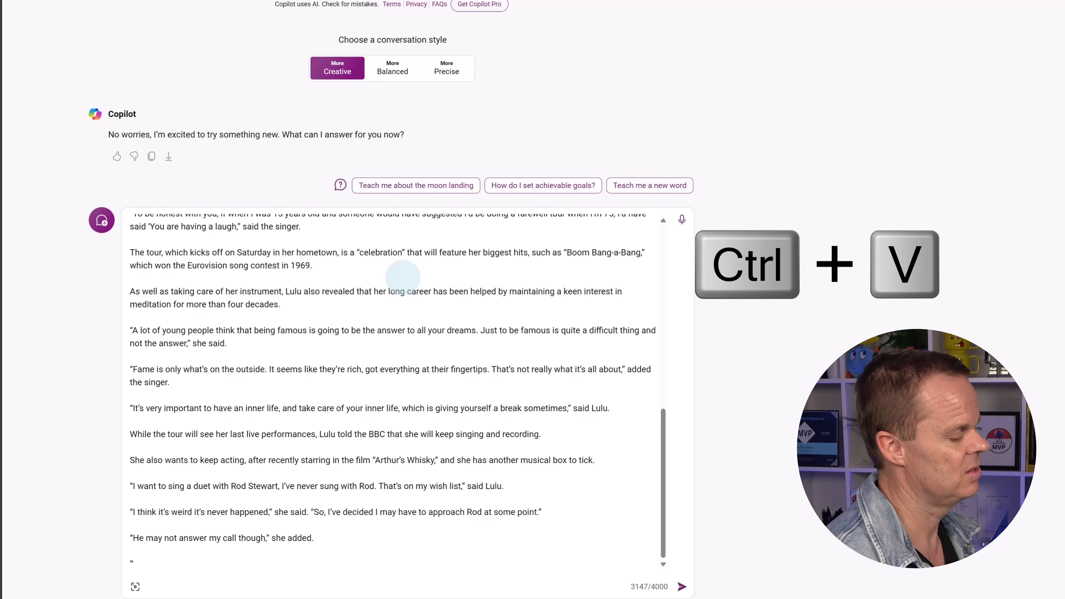
text(")
Submit the table-format prompt and check the suggested wording improvements against the original article.
key(Return)
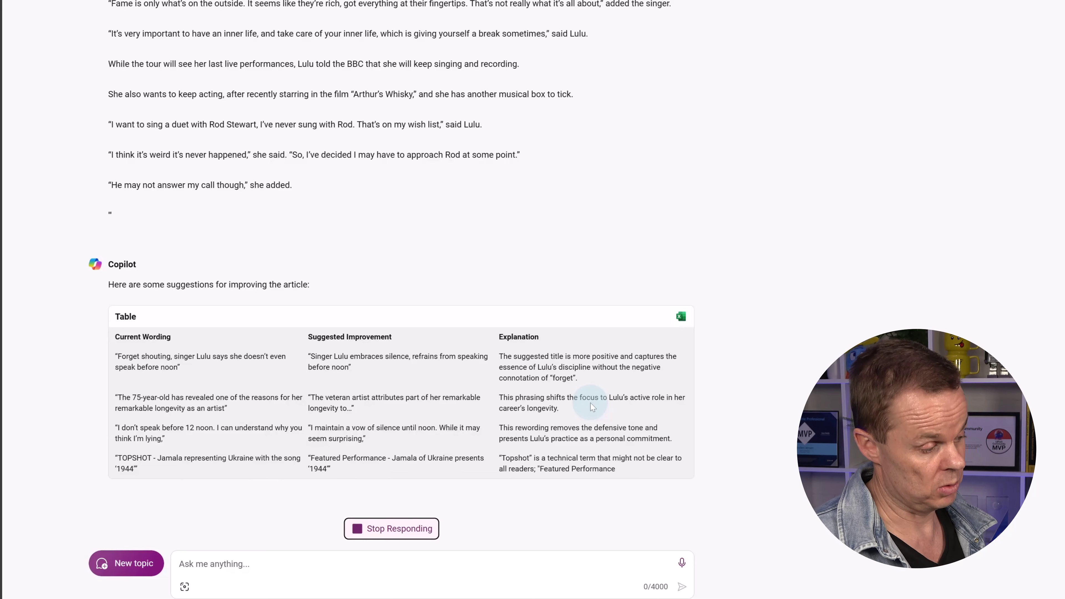
scroll(503, 369, up, 15)
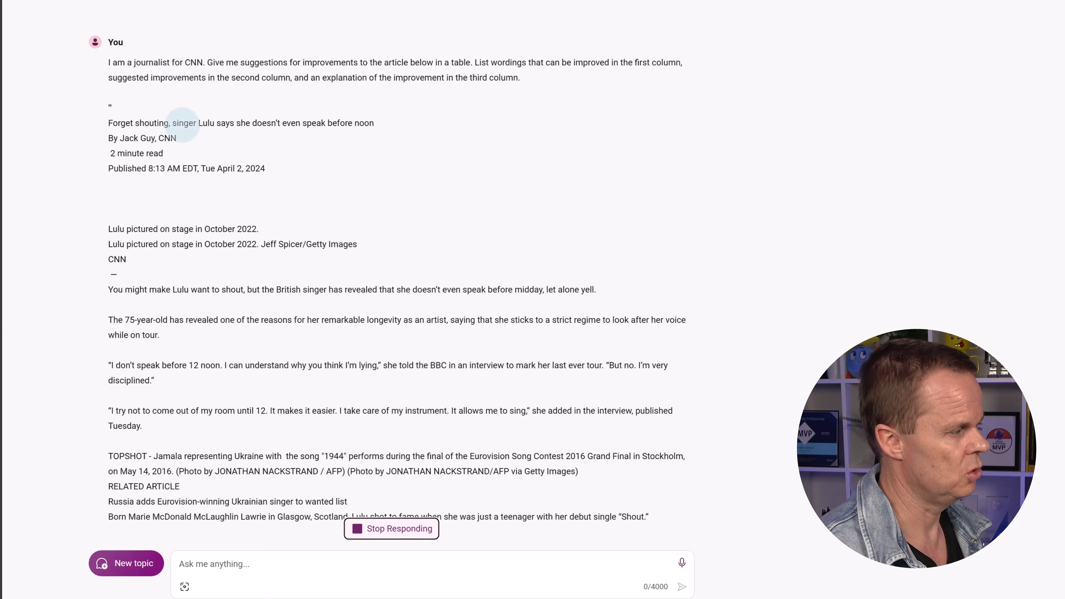
scroll(174, 191, down, 20)
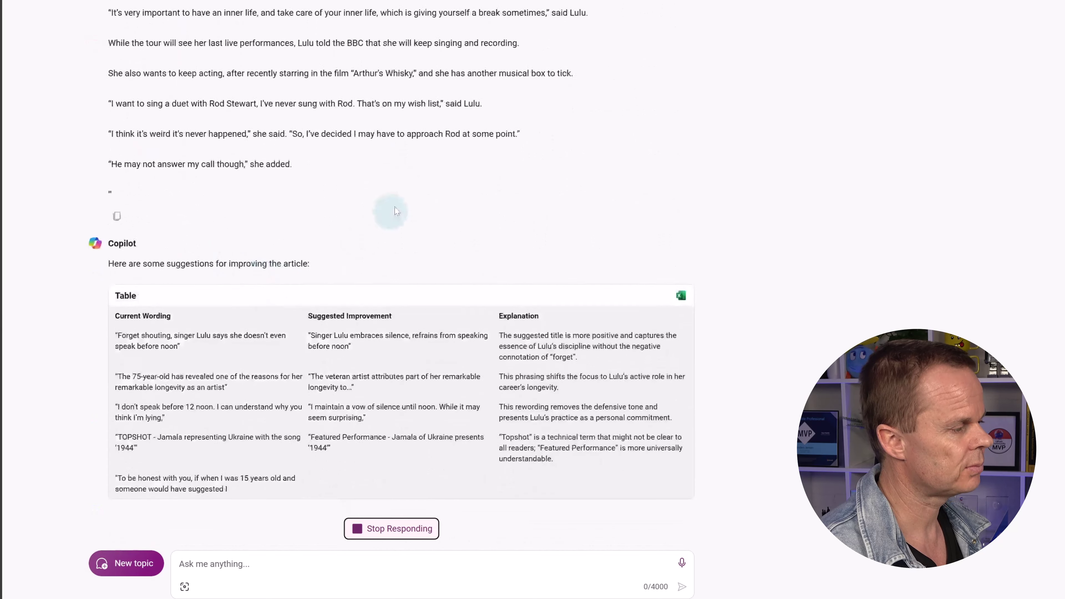
scroll(449, 399, down, 1)
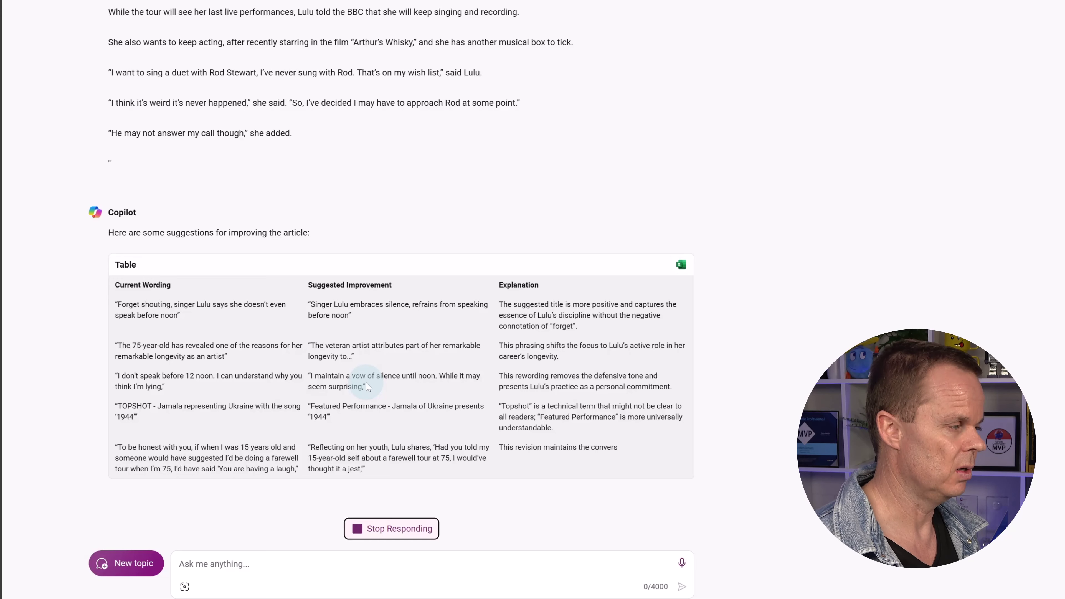
Compare the suggestions with the original article, then export the suggestions table to Excel and open the exported workbook, dismissing the account notice.
scroll(256, 318, up, 15)
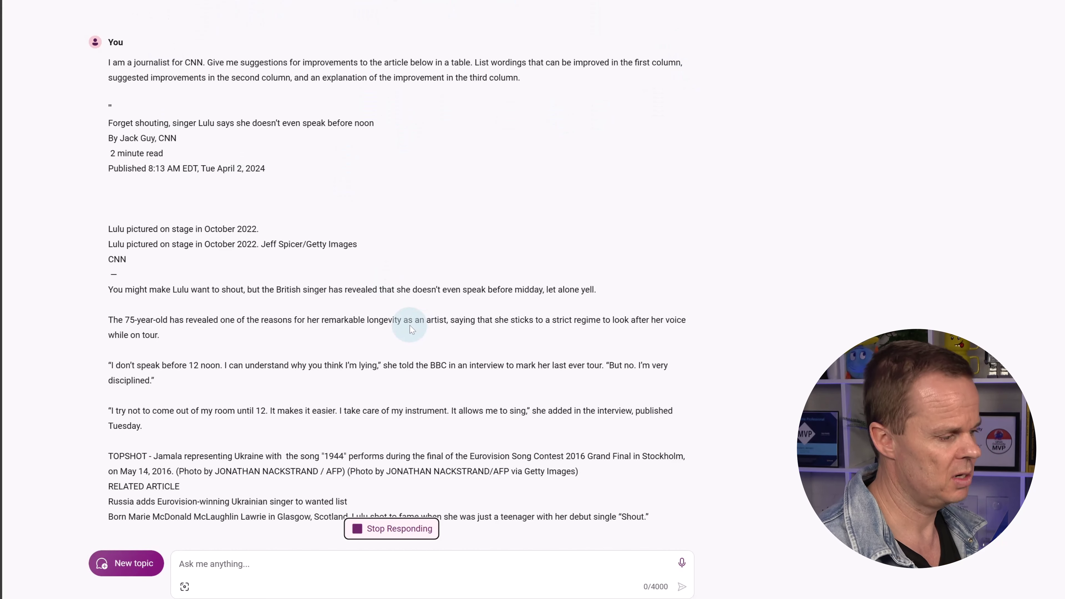
scroll(427, 331, down, 15)
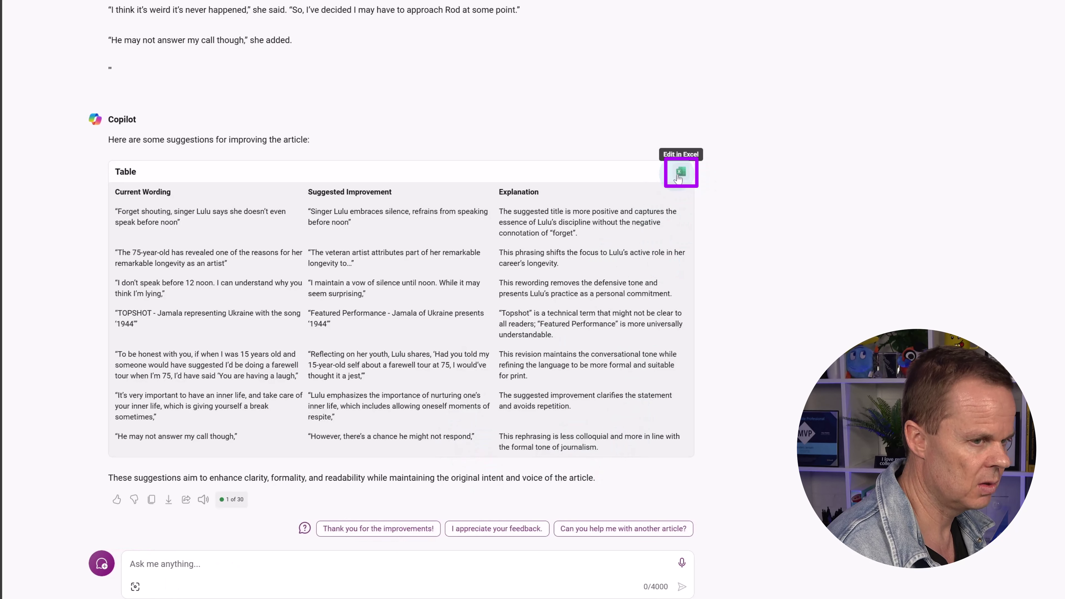
click(681, 177)
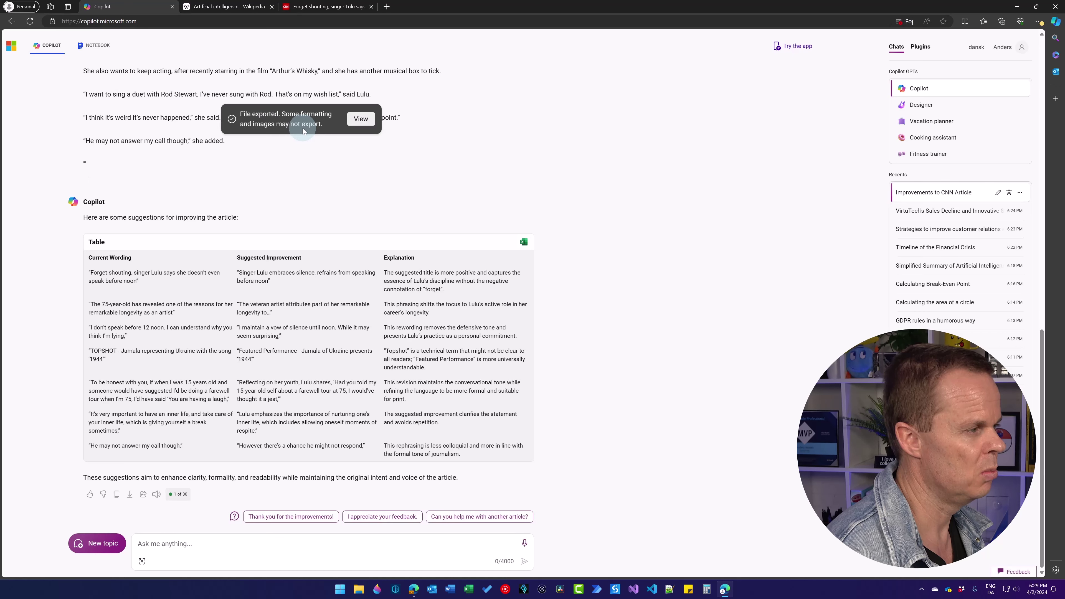
click(365, 123)
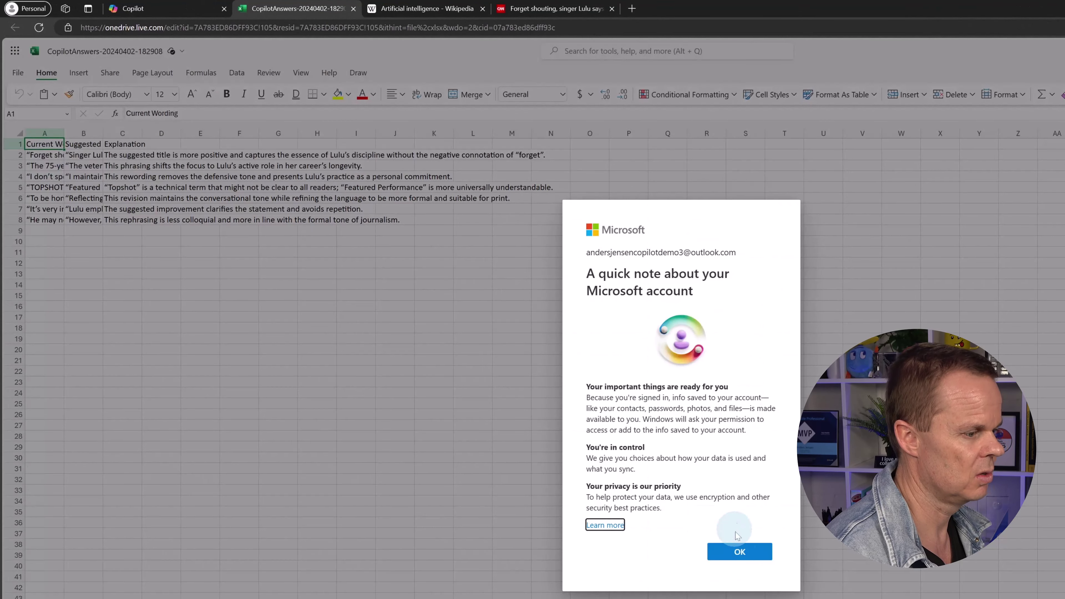
click(744, 550)
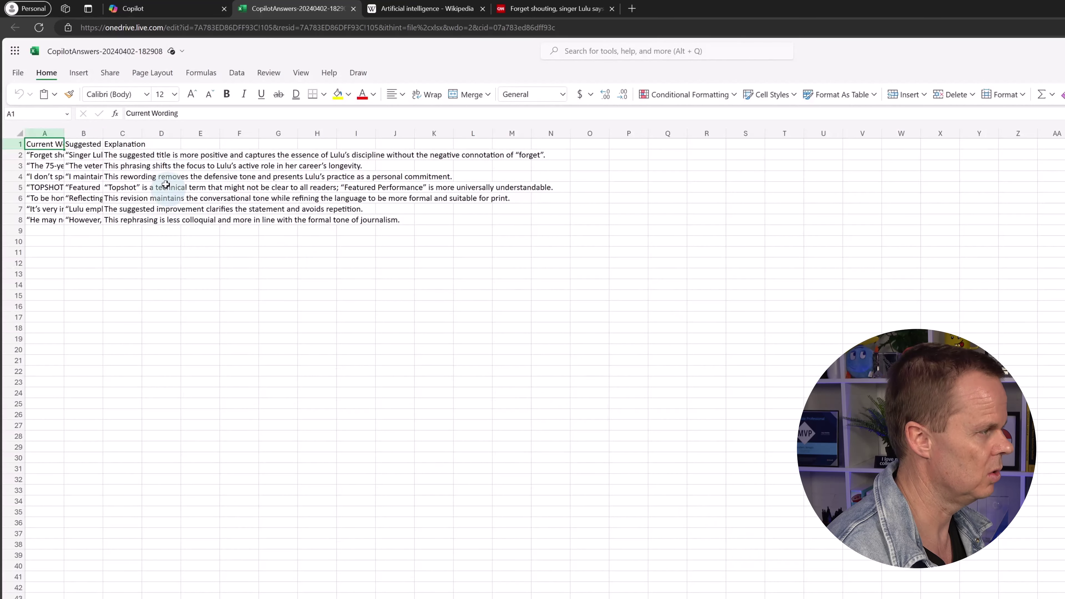
Auto-fit the widths of all worksheet columns to their contents so the exported wordings can be read in full.
click(17, 134)
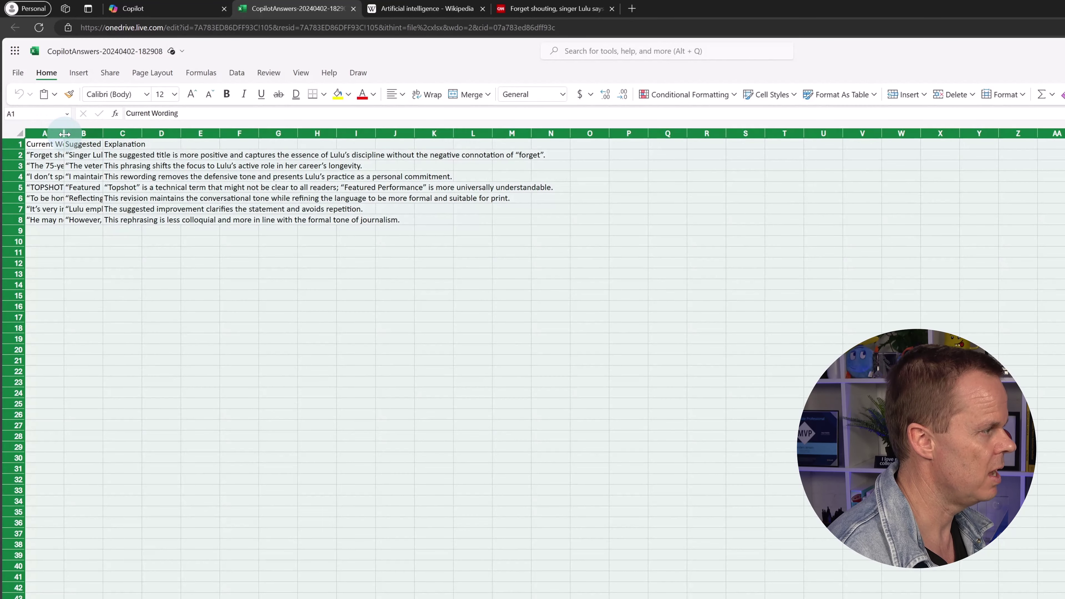
double_click(65, 133)
click(570, 220)
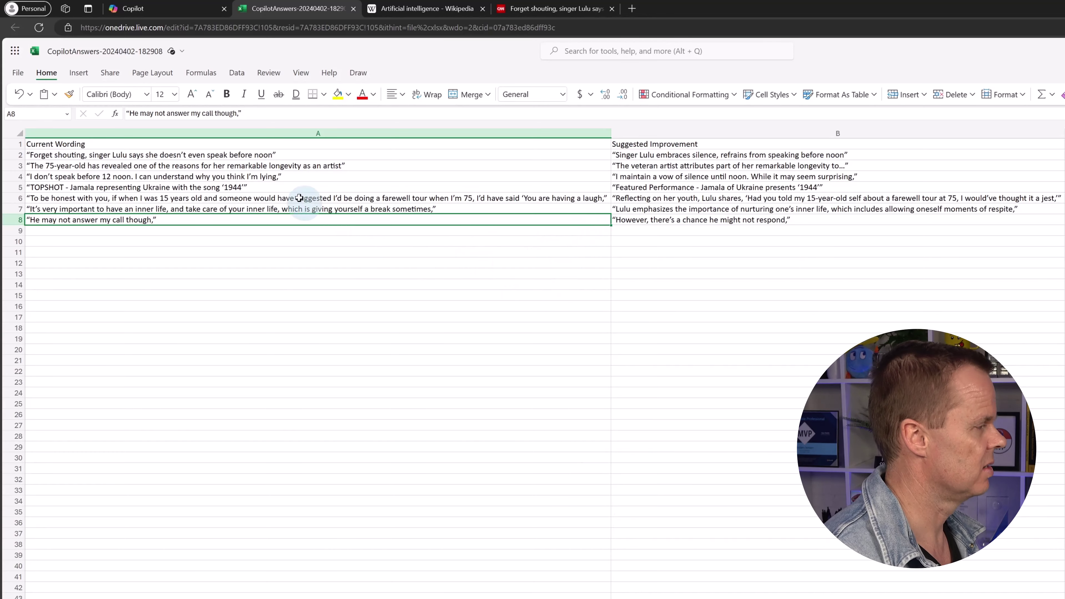
Switch back to Copilot and start a new topic with a prompt beginning "Plan a staff party for my company.".
click(152, 9)
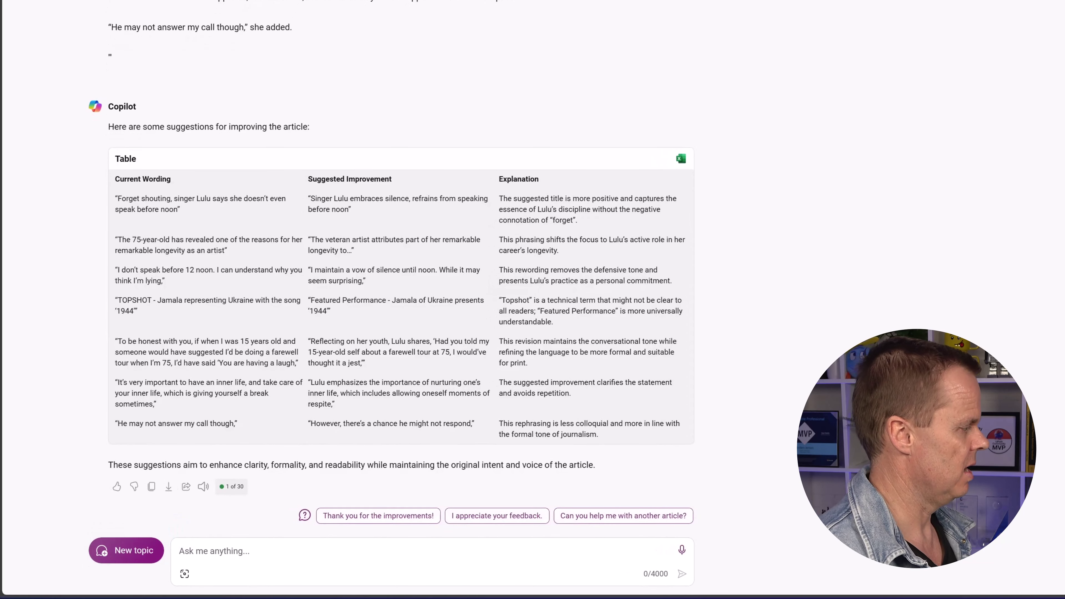
click(123, 551)
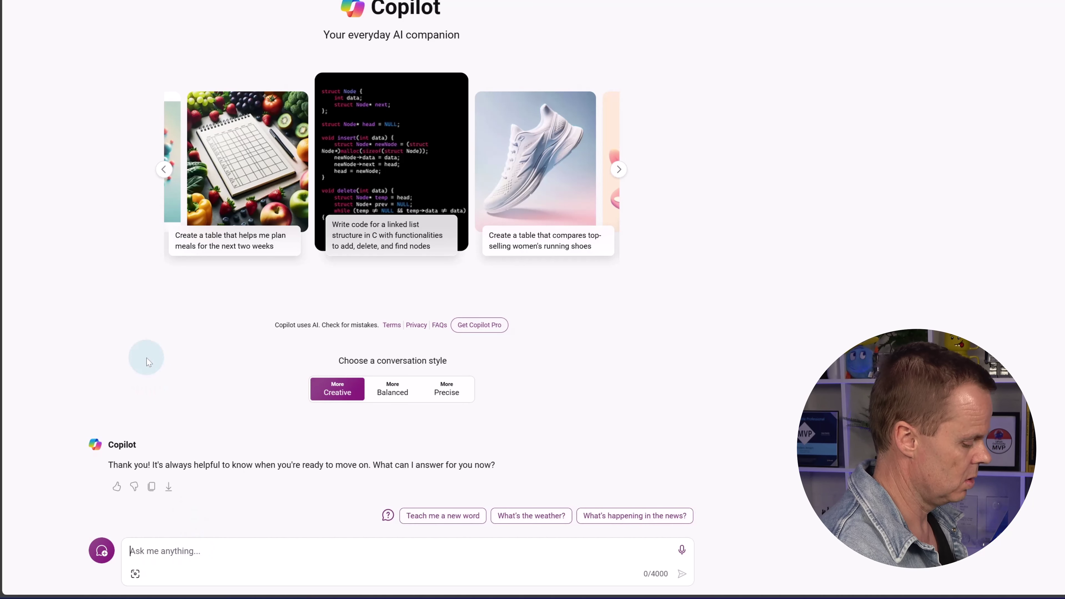
text(Plan a staf)
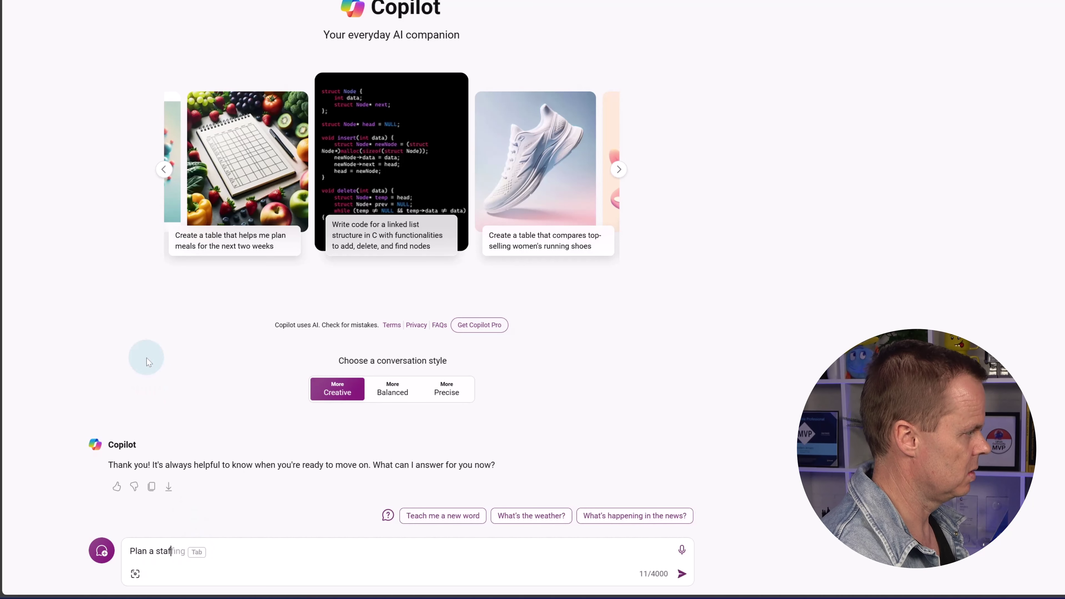
text(f party f)
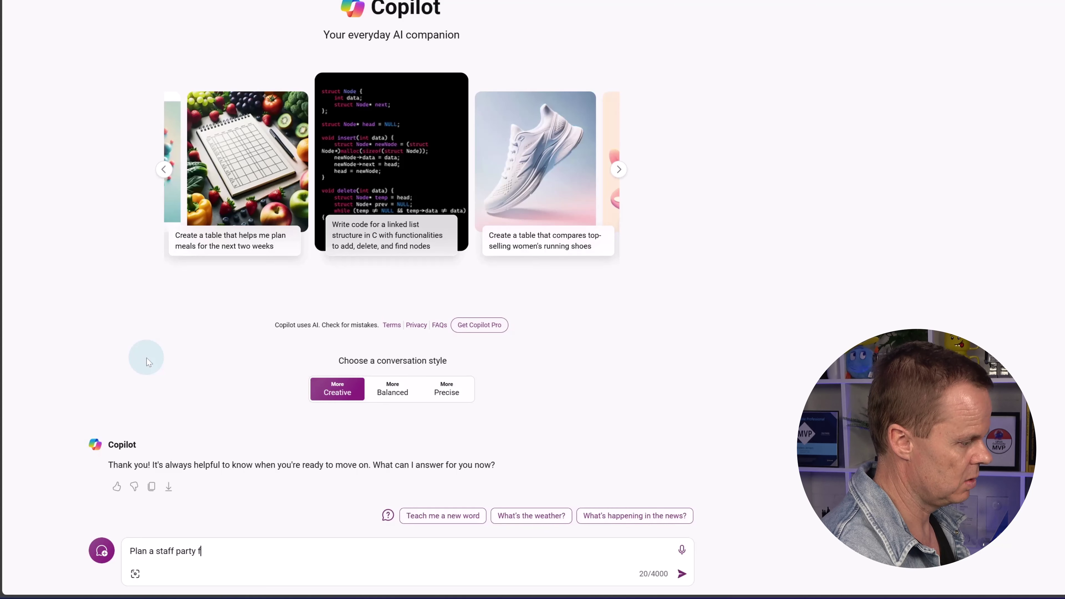
text(or my comp)
key(BackSpace)
text(omp)
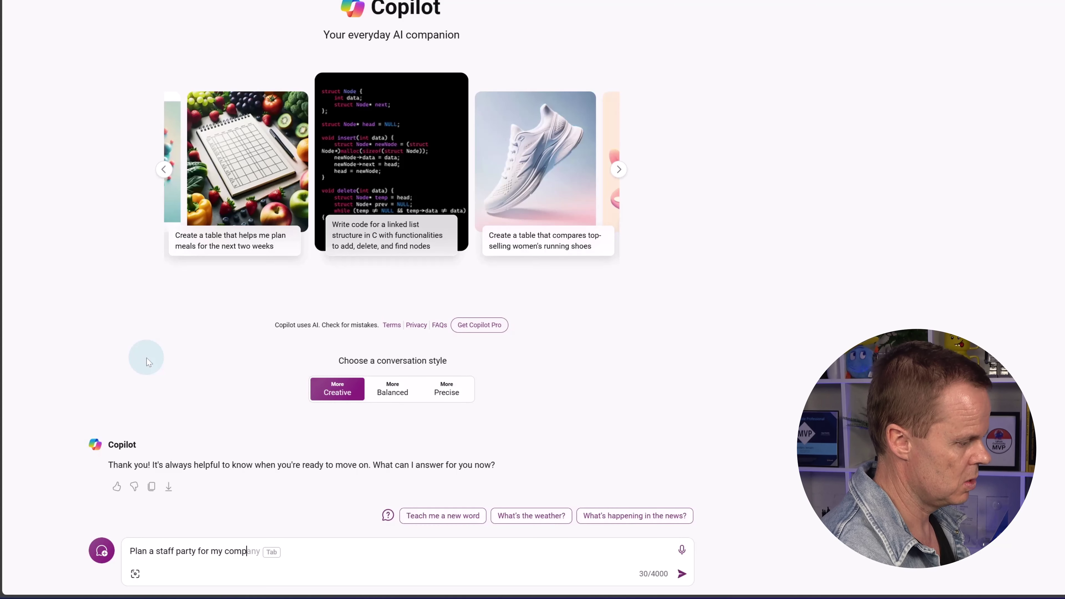
text(any. )
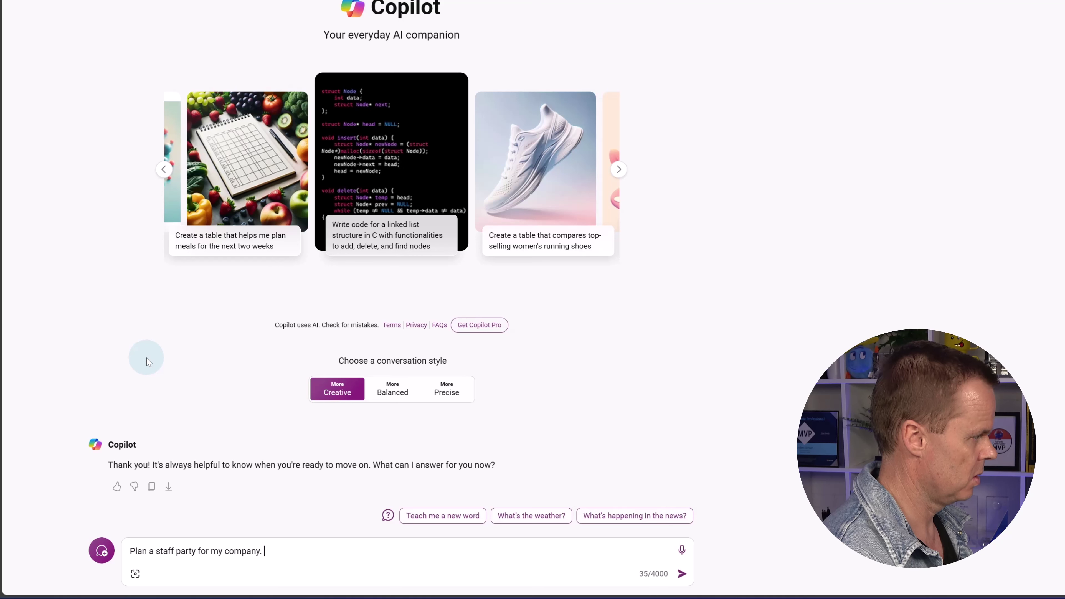
Add the sentence "We prefer a combination of dance and games." to the staff party prompt.
text(We prefer a co)
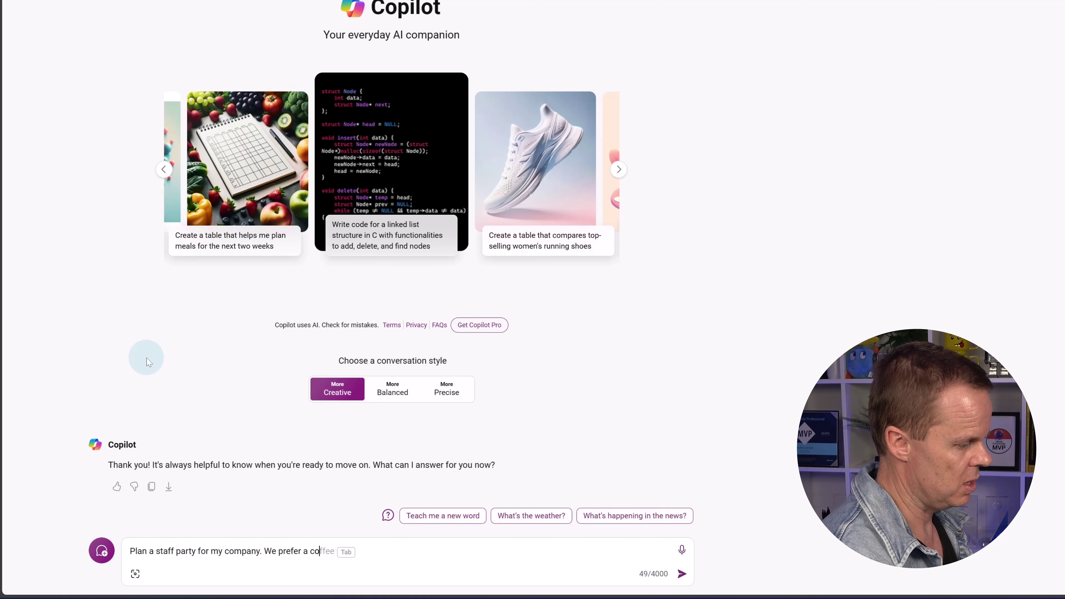
text(mbination of )
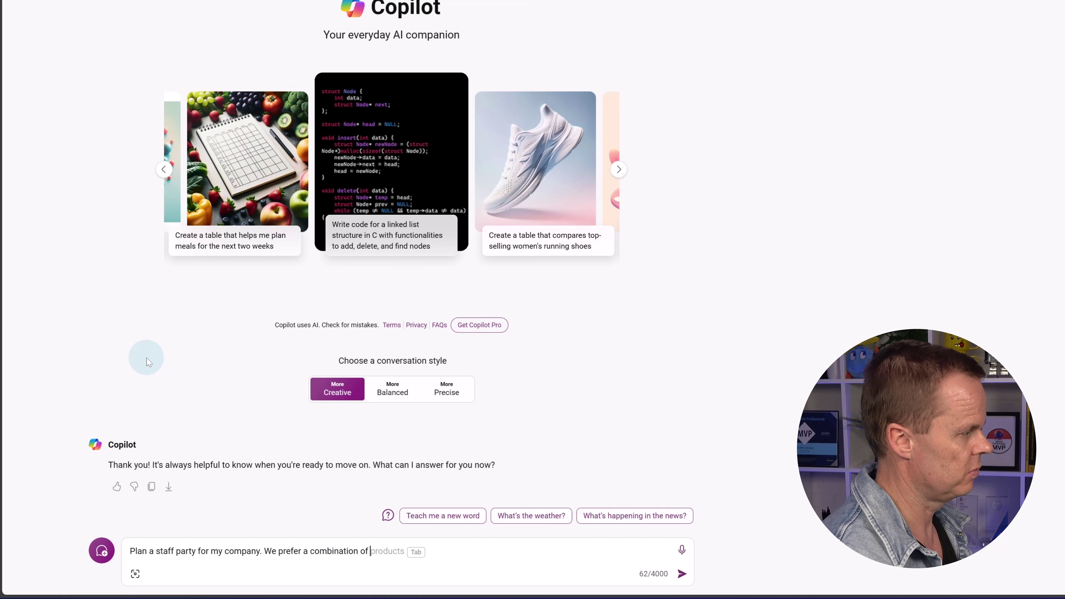
text(dance an)
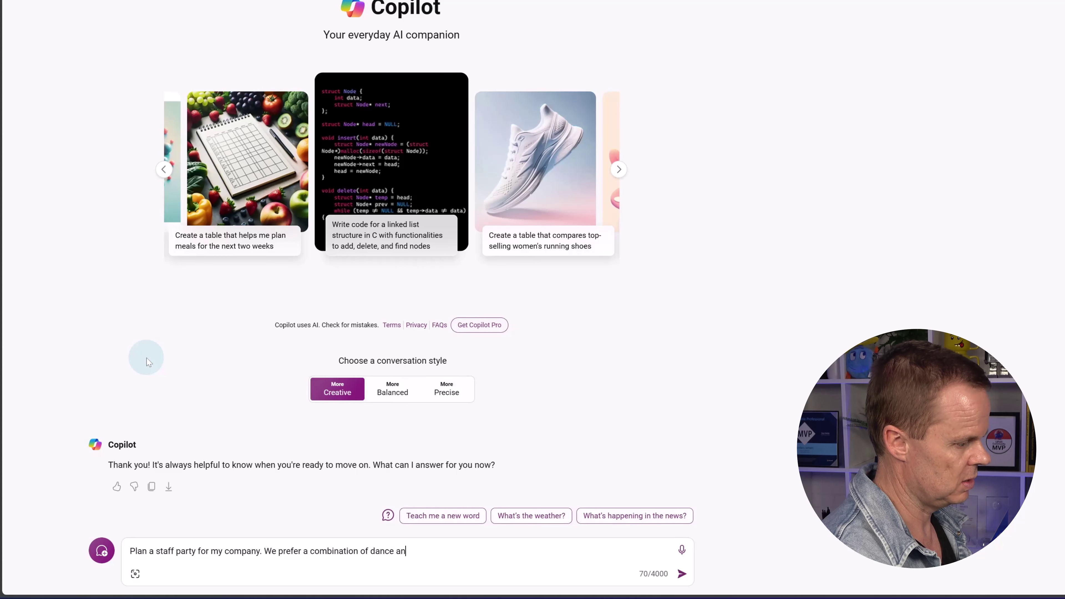
text(d games. Th)
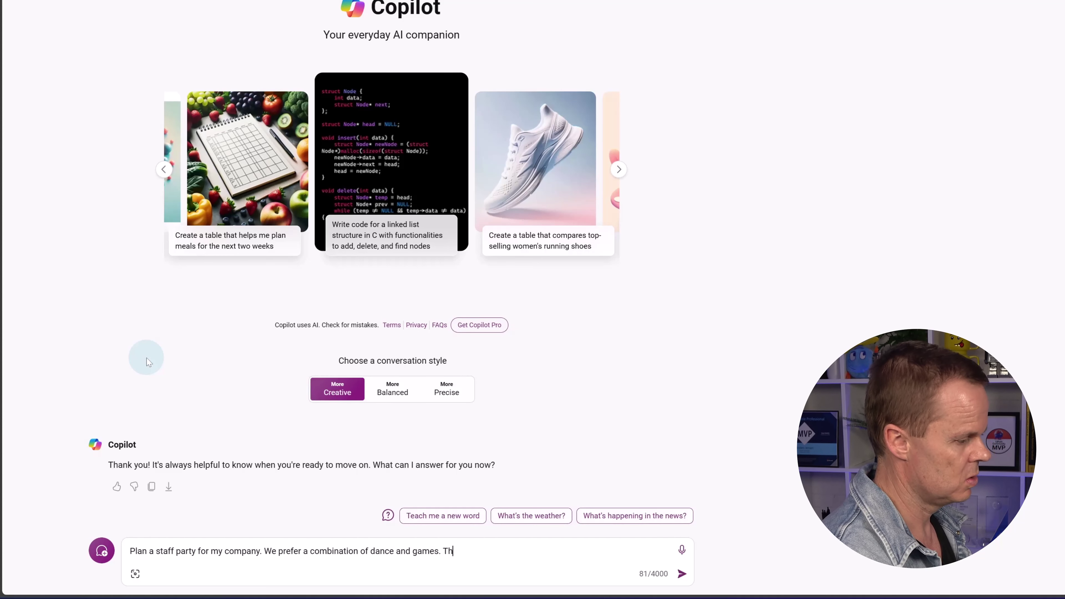
Finish the prompt with "The budget is limited, and to keep costs down, we are 8 people who cook the food ourselves." and submit it.
text(e budget is l)
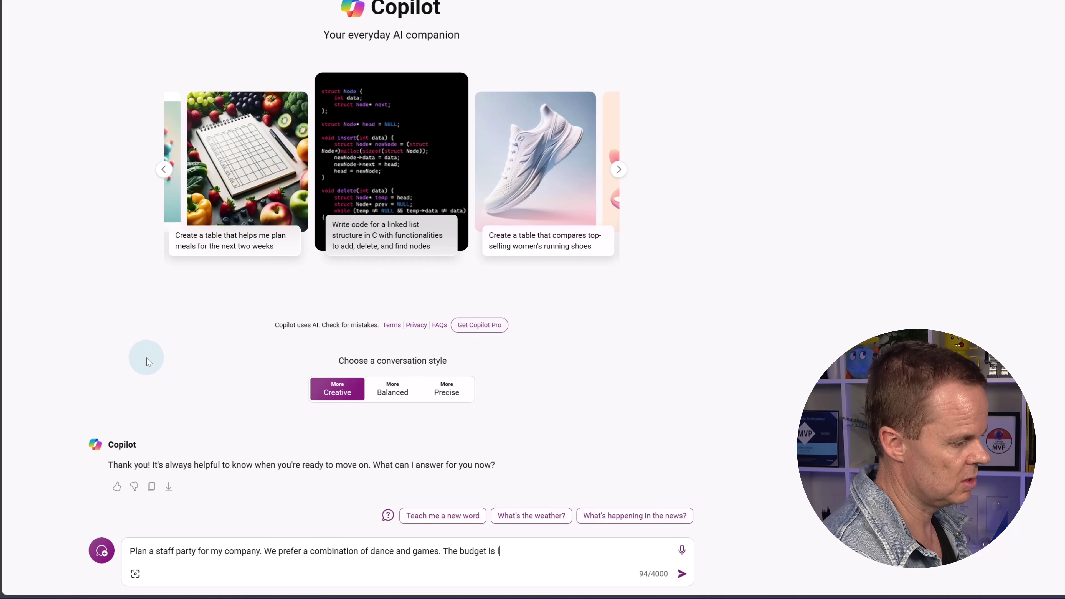
text(imited)
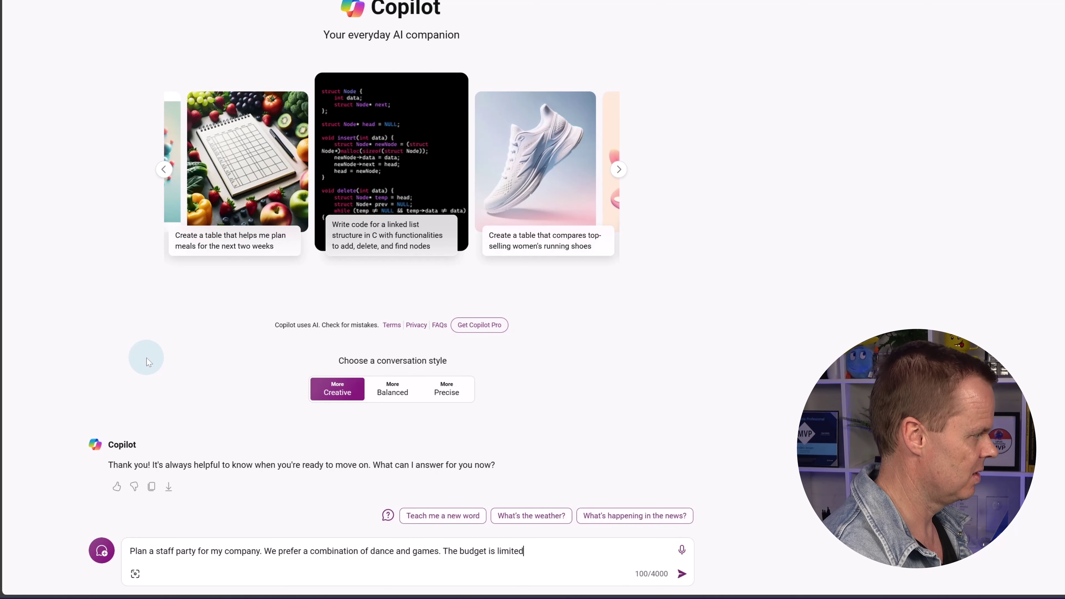
text(, and to keep co)
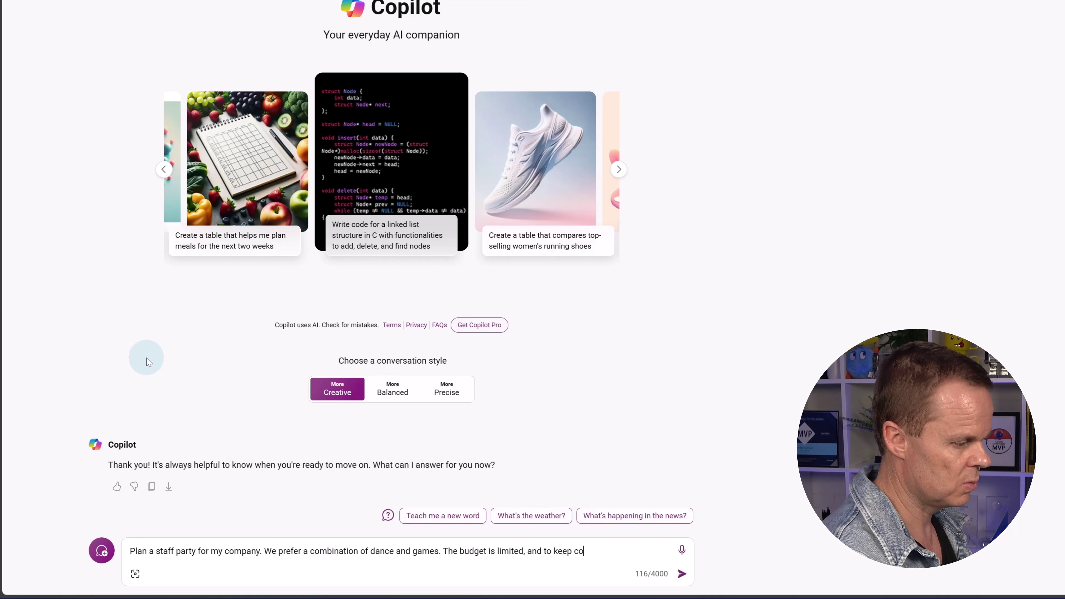
text(sts down, we)
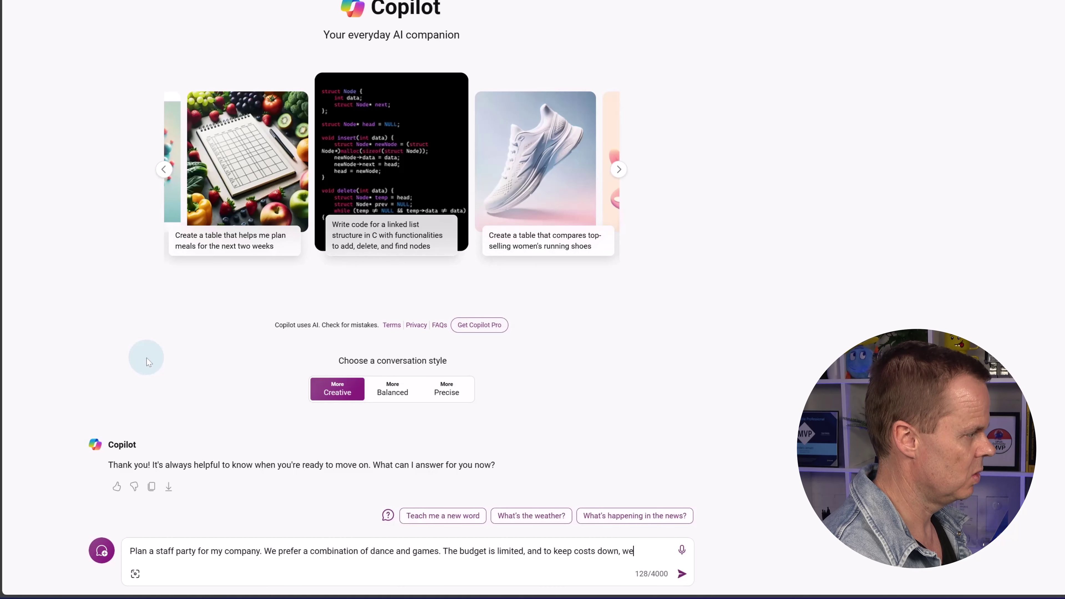
text( are 8 people )
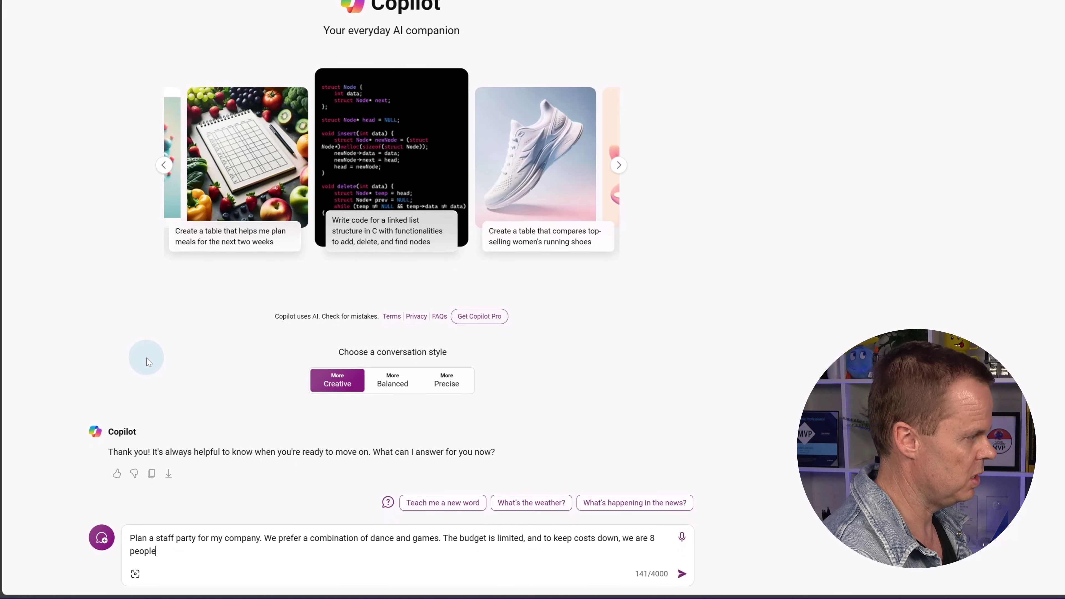
text(who cook t)
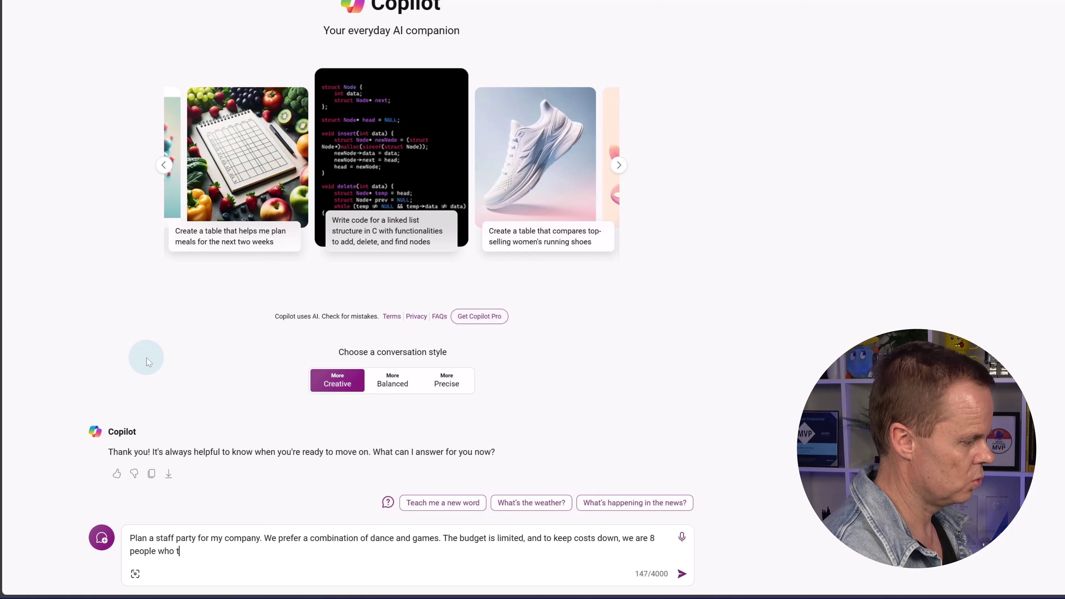
key(BackSpace)
text(cook the food o)
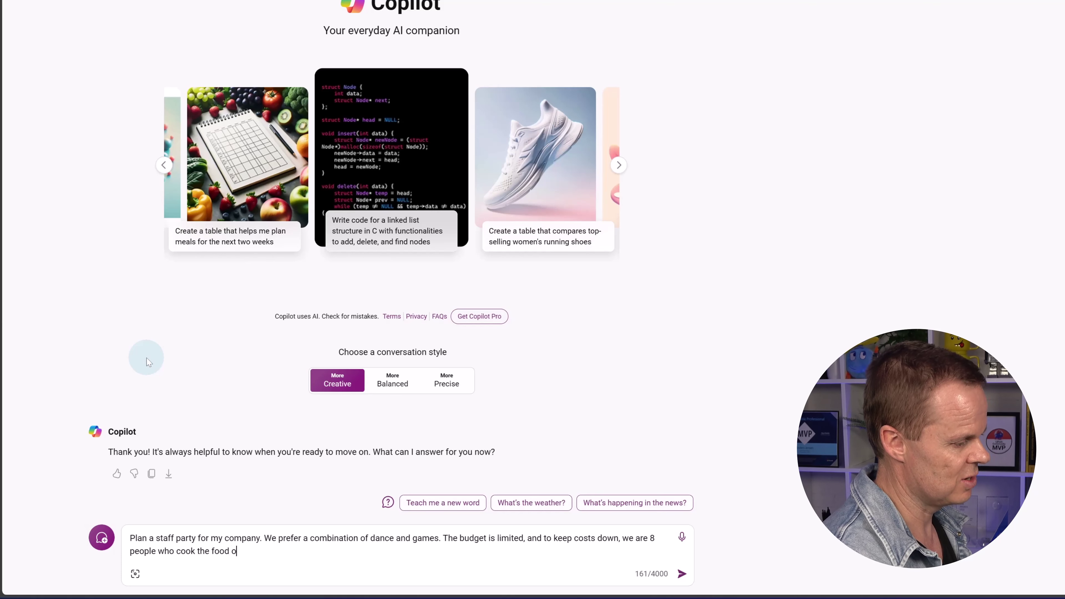
text(urselves.)
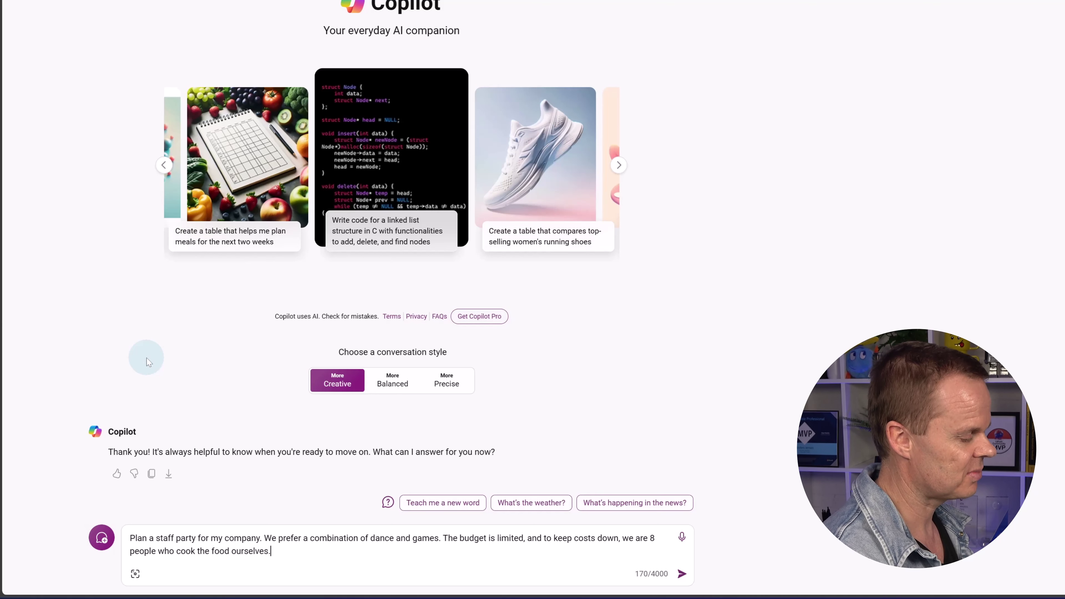
key(Return)
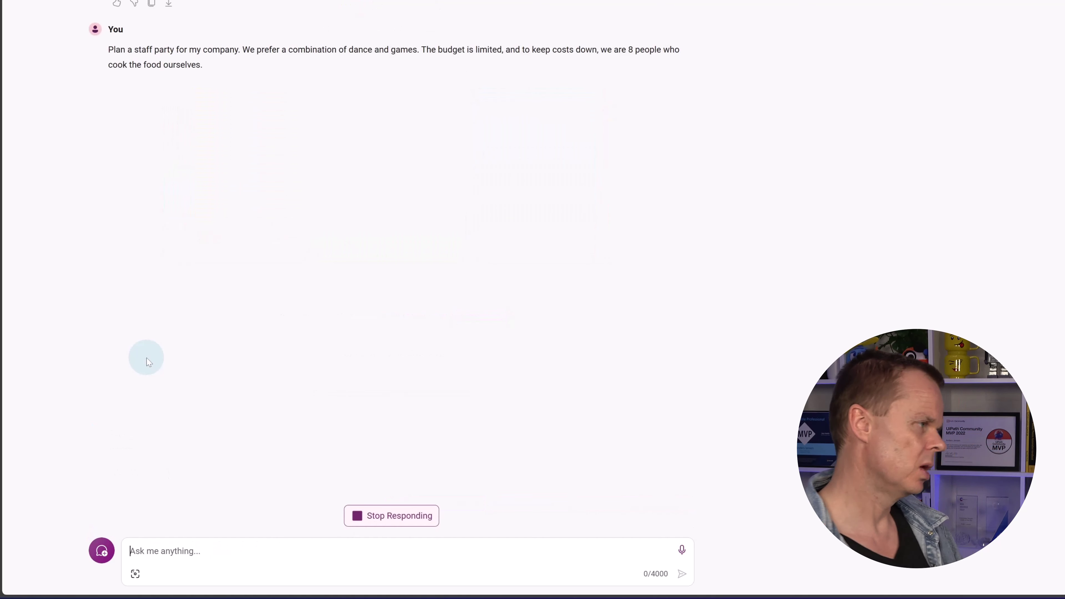
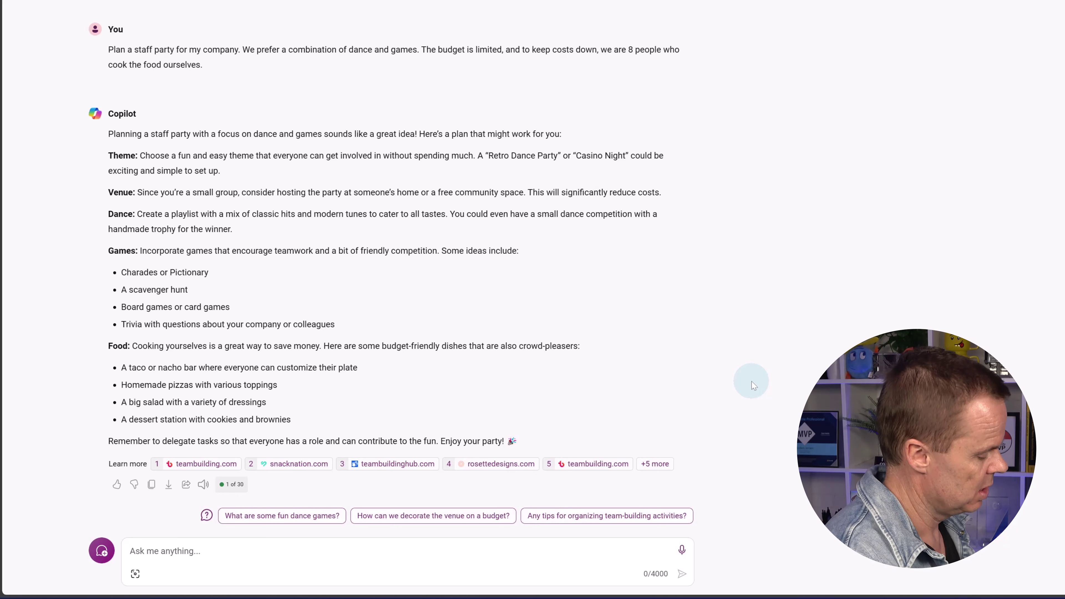
Submit the follow-up prompt "Great, make a three-course menu. It must be healthy and easy to make.".
text(Great)
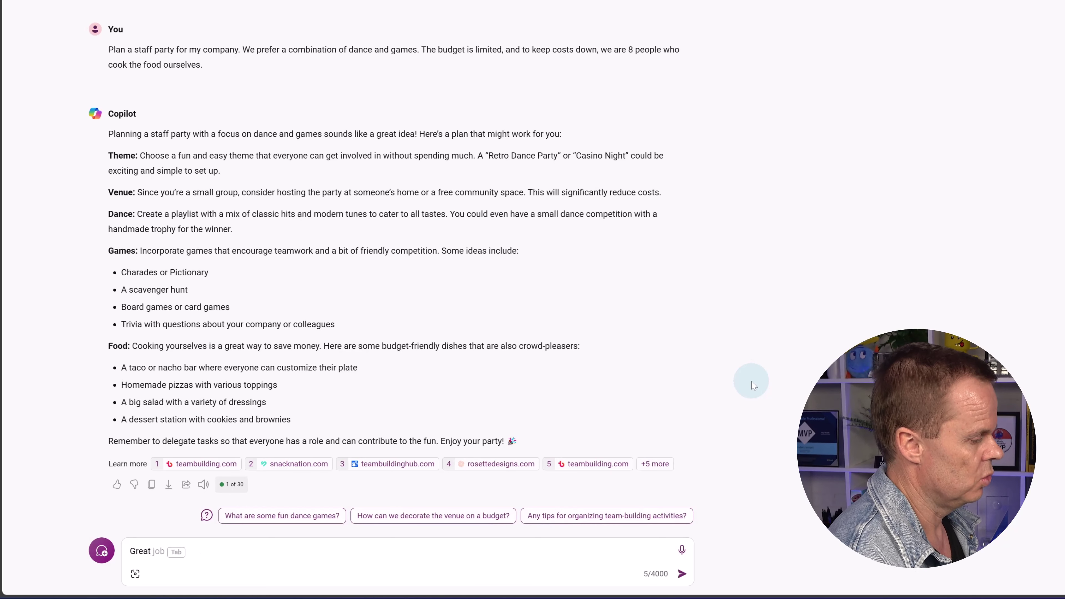
text(, make a thr)
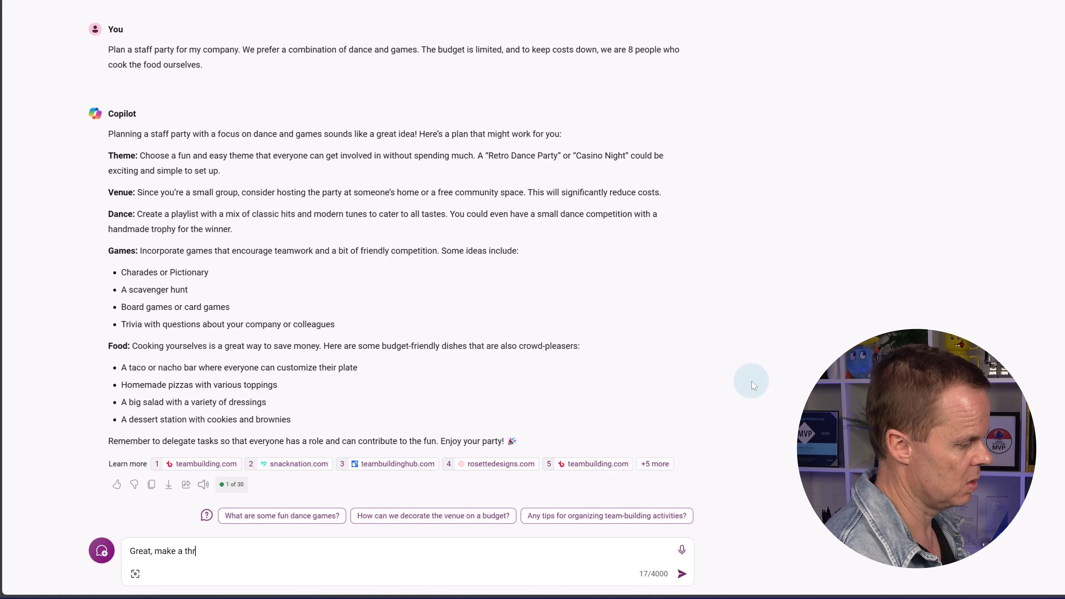
text(ee-cour)
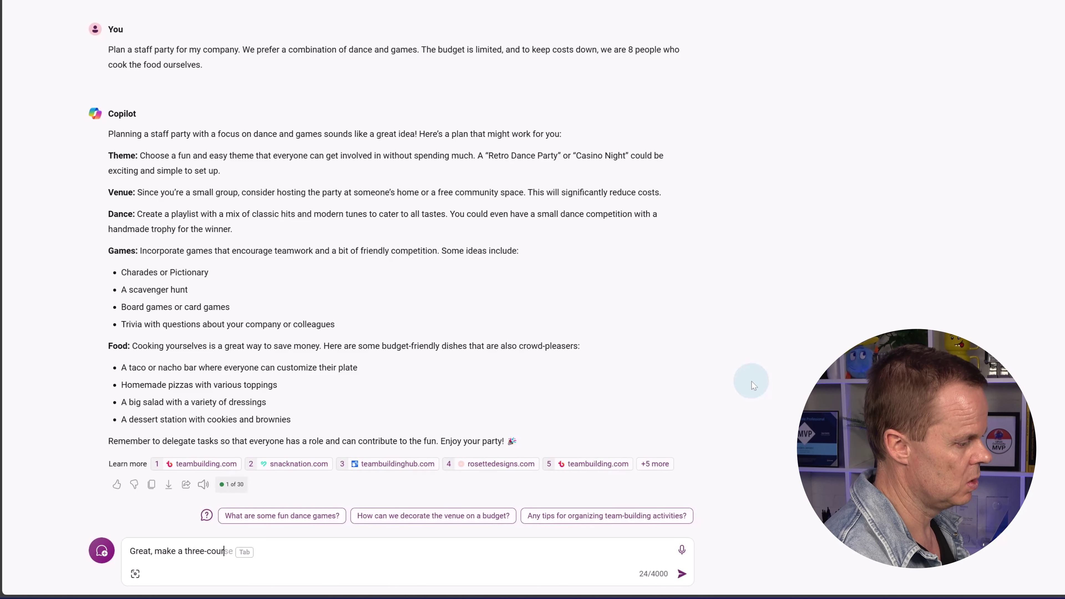
text(se menu)
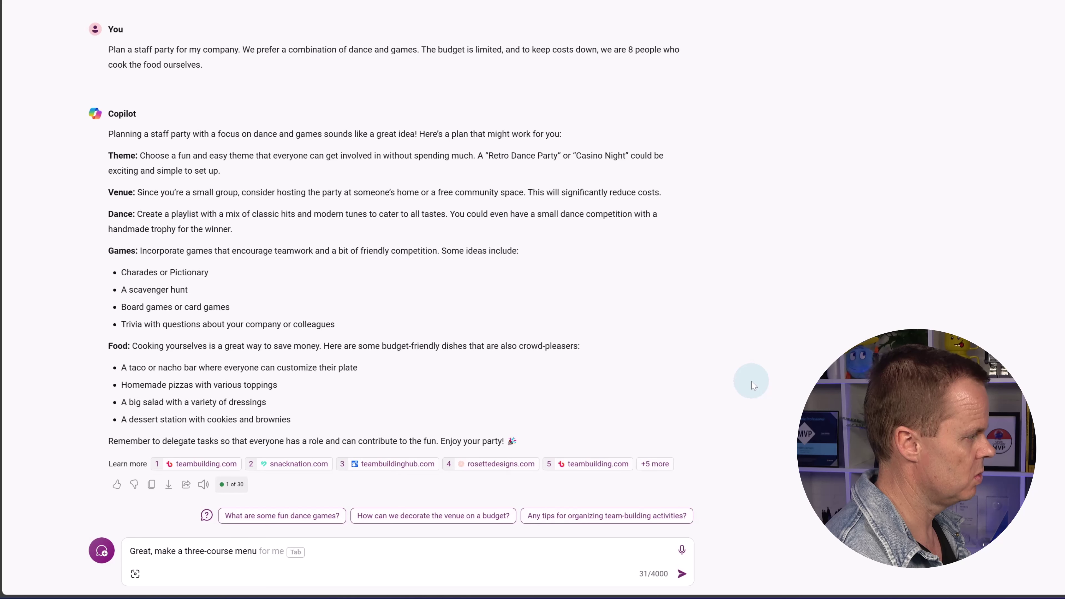
text(. It must be )
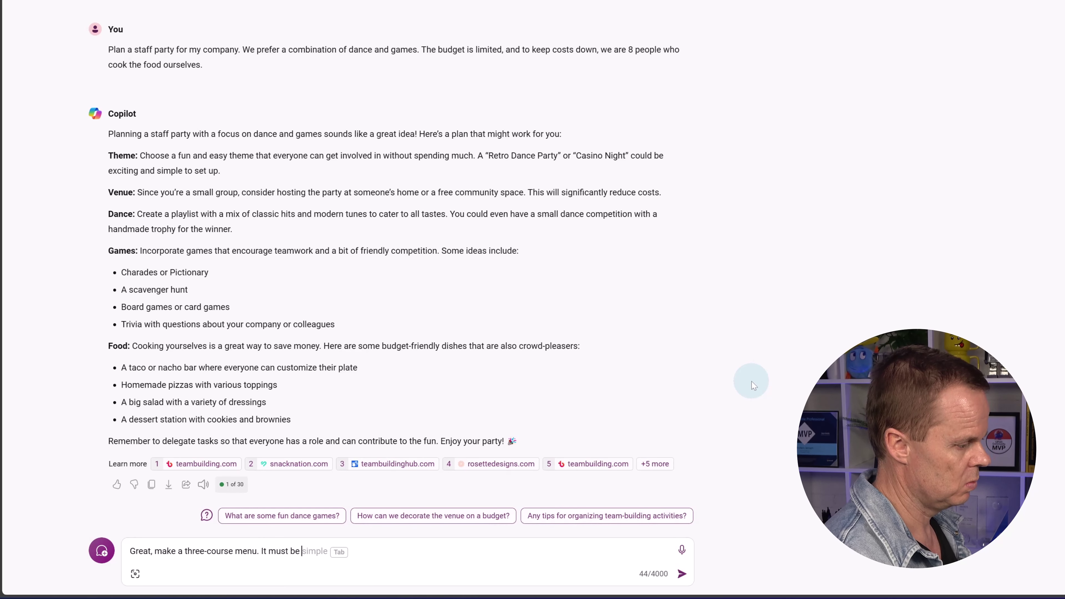
text(hatealthy)
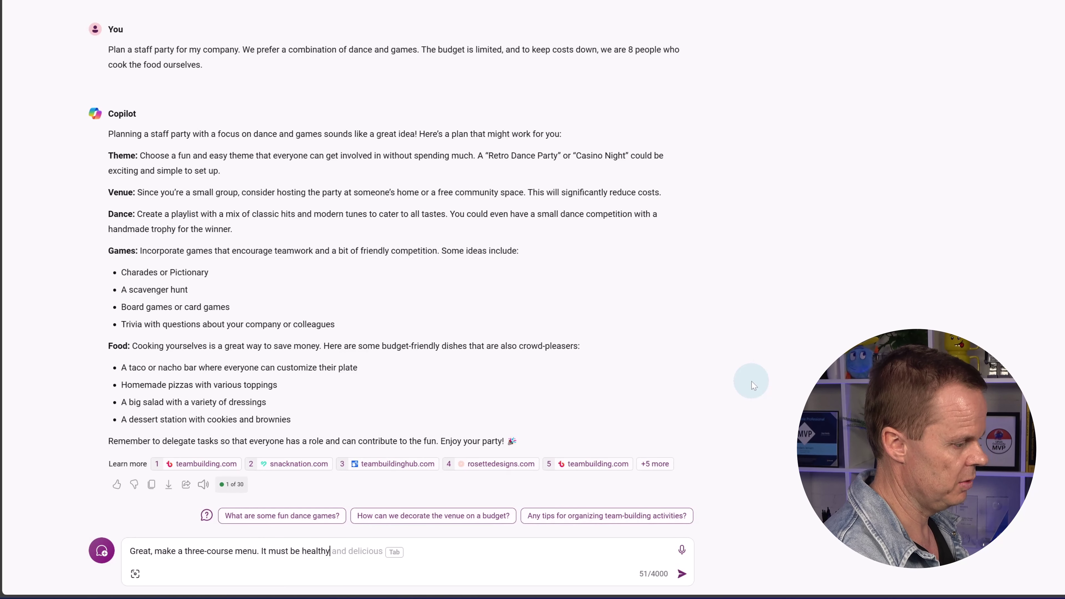
text( and easy to)
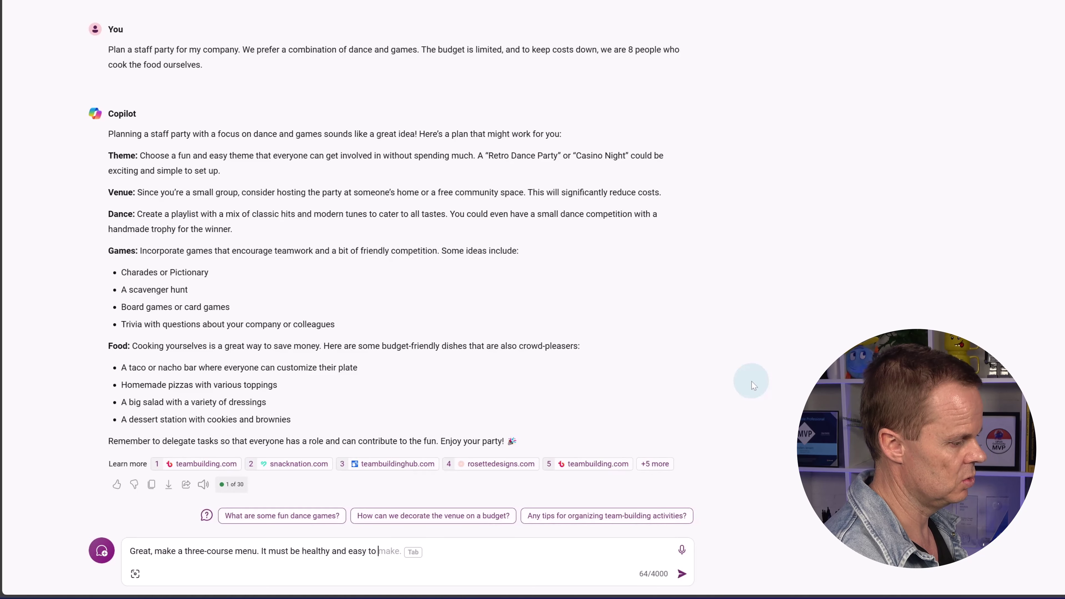
key(Tab)
key(Return)
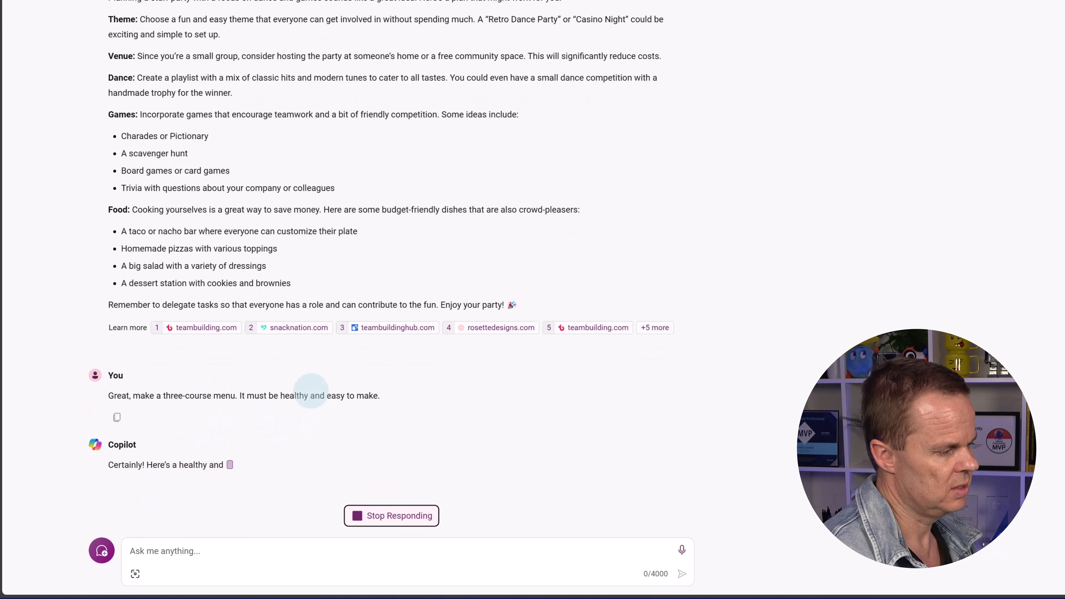
Submit the follow-up prompt "Help me make a shopping list for the food" after reviewing the party plan and three-course menu.
scroll(462, 355, up, 3)
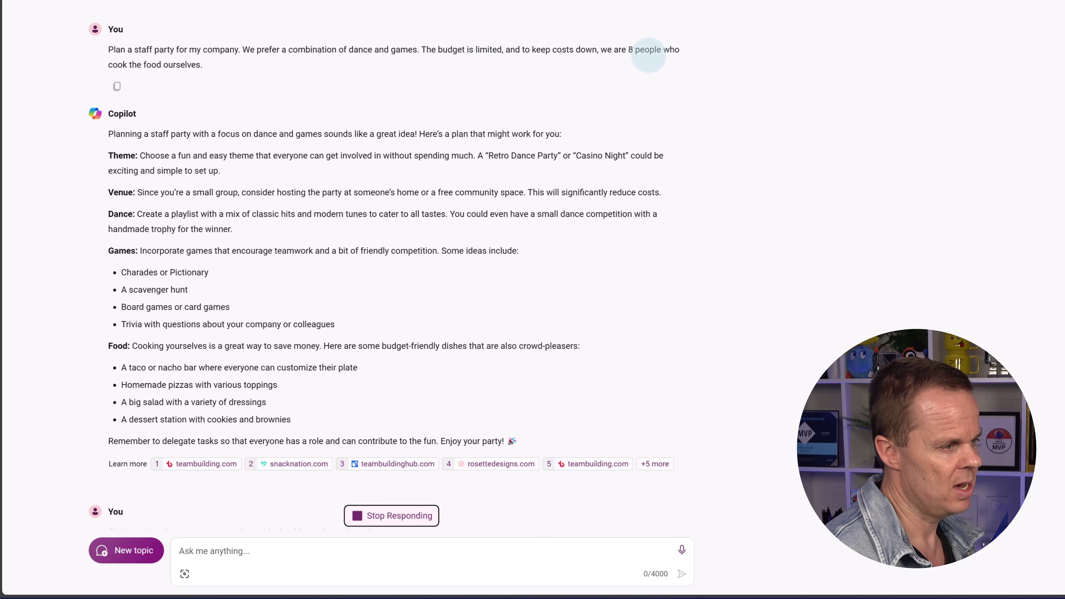
scroll(564, 229, down, 8)
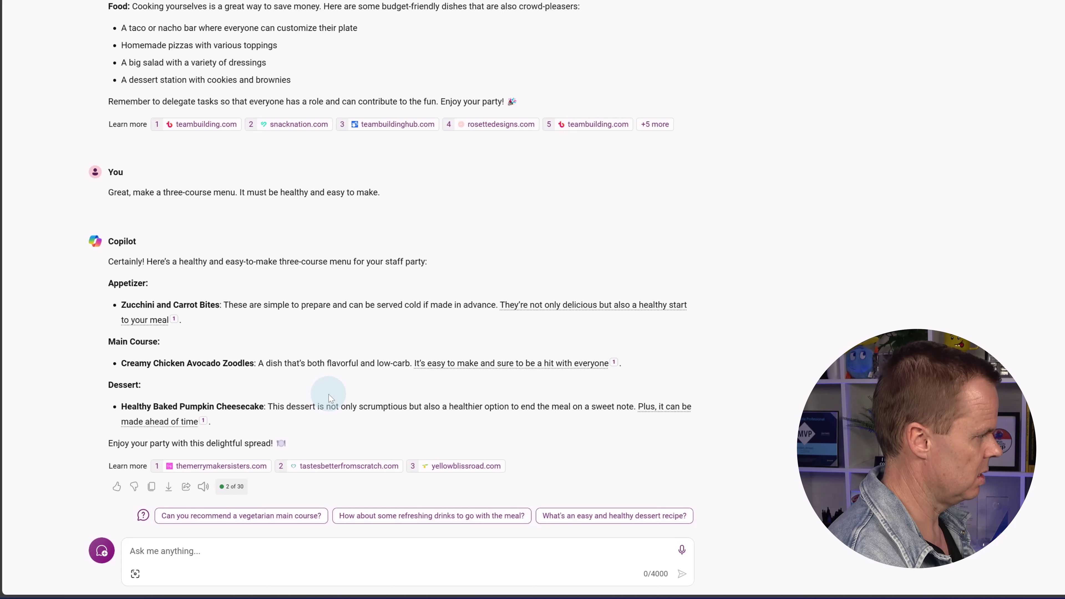
text(Help me make a )
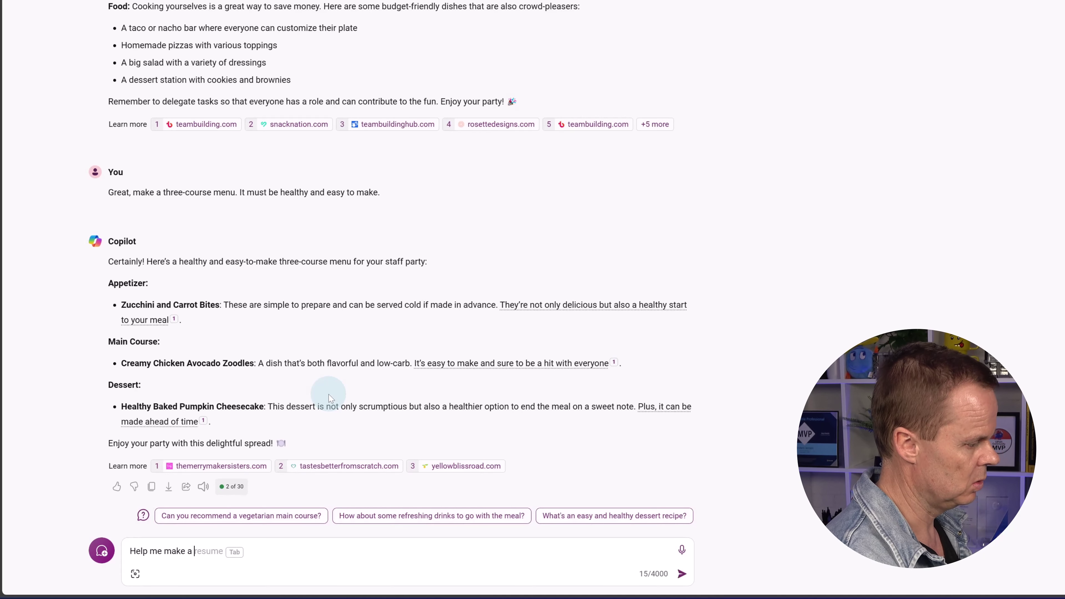
text(shopping list )
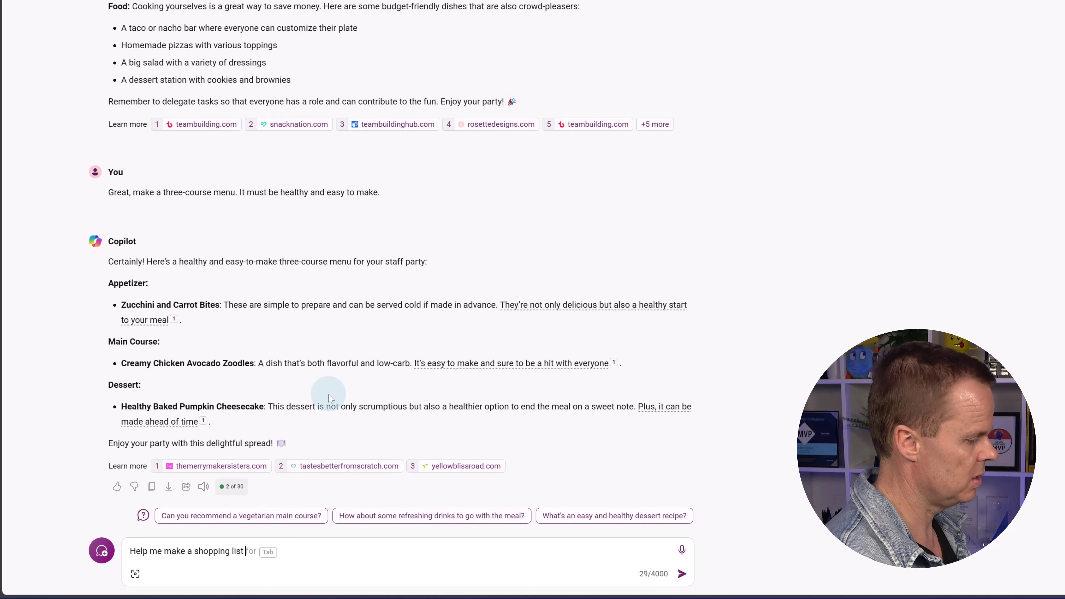
text(for the food)
key(Return)
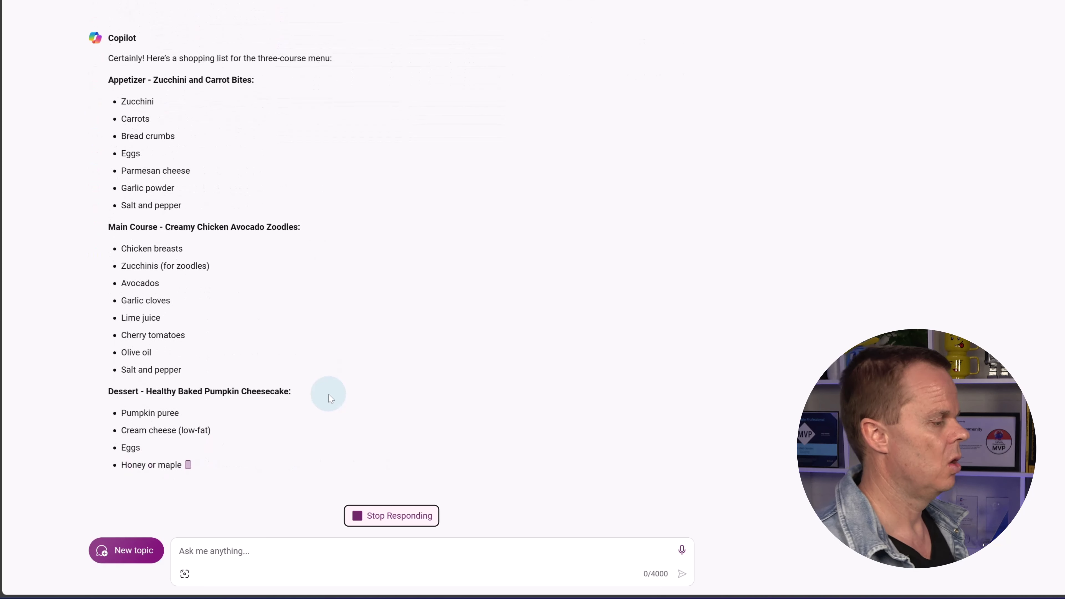
Submit the prompt "Great, give me quantity specifications. We are 120 people.".
text(Great, give me quantity specifications. We are 120 people.)
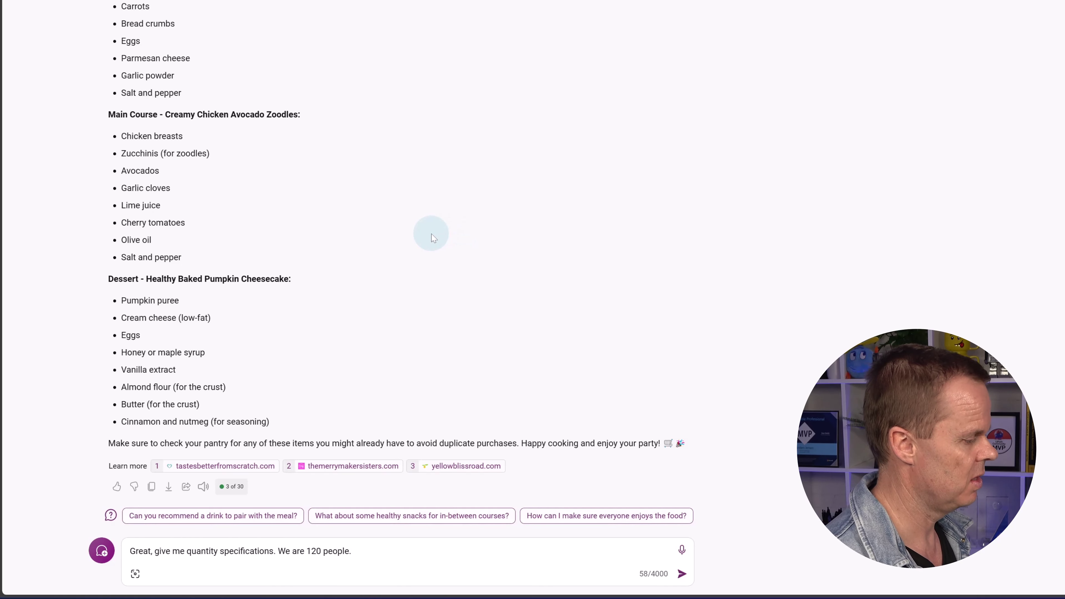
key(Return)
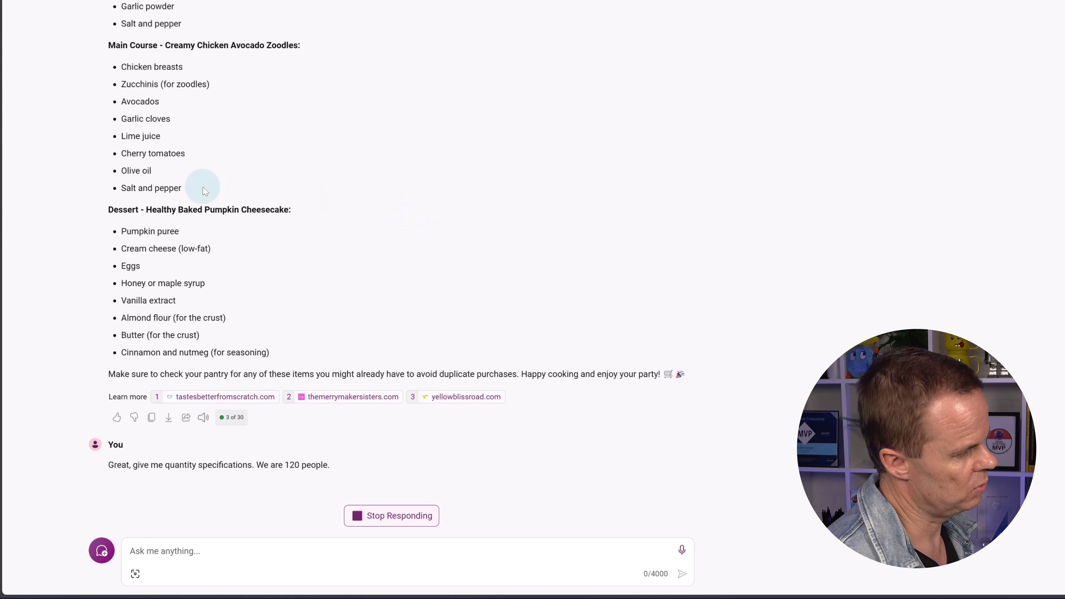
scroll(202, 34, up, 5)
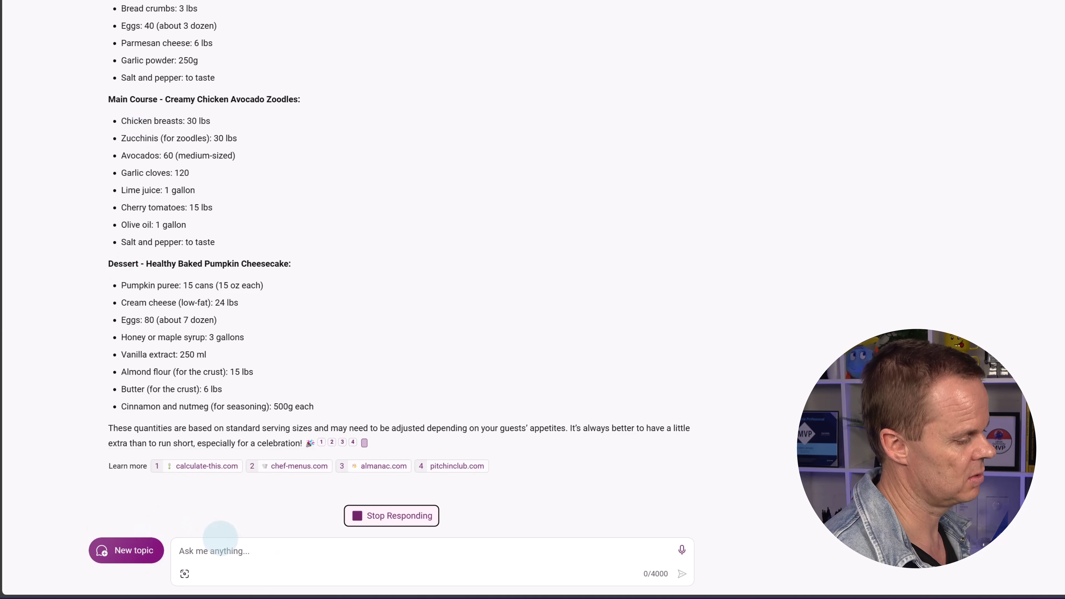
Submit the prompt "Great, gather the shoppings list for each course into one shopping list. Group the items in categories.".
text(Great, f)
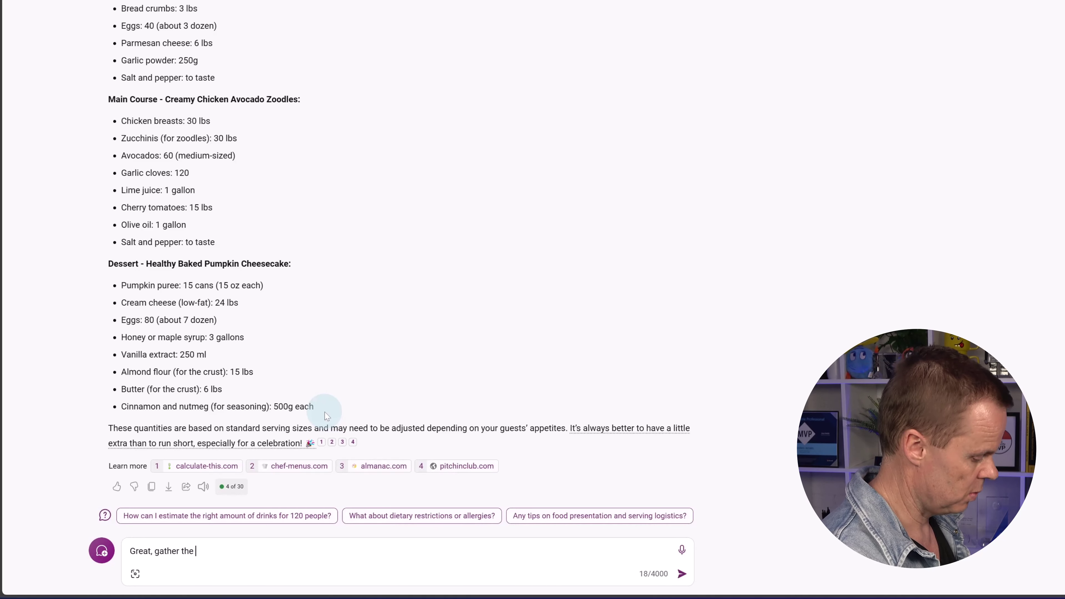
text(op)
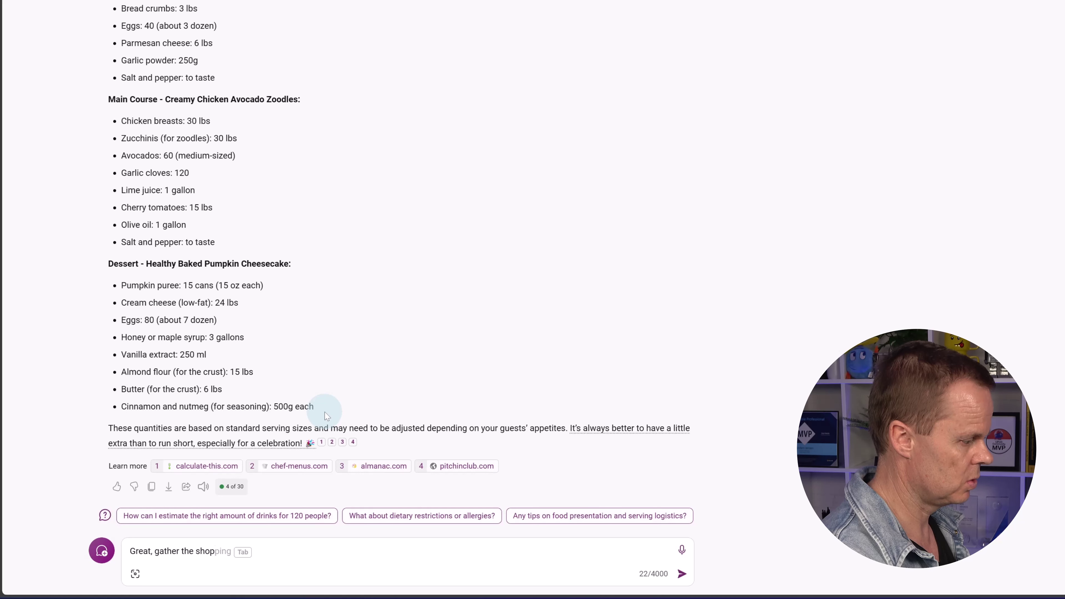
text(pings list for )
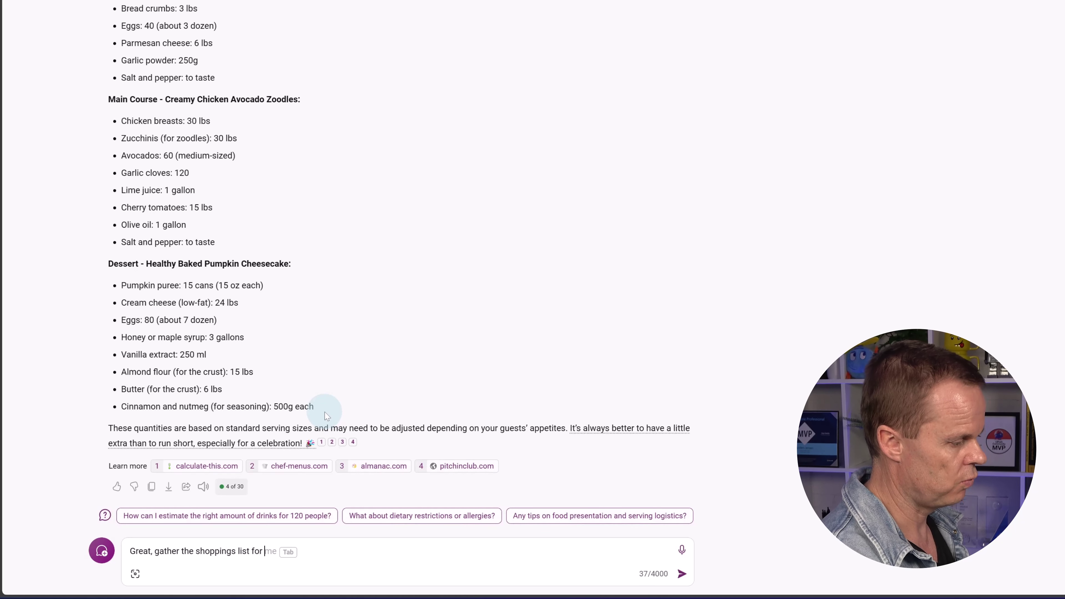
text(eas)
key(BackSpace)
text(ch course into)
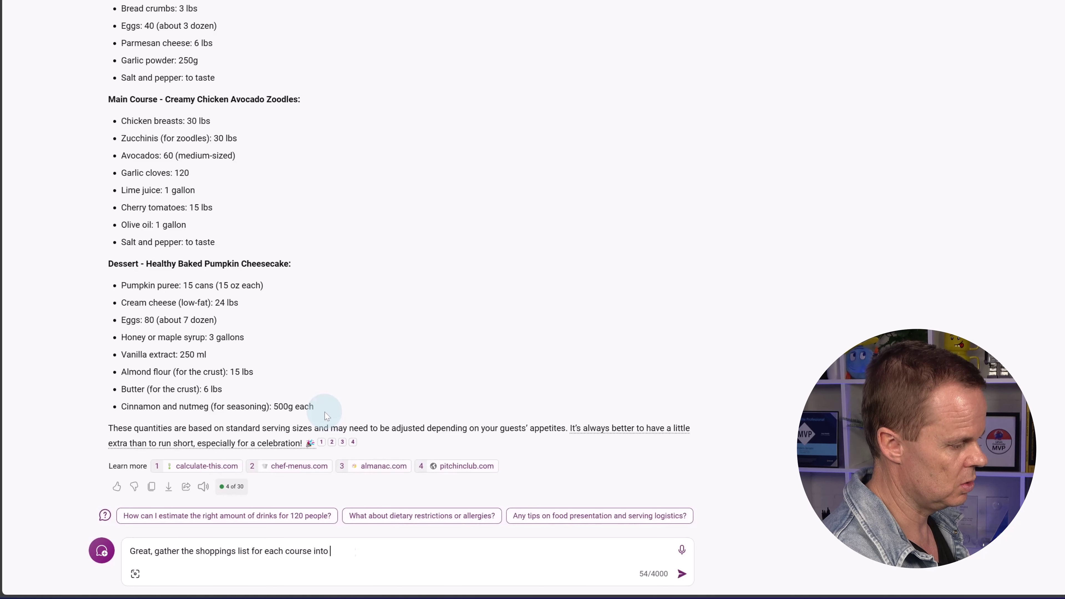
text( one shopp)
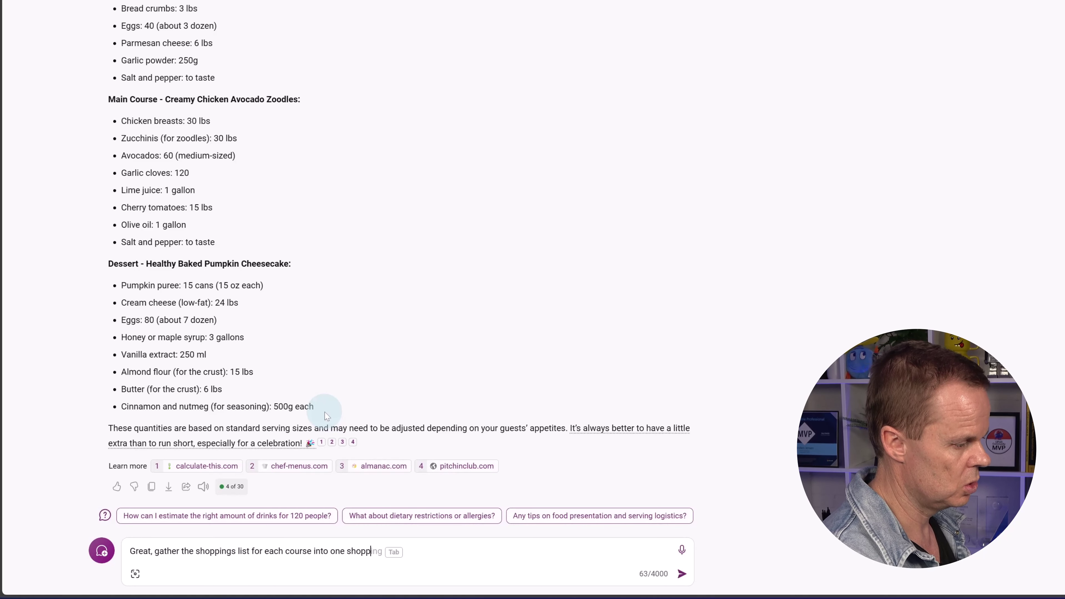
text(ing list. Grou)
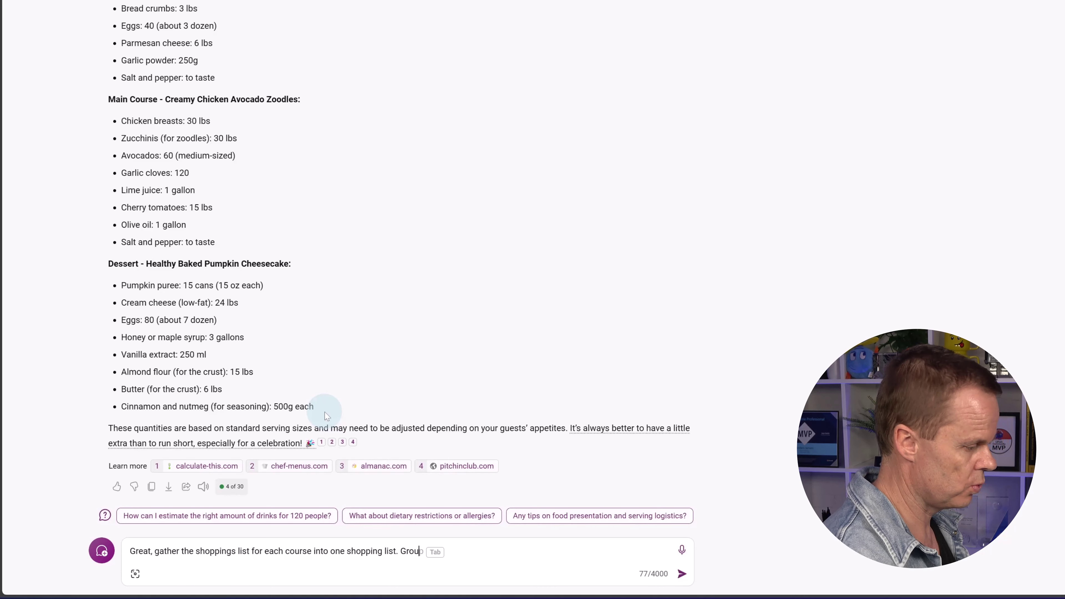
text(p the items in )
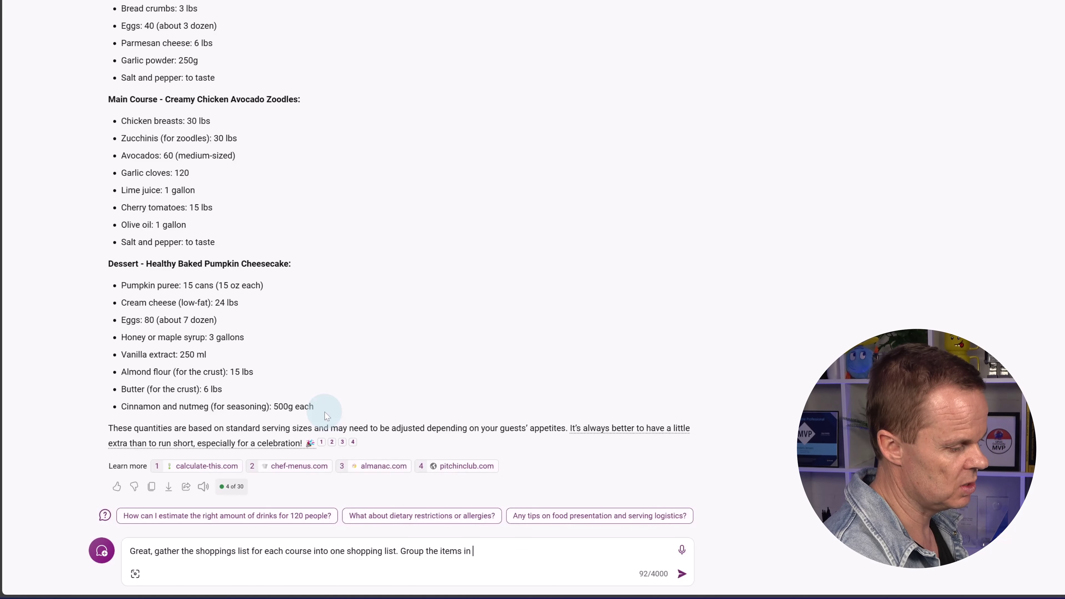
text(categ)
key(Tab)
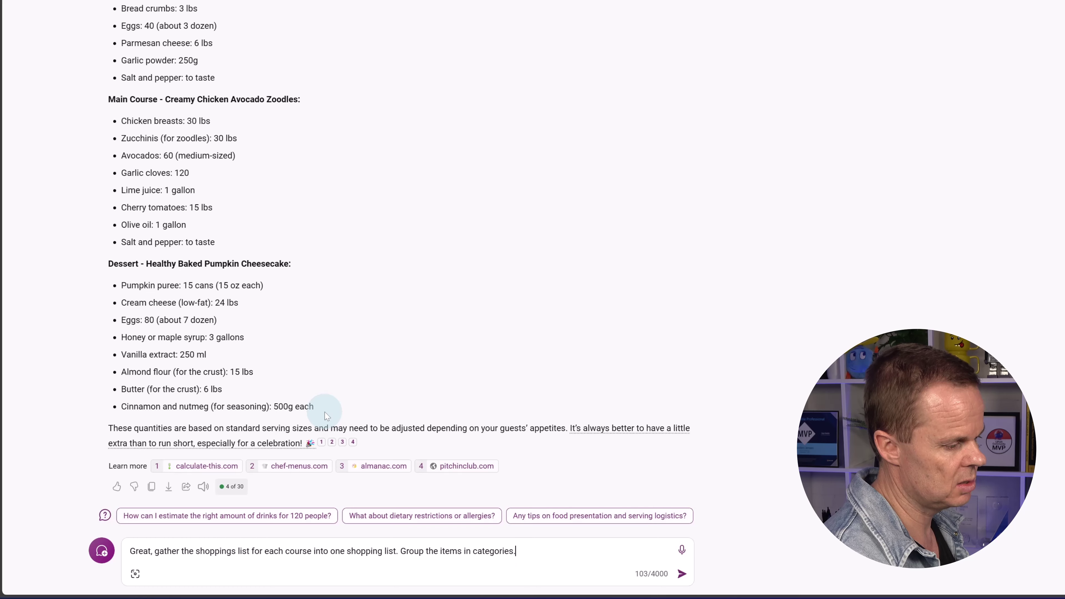
key(Return)
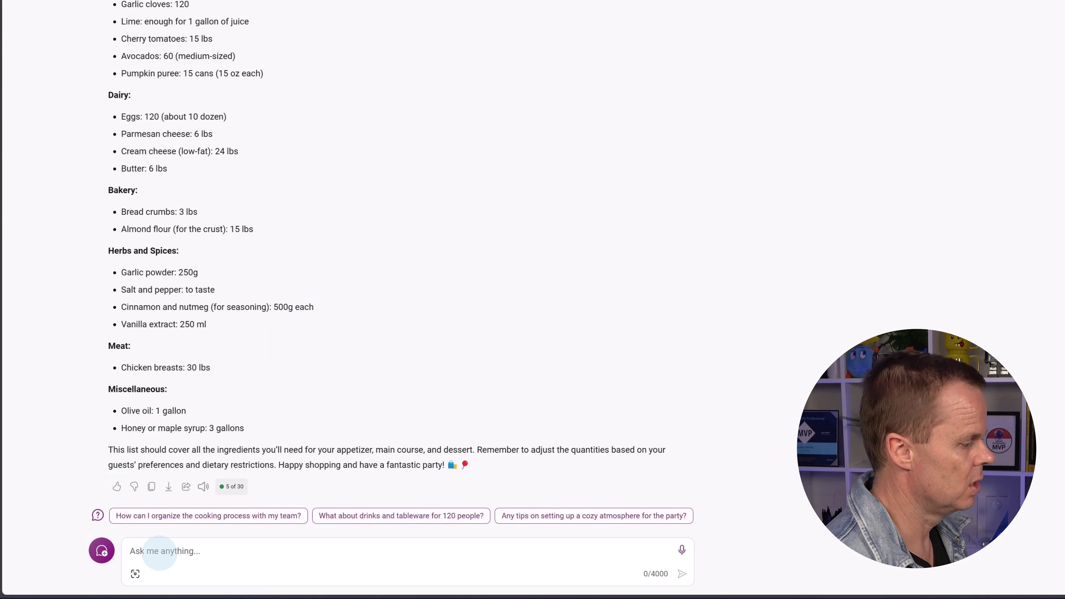
Submit the prompt "Perfect, whats the recipe for the appetizer", checking the course names in the earlier answer.
text(Perfect, whats the)
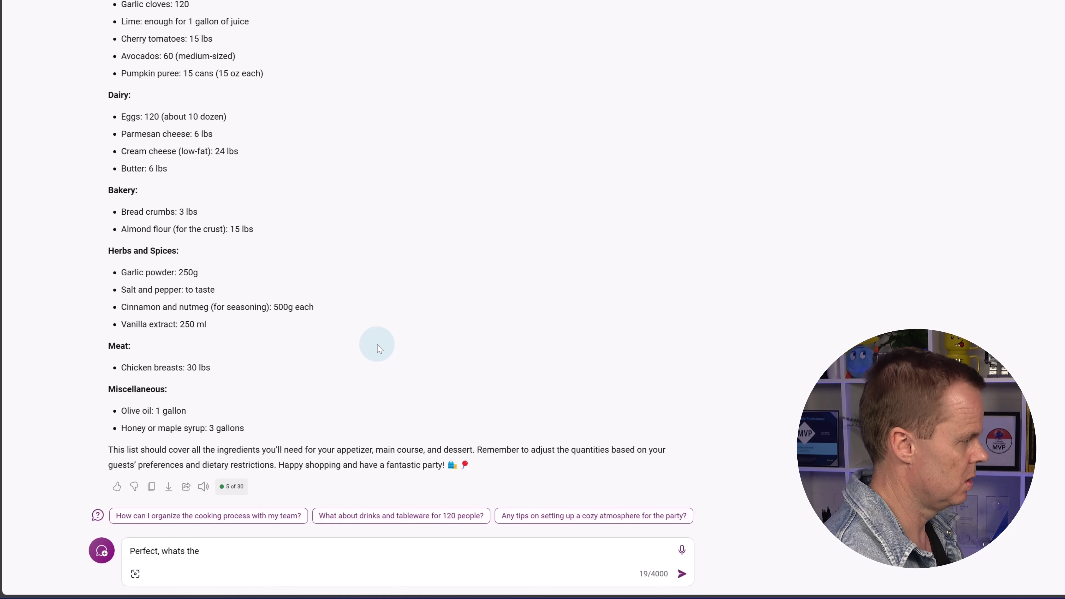
text( recipe)
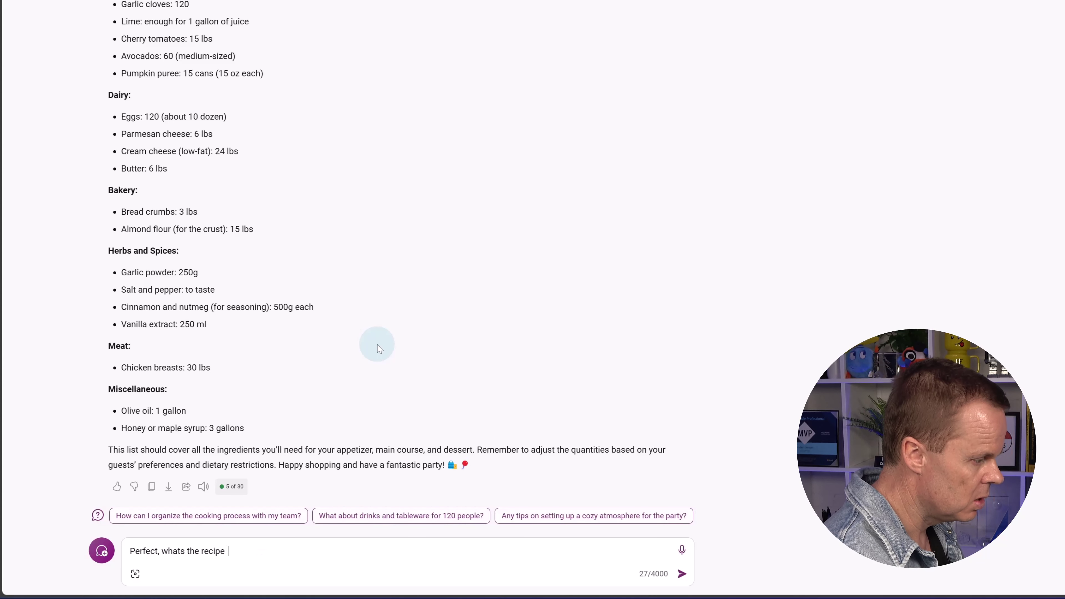
text( for the)
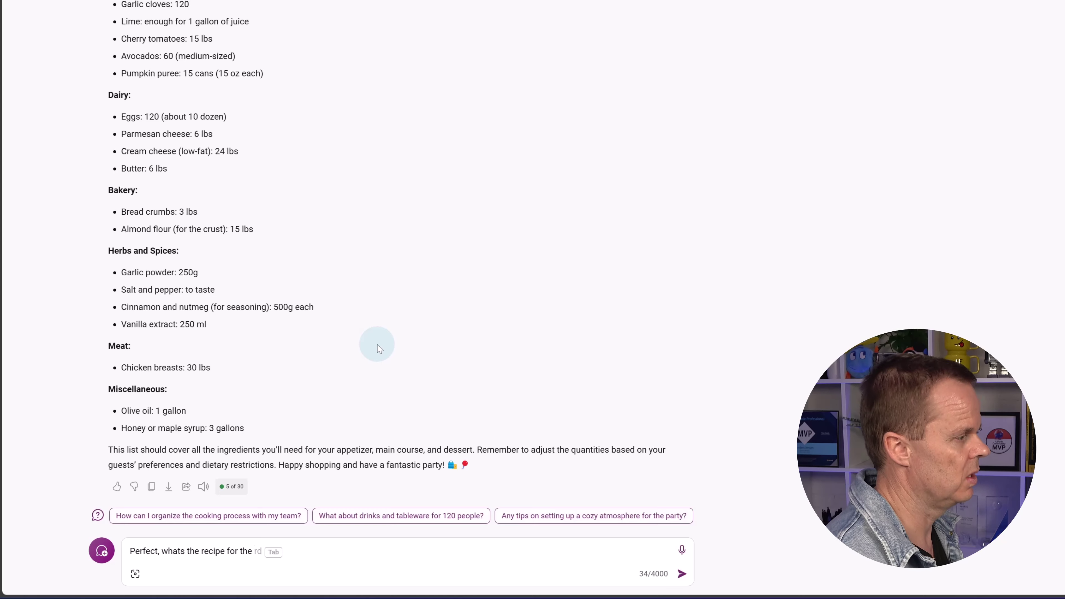
scroll(378, 348, up, 10)
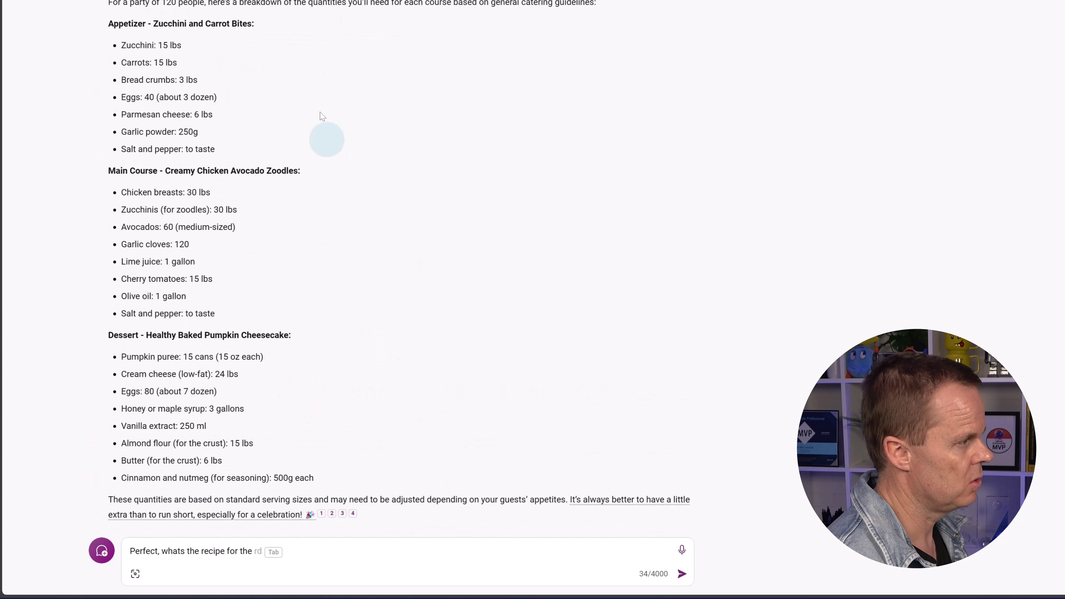
scroll(325, 386, down, 15)
text(a)
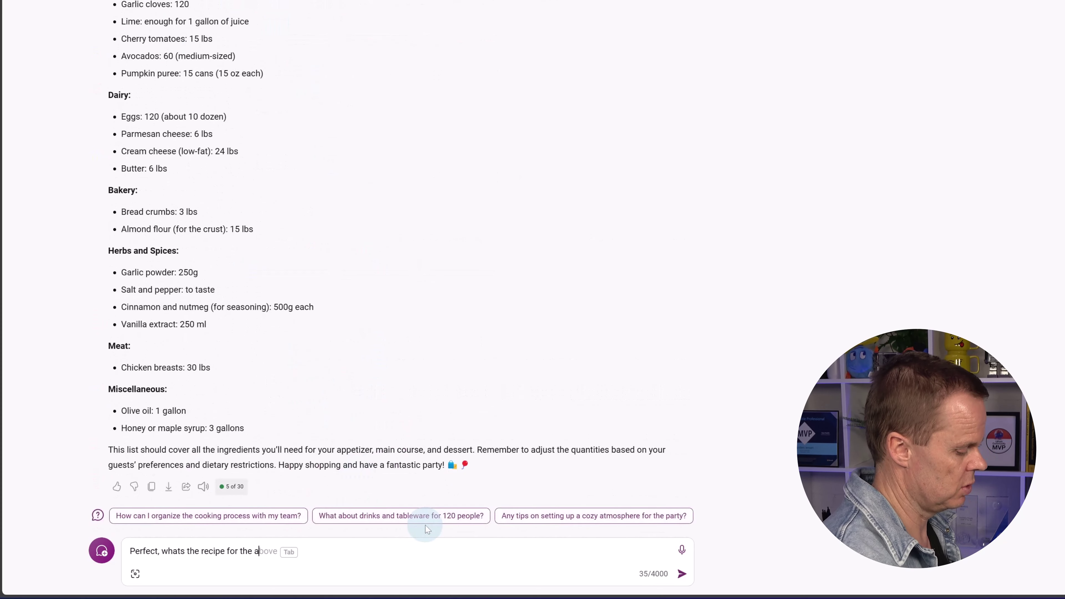
text(ppetizer)
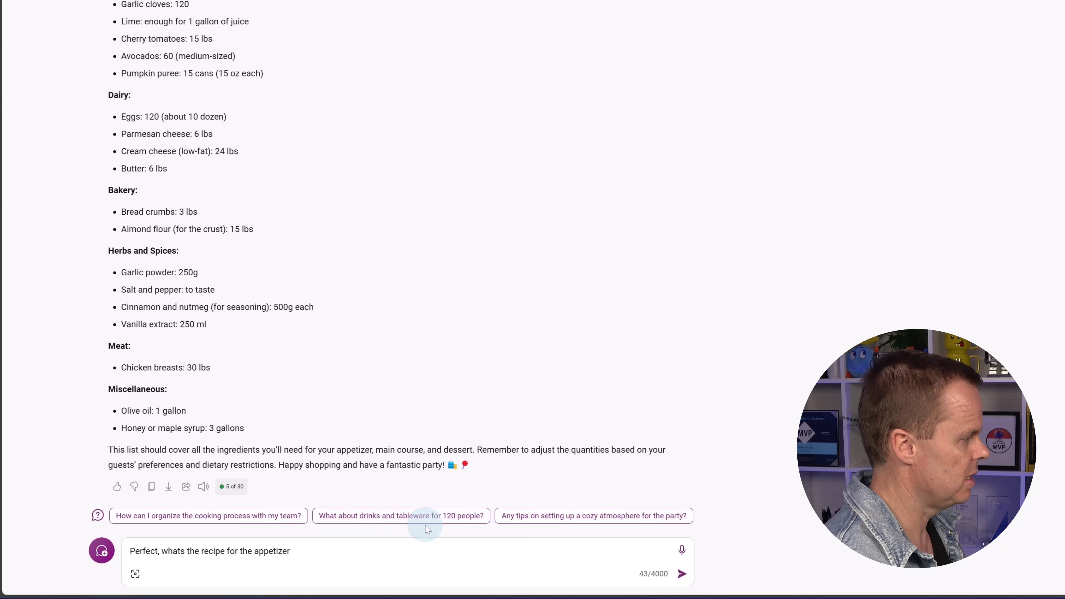
key(Return)
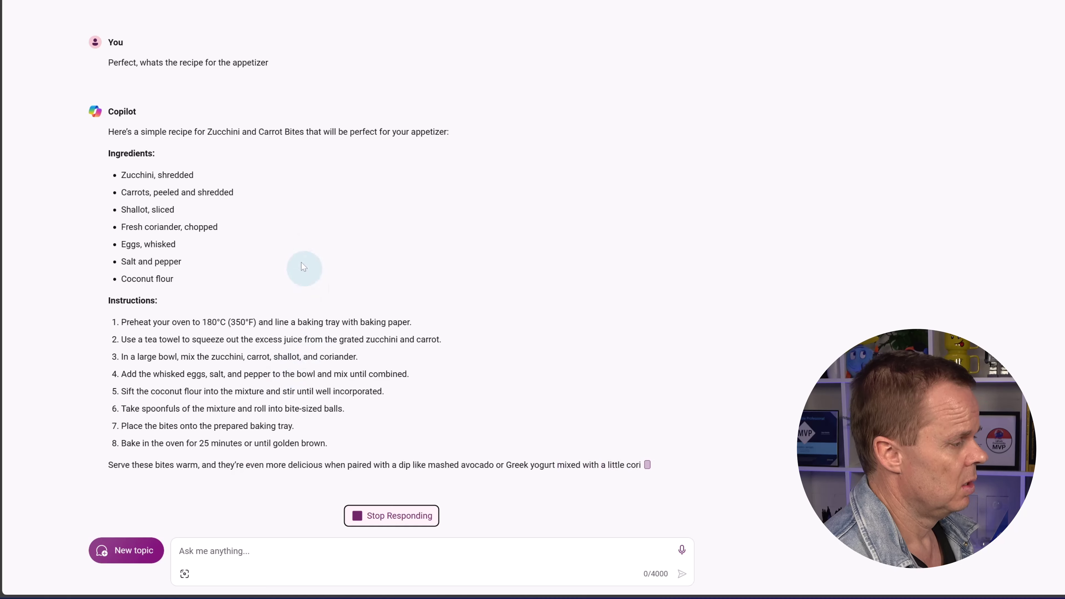
Look over the appetizer recipe and submit the prompt "We want to eat vegetarian. Update both the shopping list and recipes.".
scroll(258, 189, up, 3)
scroll(248, 328, down, 2)
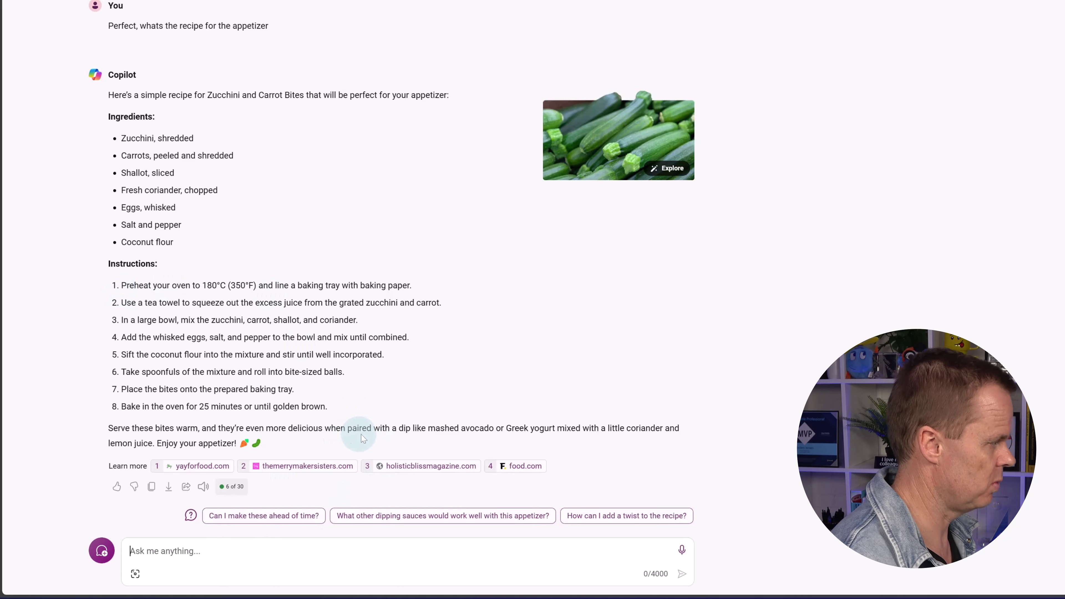
text(We)
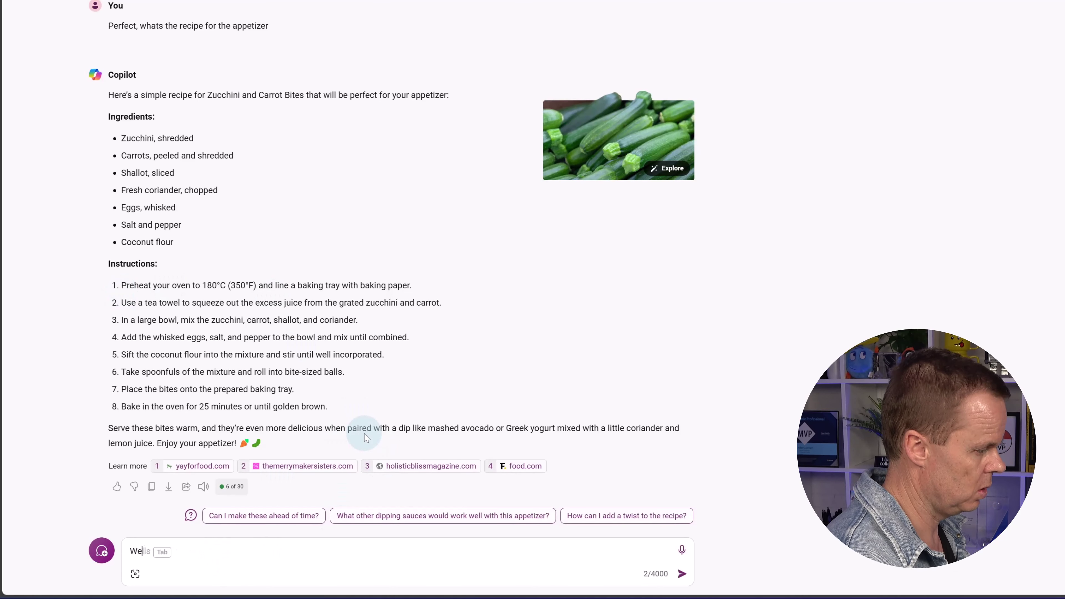
text( want to eat v)
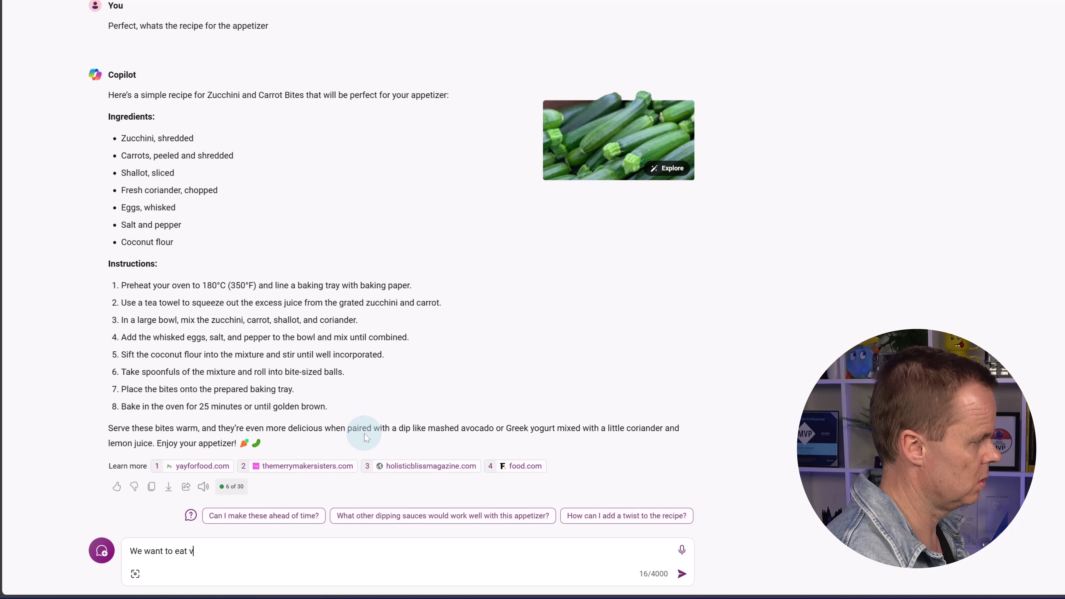
text(egeta)
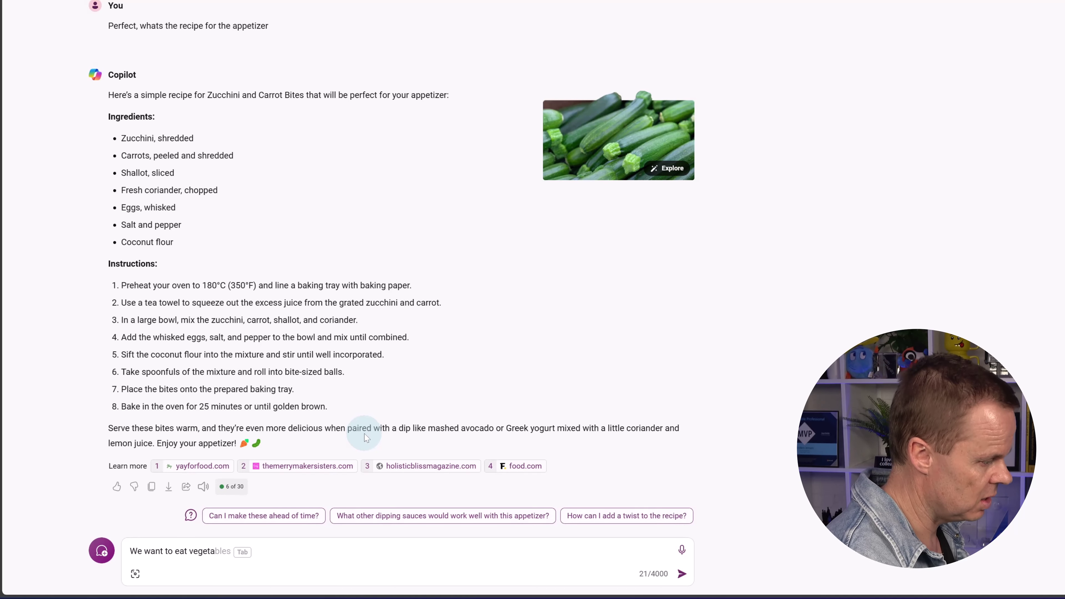
text(rian. Update)
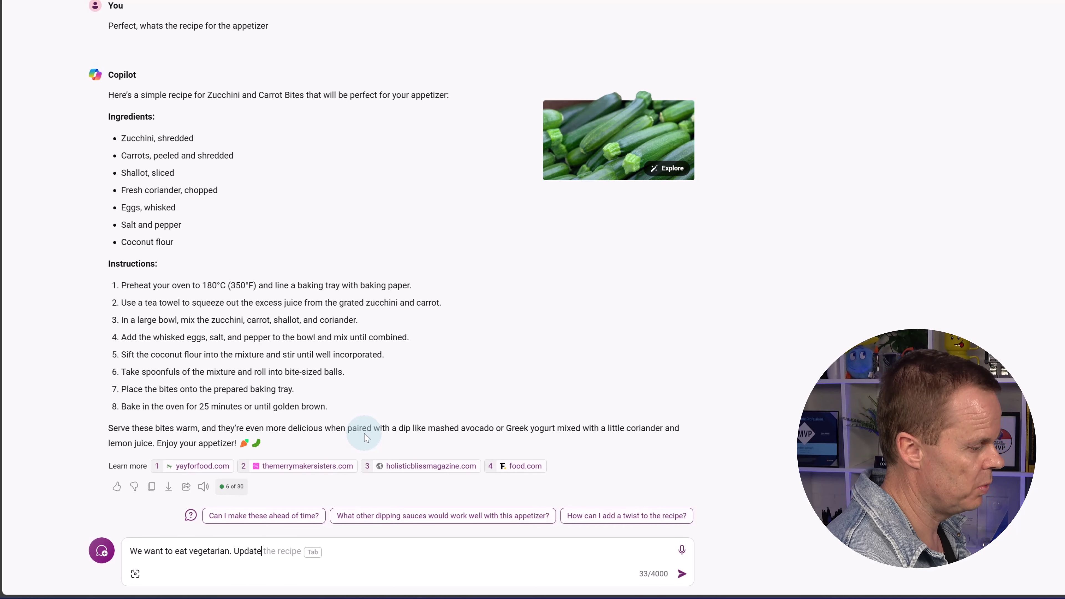
text( both the shopping list an)
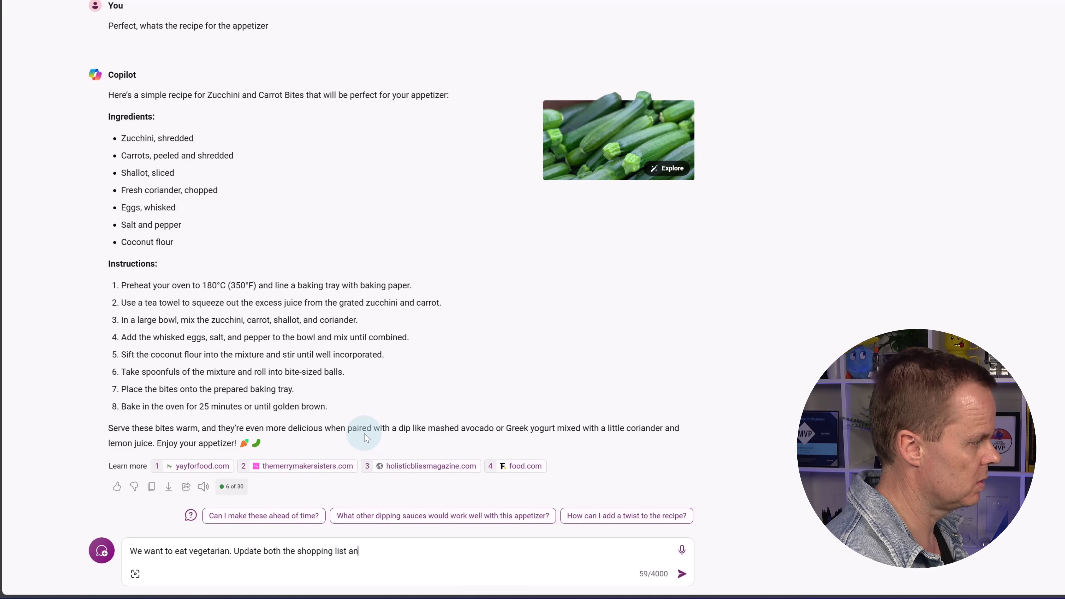
text(d rec)
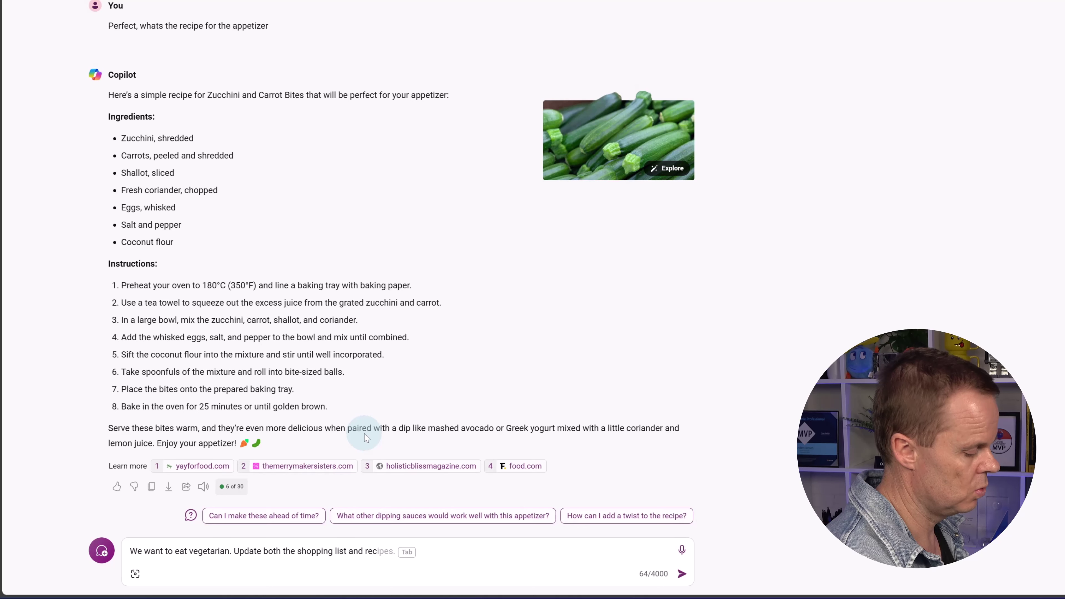
text(ipes.)
key(Return)
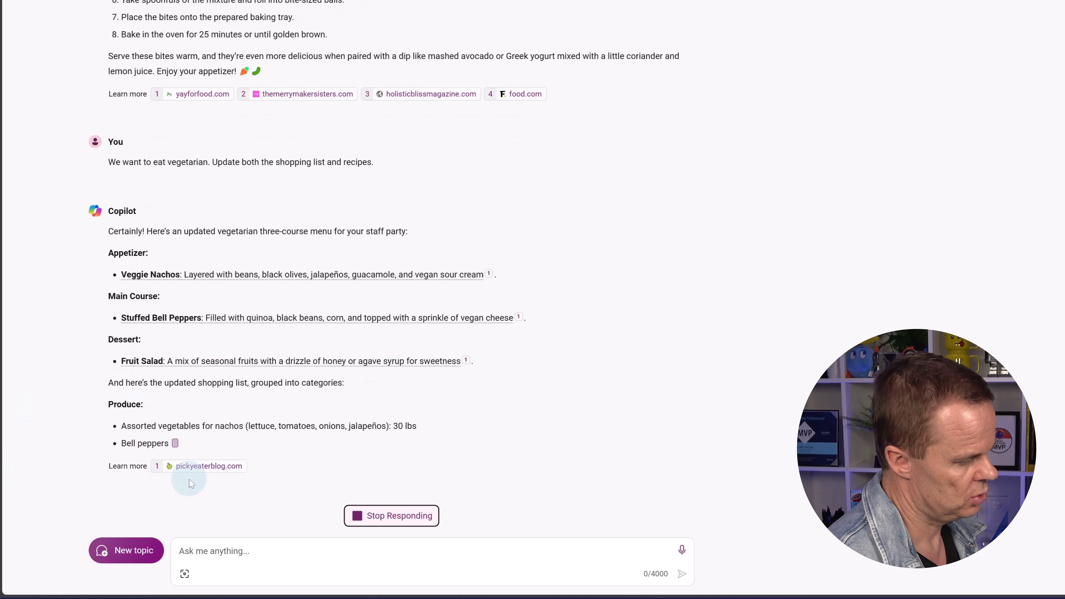
Open the pickyeaterblog.com source of the vegetarian menu, accept all cookies, and find the Veggie Nachos entry.
click(199, 466)
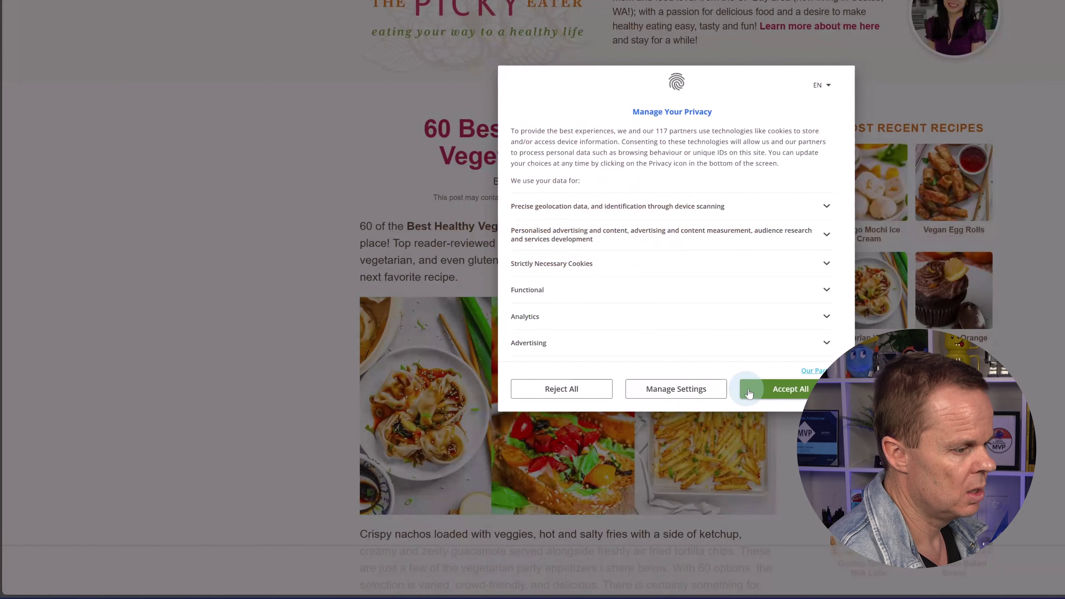
click(784, 386)
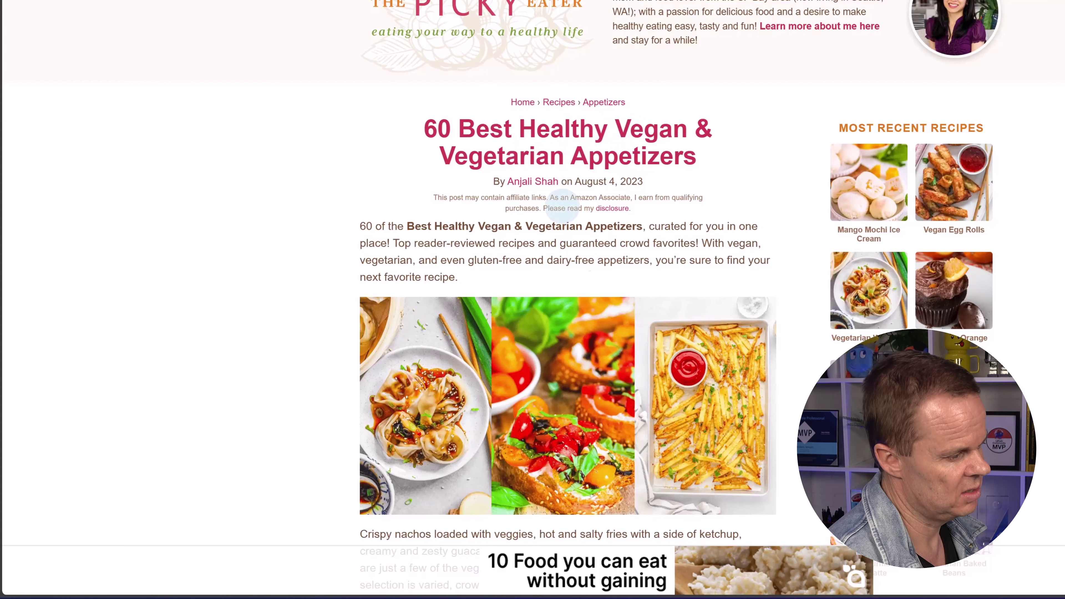
scroll(578, 260, down, 10)
scroll(591, 309, down, 10)
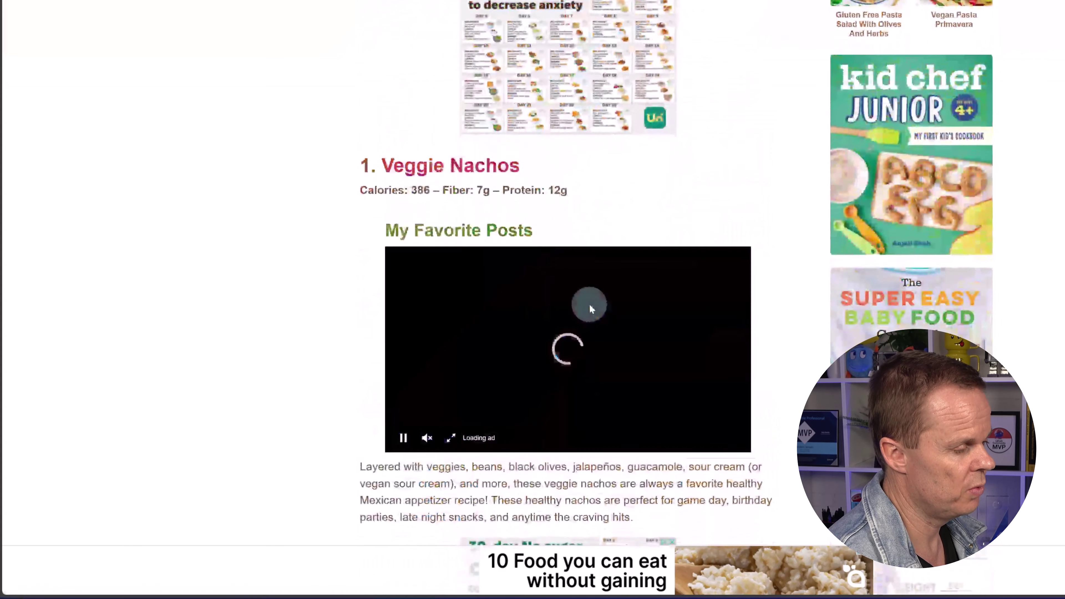
Return to the Copilot chat, submit the prompt "Recreate the menu like Gordon Ramsay would do it", and mark the answer as liked.
scroll(591, 311, down, 8)
scroll(590, 313, down, 10)
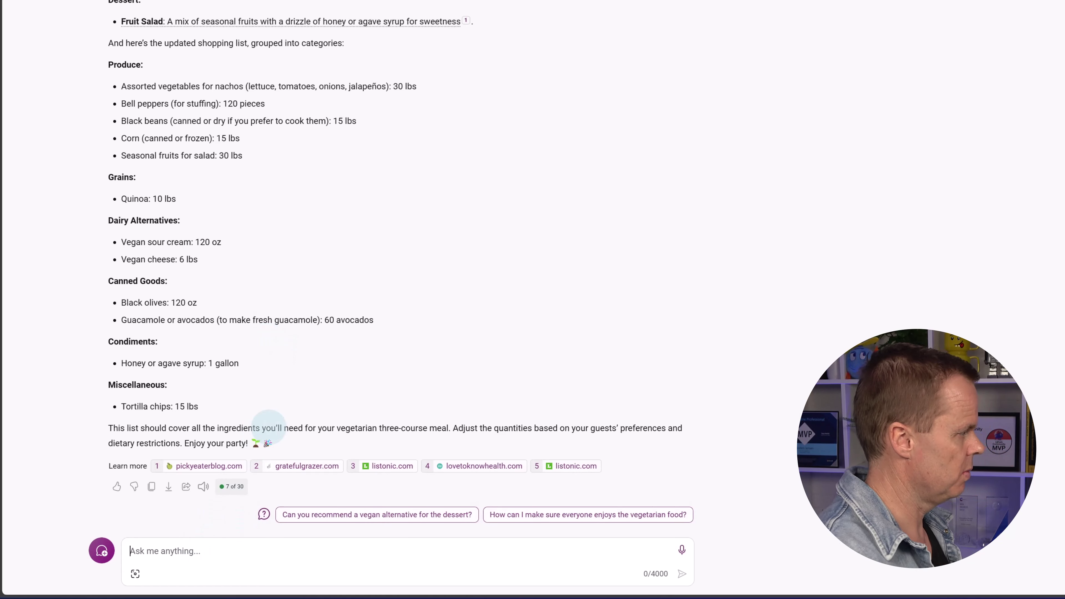
text(Recreate the menu)
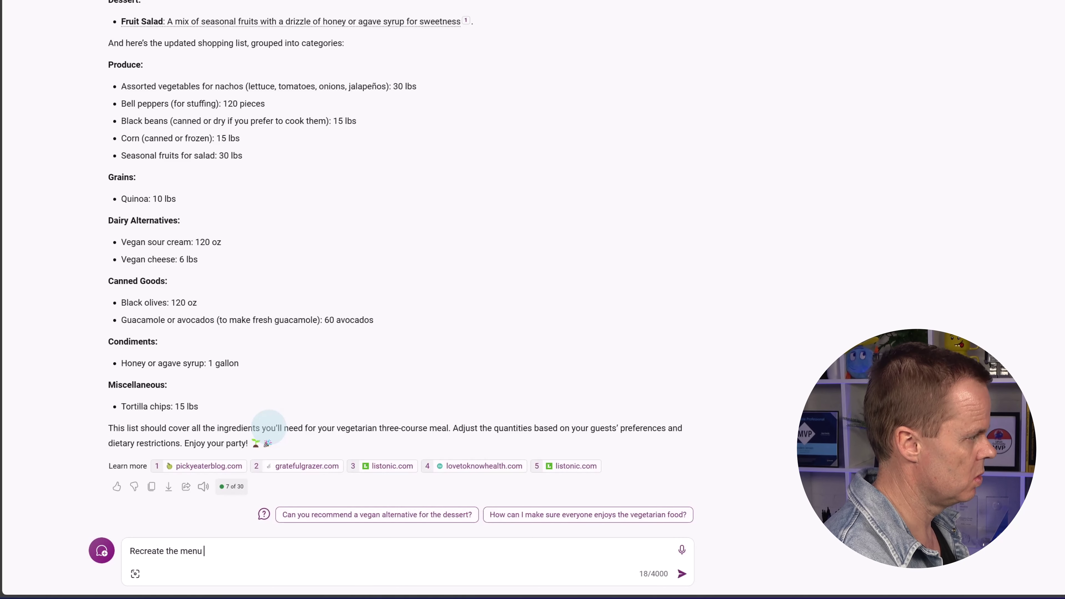
text( like Go)
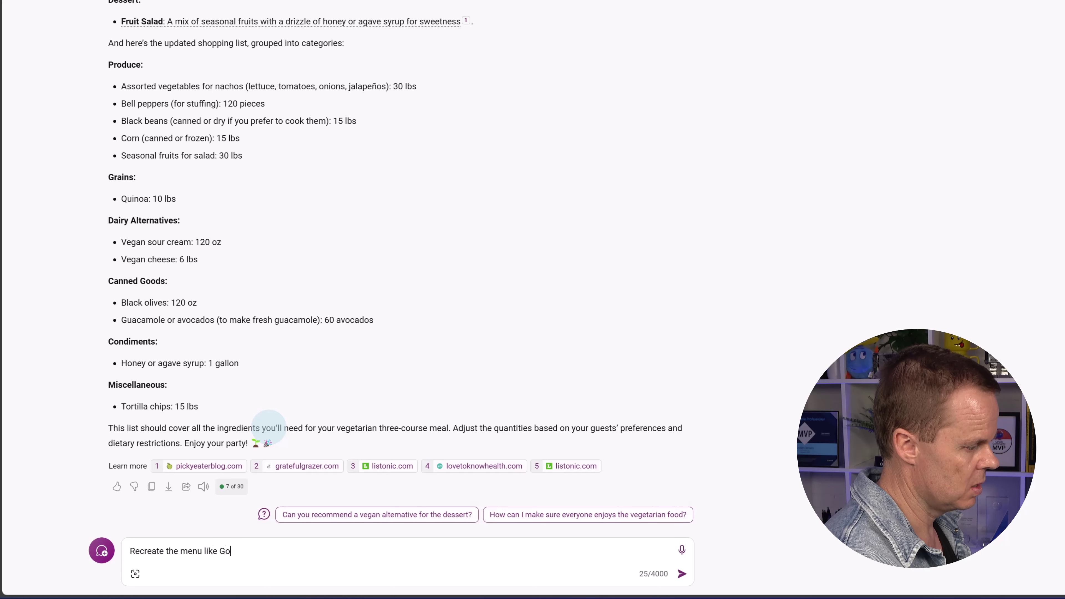
text(rdon Ramsa)
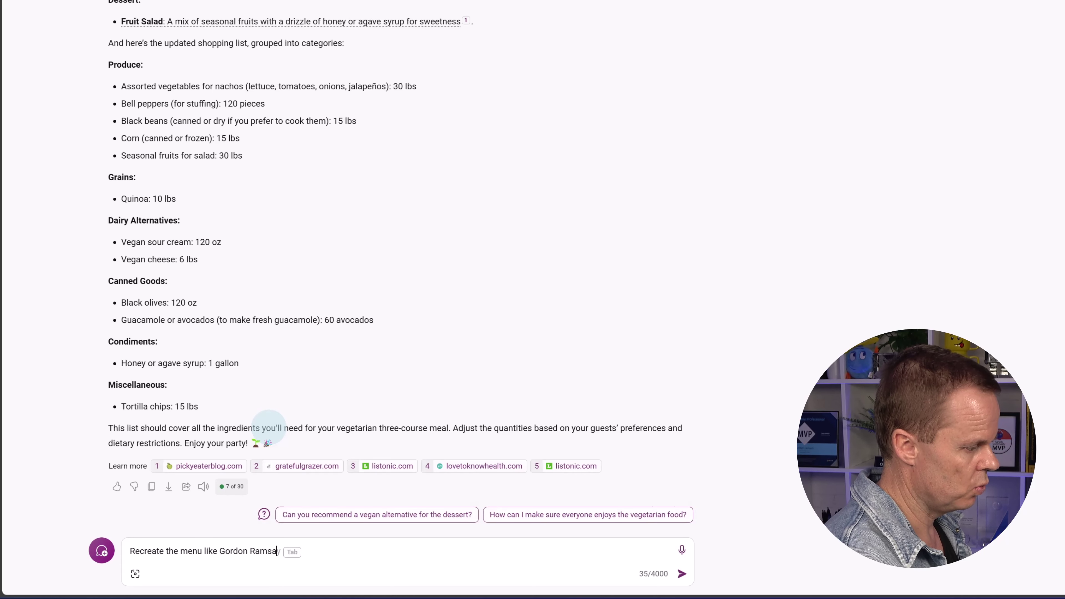
text(y would)
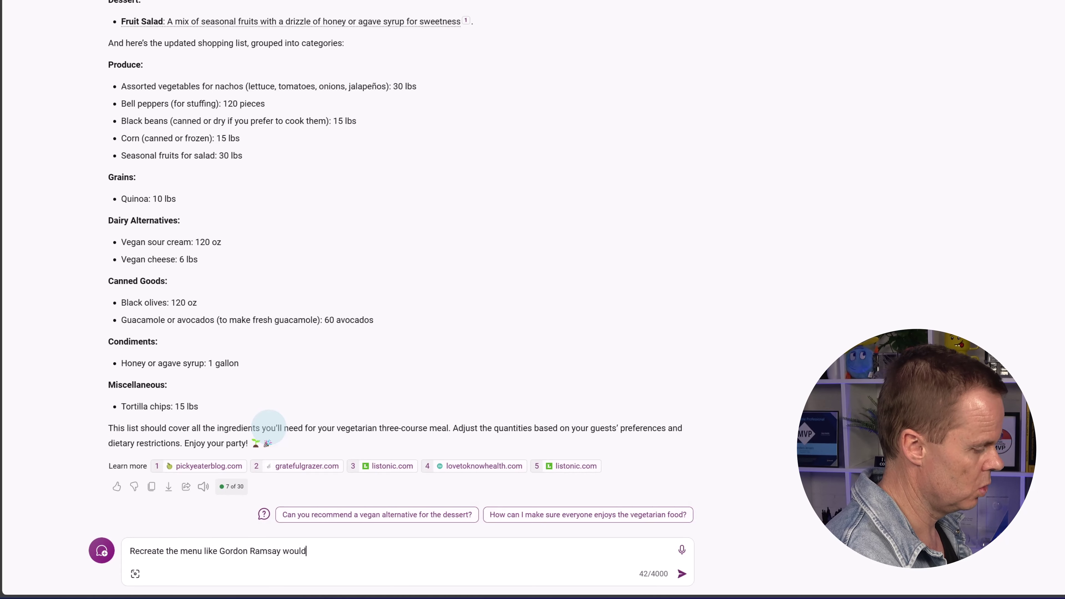
text( do it)
key(Return)
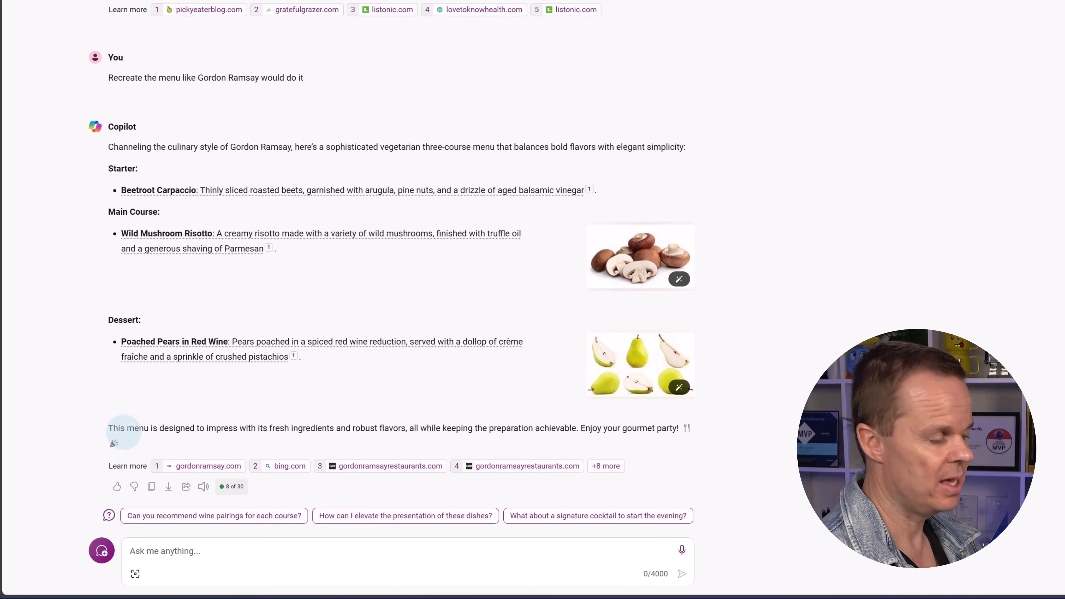
click(116, 493)
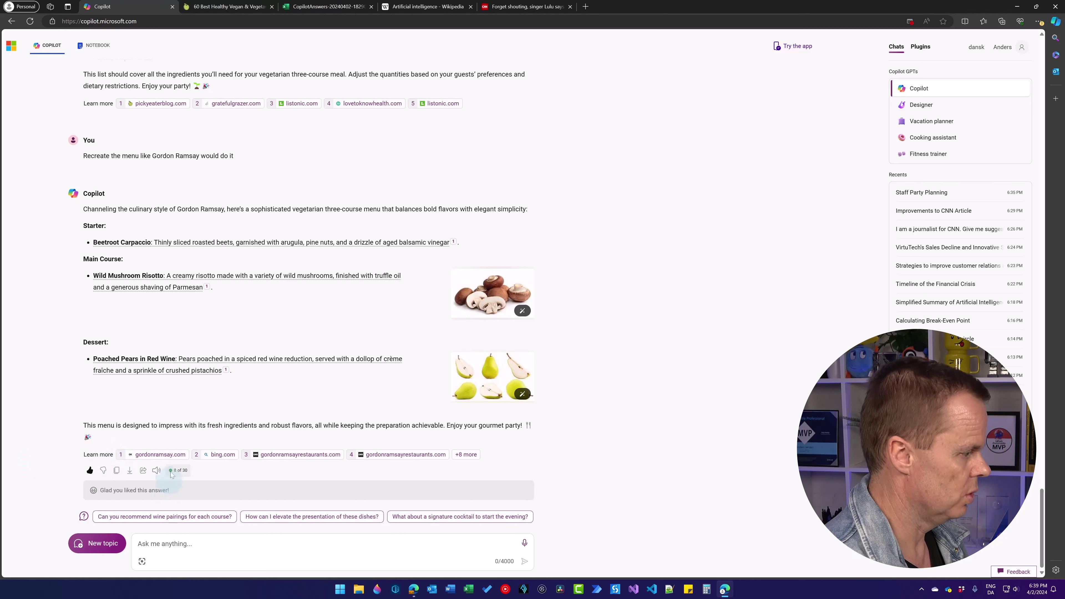
Switch to Word and open a new blank document.
click(340, 589)
text(word)
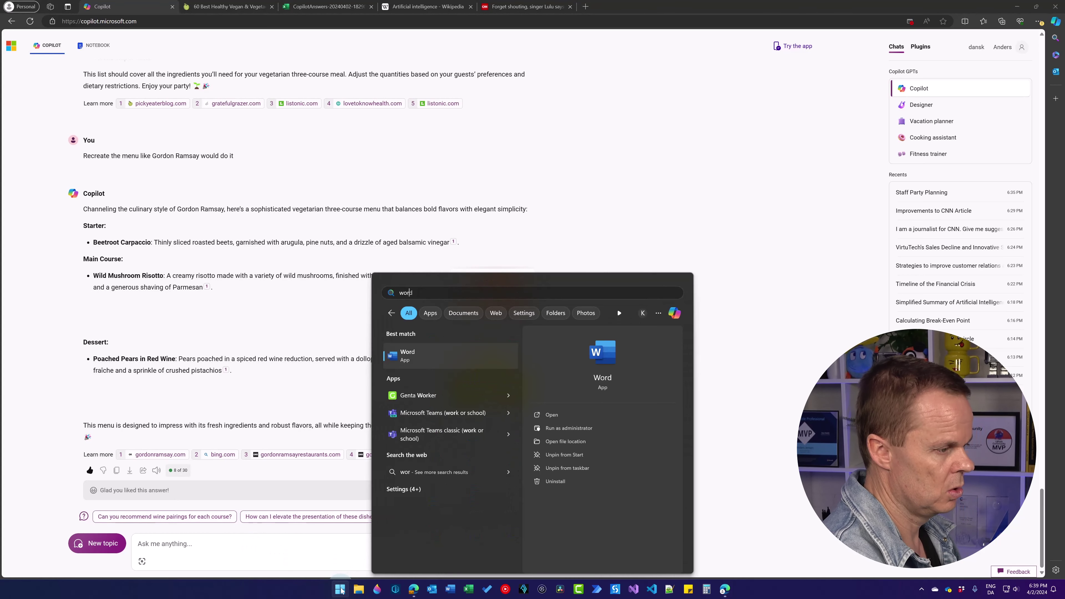
key(Return)
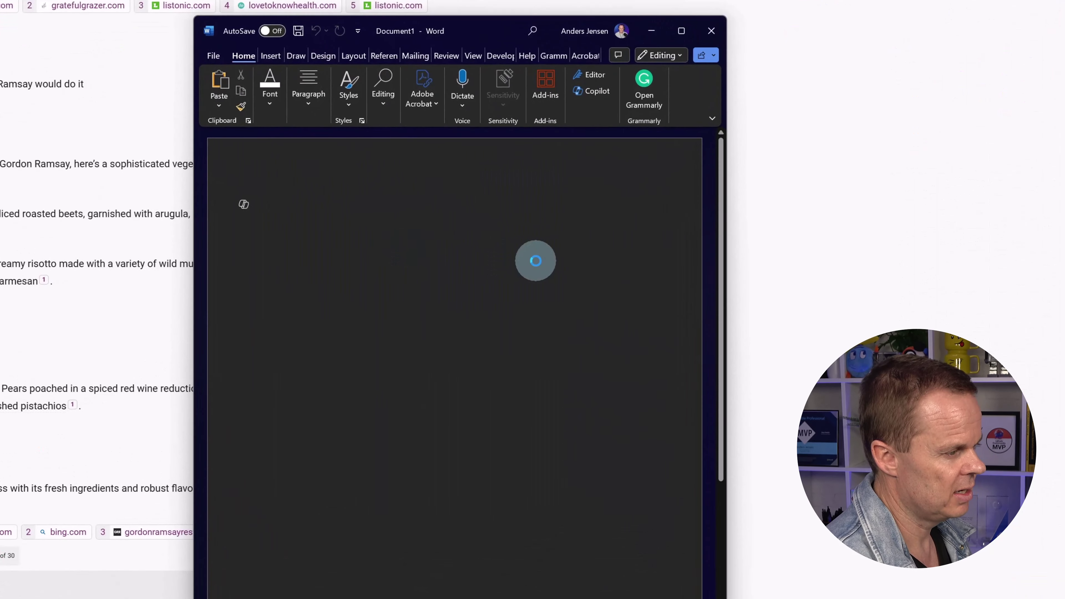
Paste the copied Gordon Ramsay menu into the blank document, look over its text and pictures, and undo the paste.
key(ctrl+v)
scroll(440, 420, up, 10)
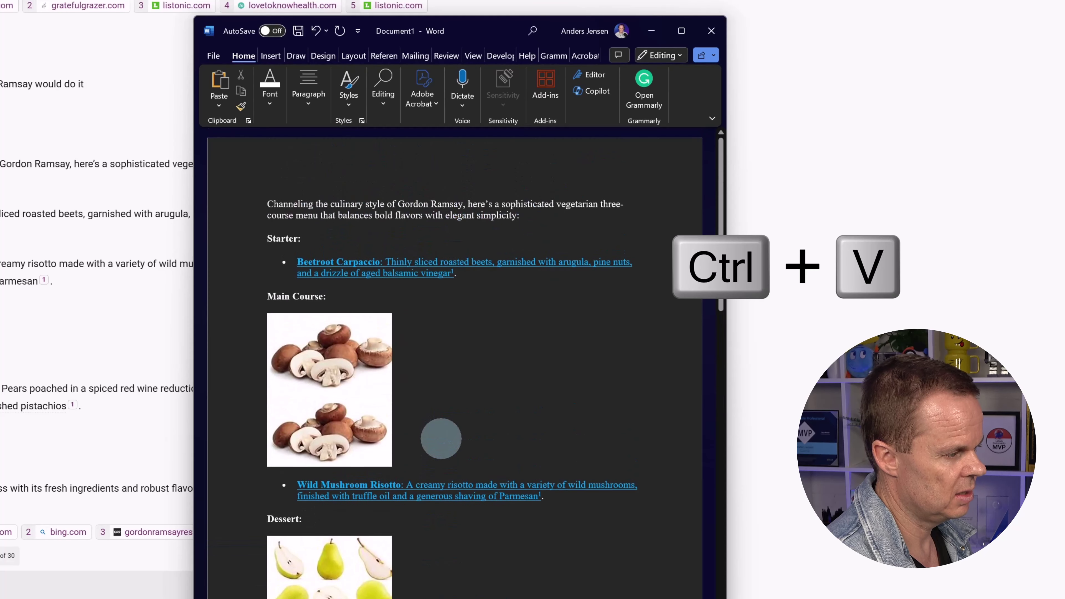
scroll(335, 451, down, 3)
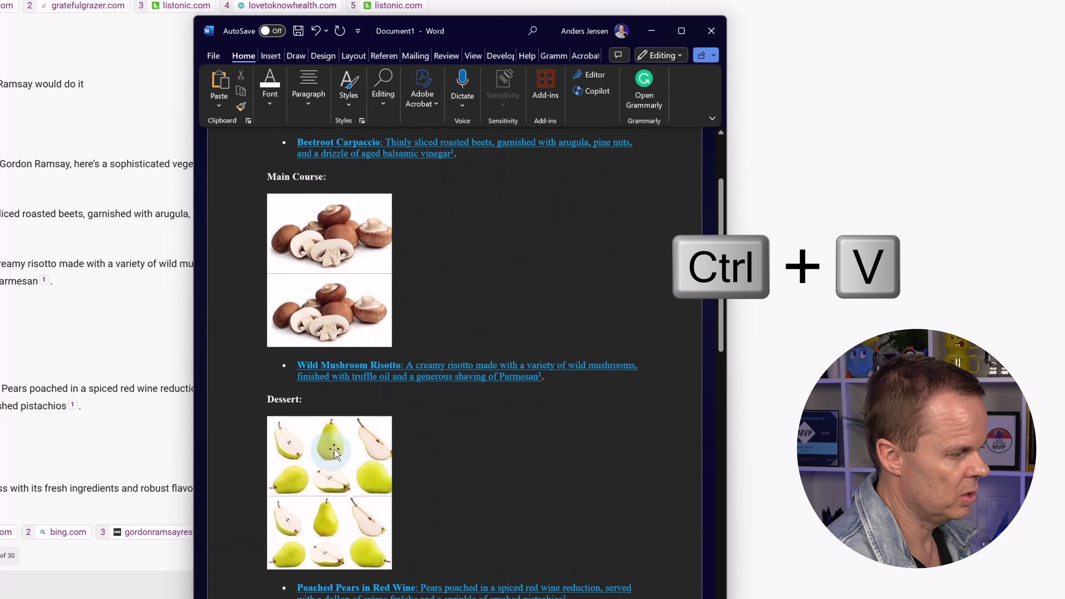
scroll(489, 316, up, 3)
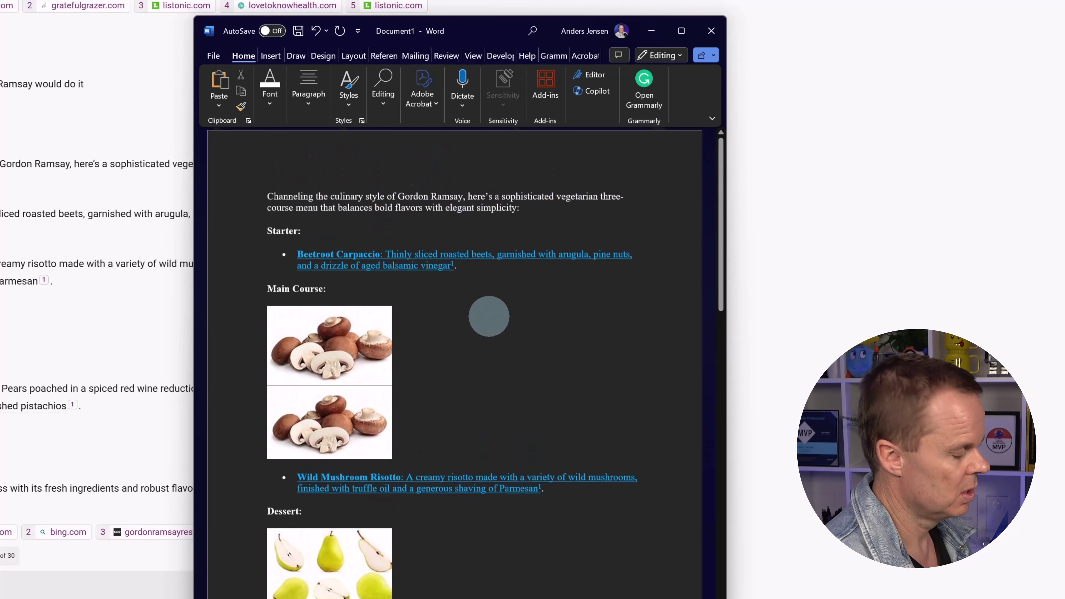
key(ctrl+z)
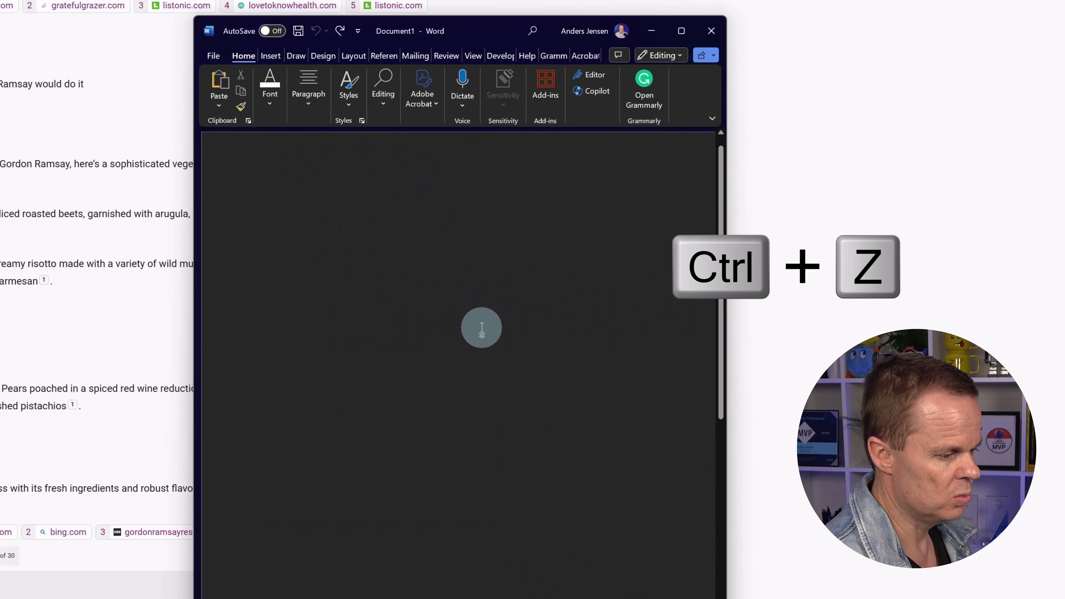
Add the test line "Blab la bla", paste the menu below it with Merge Formatting, and check the pasted mushroom and pear pictures.
text(Bla b)
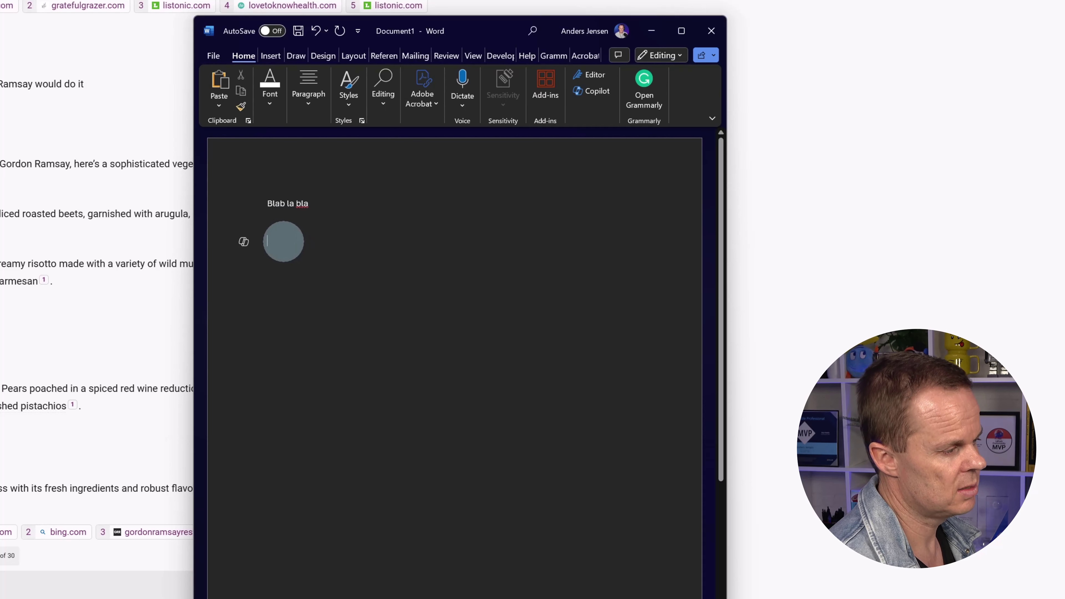
right_click(283, 242)
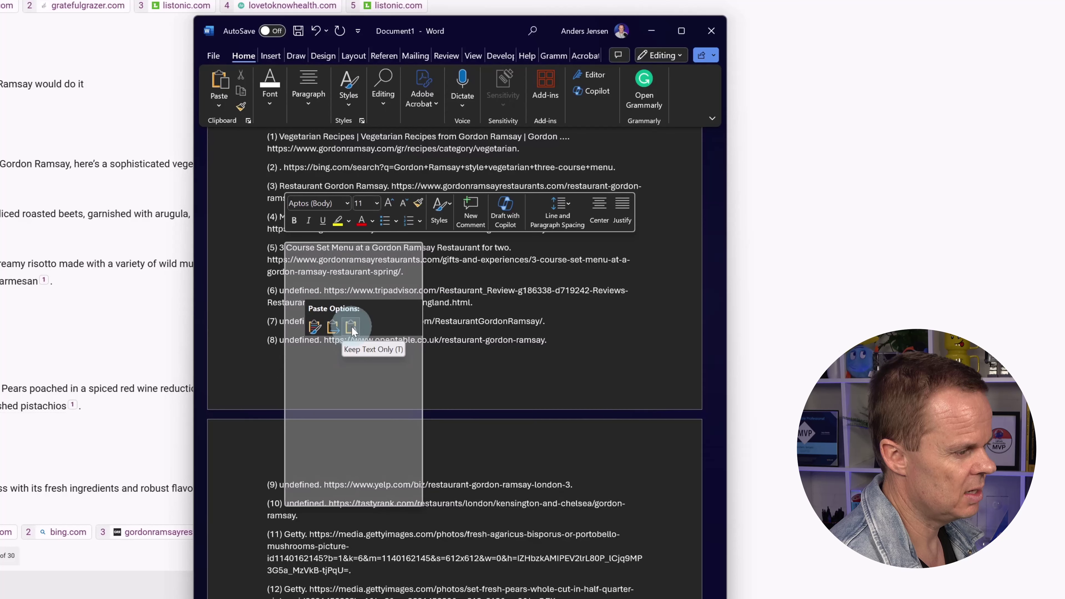
click(334, 327)
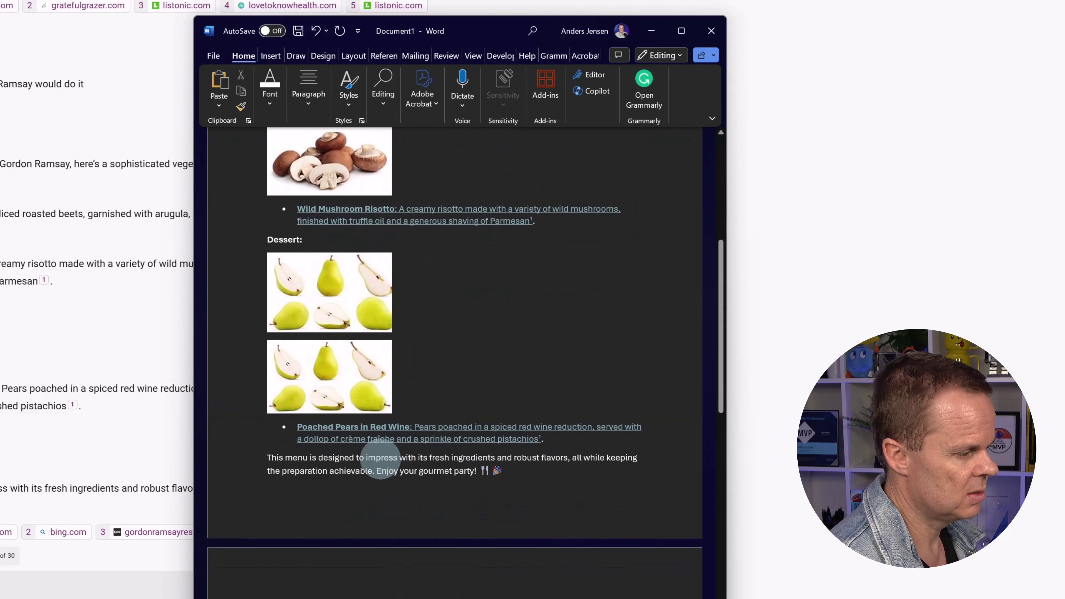
scroll(450, 457, up, 10)
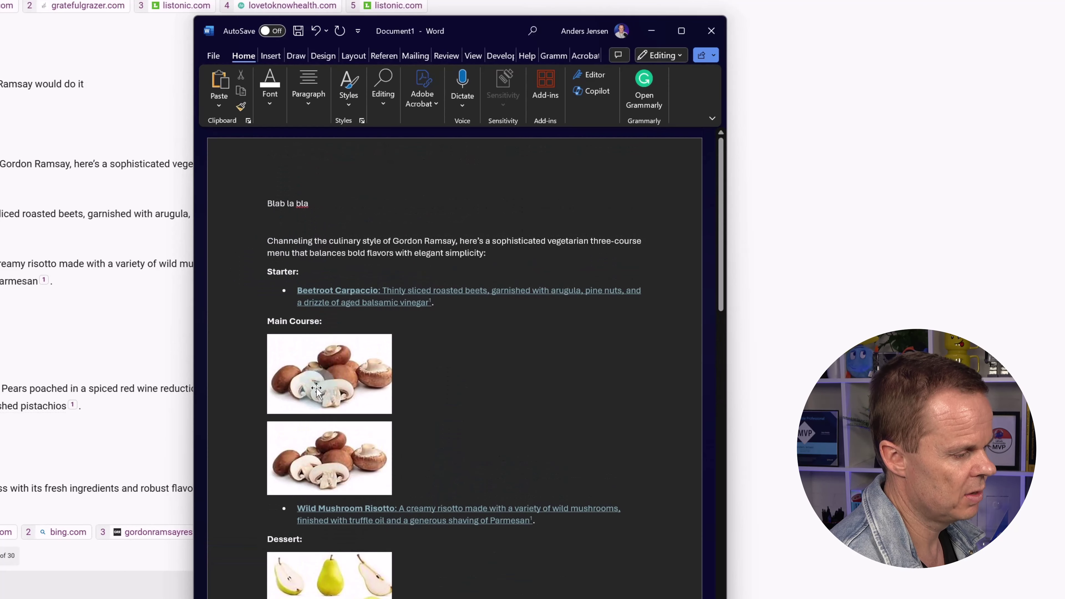
scroll(325, 468, down, 2)
click(343, 494)
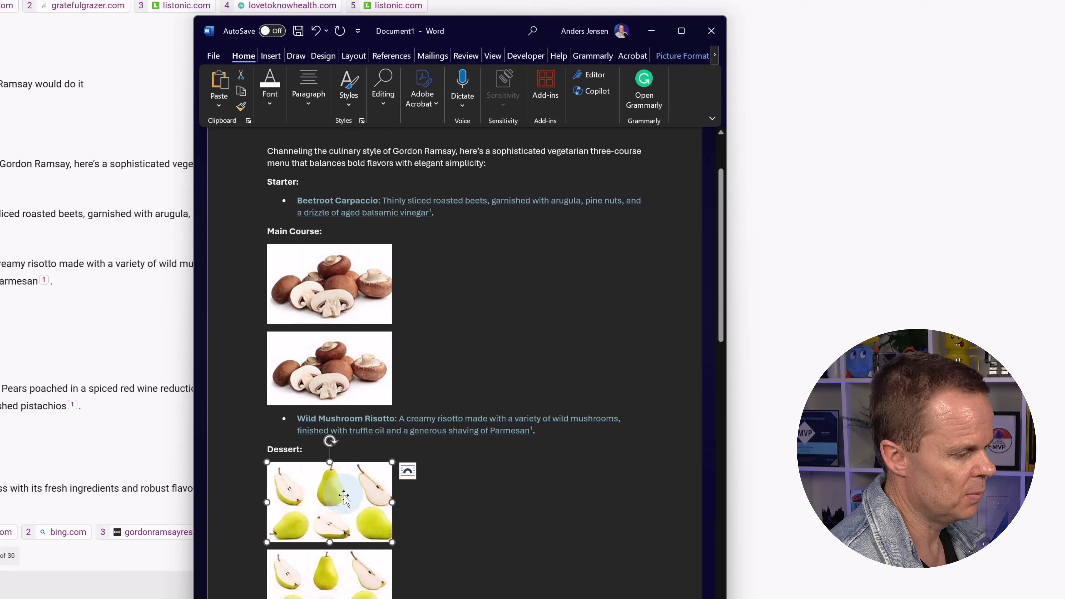
click(368, 369)
click(356, 303)
click(482, 320)
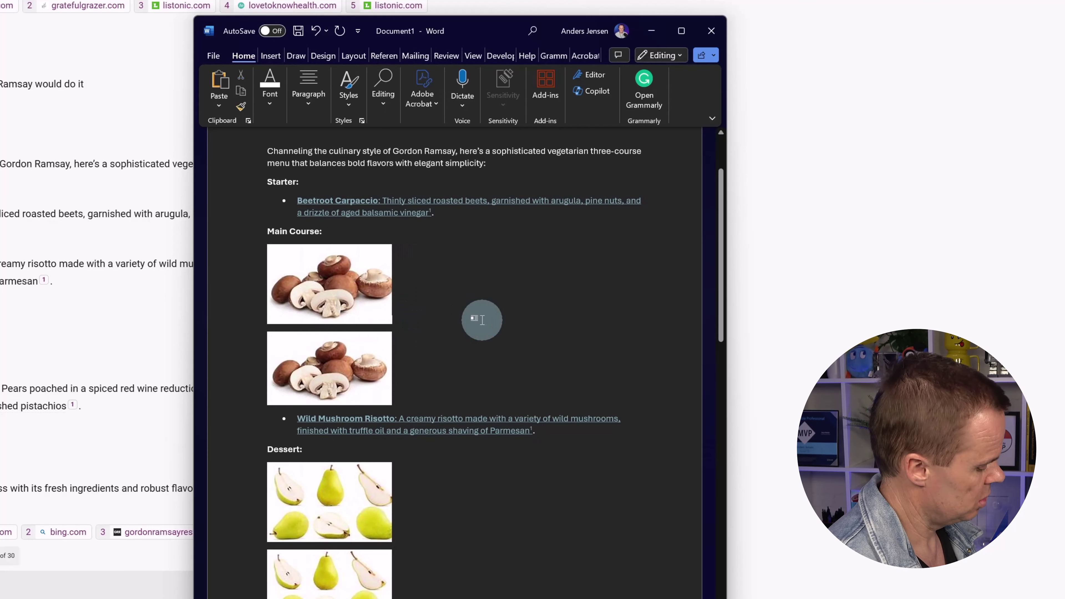
Undo the merged paste and insert the menu again below the test line with its source formatting.
key(ctrl+z)
scroll(451, 316, up, 2)
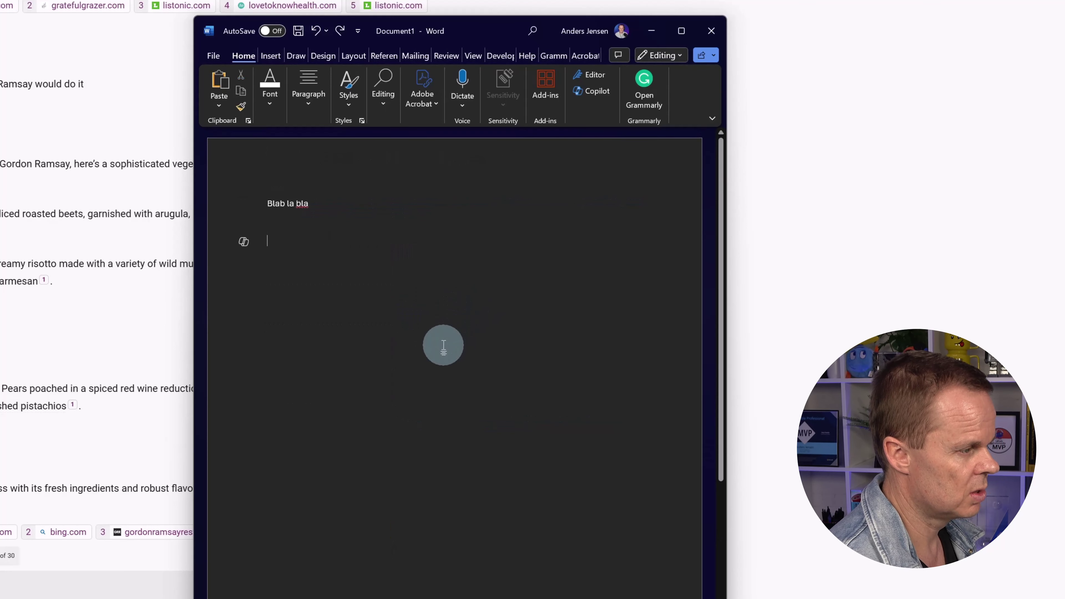
key(ctrl+y)
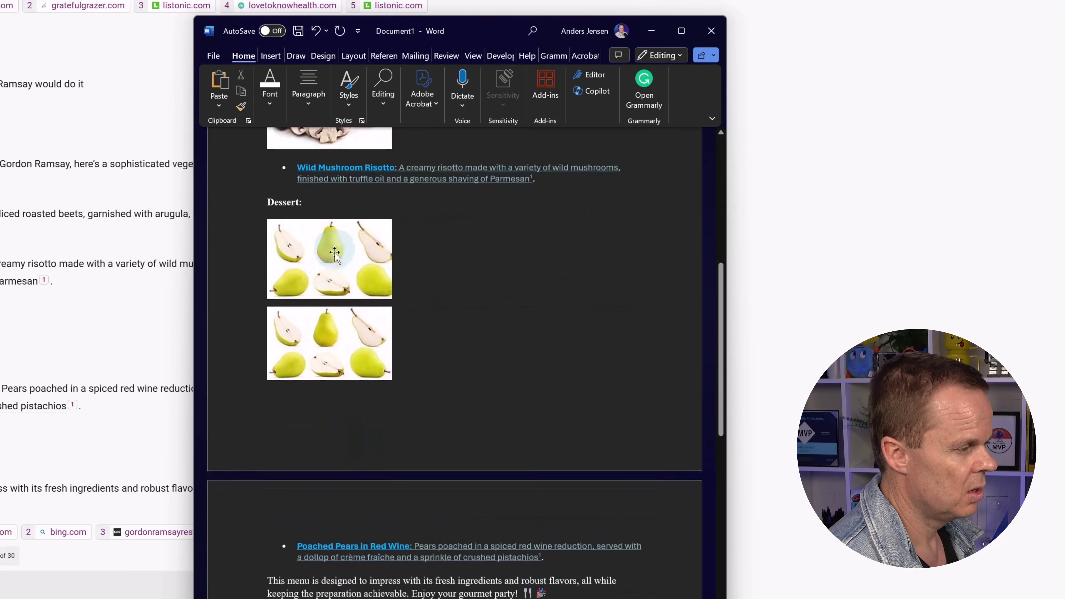
scroll(399, 403, up, 7)
scroll(414, 430, up, 1)
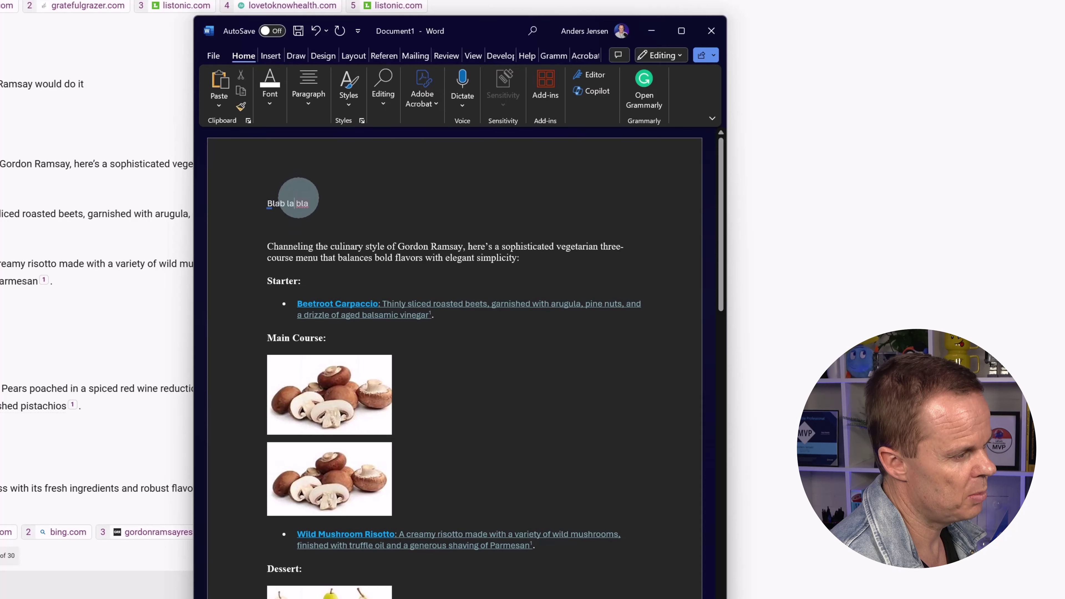
Apply the formatting of the "Blab la bla" line to the whole pasted menu with Format Painter.
click(294, 203)
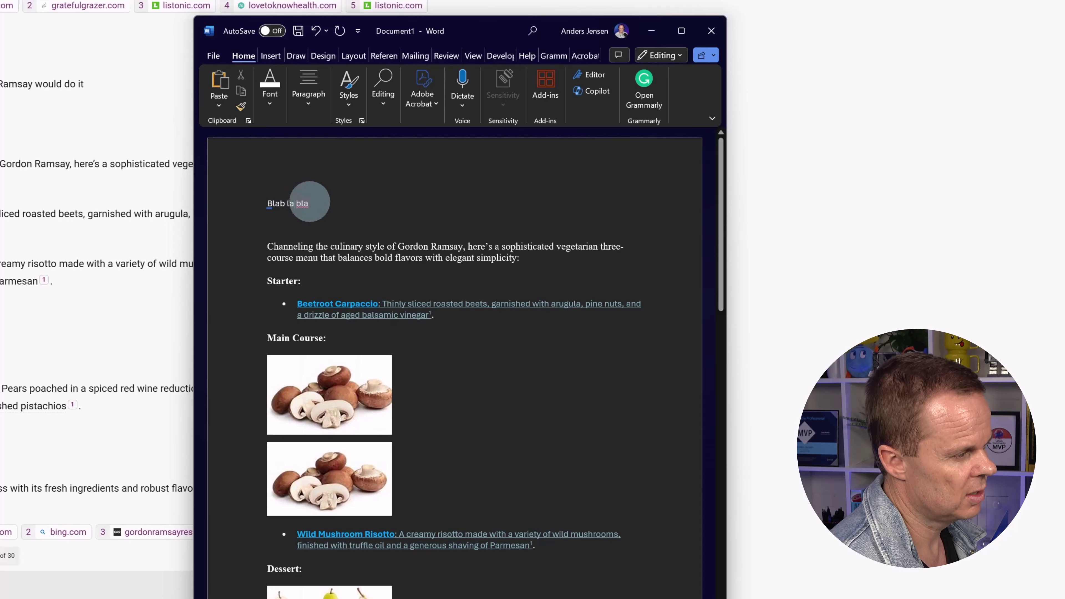
click(240, 107)
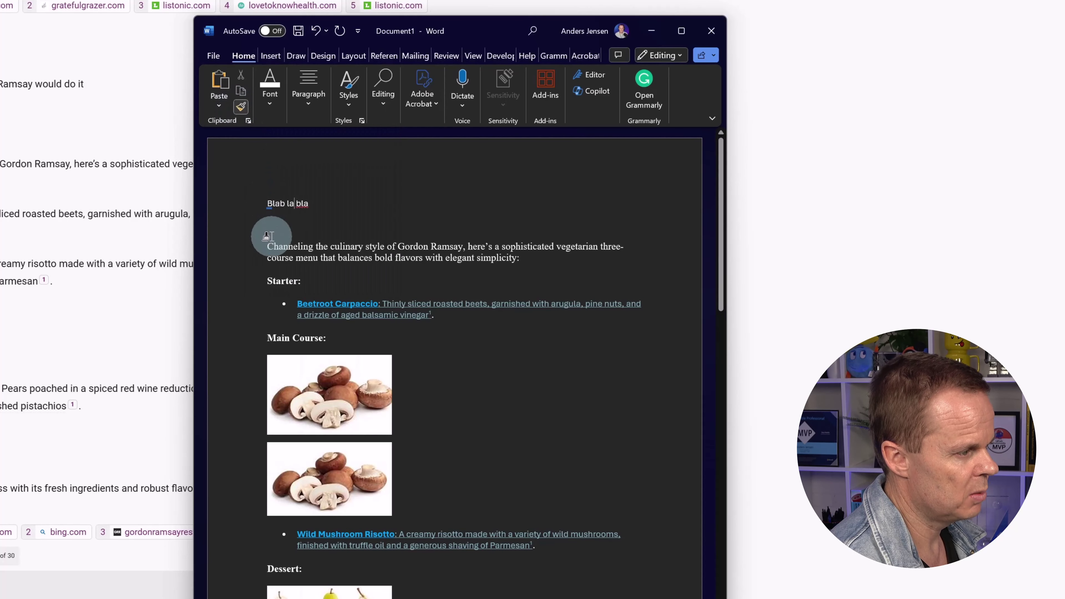
mouse_move(264, 247)
mouse_down()
mouse_move(485, 485)
mouse_move(504, 545)
mouse_move(535, 542)
mouse_move(586, 507)
mouse_up()
scroll(585, 507, up, 15)
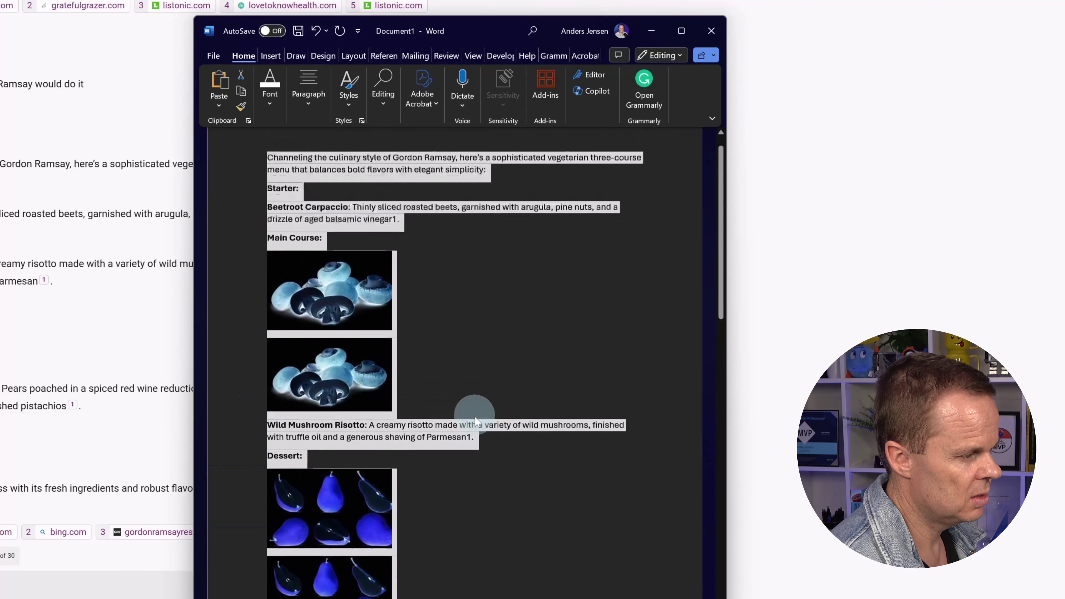
click(469, 282)
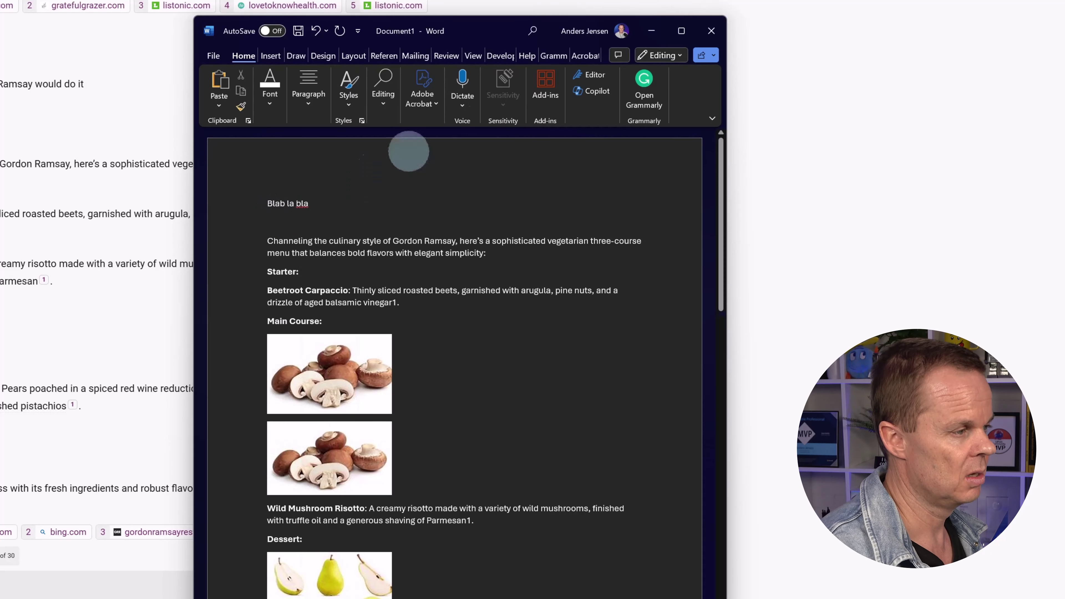
Close the Word document without saving it.
scroll(654, 142, down, 1)
click(712, 32)
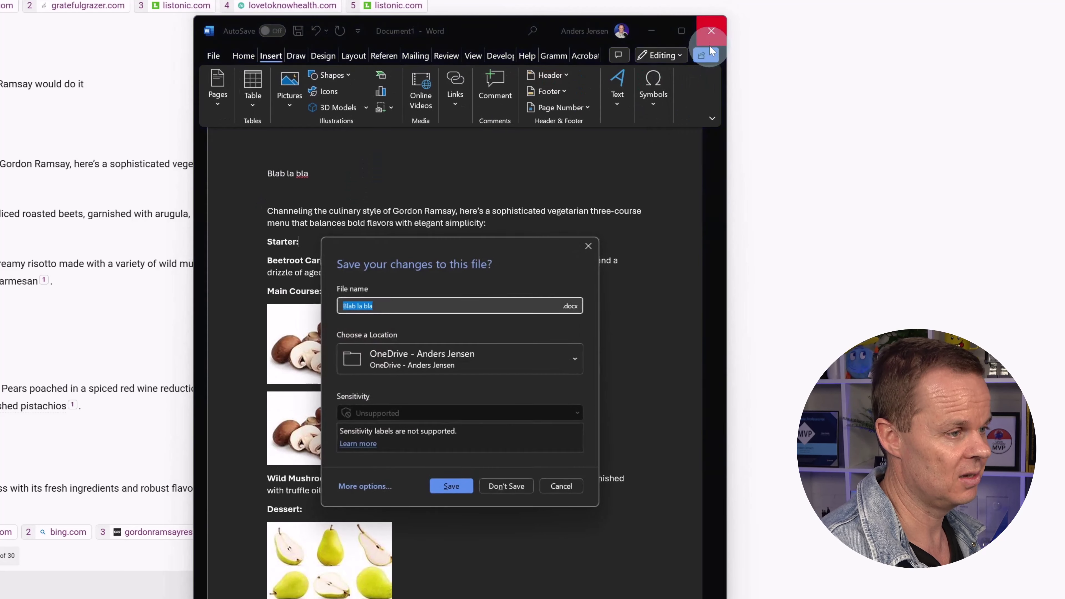
click(506, 486)
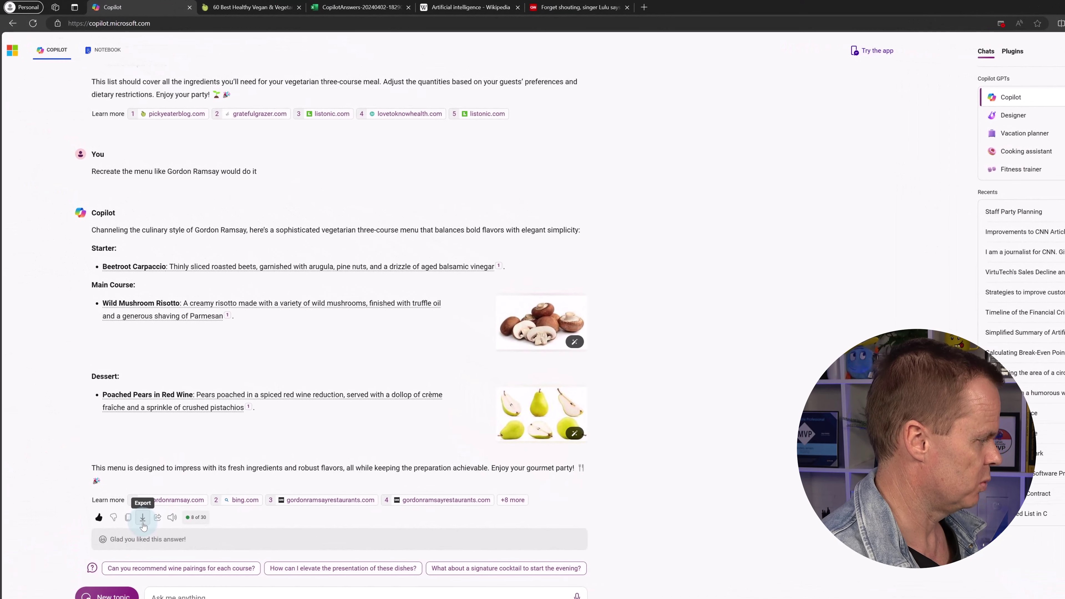
Export the Gordon Ramsay menu answer as PDF, view the print preview, and cancel the printing.
click(143, 518)
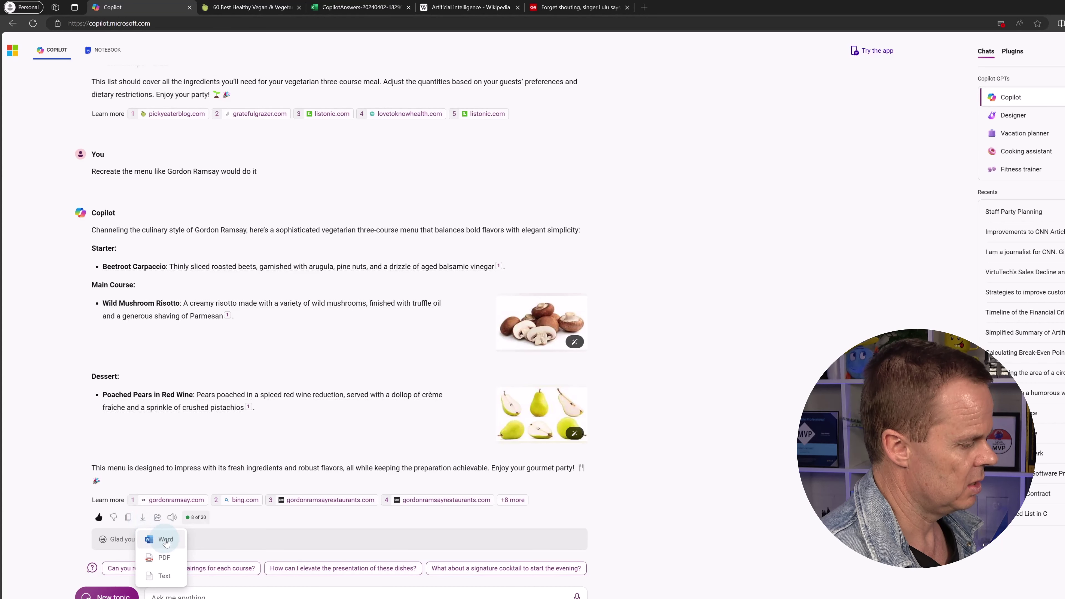
click(166, 558)
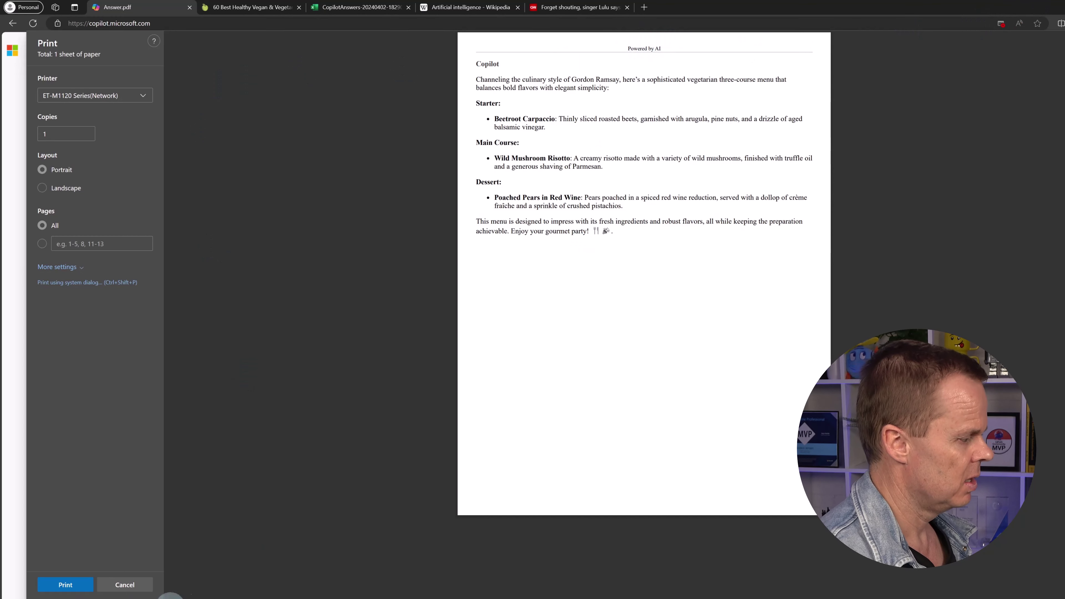
click(126, 585)
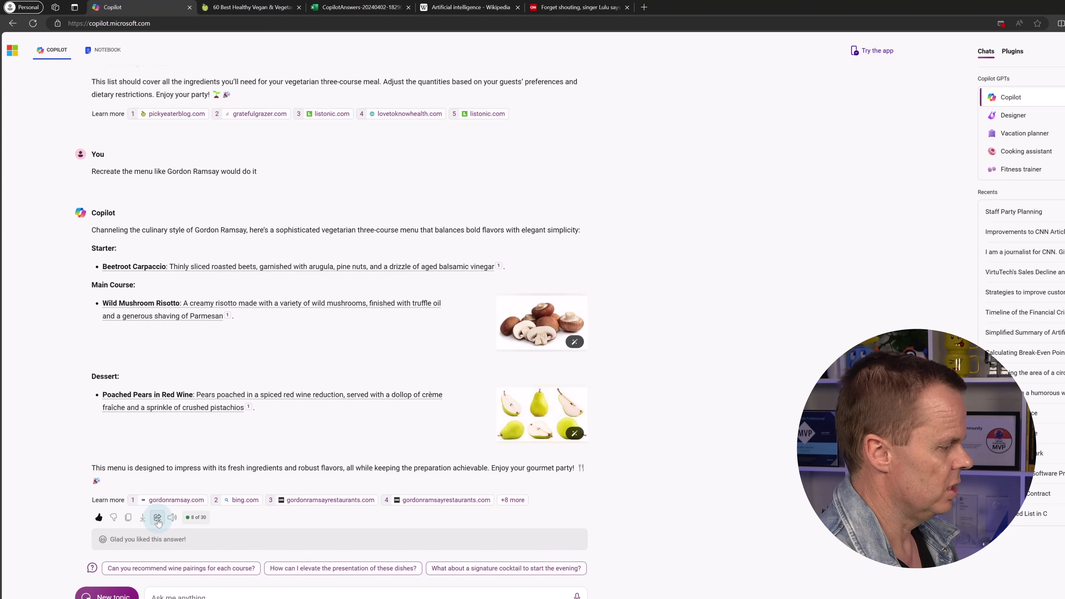
Copy the share link of the Gordon Ramsay menu answer, view the shared chat in an InPrivate window, and close that window.
click(158, 518)
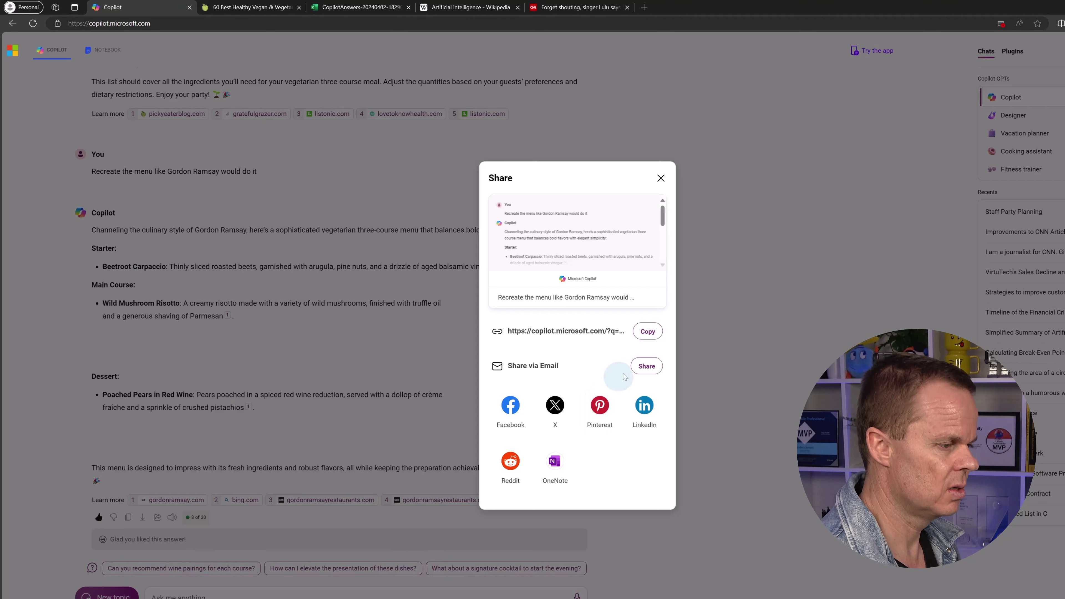
click(653, 338)
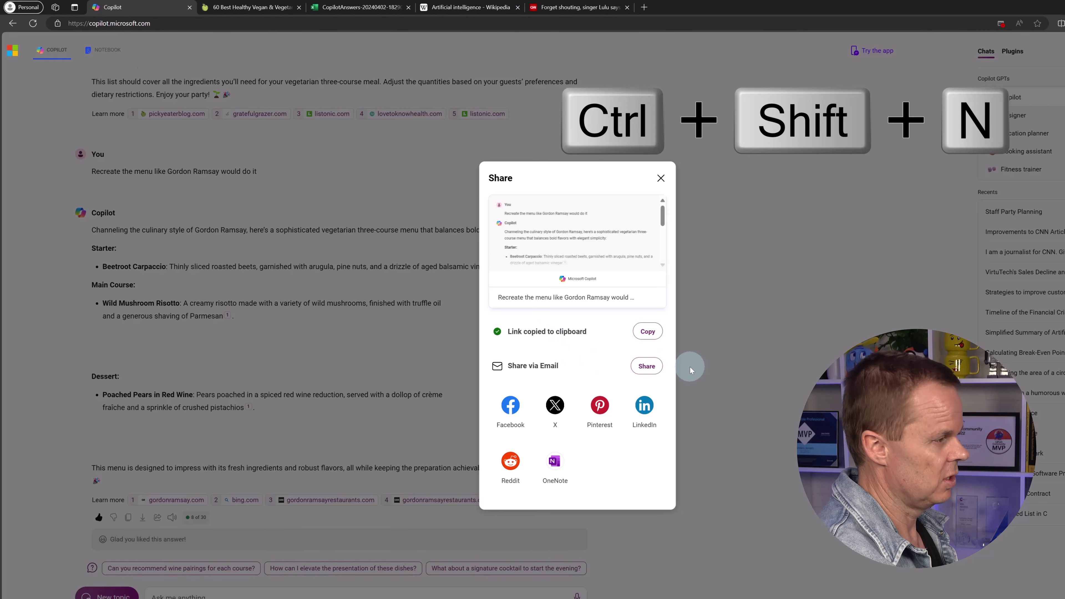
key(ctrl+shift+n)
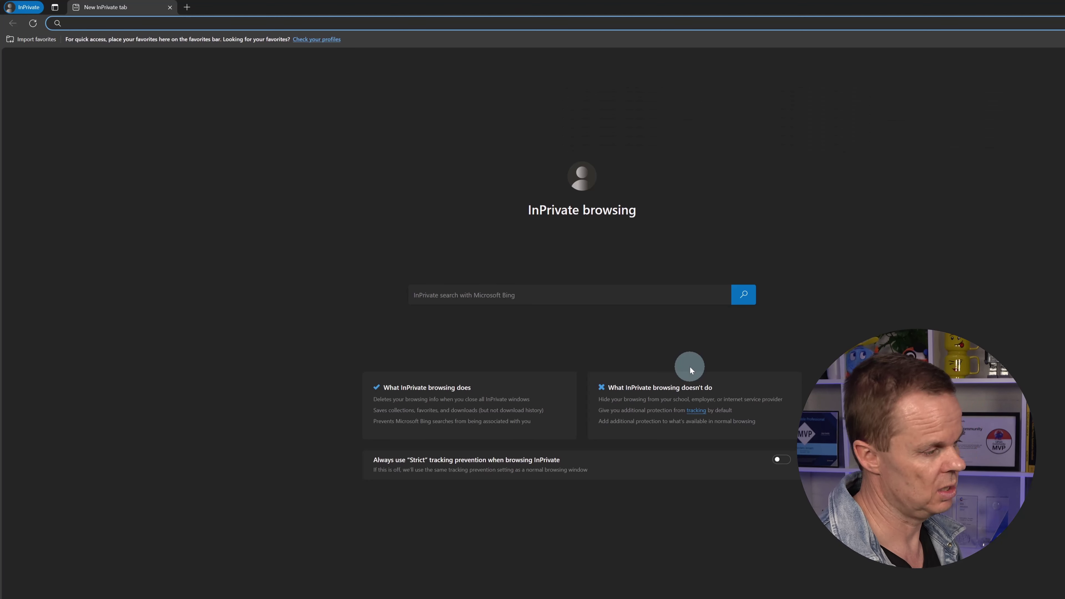
key(ctrl+v)
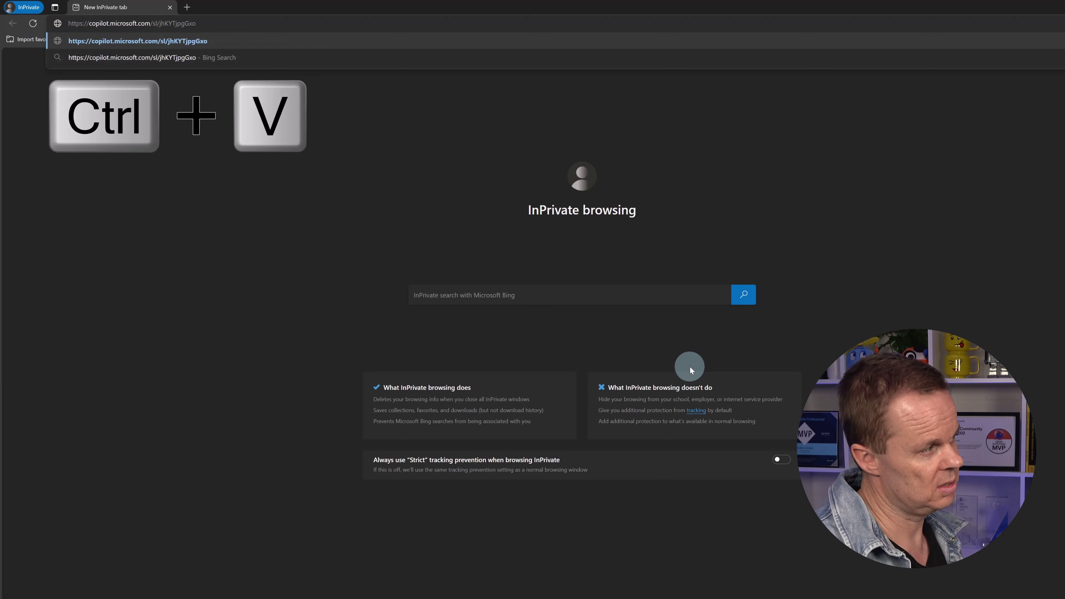
key(Return)
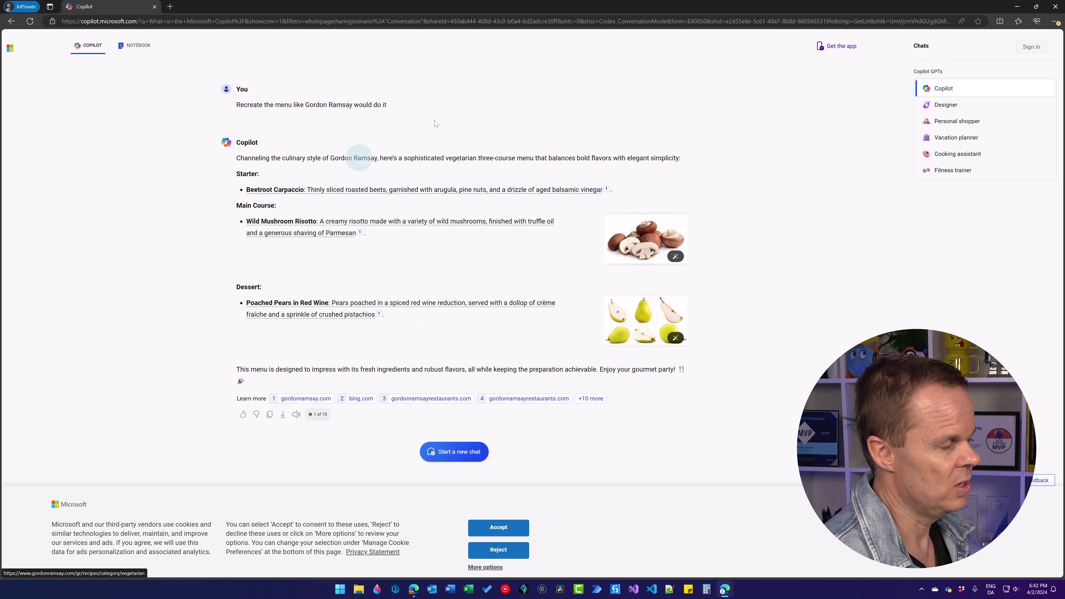
click(1056, 9)
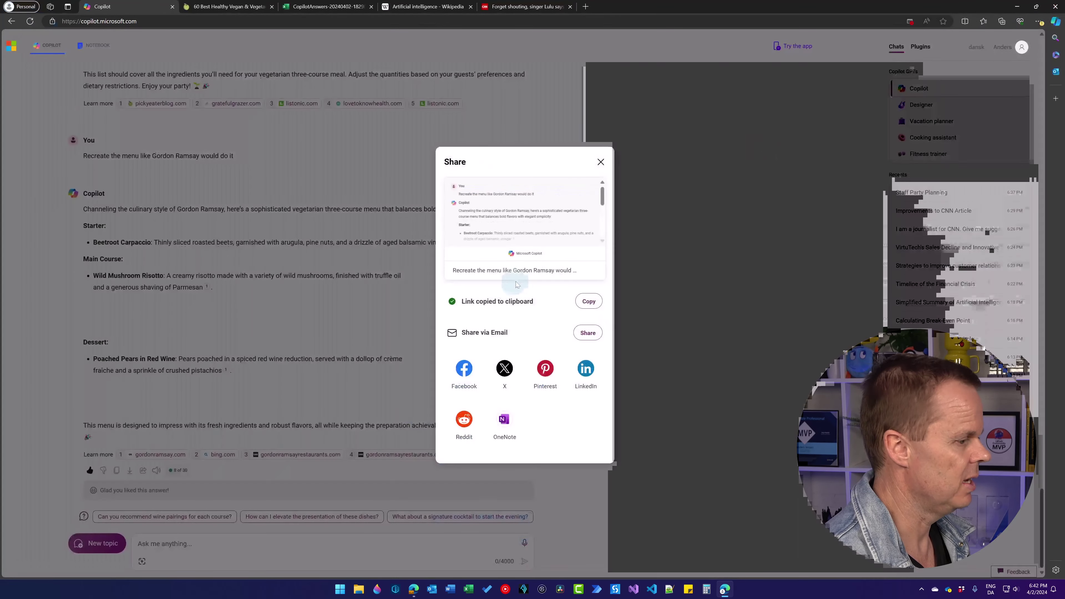
Dismiss the share dialog, have the Gordon Ramsay menu answer read aloud, and stop the playback.
click(303, 403)
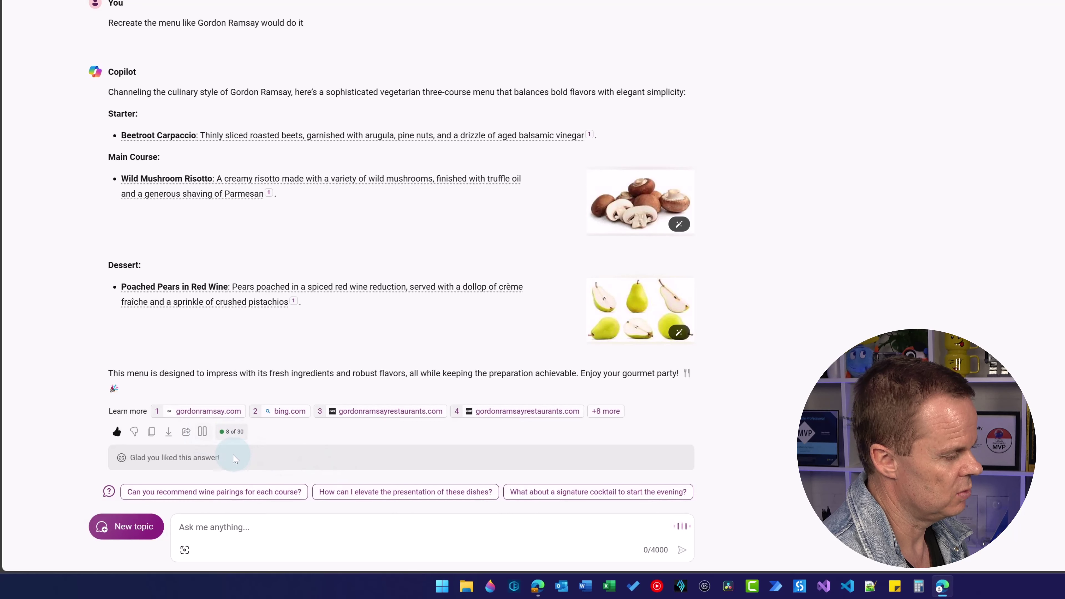
click(203, 433)
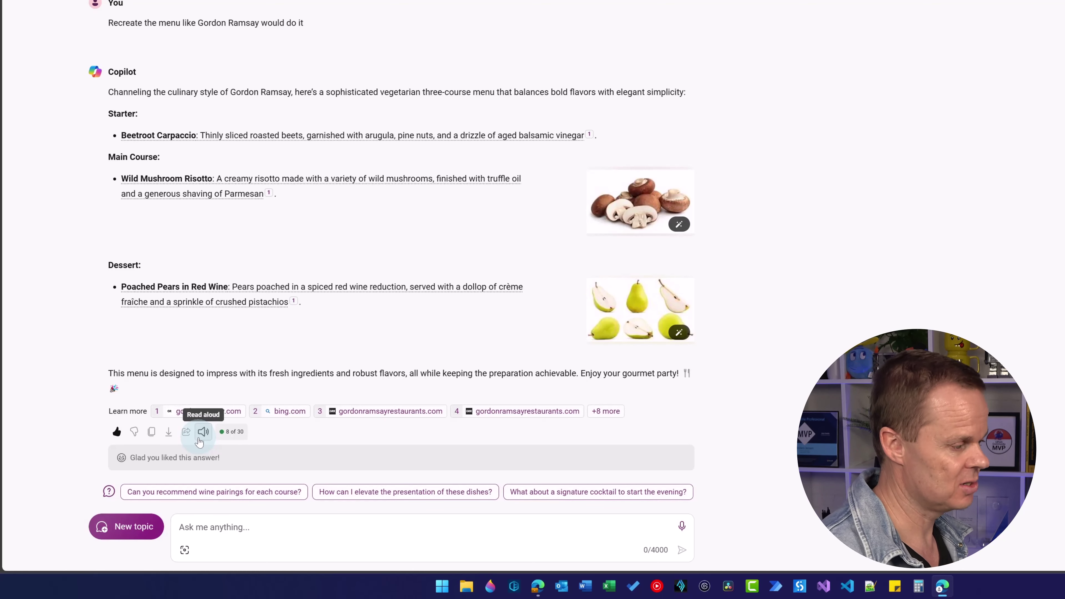
Start a new Copilot topic with the More Creative conversation style.
click(135, 528)
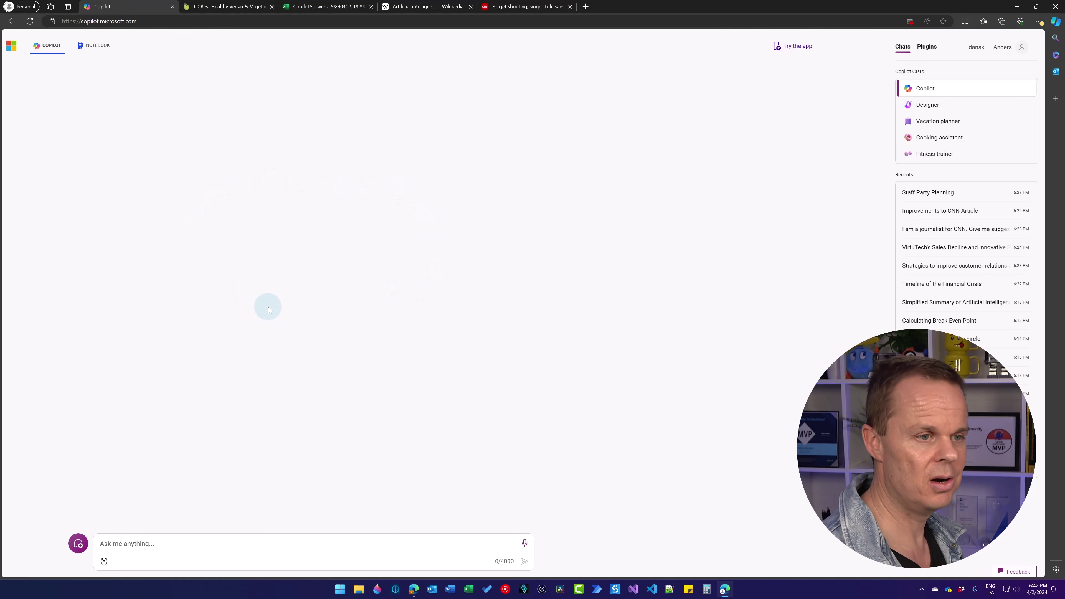
click(33, 23)
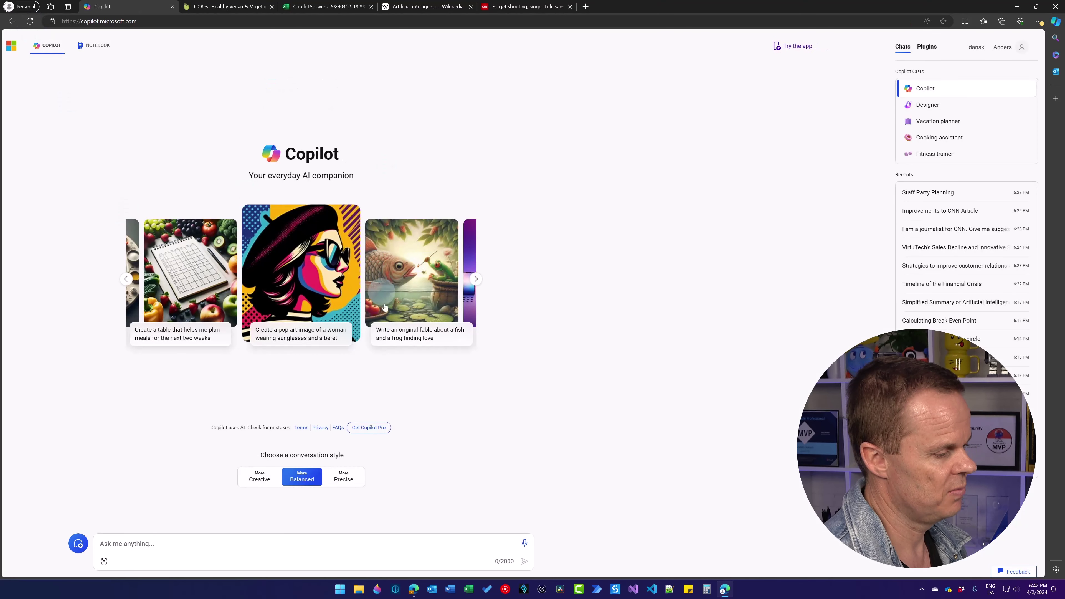
click(262, 477)
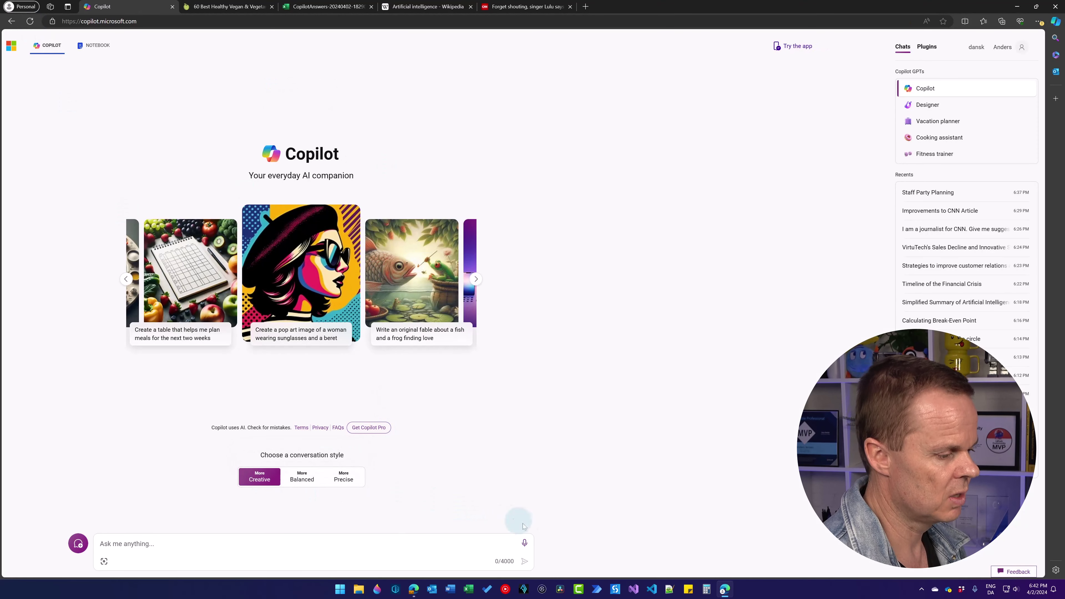
Allow Copilot to use the microphone, dictate a test question about the capital in Denmark, and clear the dictated text.
click(524, 543)
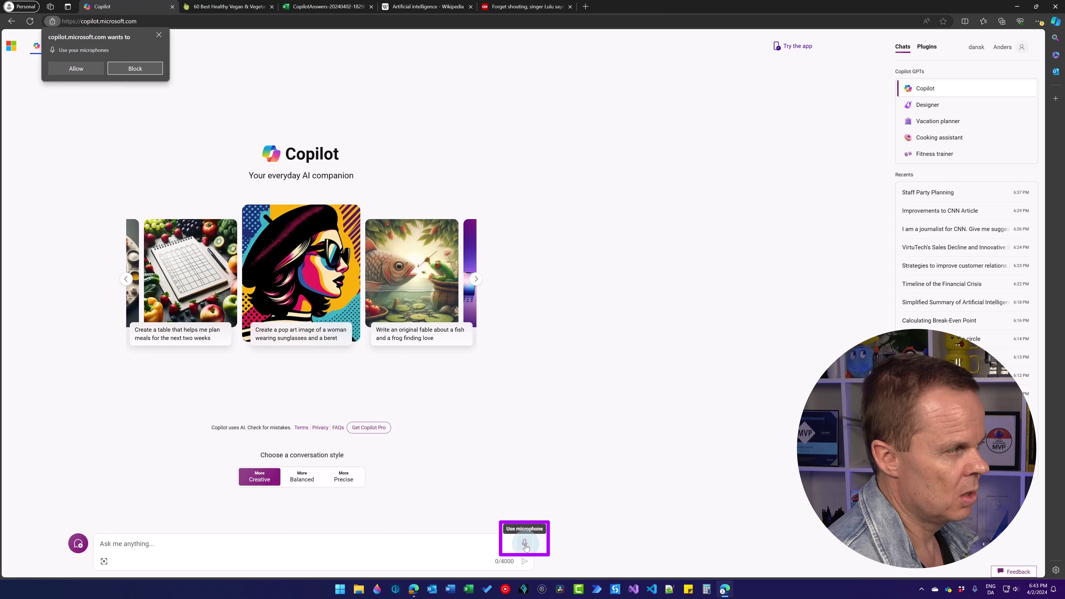
click(76, 68)
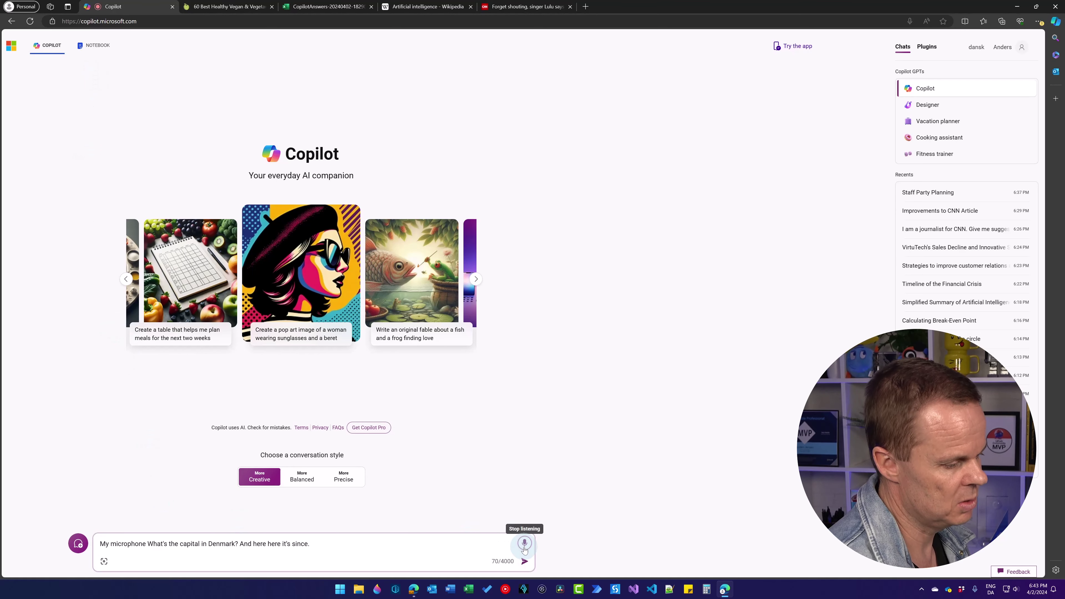
click(528, 548)
drag(326, 545, 105, 544)
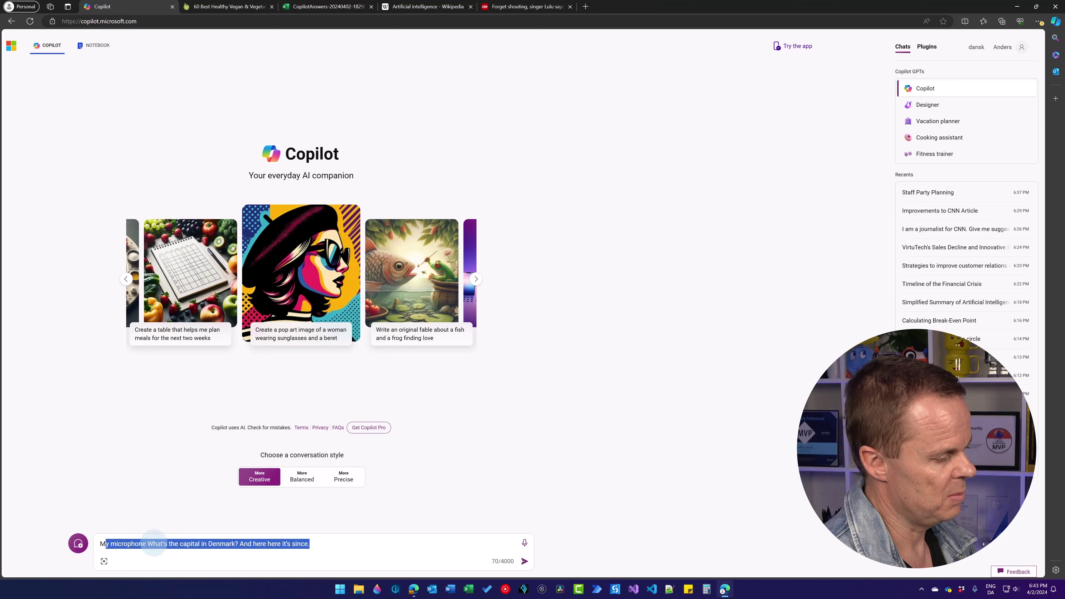
key(BackSpace)
key(BackSpace)
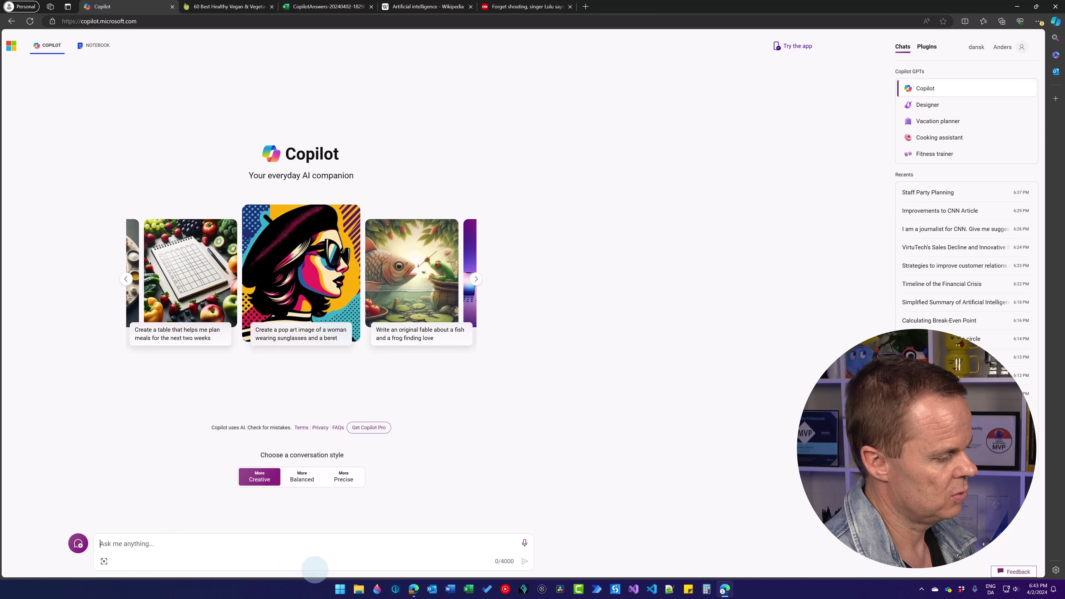
Dictate the prompt "What's the capital in Denmark?" by voice and submit it.
click(525, 545)
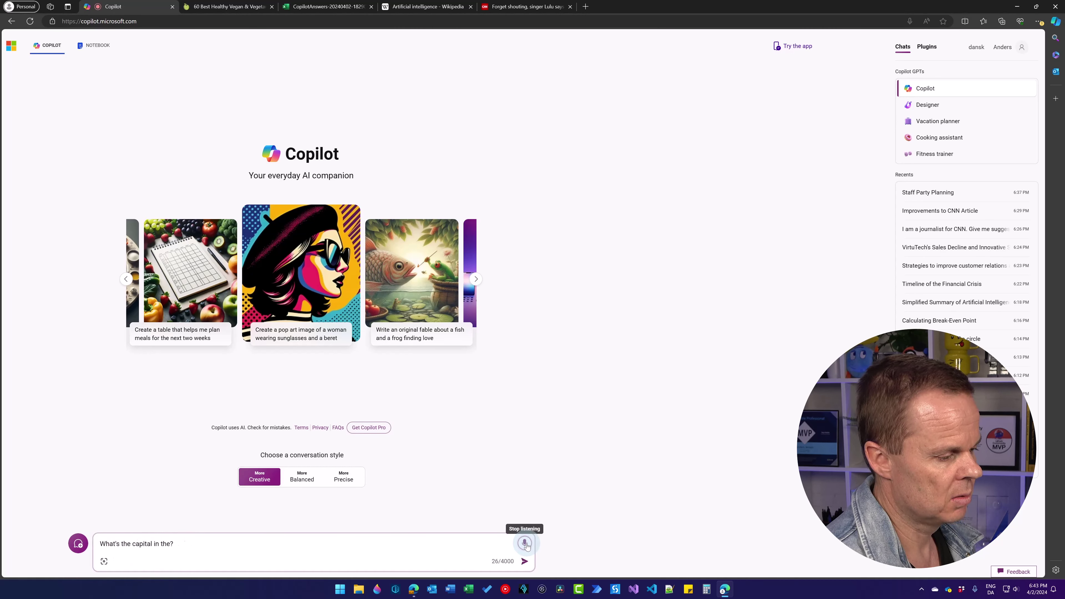
click(525, 544)
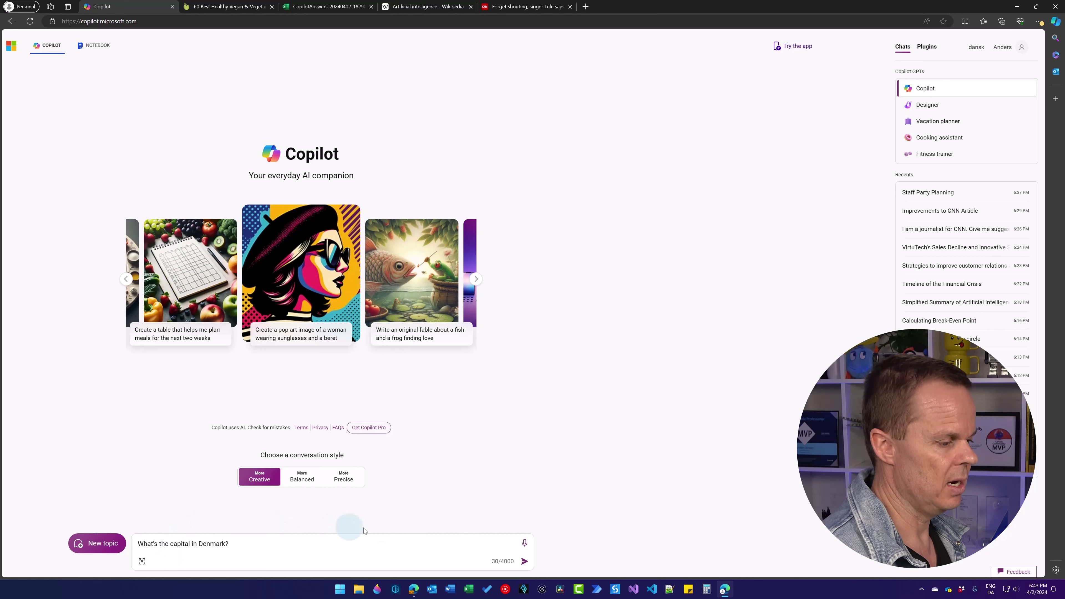
click(524, 562)
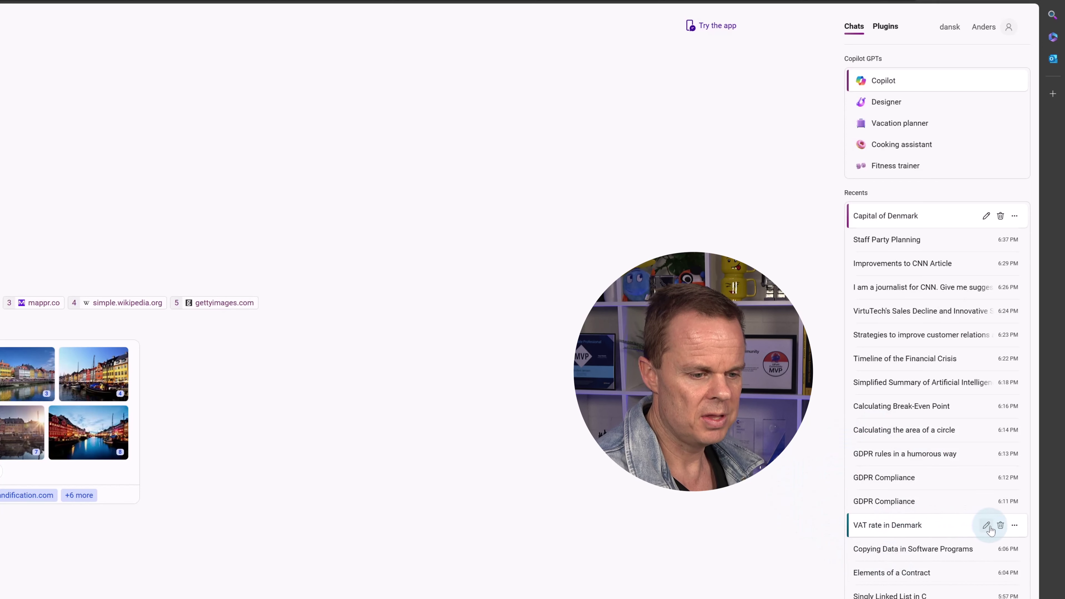
Rename the recent chat "VAT rate in Denmark" as "SAVE VAT rate in Denmark".
click(987, 525)
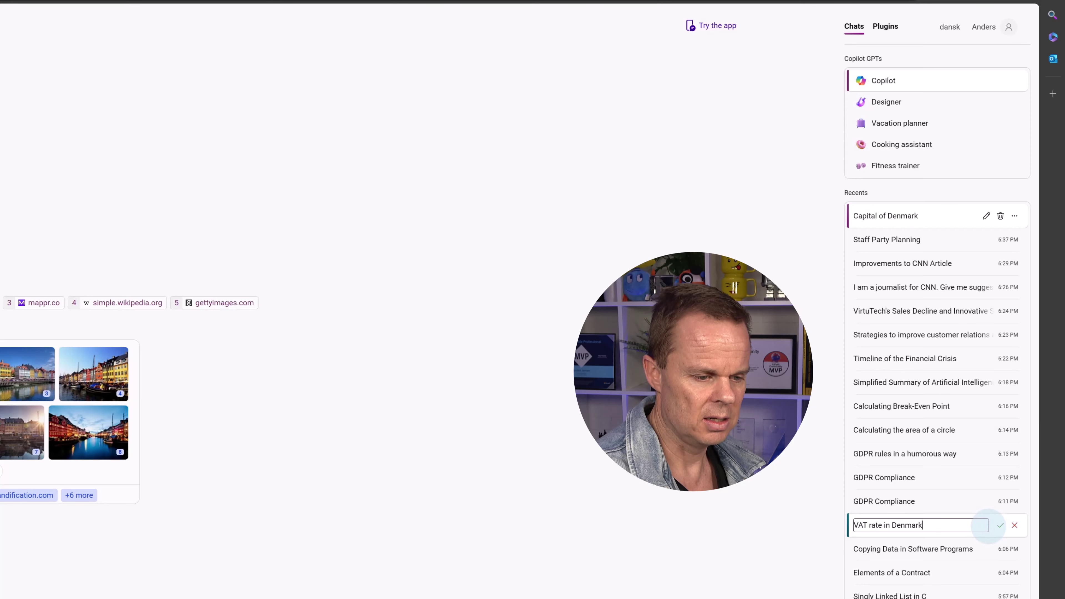
click(856, 524)
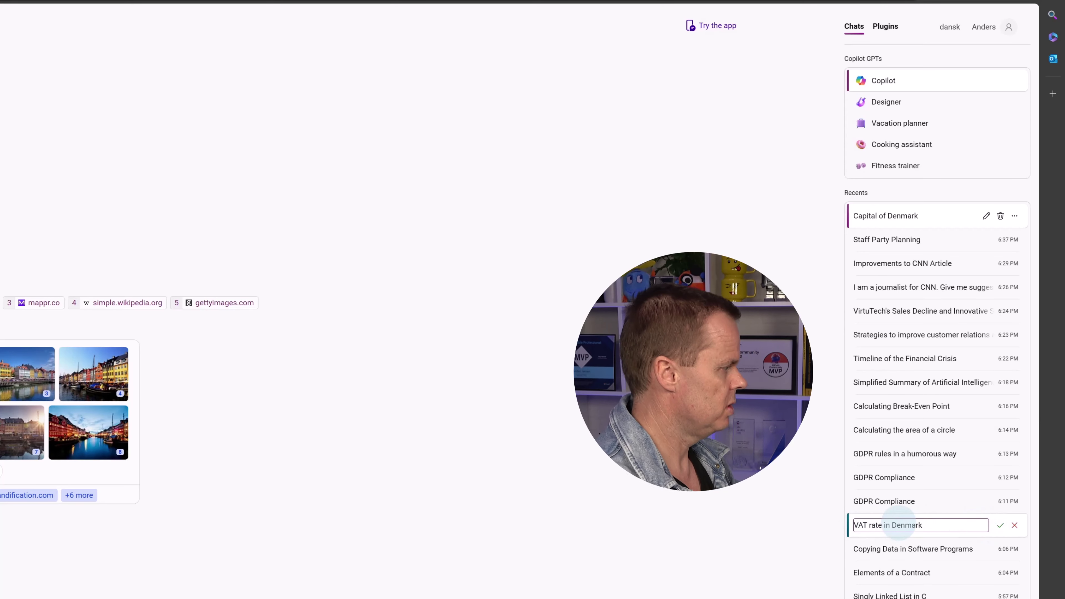
text(SAVE)
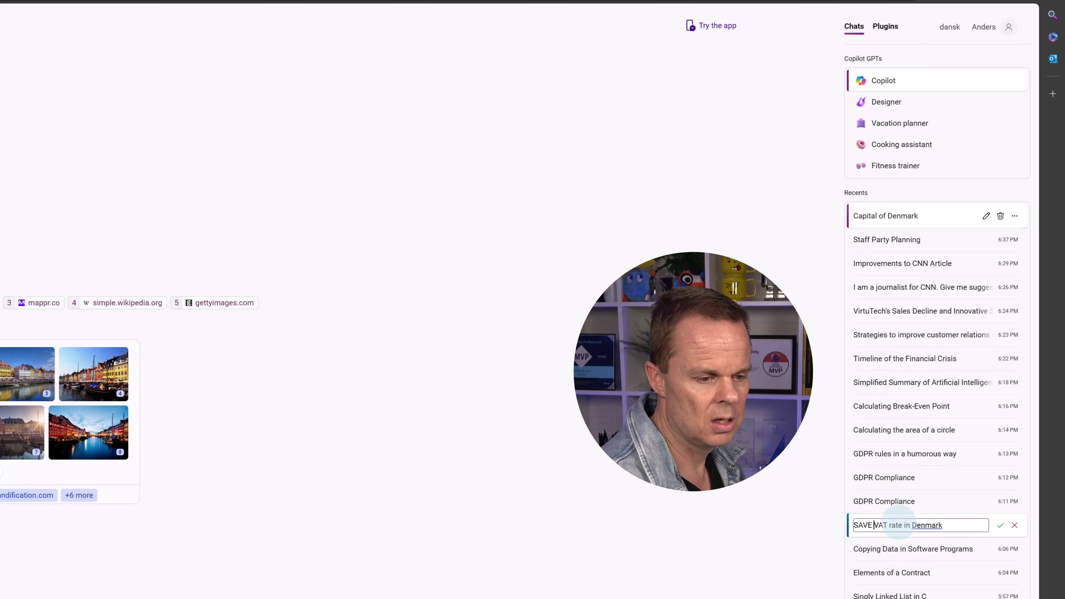
click(1001, 527)
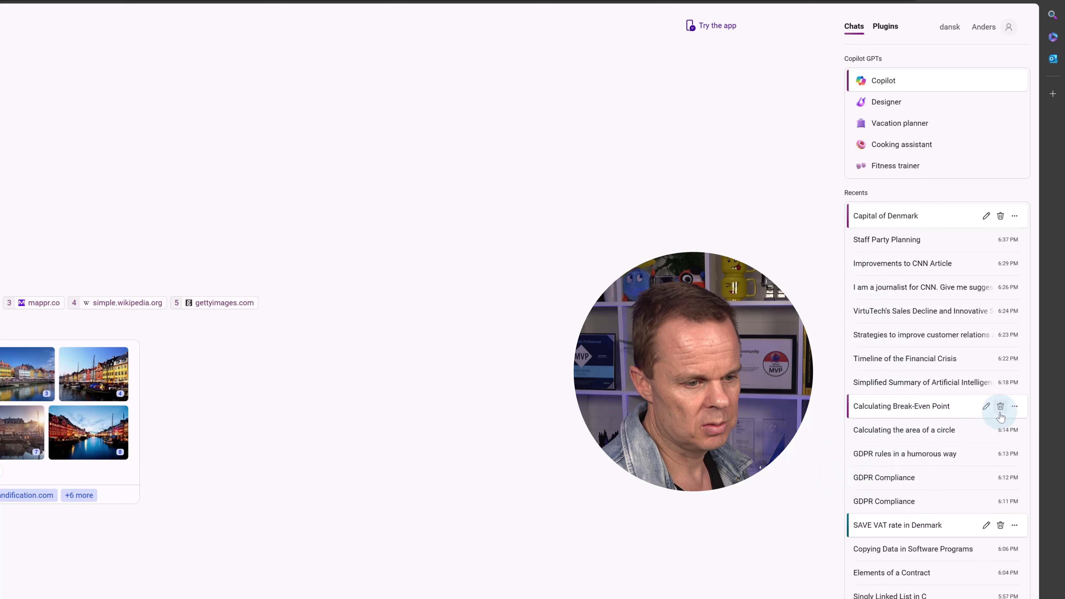
Rename the recent chat "Calculating Break-Even Point" as "MATH Calculating Break-Even Point".
click(986, 406)
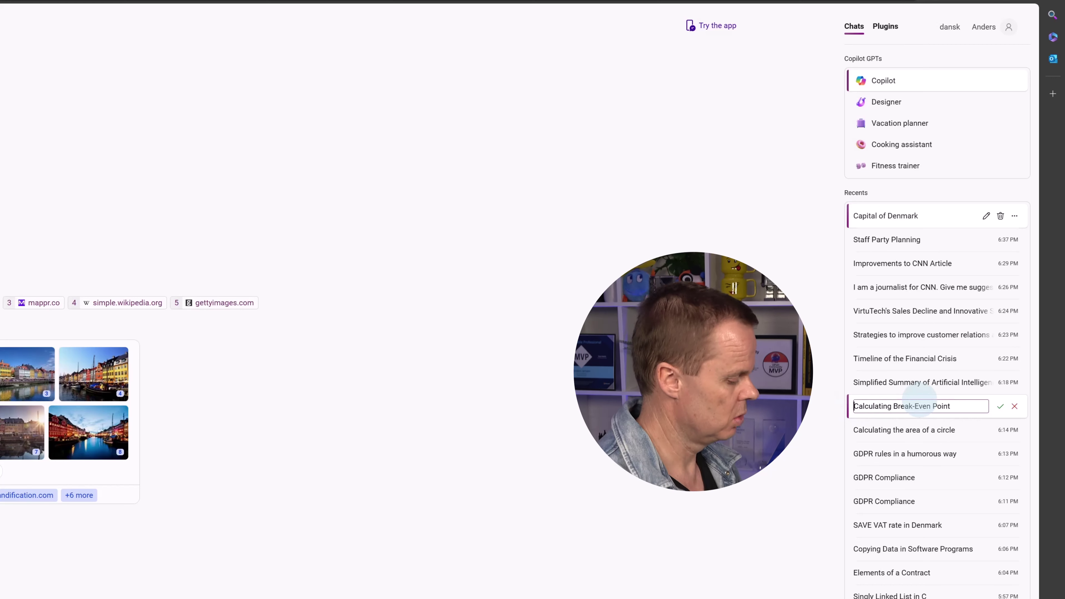
text(MATH)
key(Return)
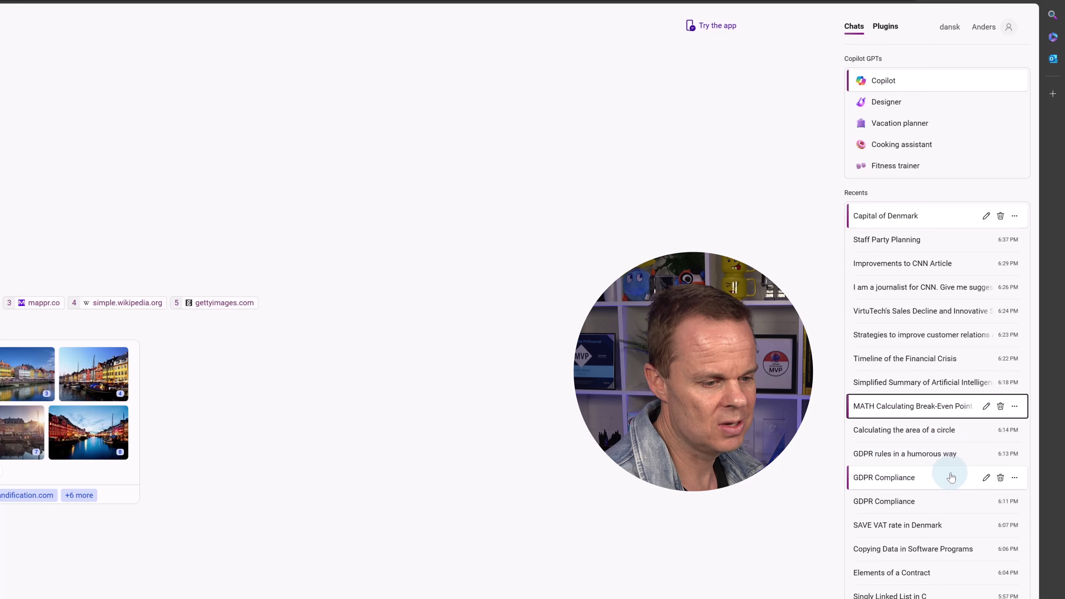
Delete the upper "GDPR Compliance" chat and view the share and export options of the "Copying Data in Software Programs" chat.
click(1000, 478)
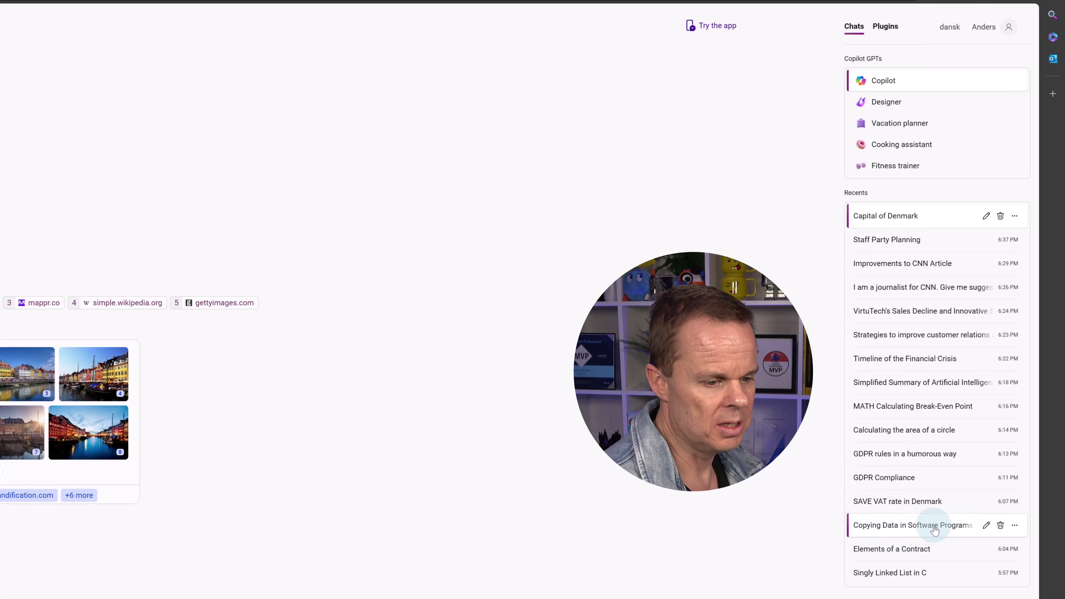
click(1015, 527)
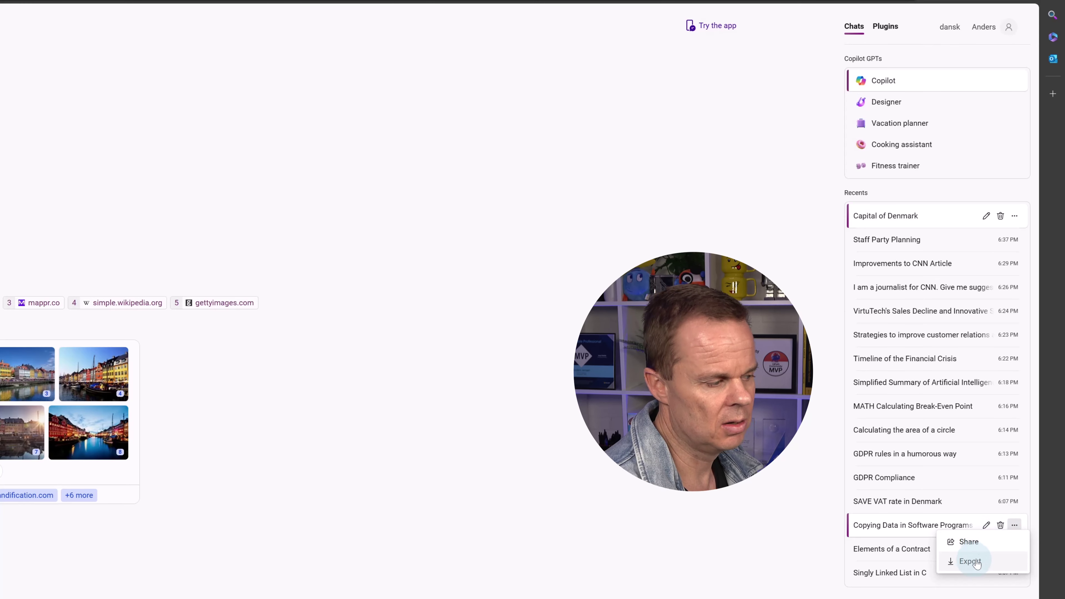
click(978, 527)
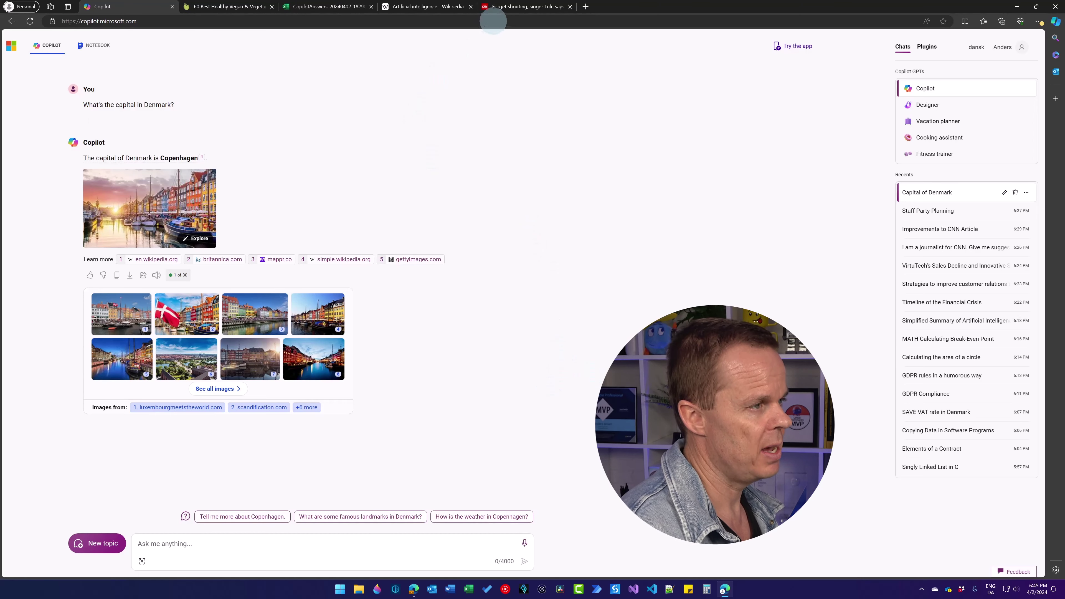
Switch to the CNN article about singer Lulu, clear its text selection, and open Copilot beside the page.
click(499, 8)
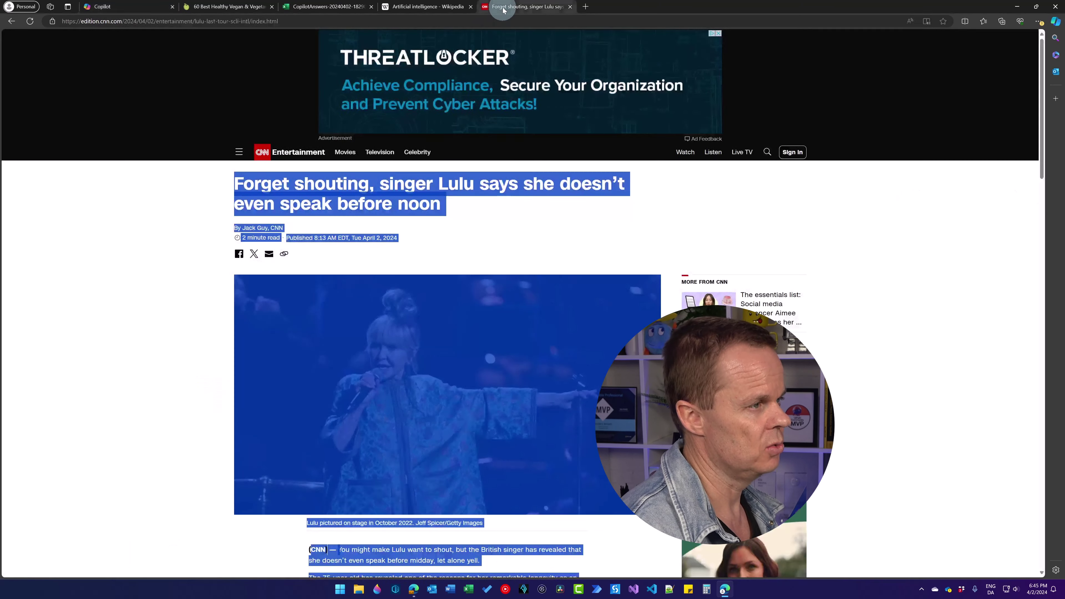
click(215, 323)
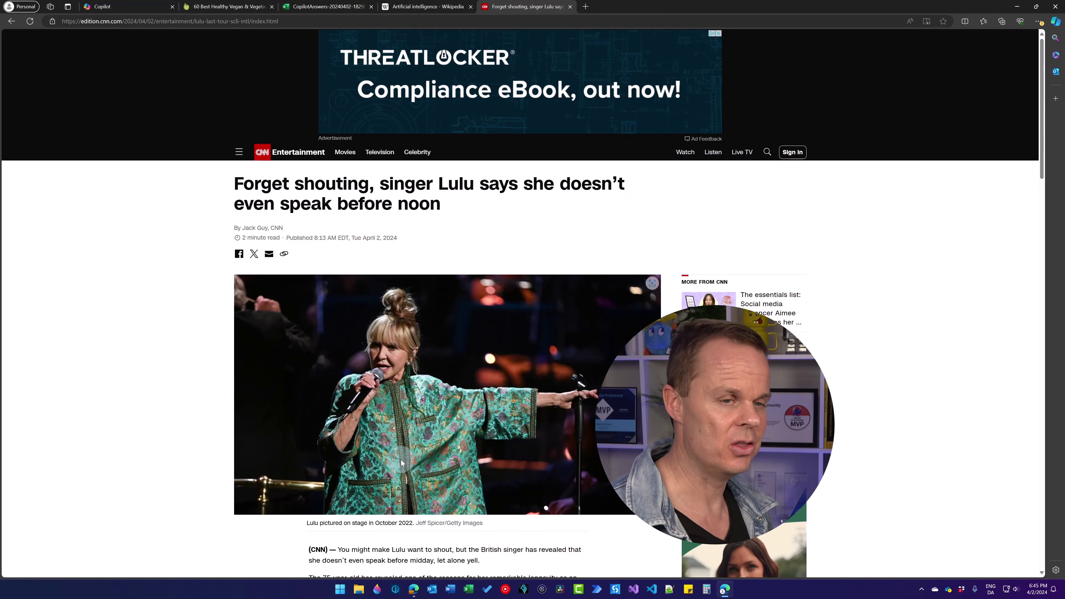
click(1055, 22)
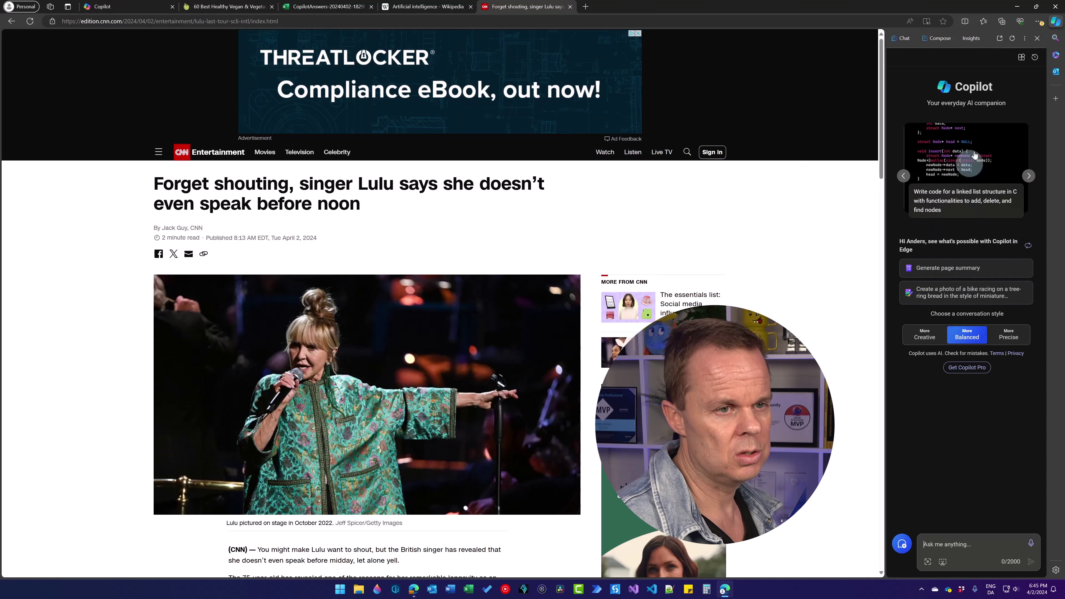
Open the browser's sidebar app settings for Copilot to examine the option allowing Microsoft to access page content.
click(1036, 23)
key(Escape)
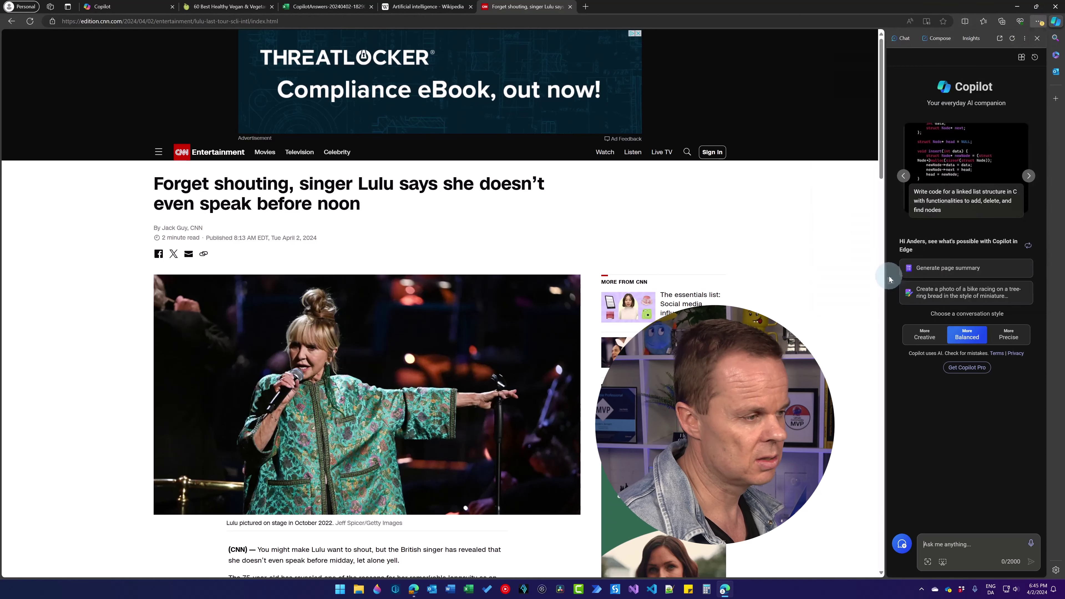
click(56, 126)
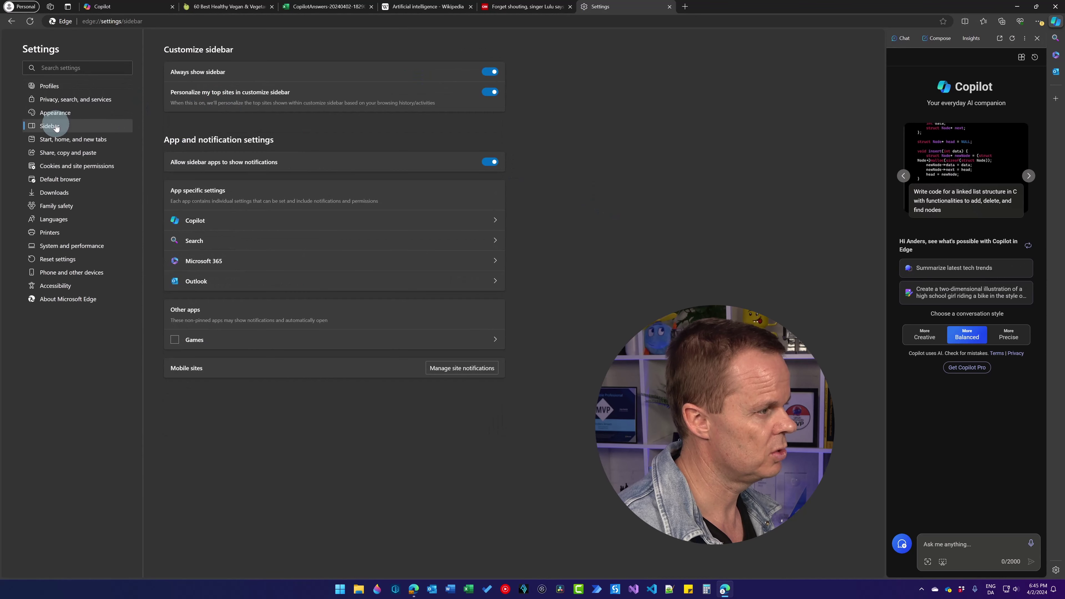
click(196, 223)
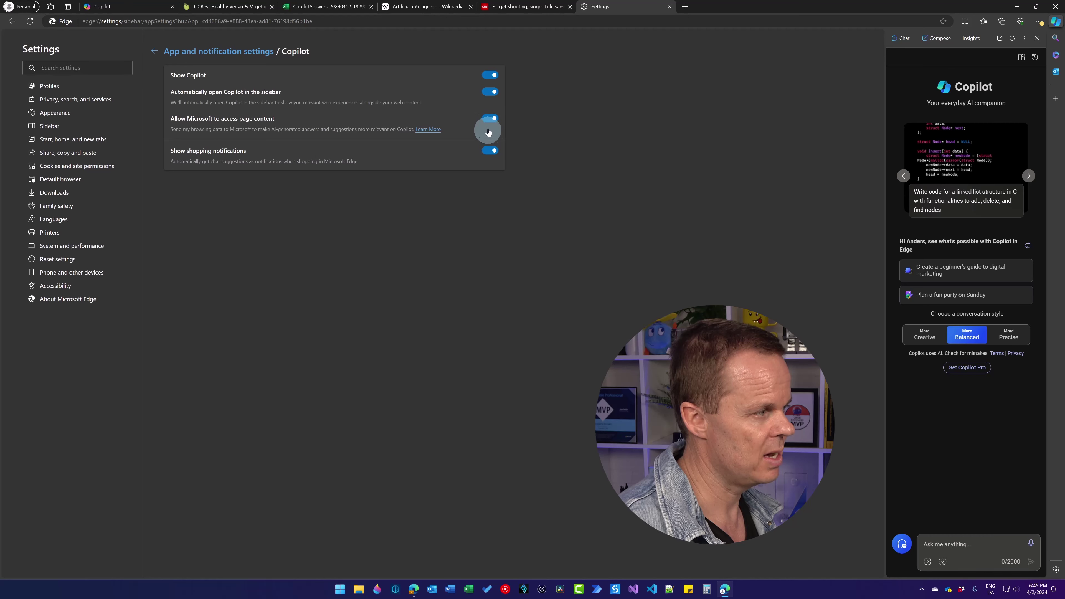
Return to the CNN article, choose the More Creative style in the sidebar Copilot, and send "Summarize the article in three bullets. Easy to understand.".
click(523, 9)
click(925, 334)
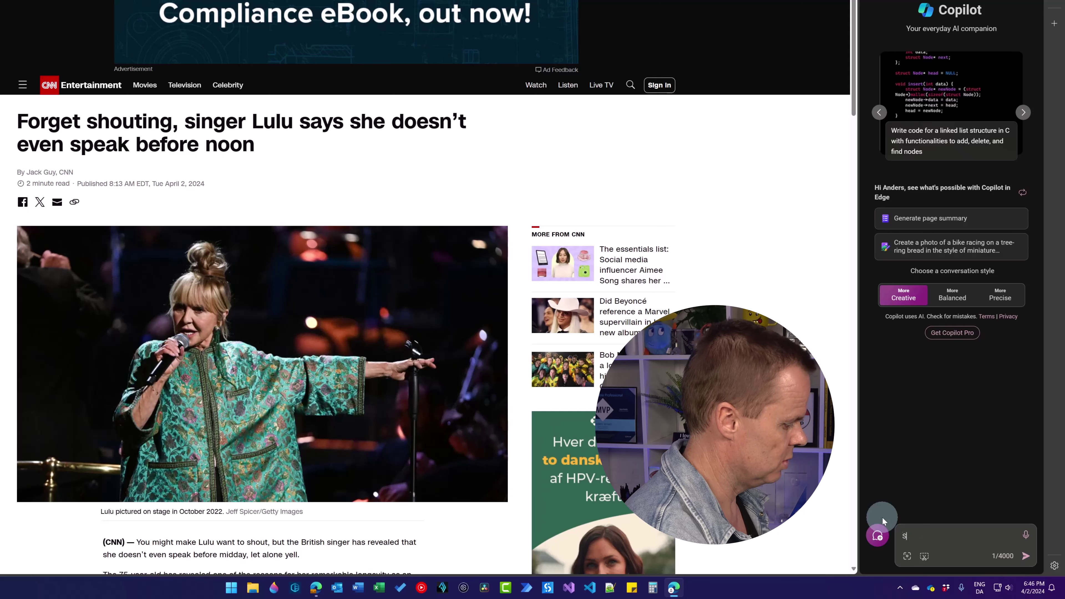
text(ummarize the article in th)
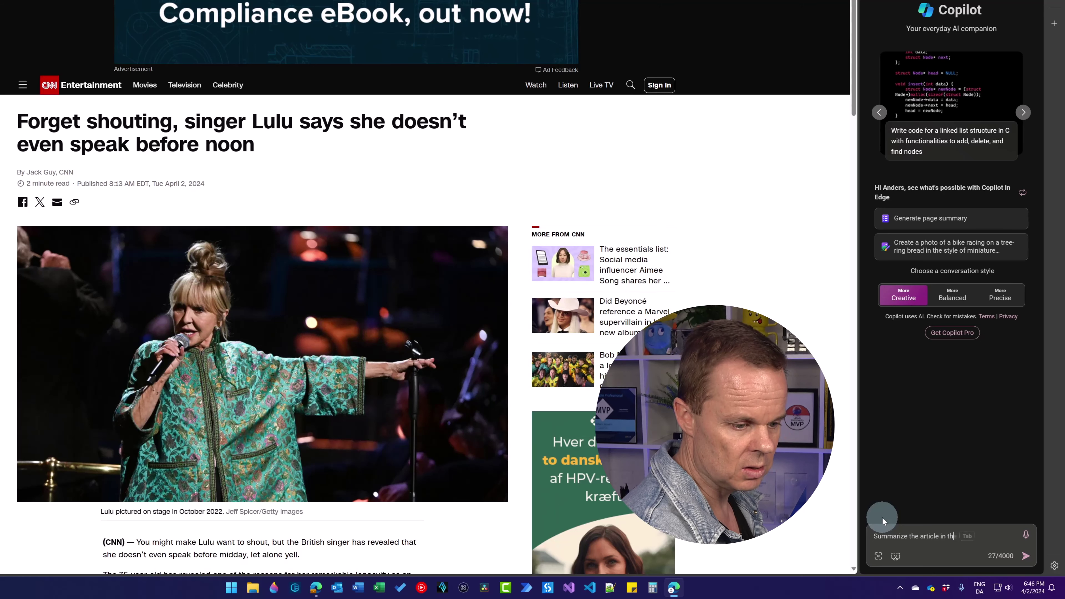
text(bullets)
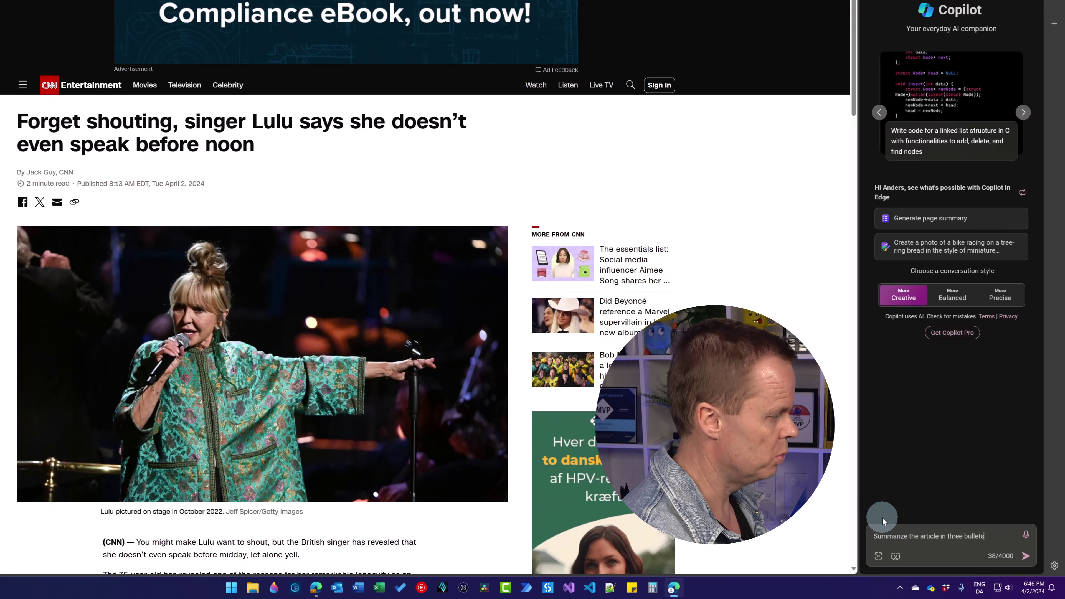
text(. )
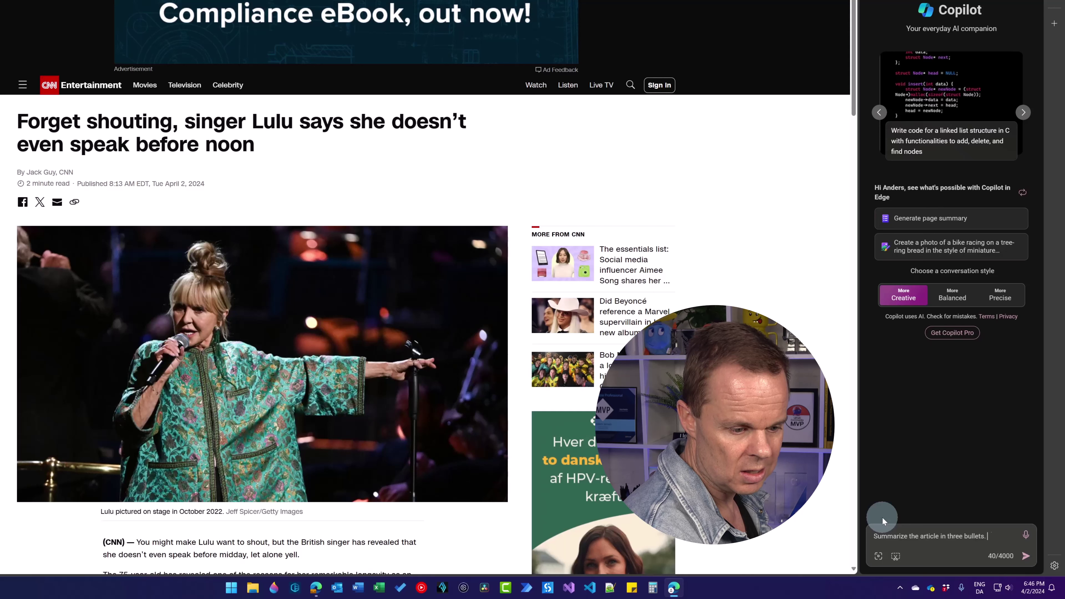
text(Easy to understand.)
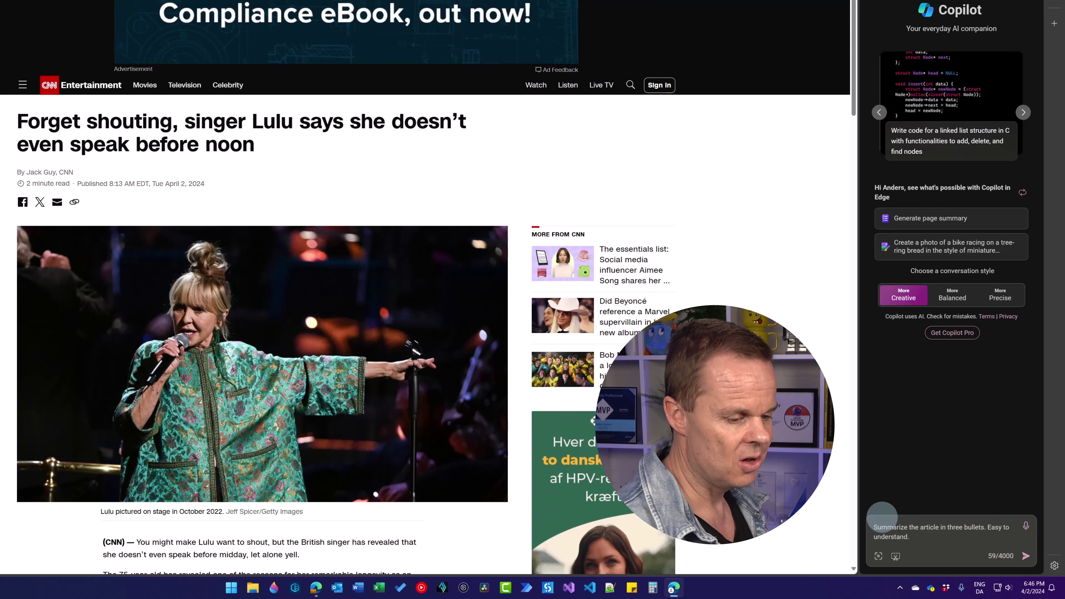
key(Return)
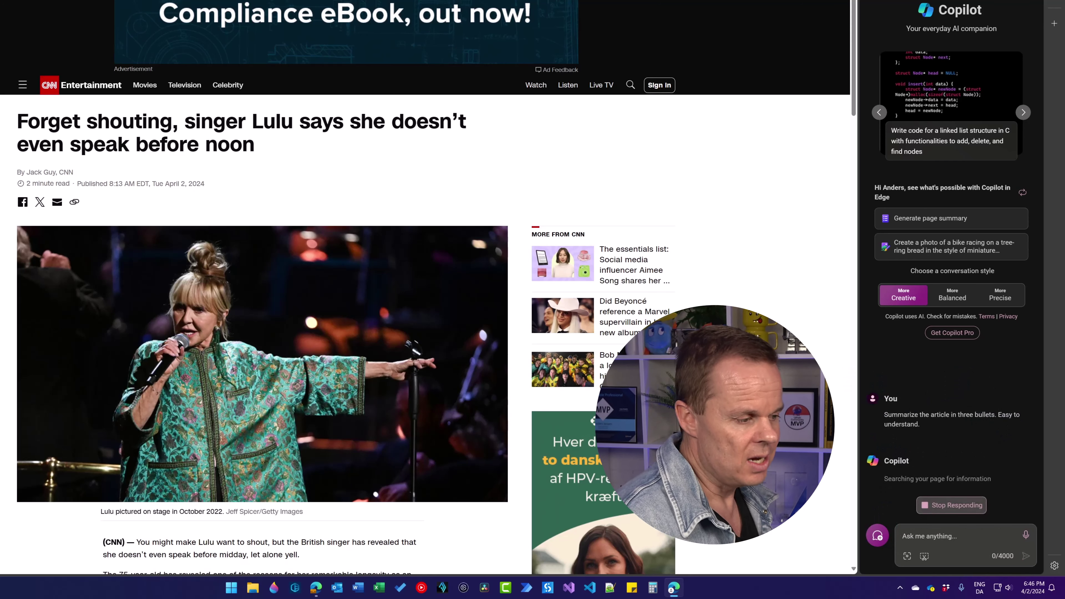
scroll(212, 368, down, 2)
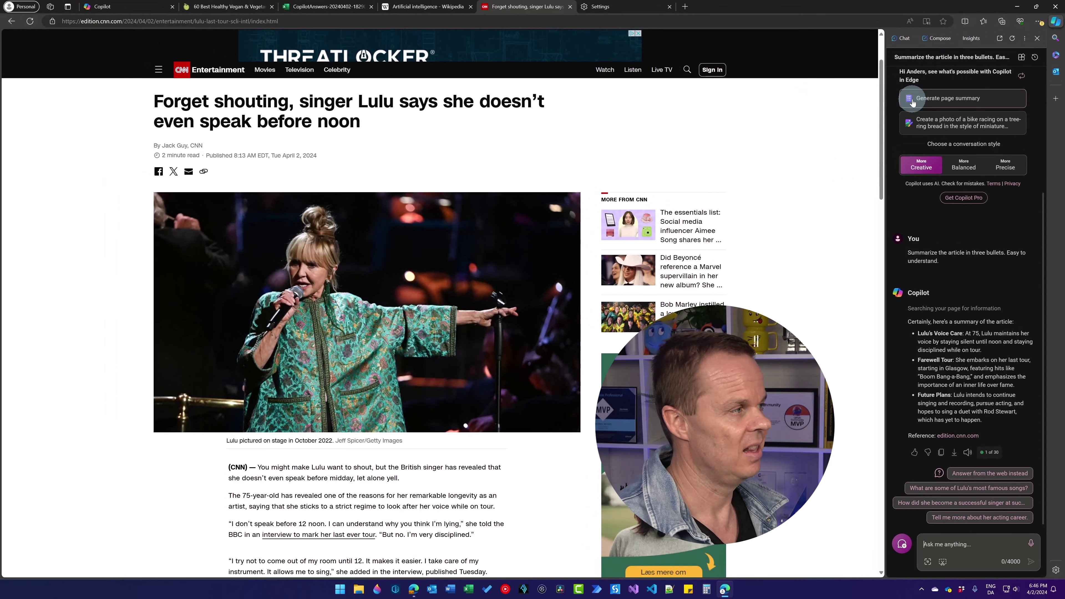
Switch to the full-page Copilot chat about Denmark's capital and start a new topic.
click(106, 7)
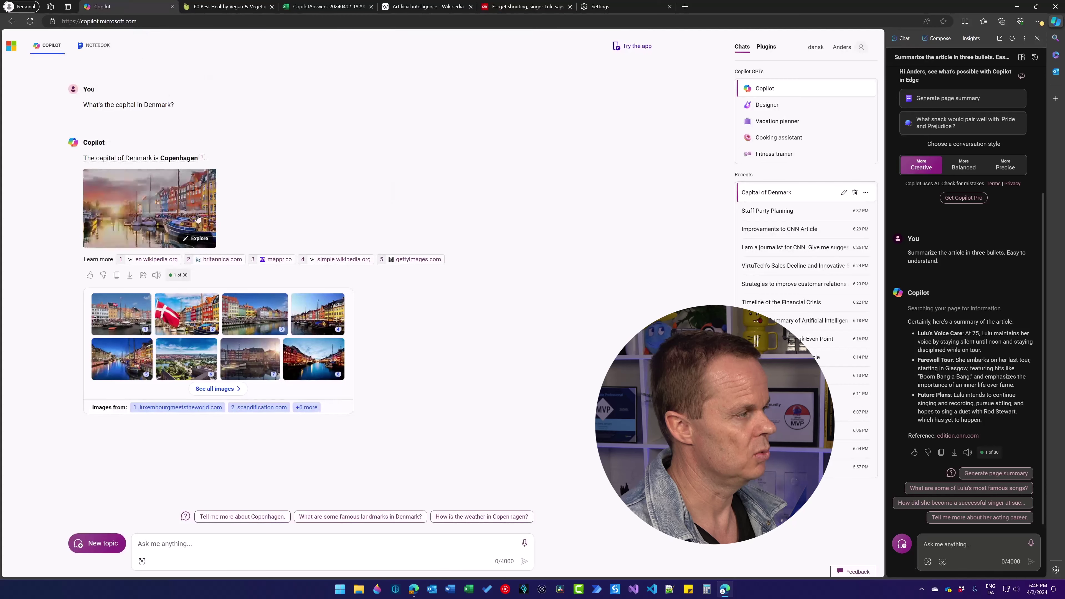
click(97, 544)
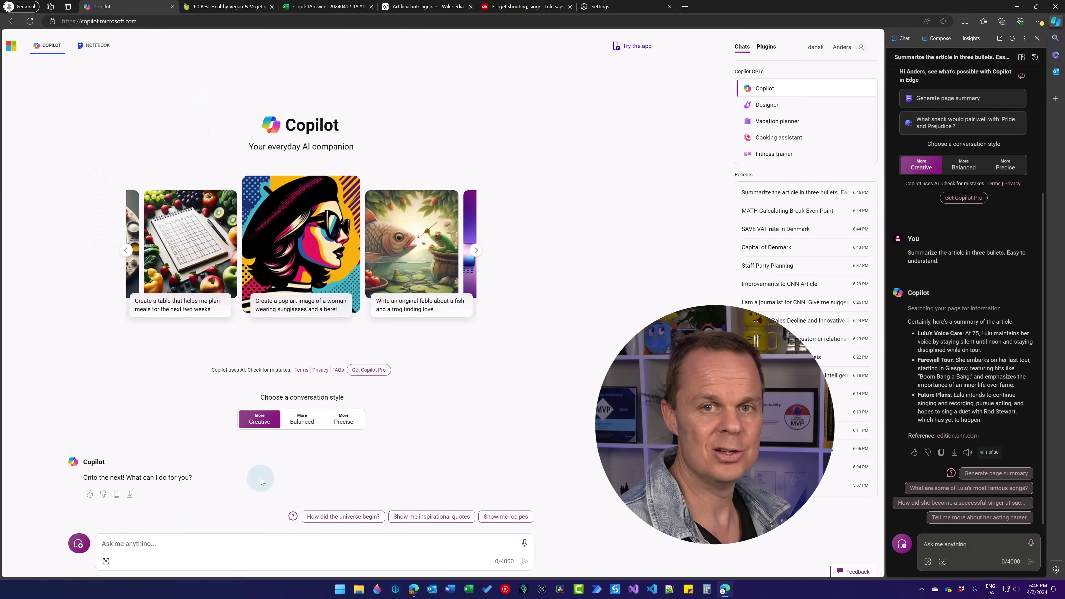